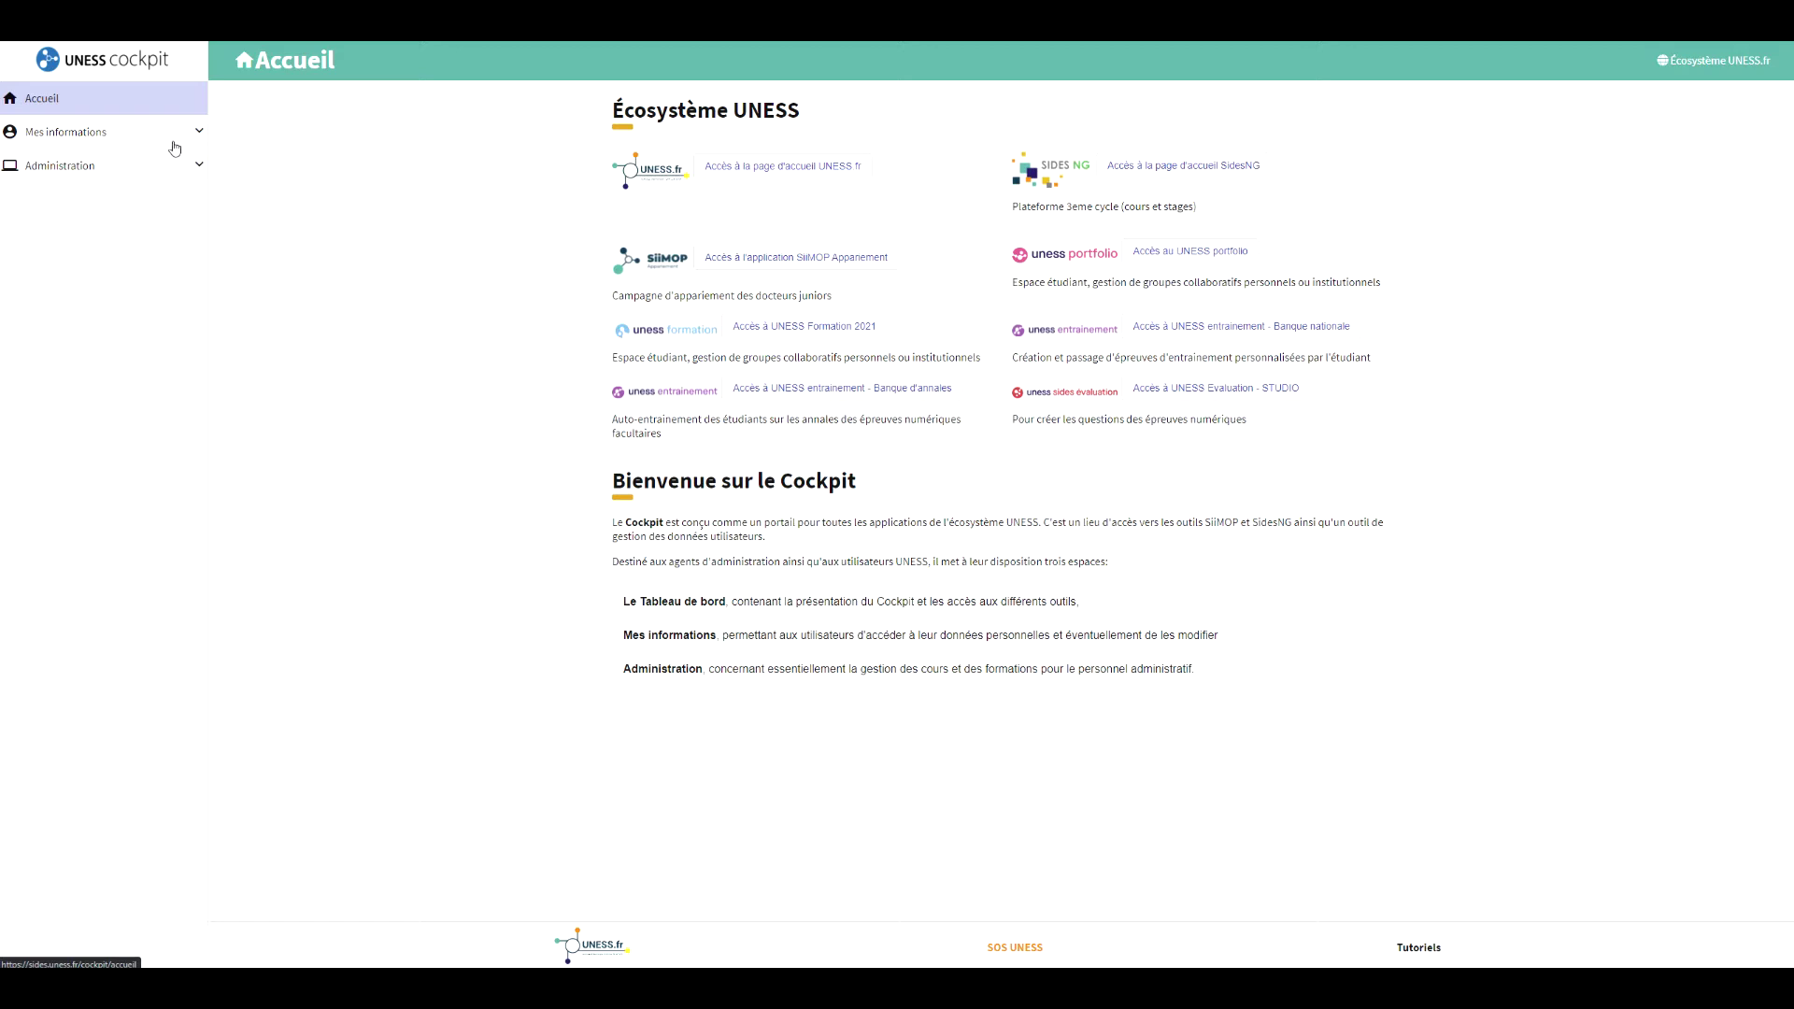
Open the Mes adresses mails page under Mes informations in the Cockpit sidebar.
left_click(177, 137)
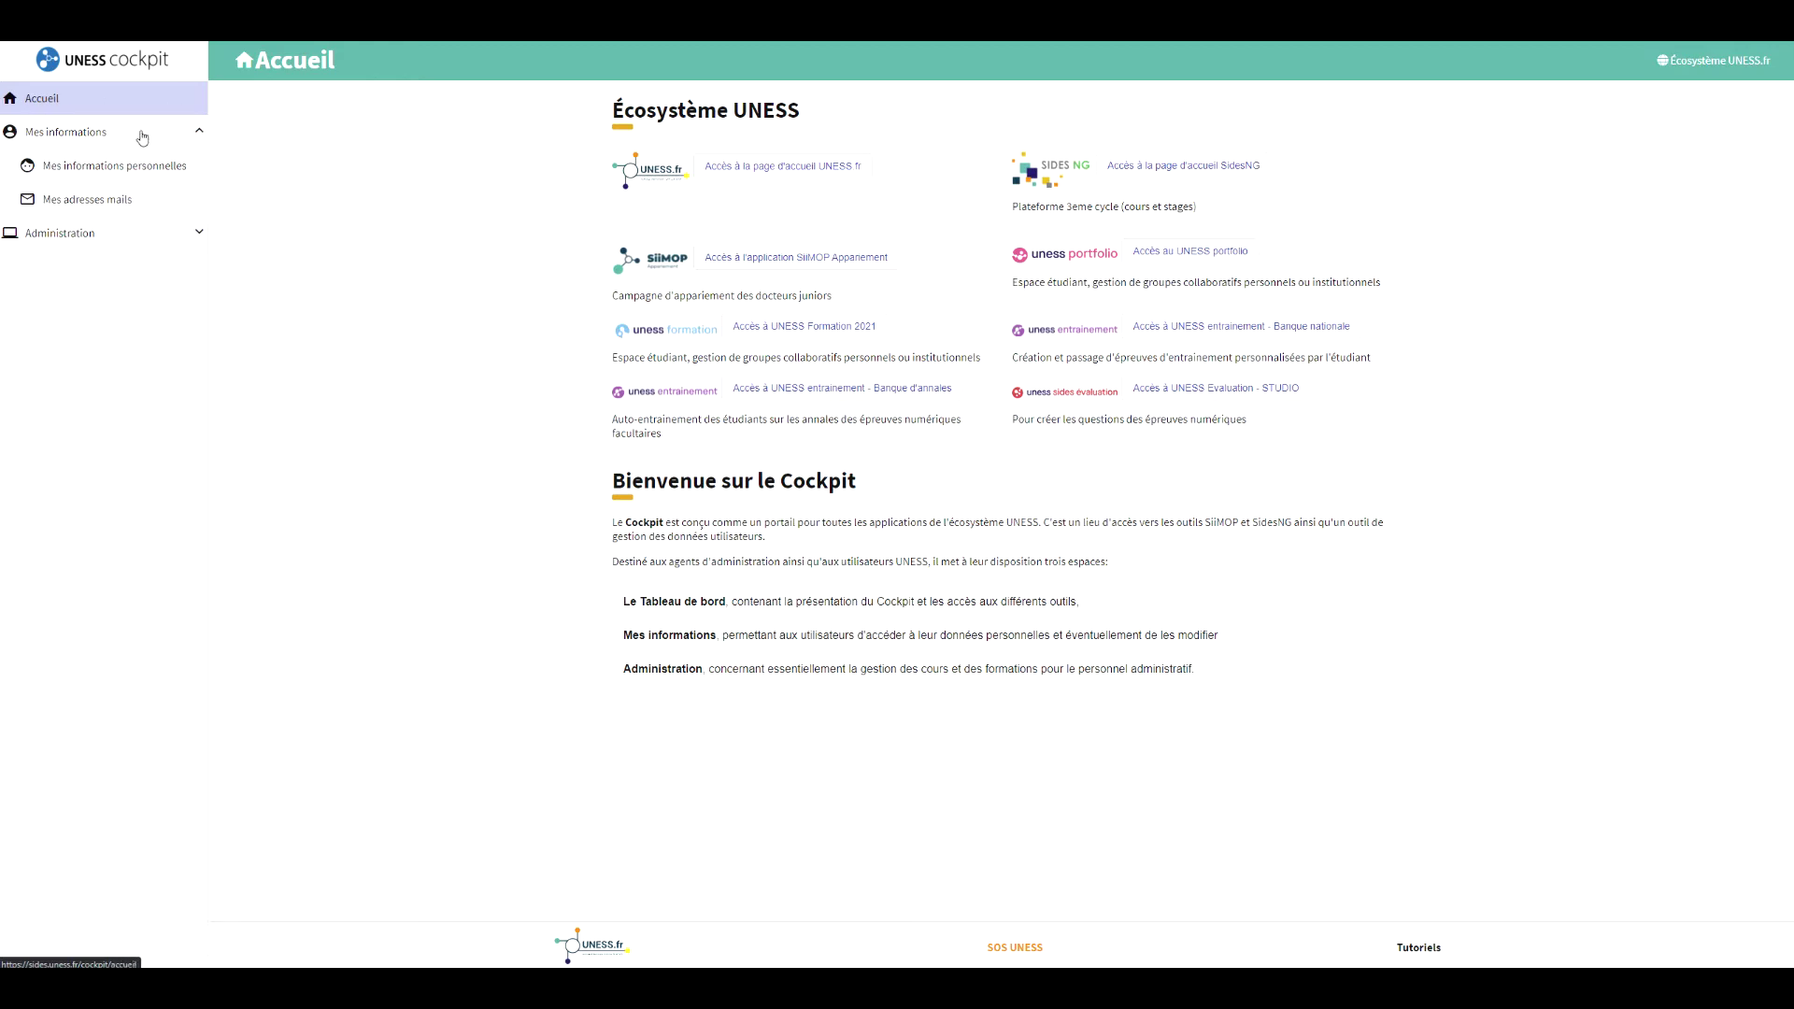
left_click(85, 207)
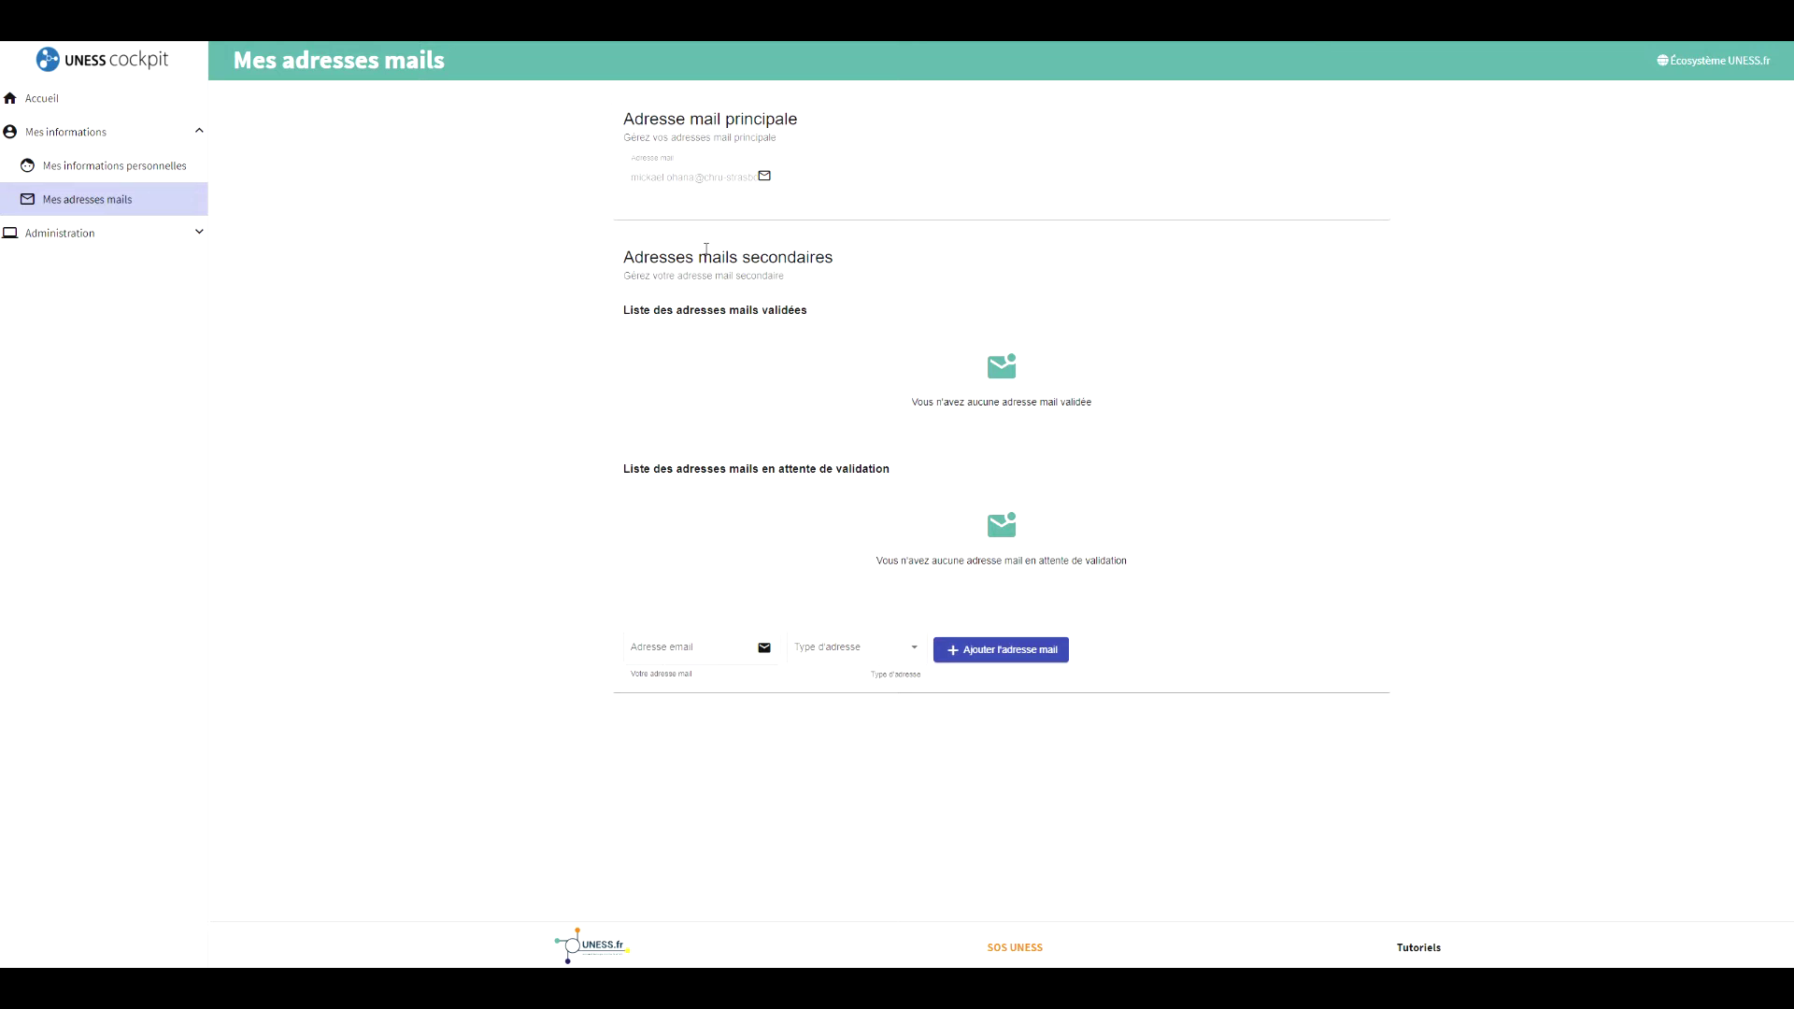
Enter a secondary e-mail address in Adresse email and choose Personnel as its address type.
left_click(691, 649)
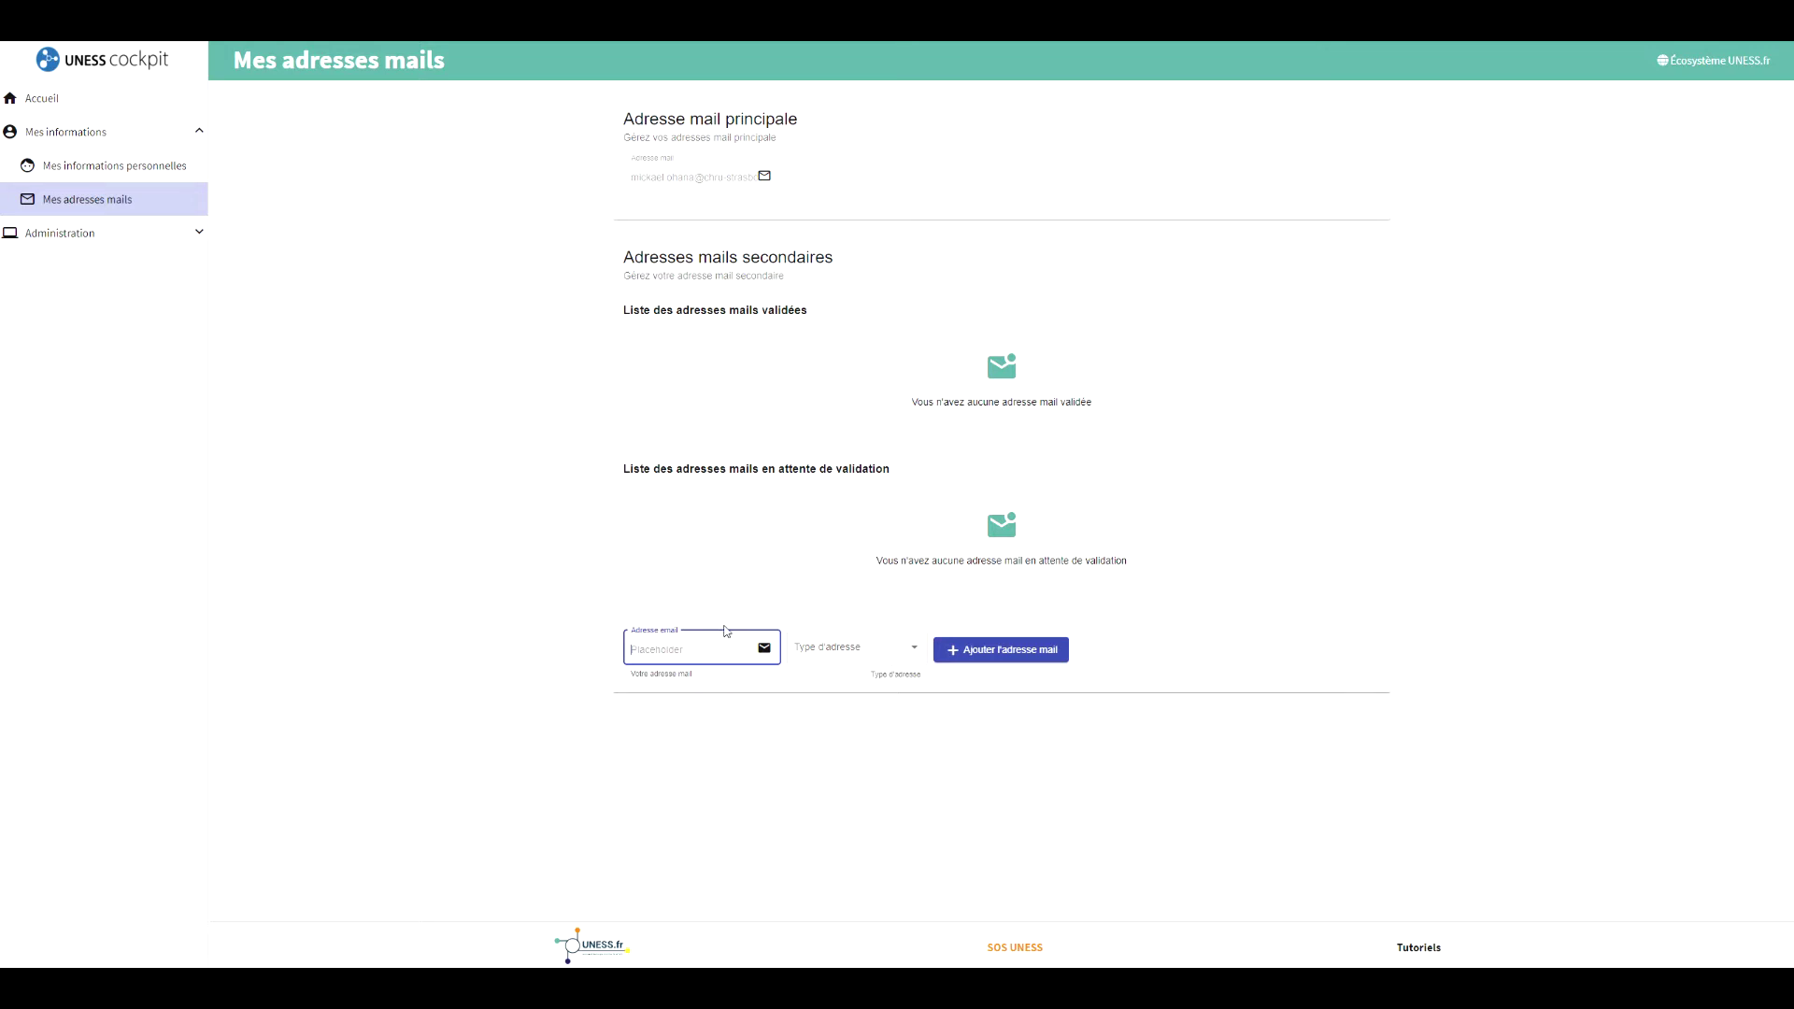
left_click(871, 654)
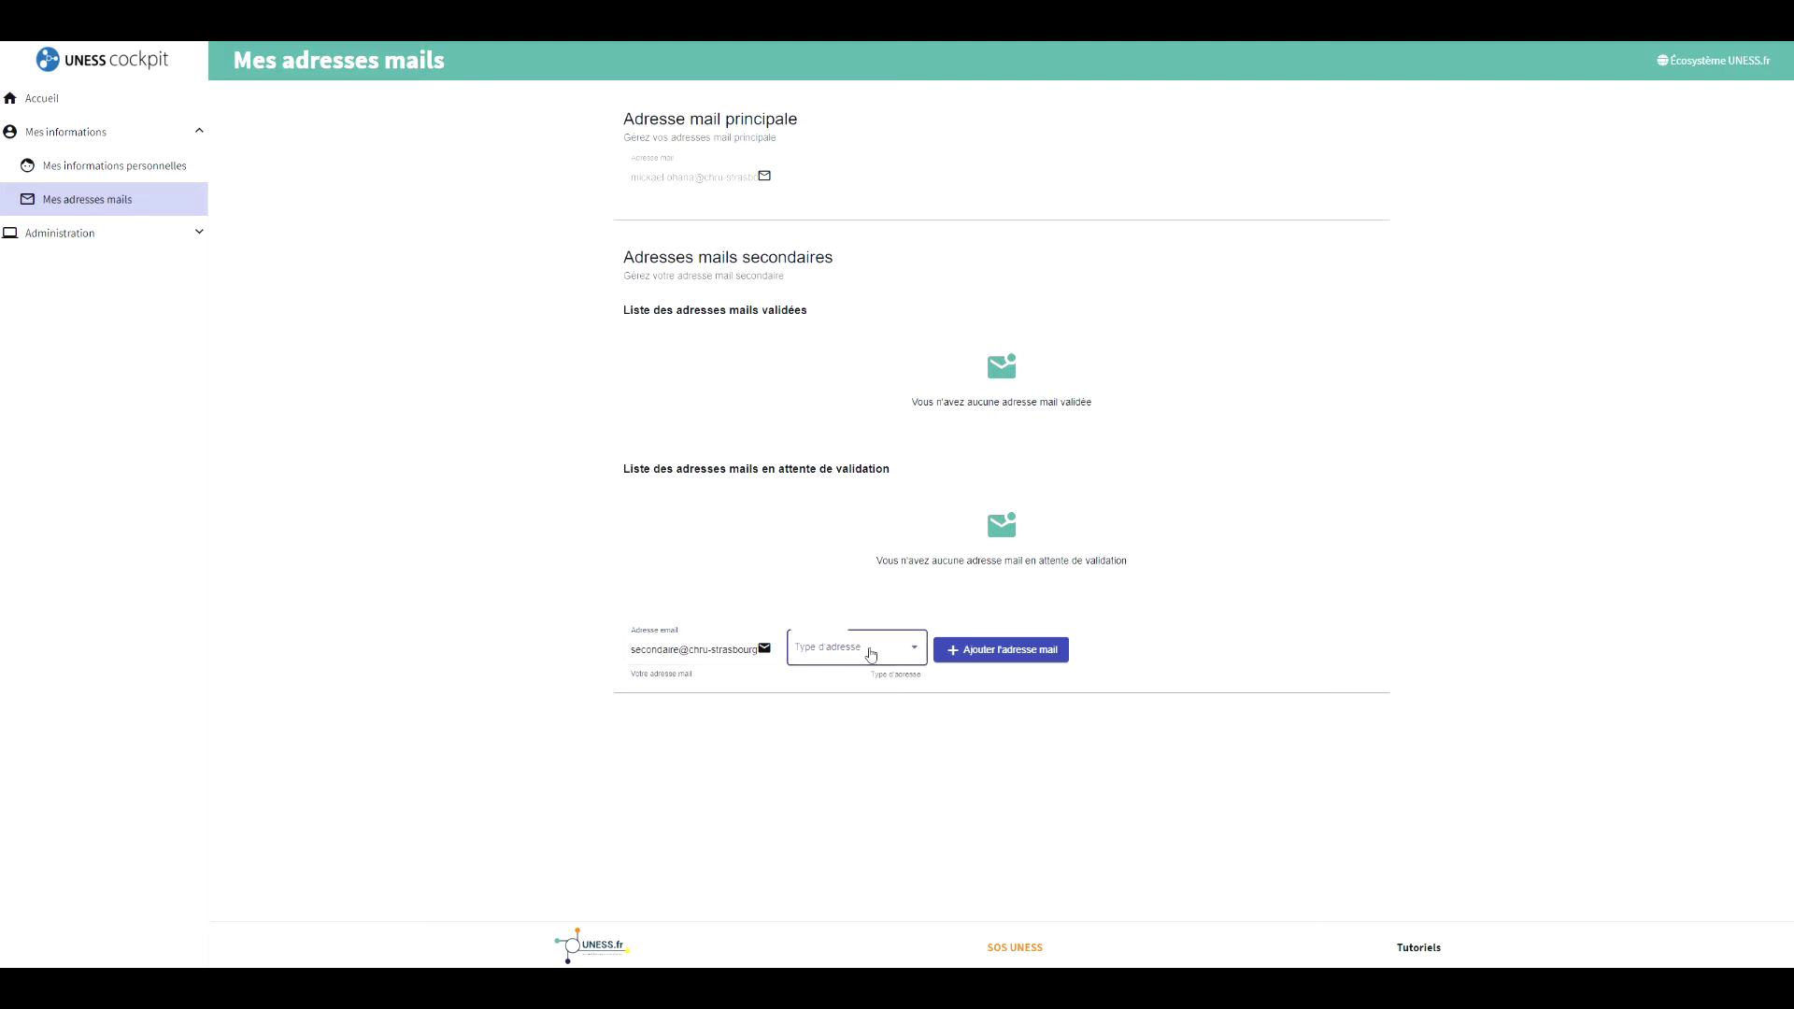
left_click(815, 654)
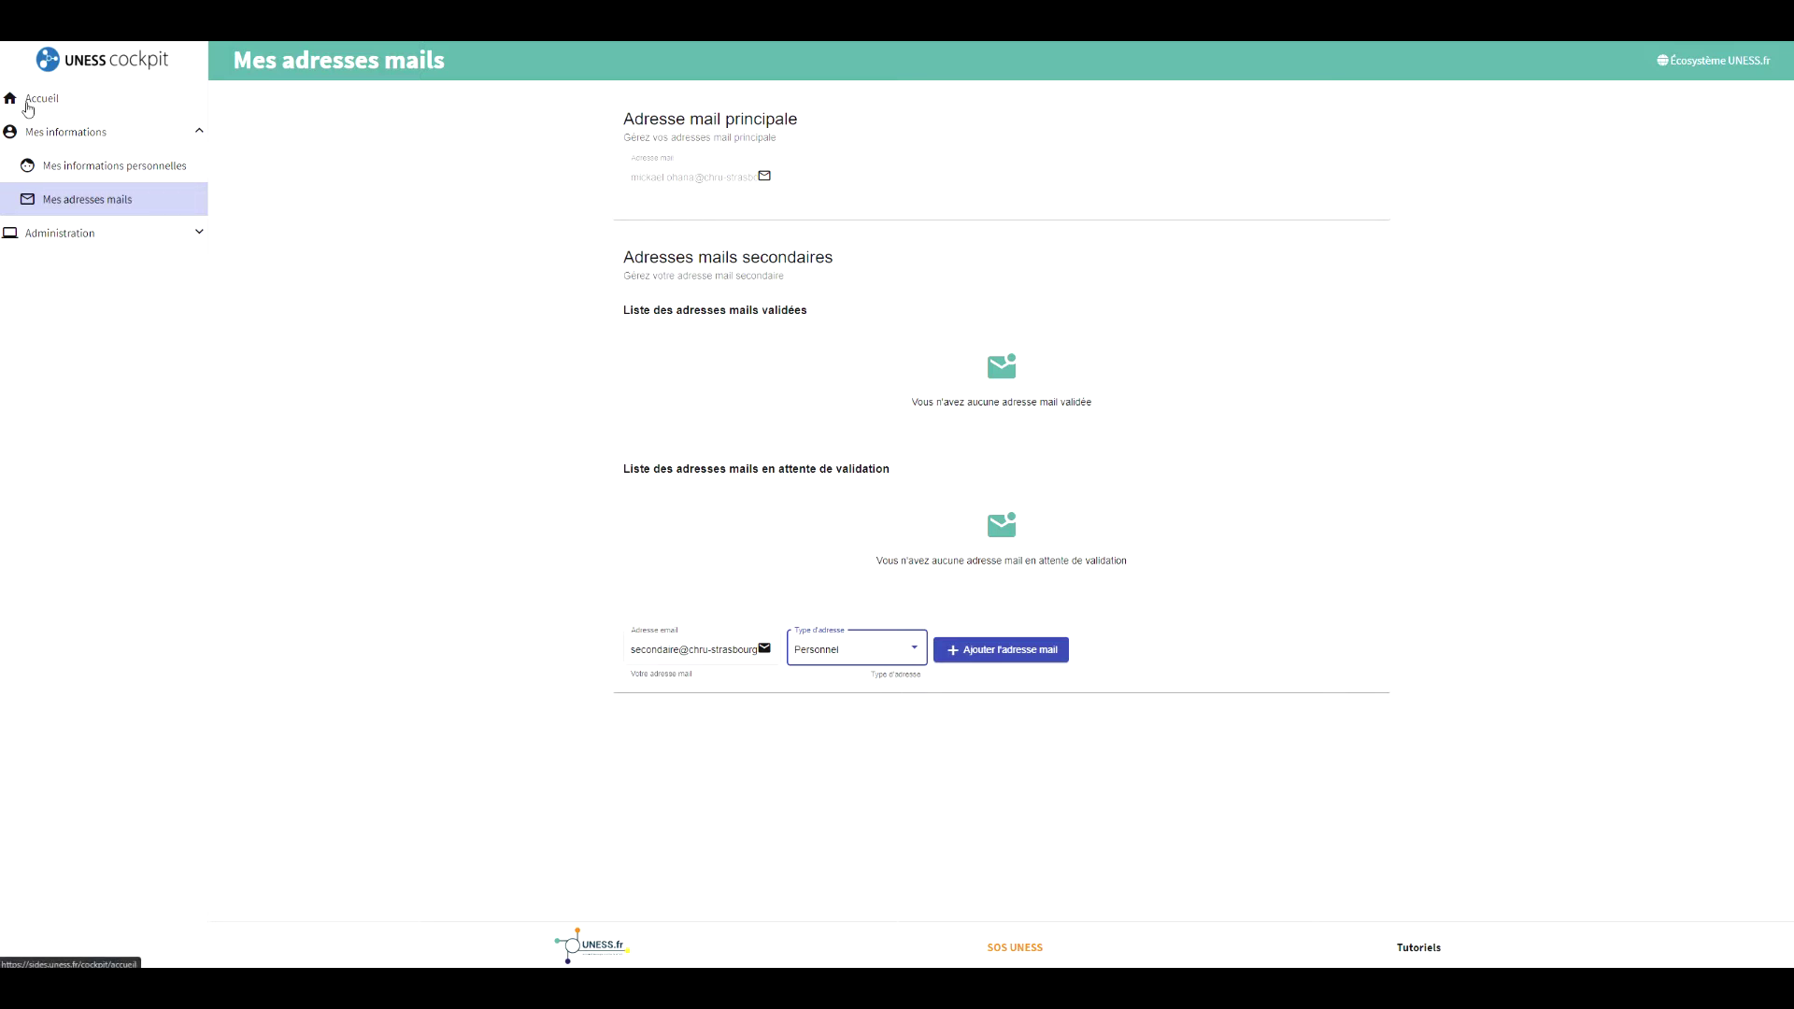
From the Cockpit home, open UNESS Evaluation - STUDIO with Université de Strasbourg selected.
left_click(28, 109)
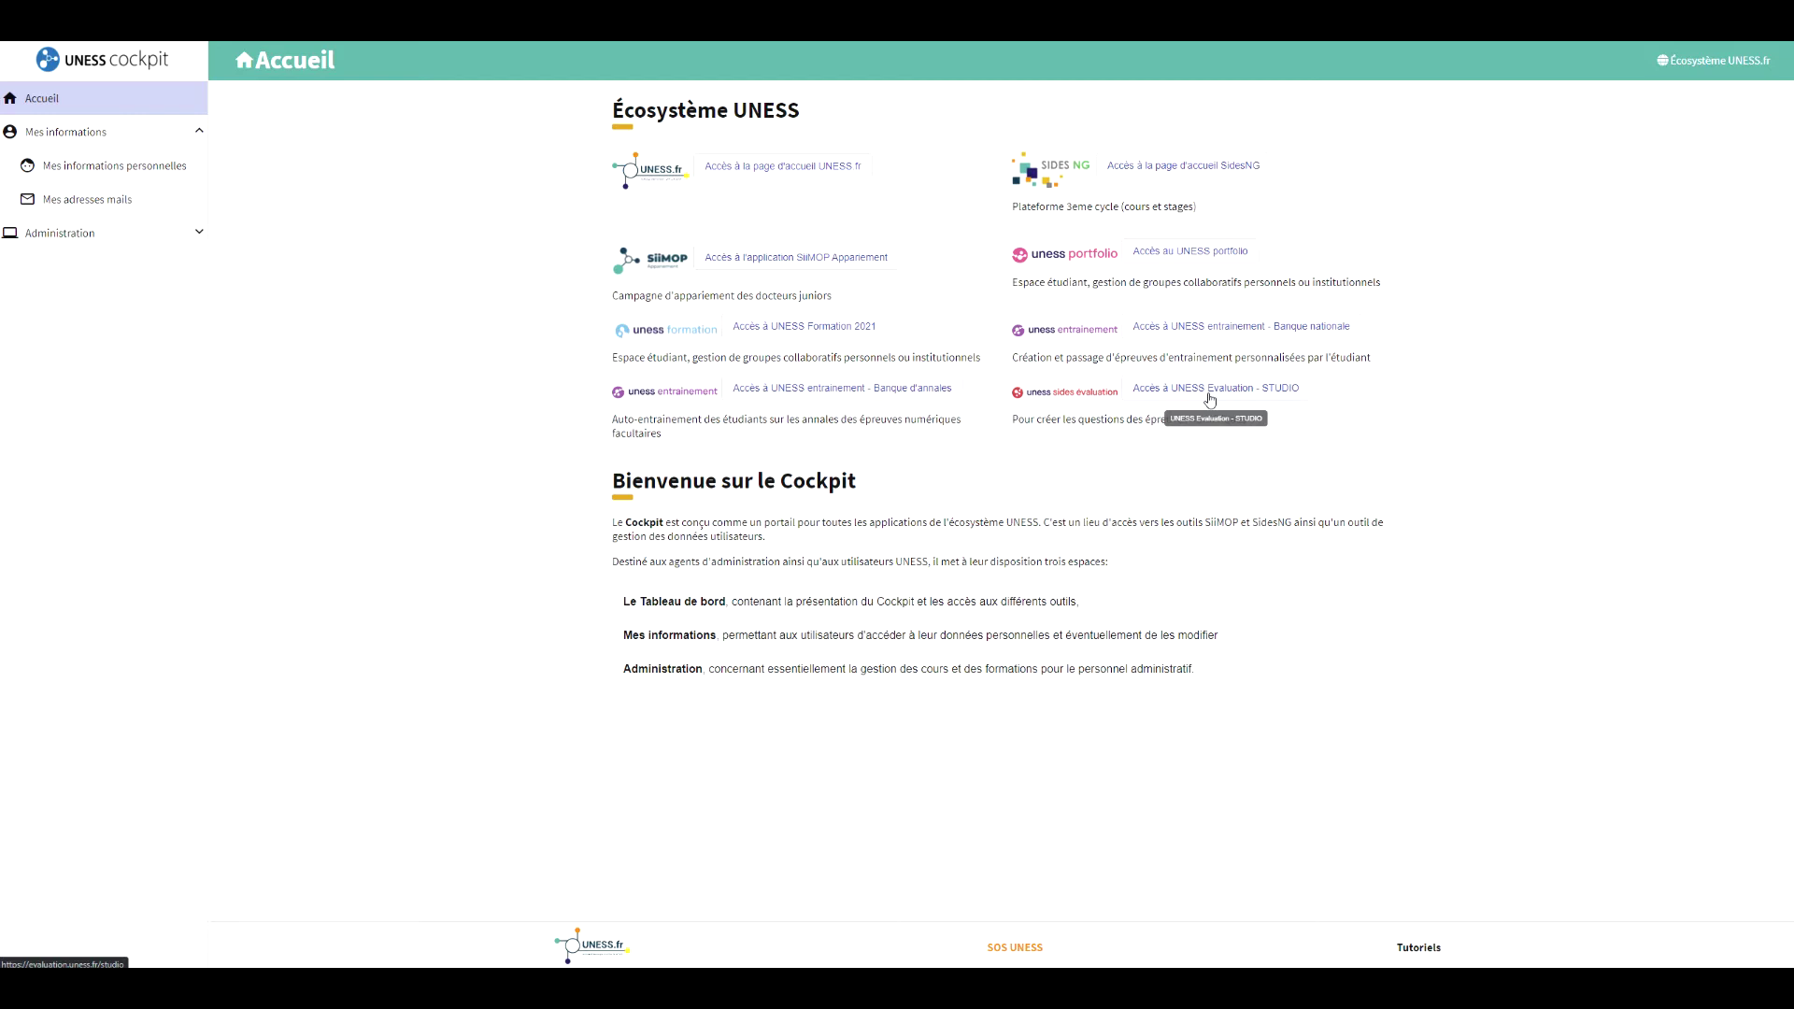
left_click(1210, 400)
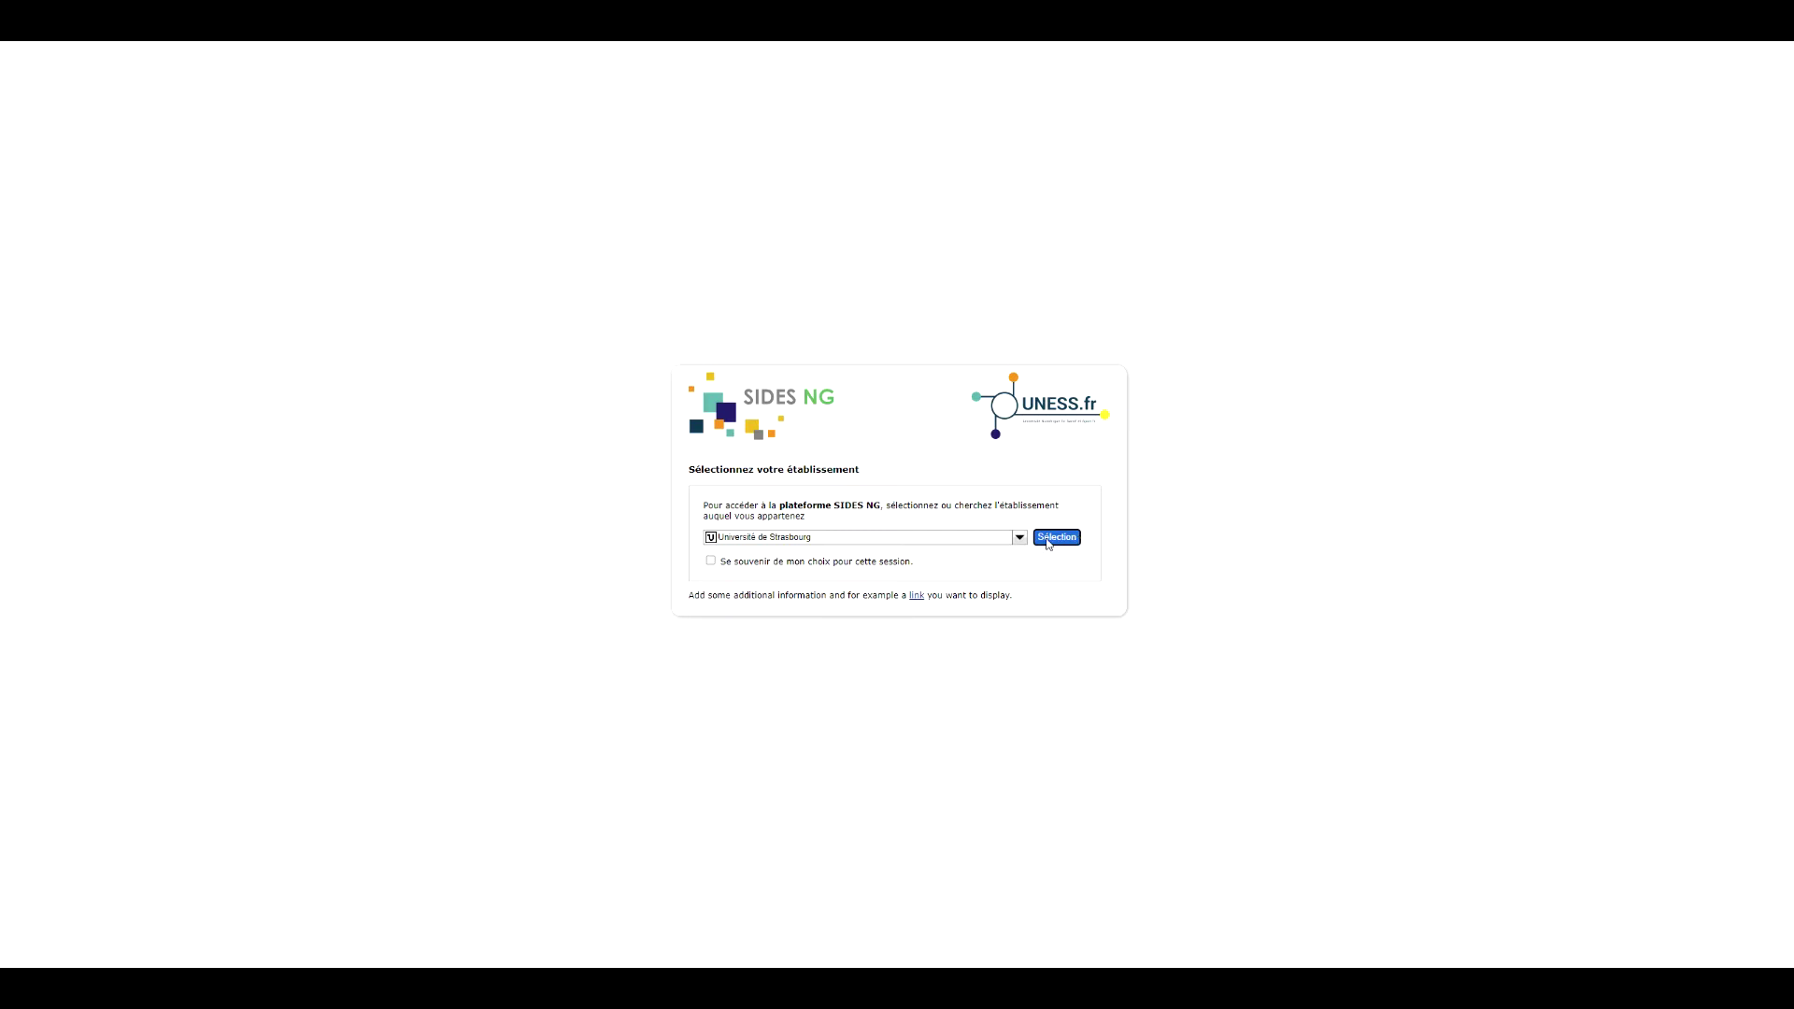
left_click(1048, 542)
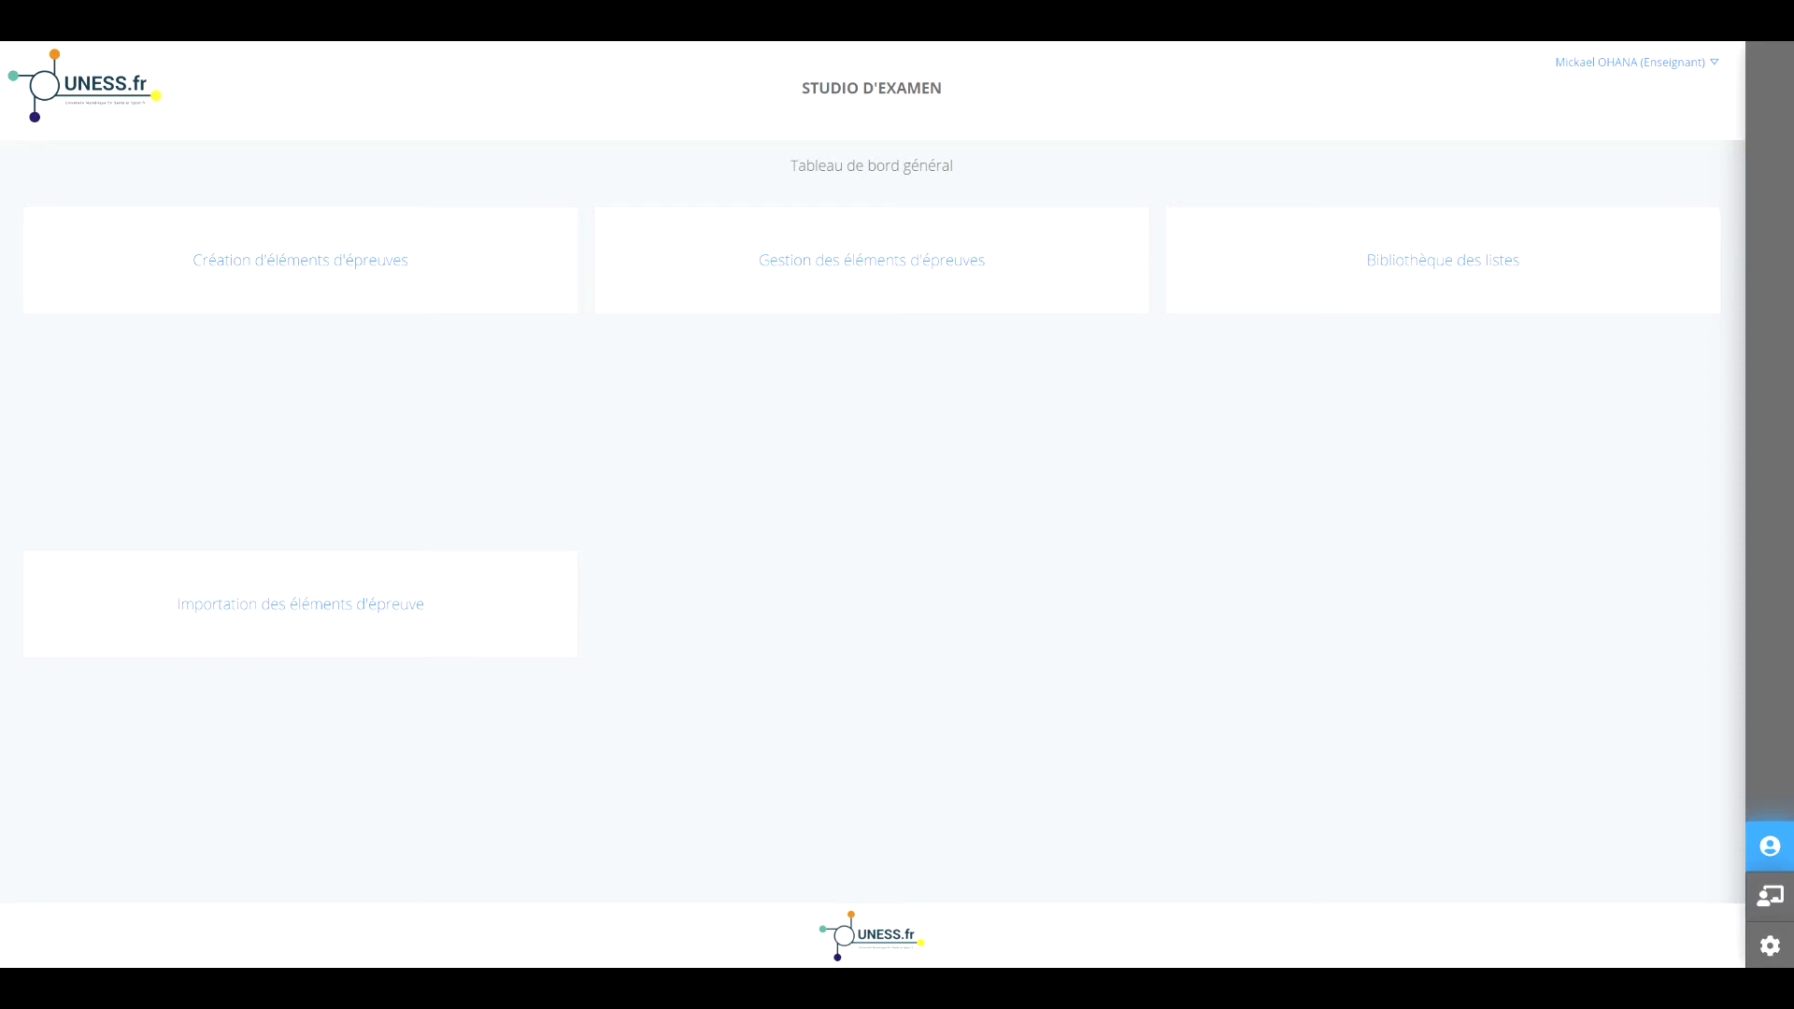
left_click(1672, 66)
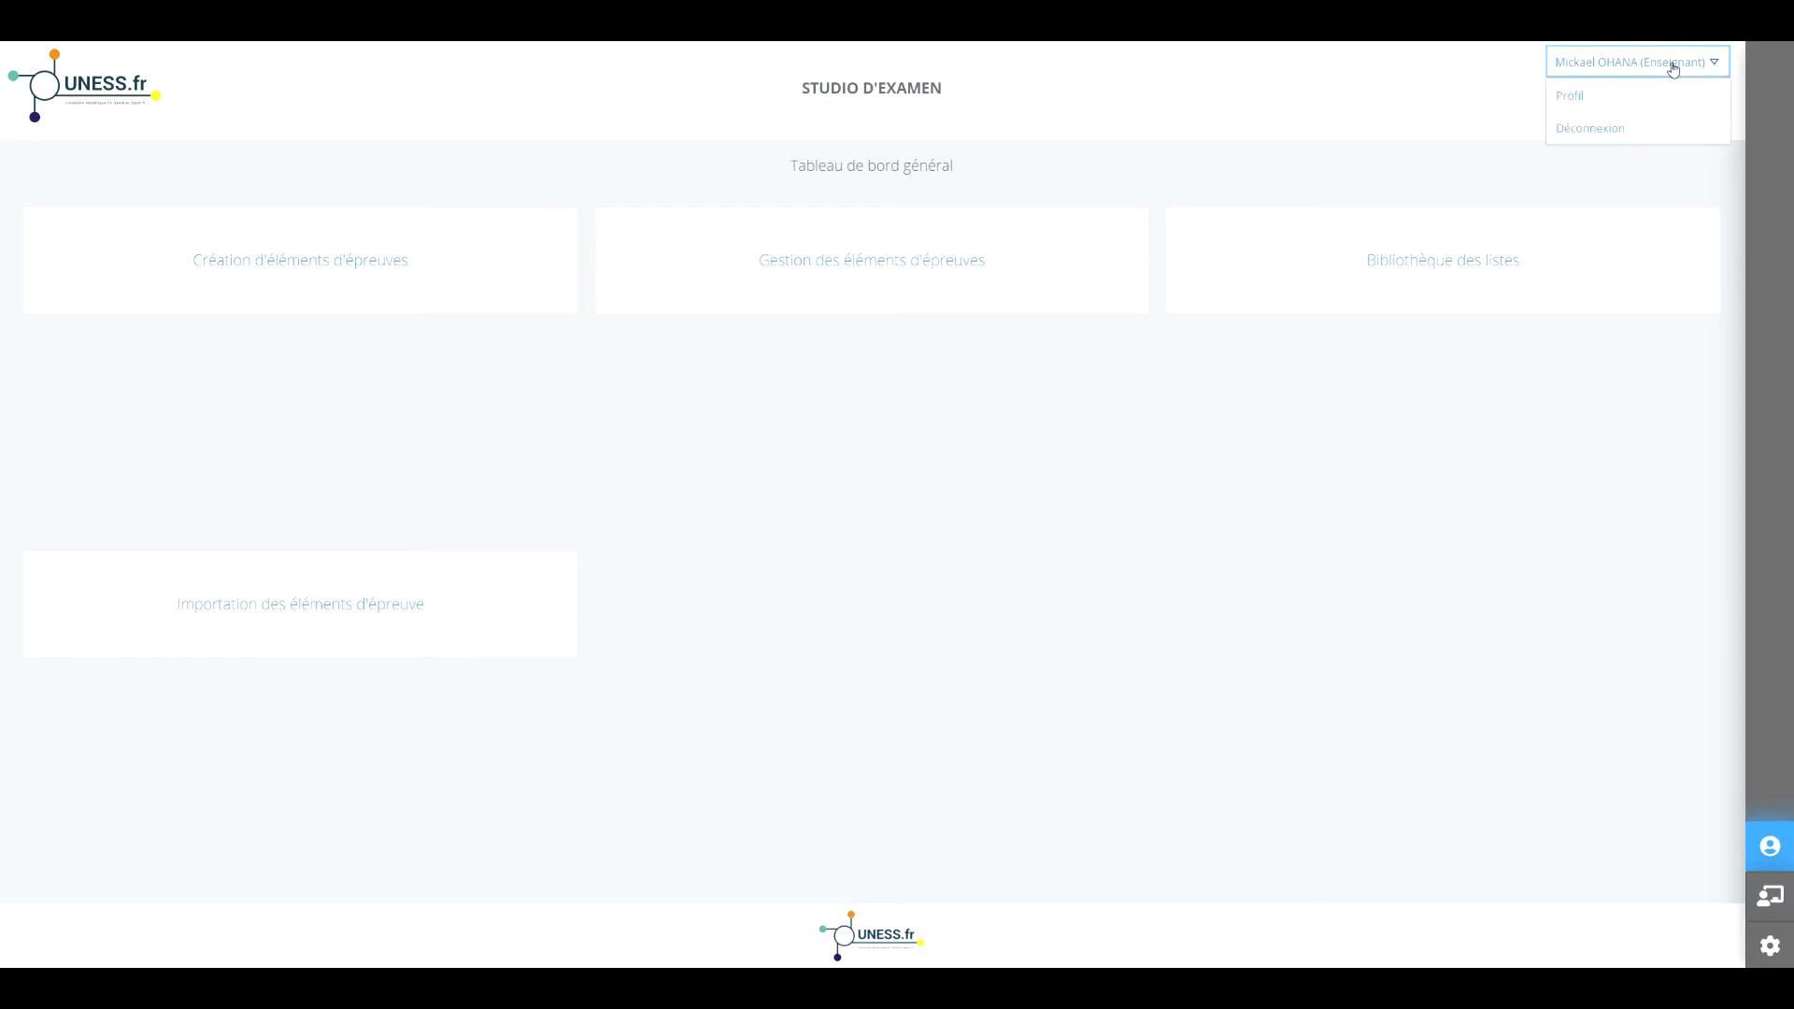
left_click(1588, 99)
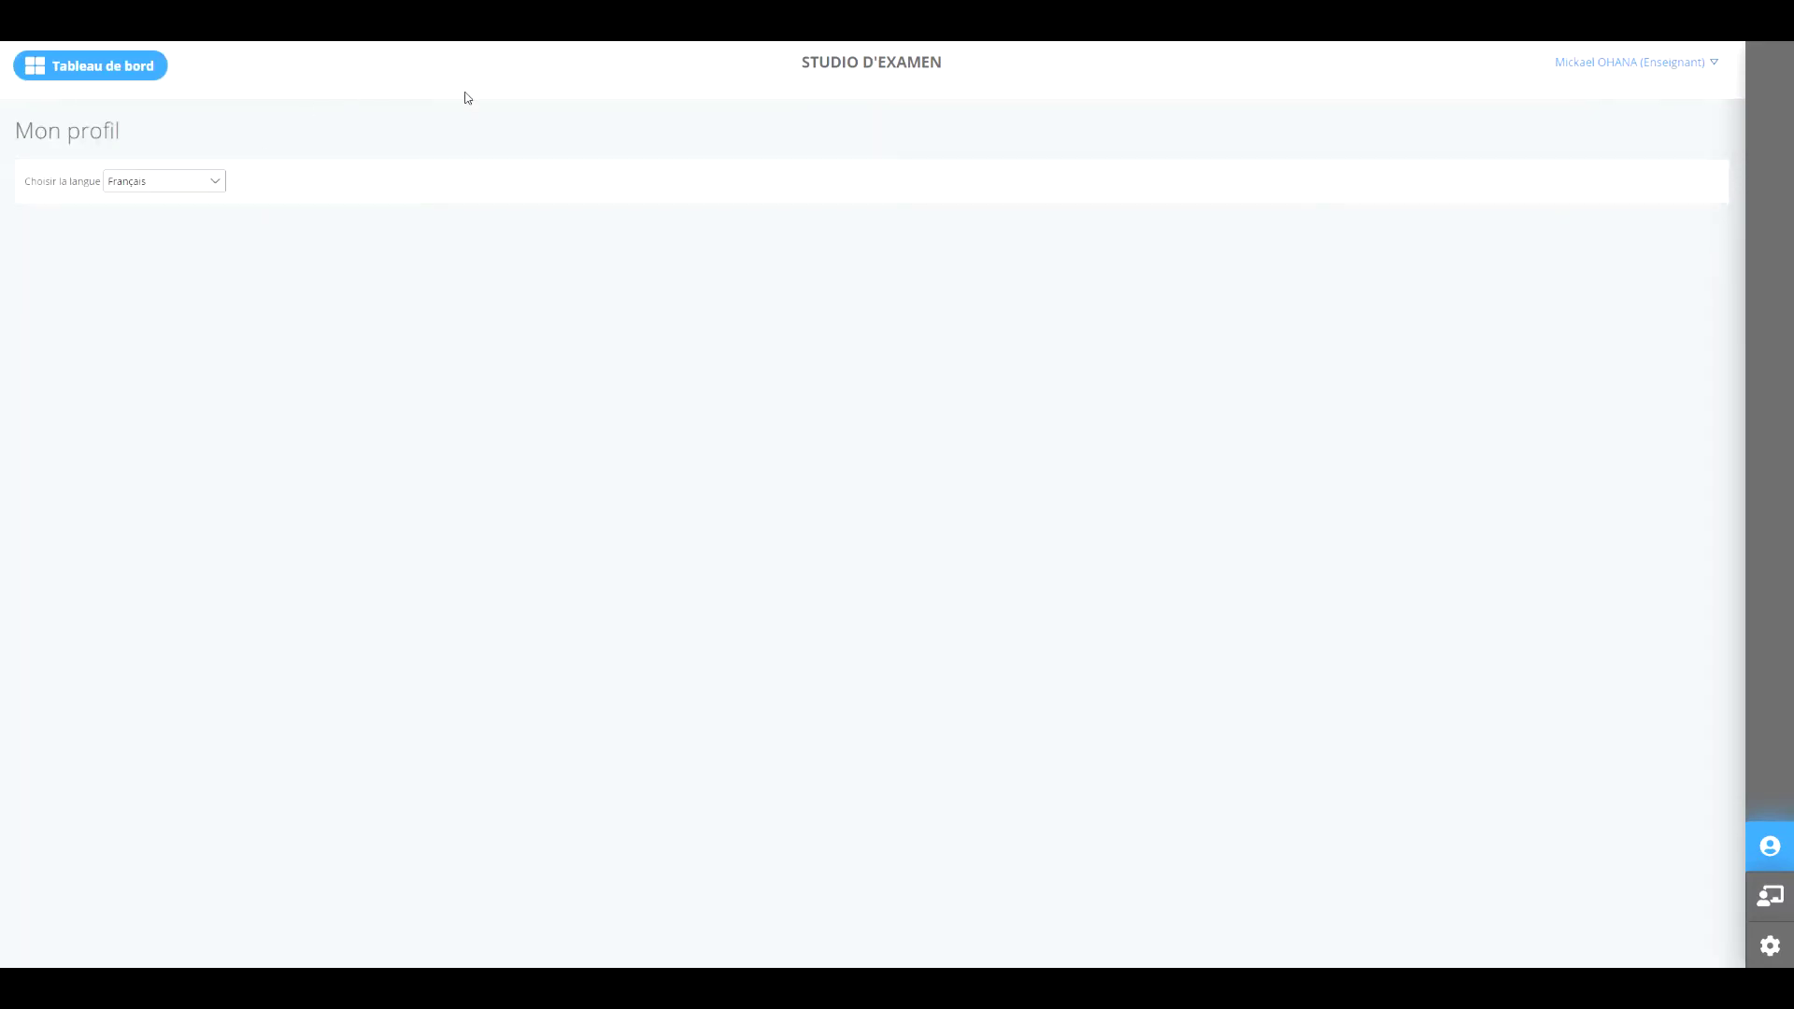
left_click(100, 67)
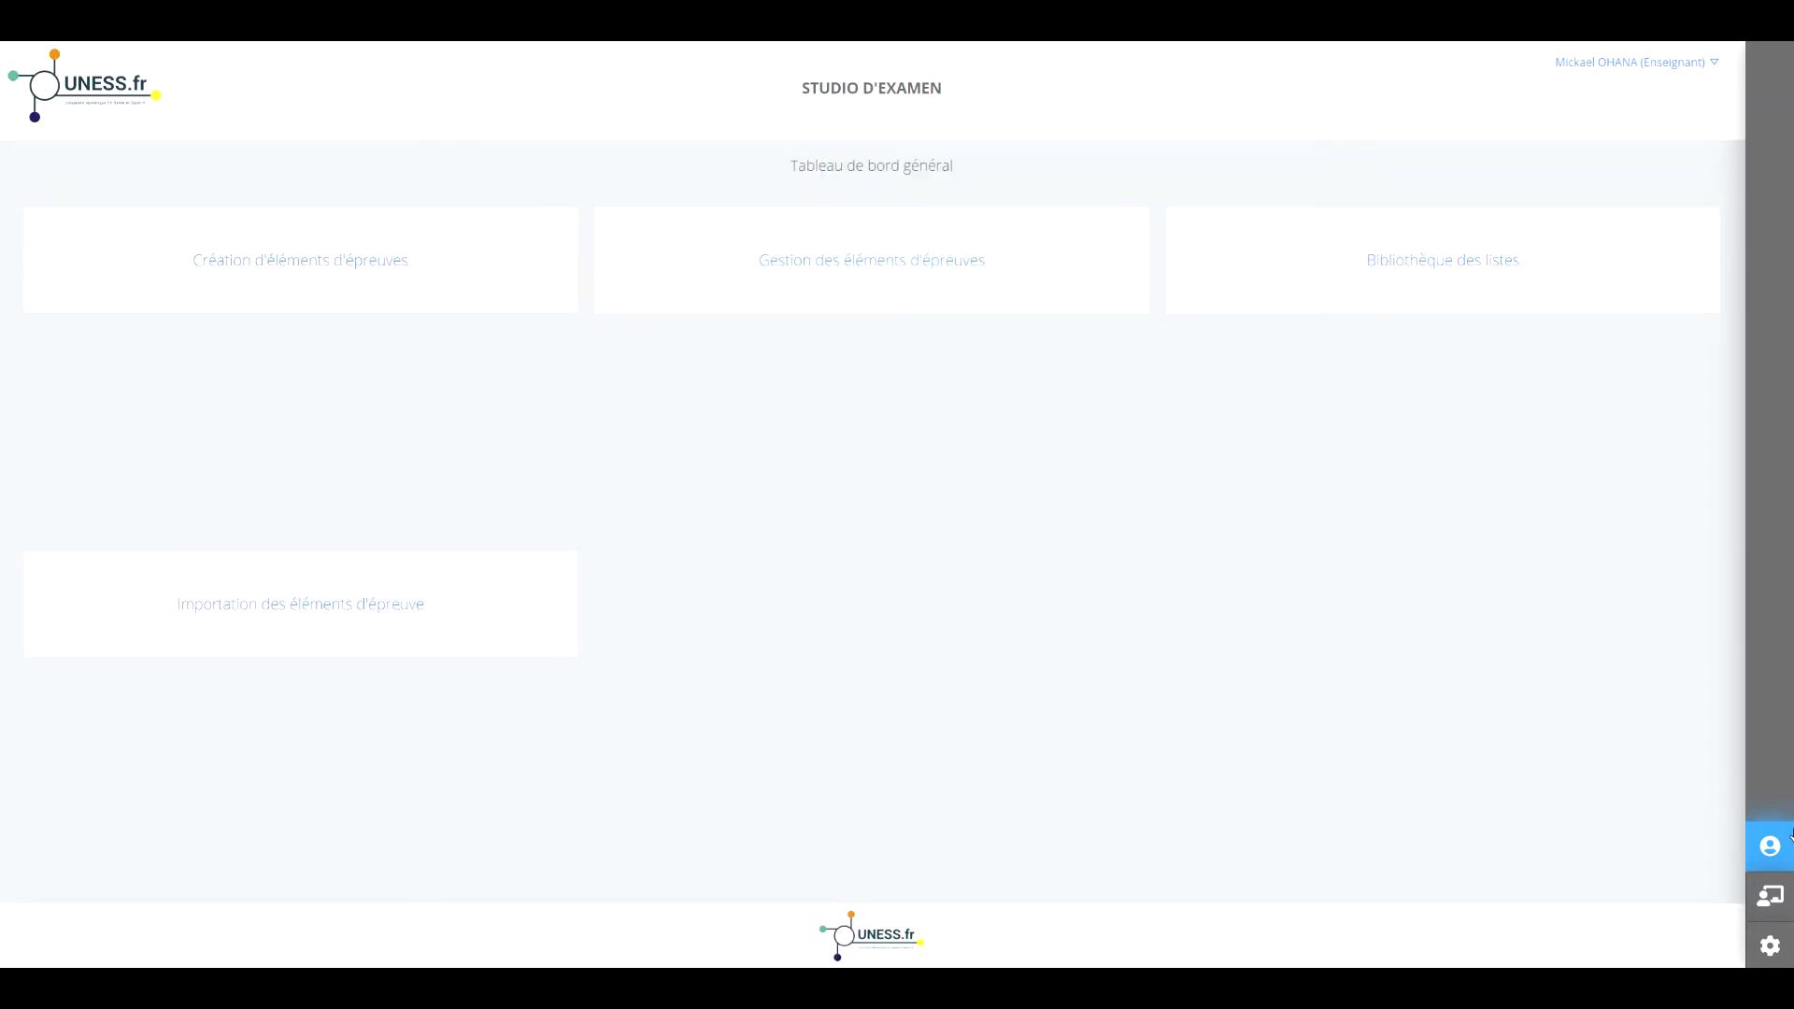
left_click(1776, 852)
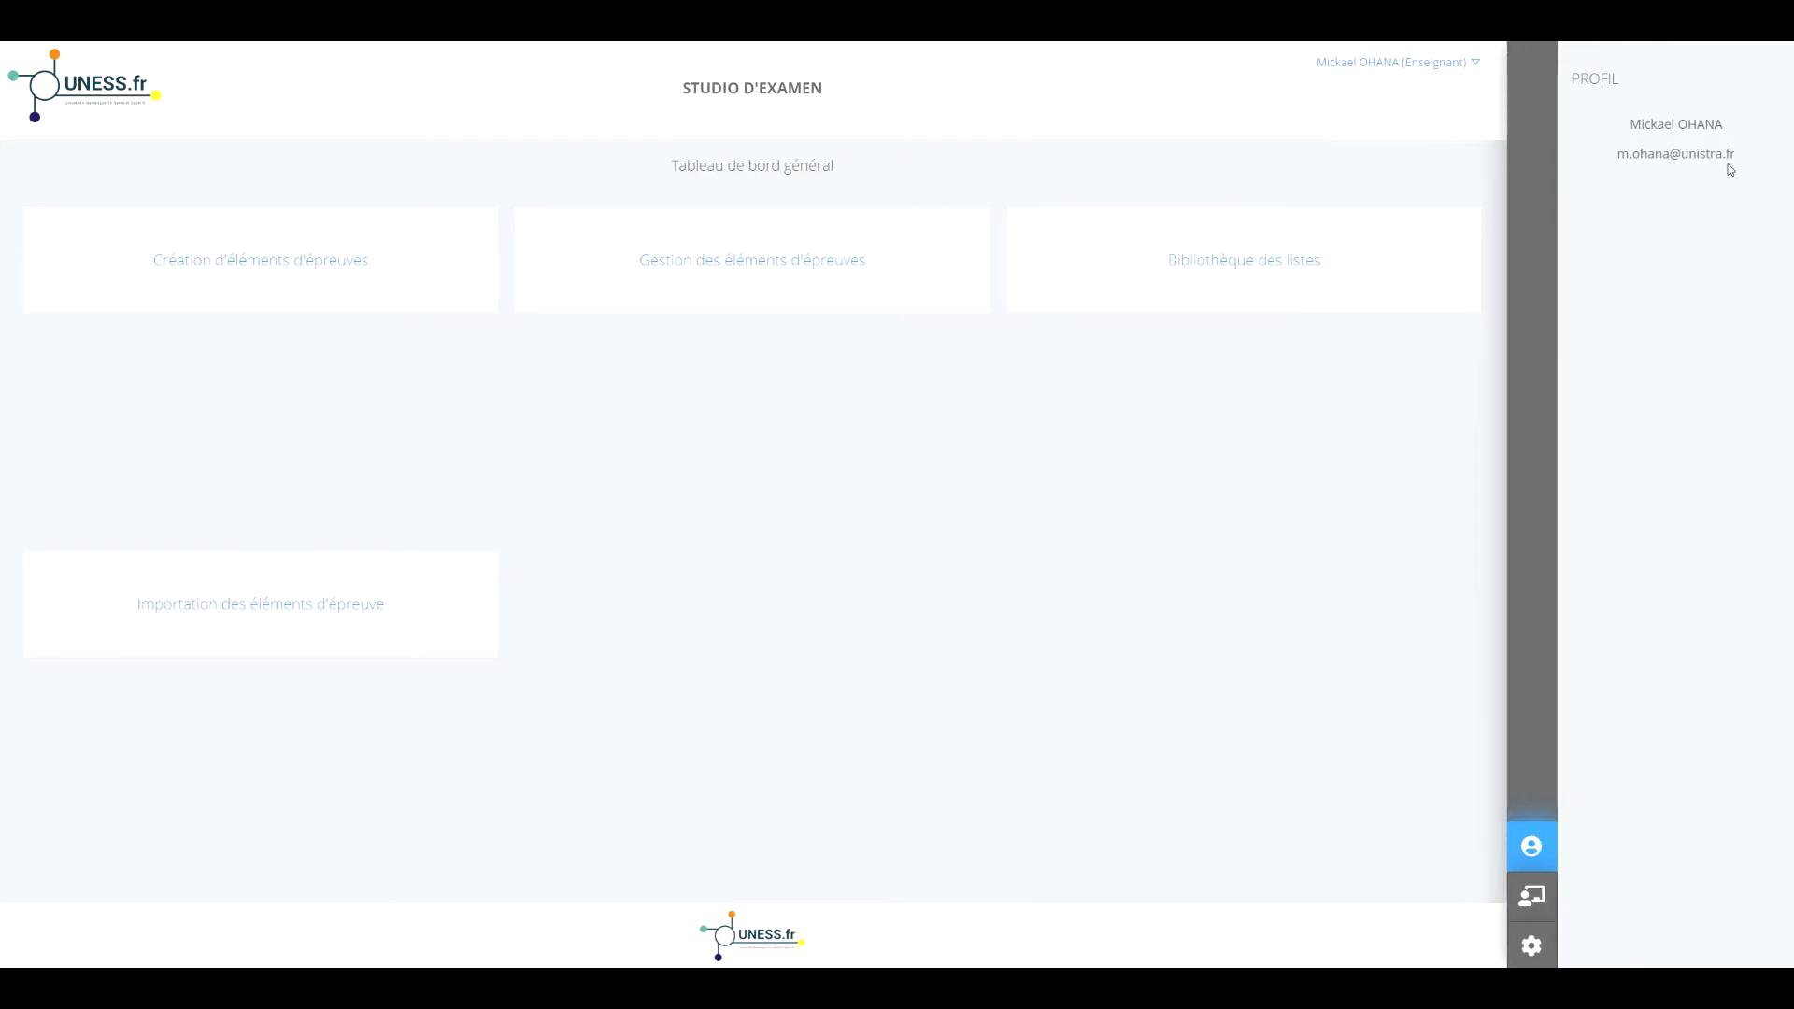
left_click(1531, 896)
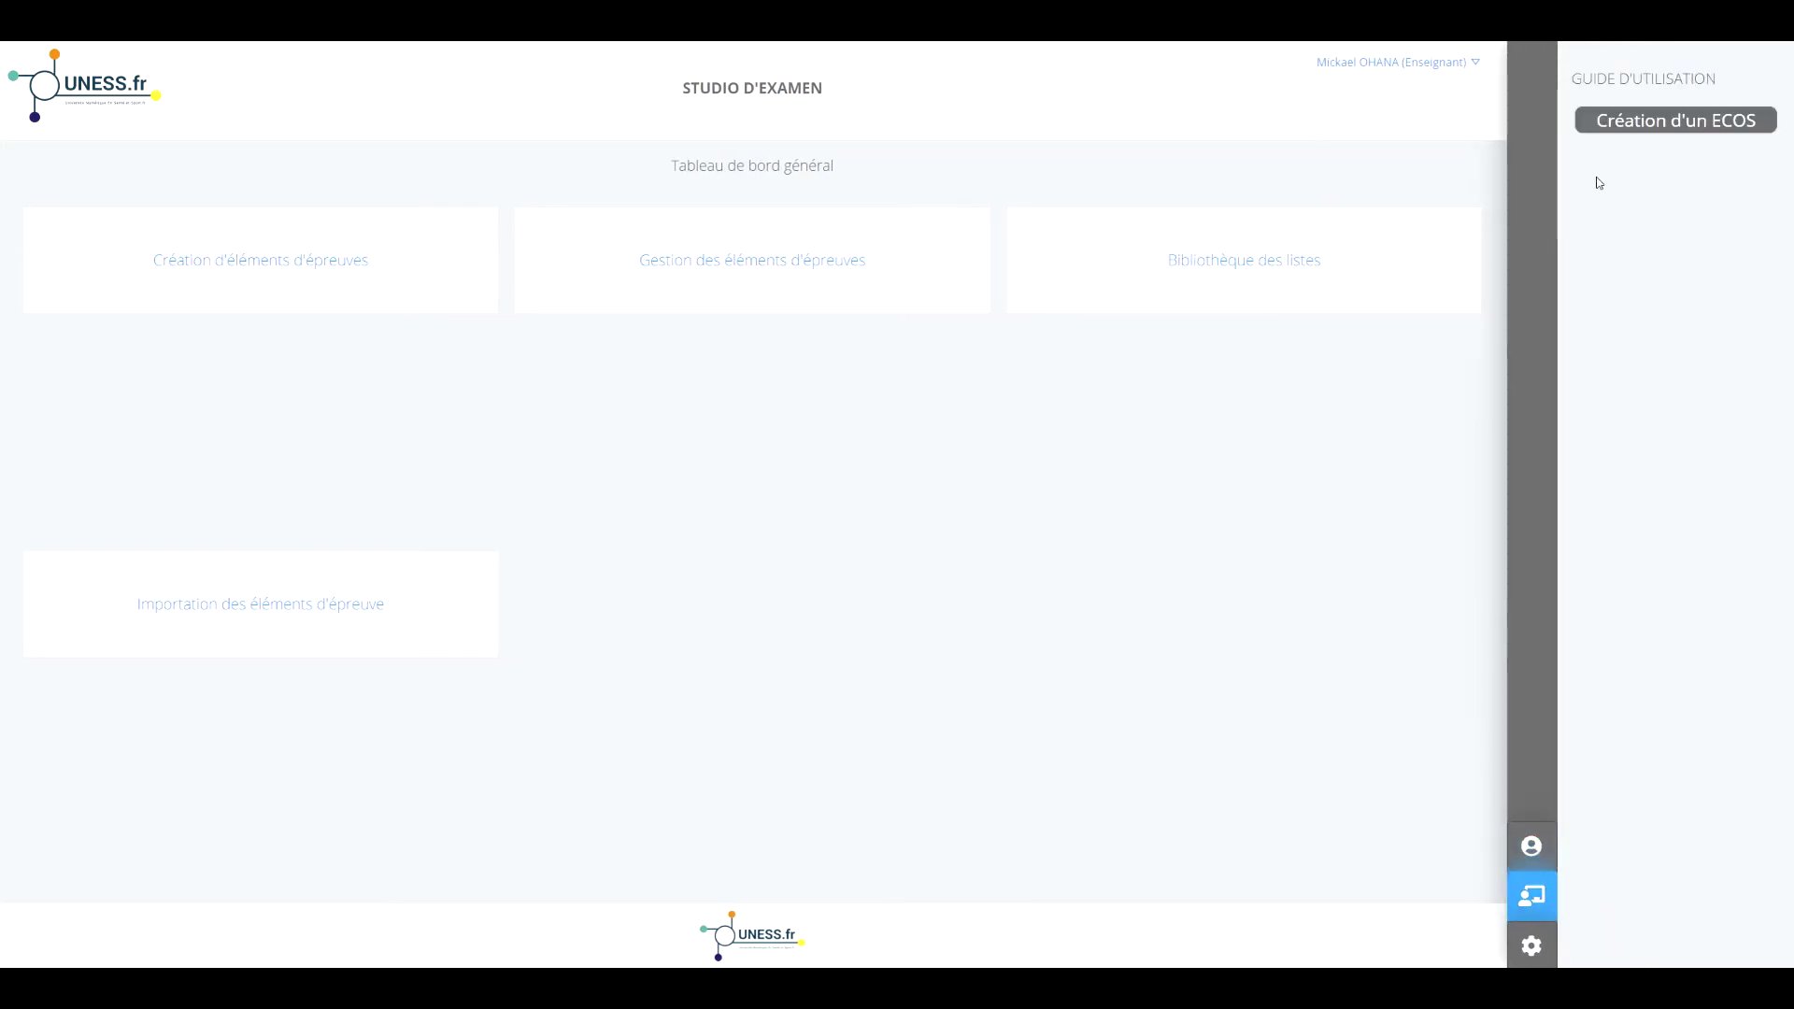
left_click(1529, 961)
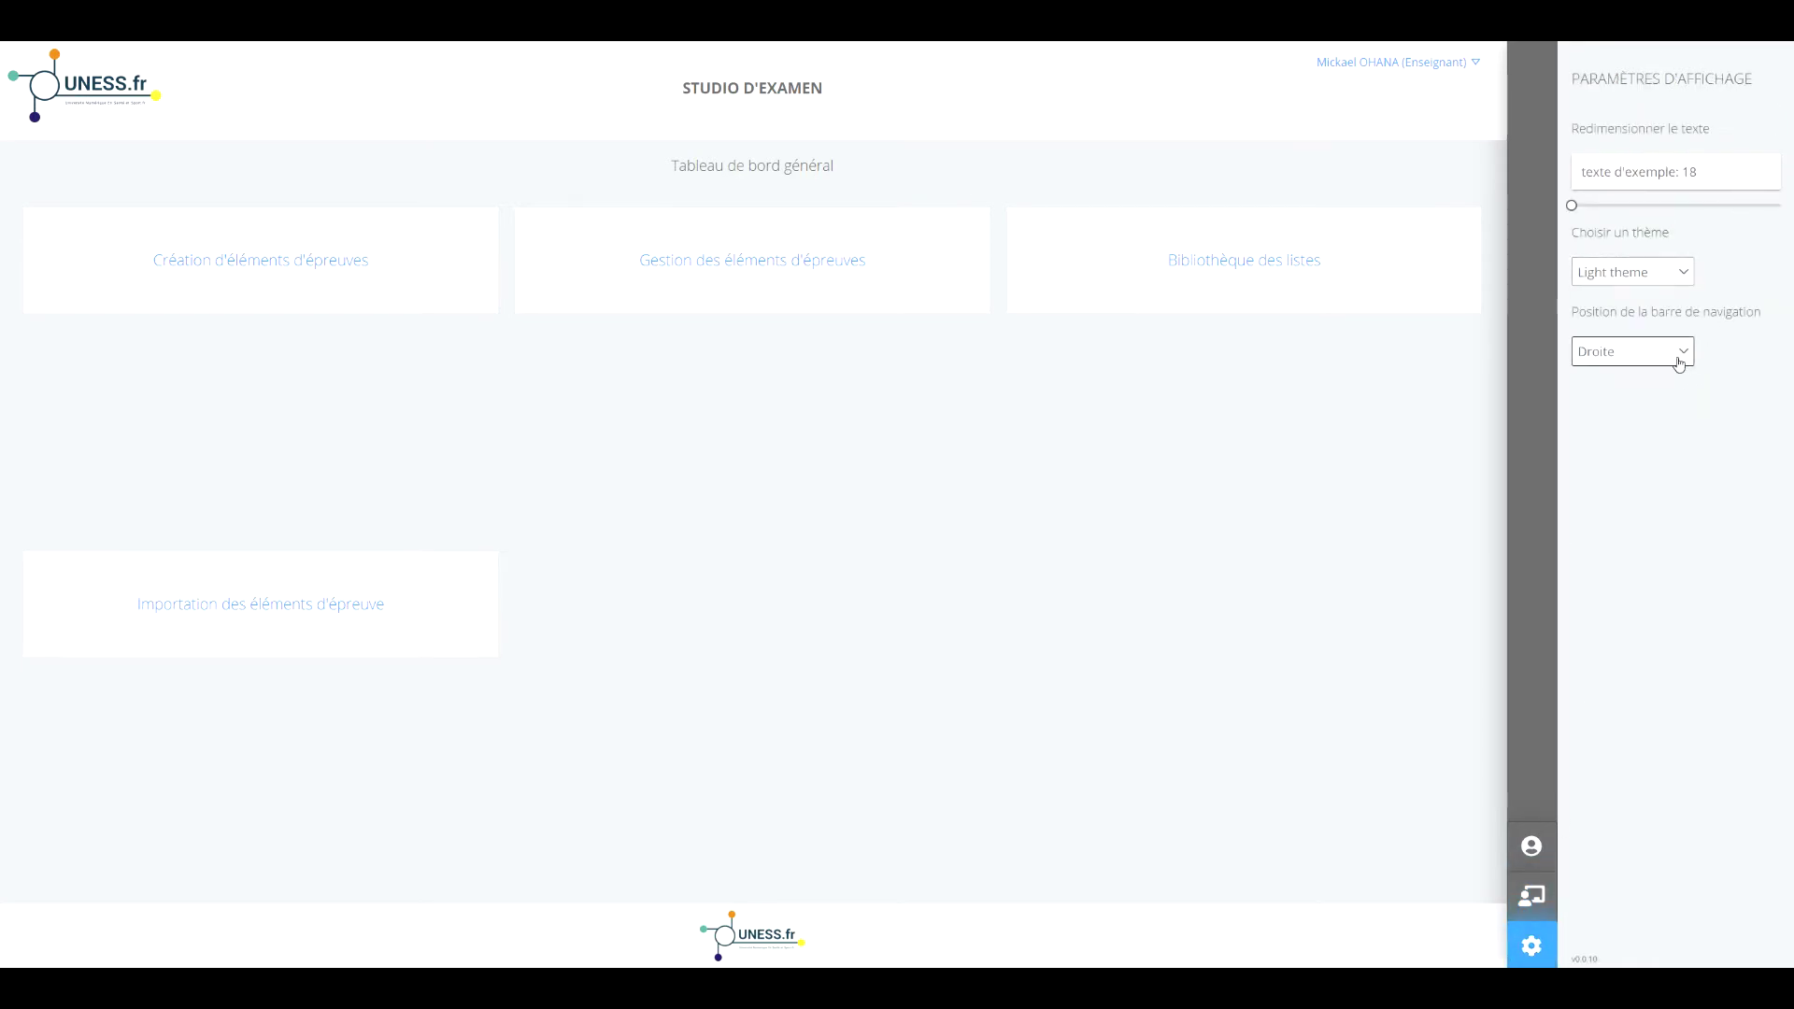
left_click(1533, 950)
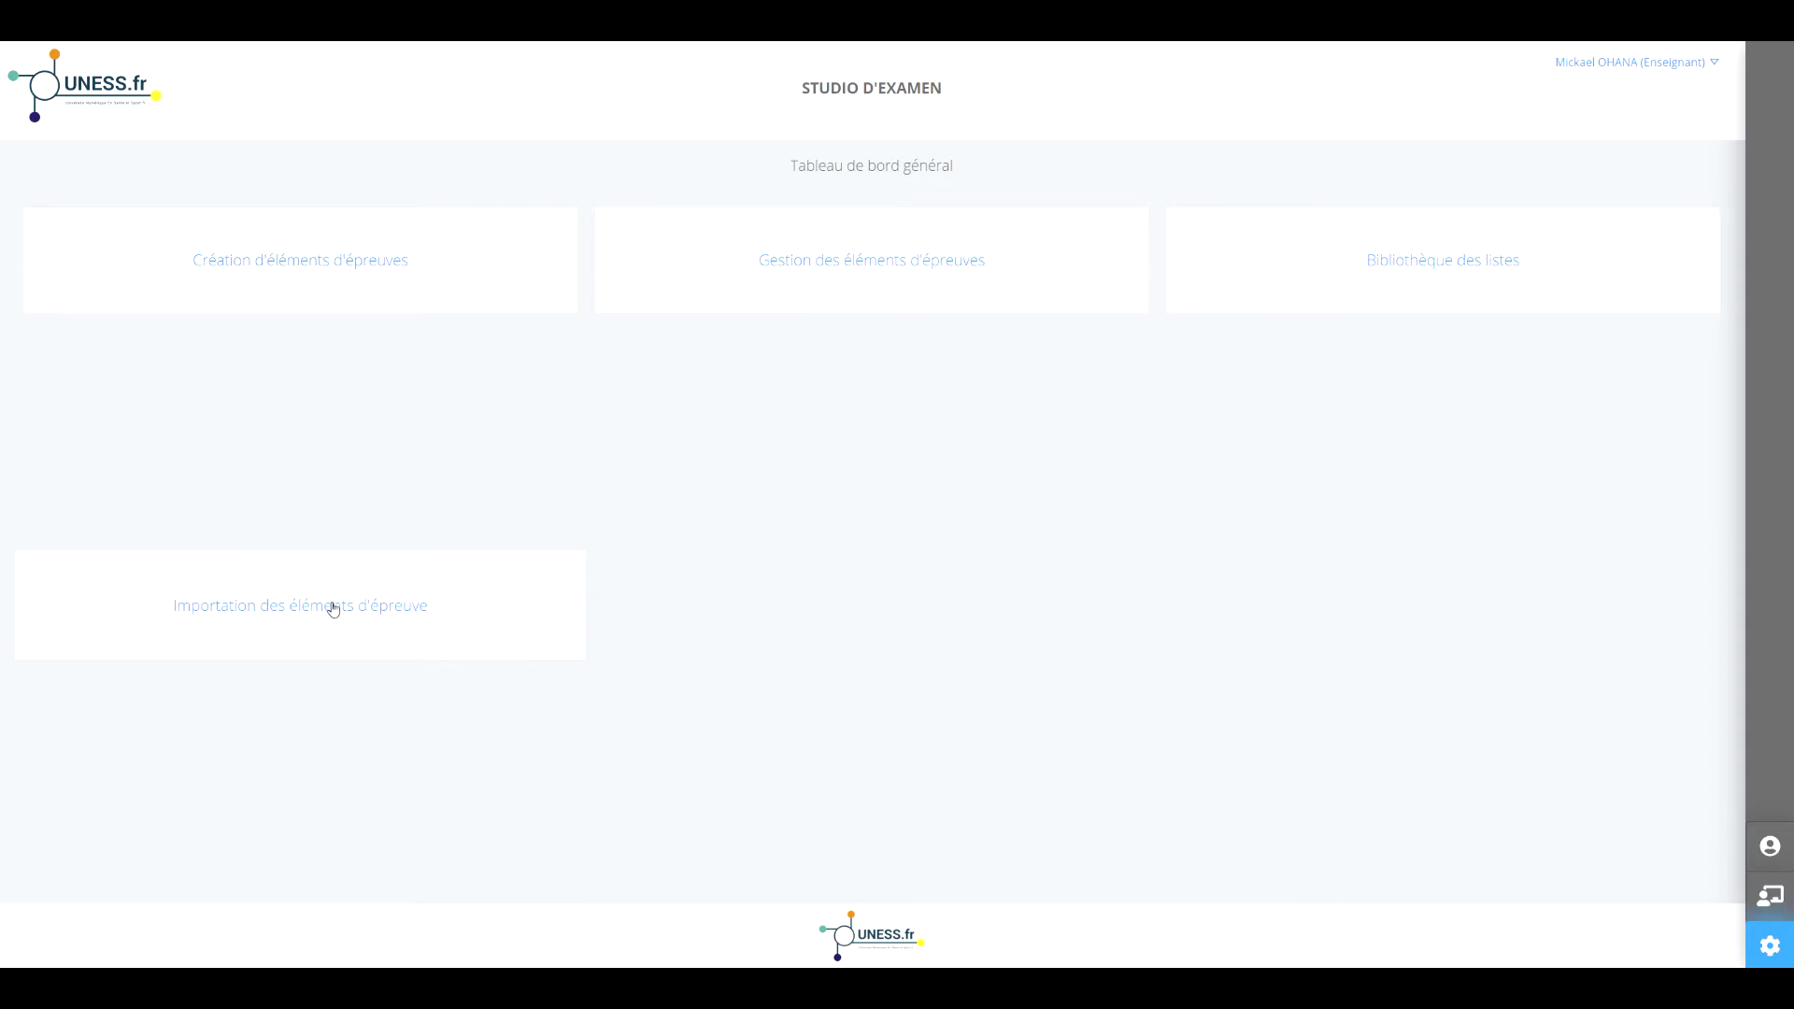
Open Importation des éléments d'épreuve and browse the listed LCA exam elements.
left_click(329, 607)
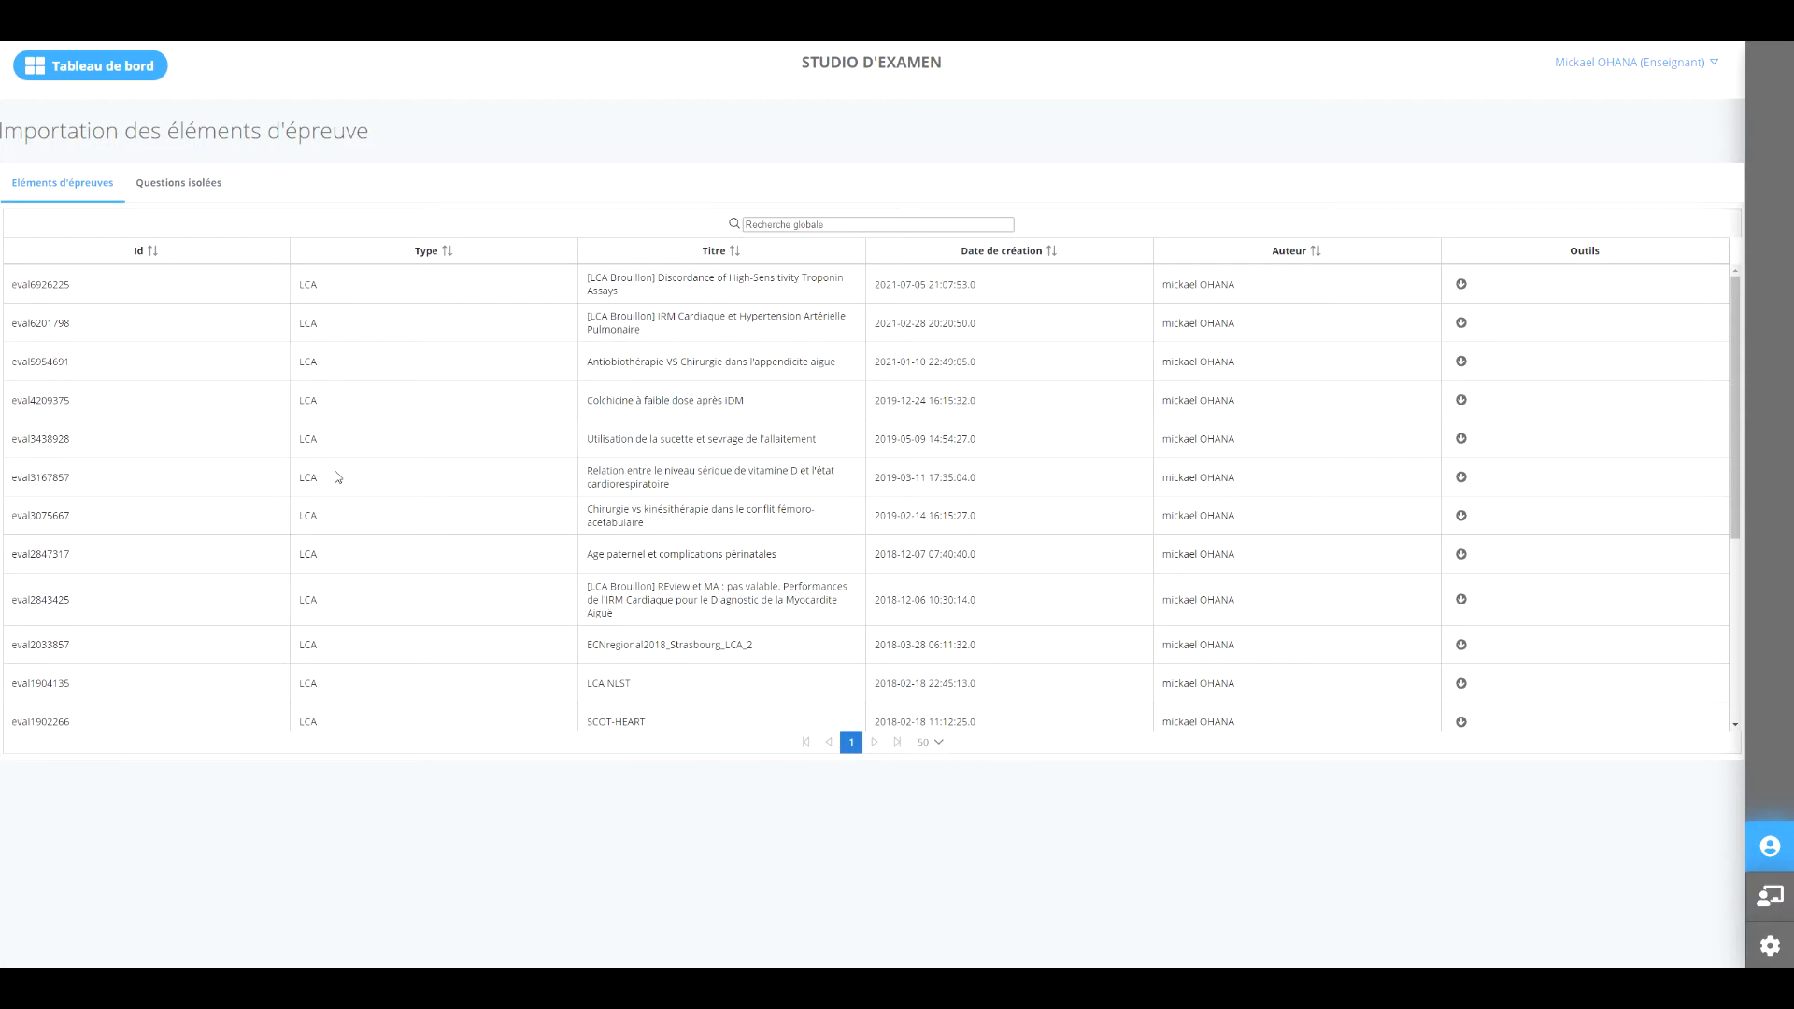
scroll(533, 485, "down", 1)
scroll(533, 485, "down", 2)
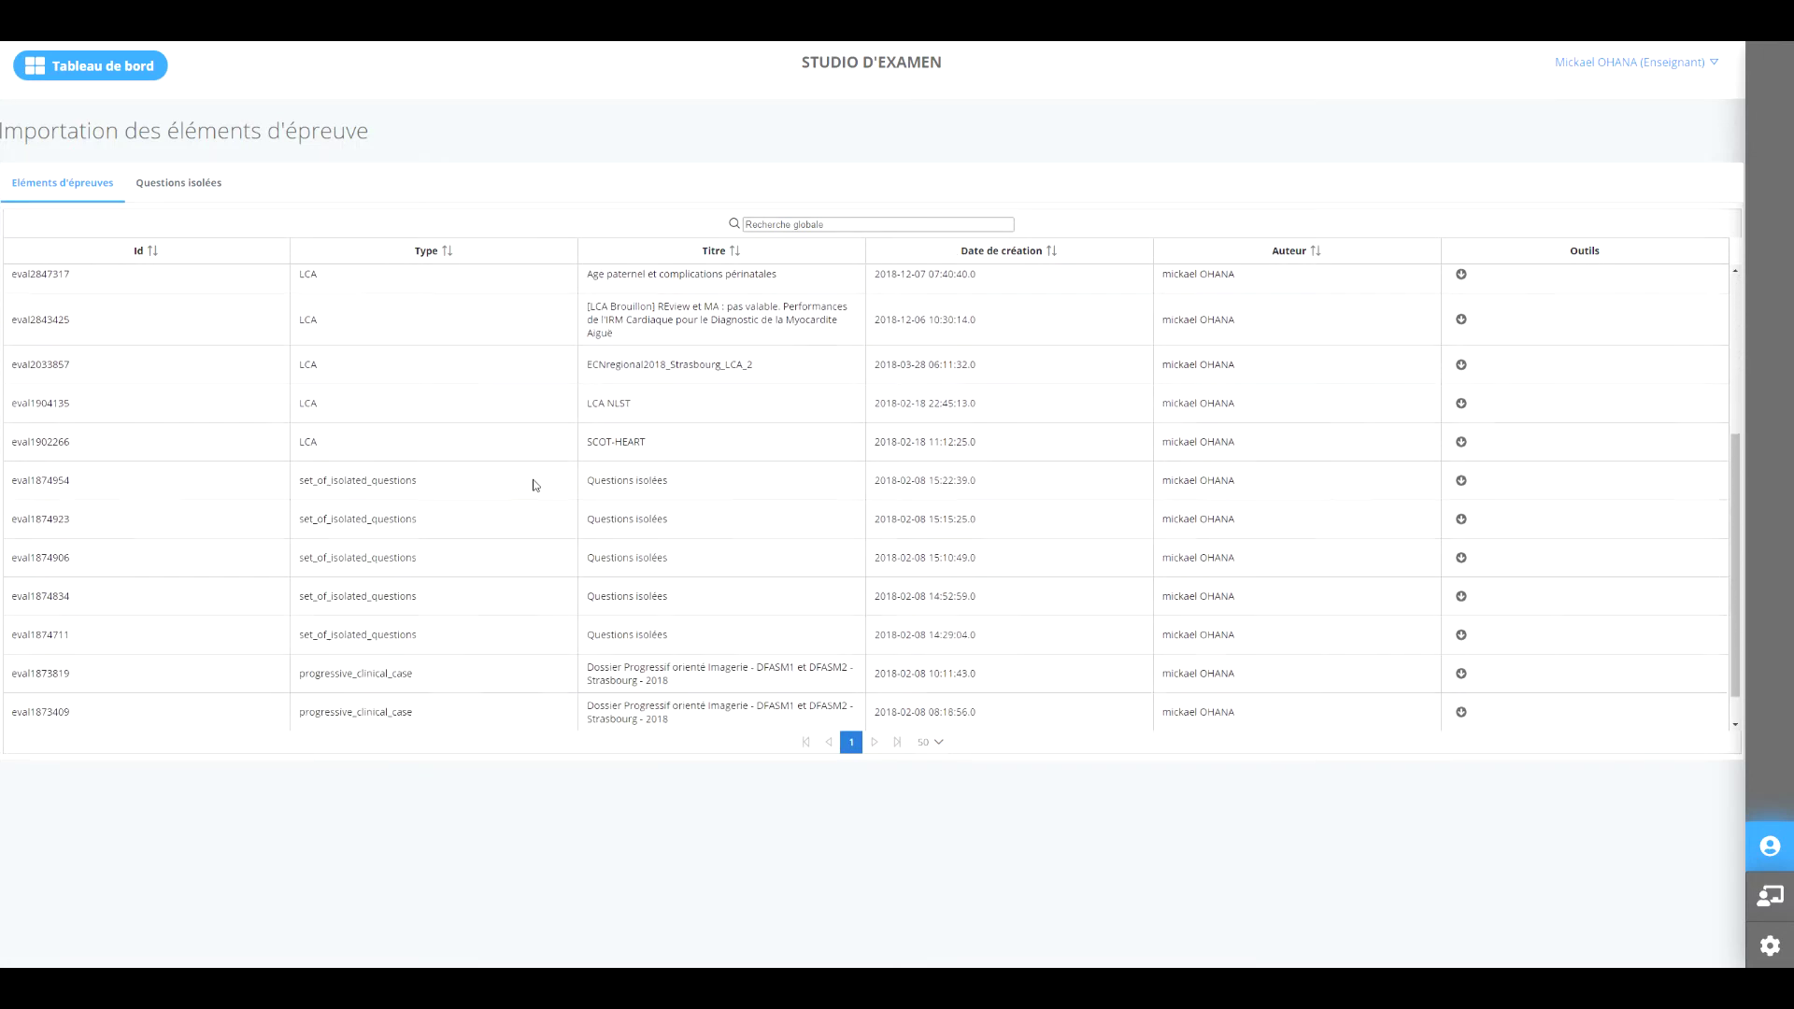
scroll(536, 485, "up", 3)
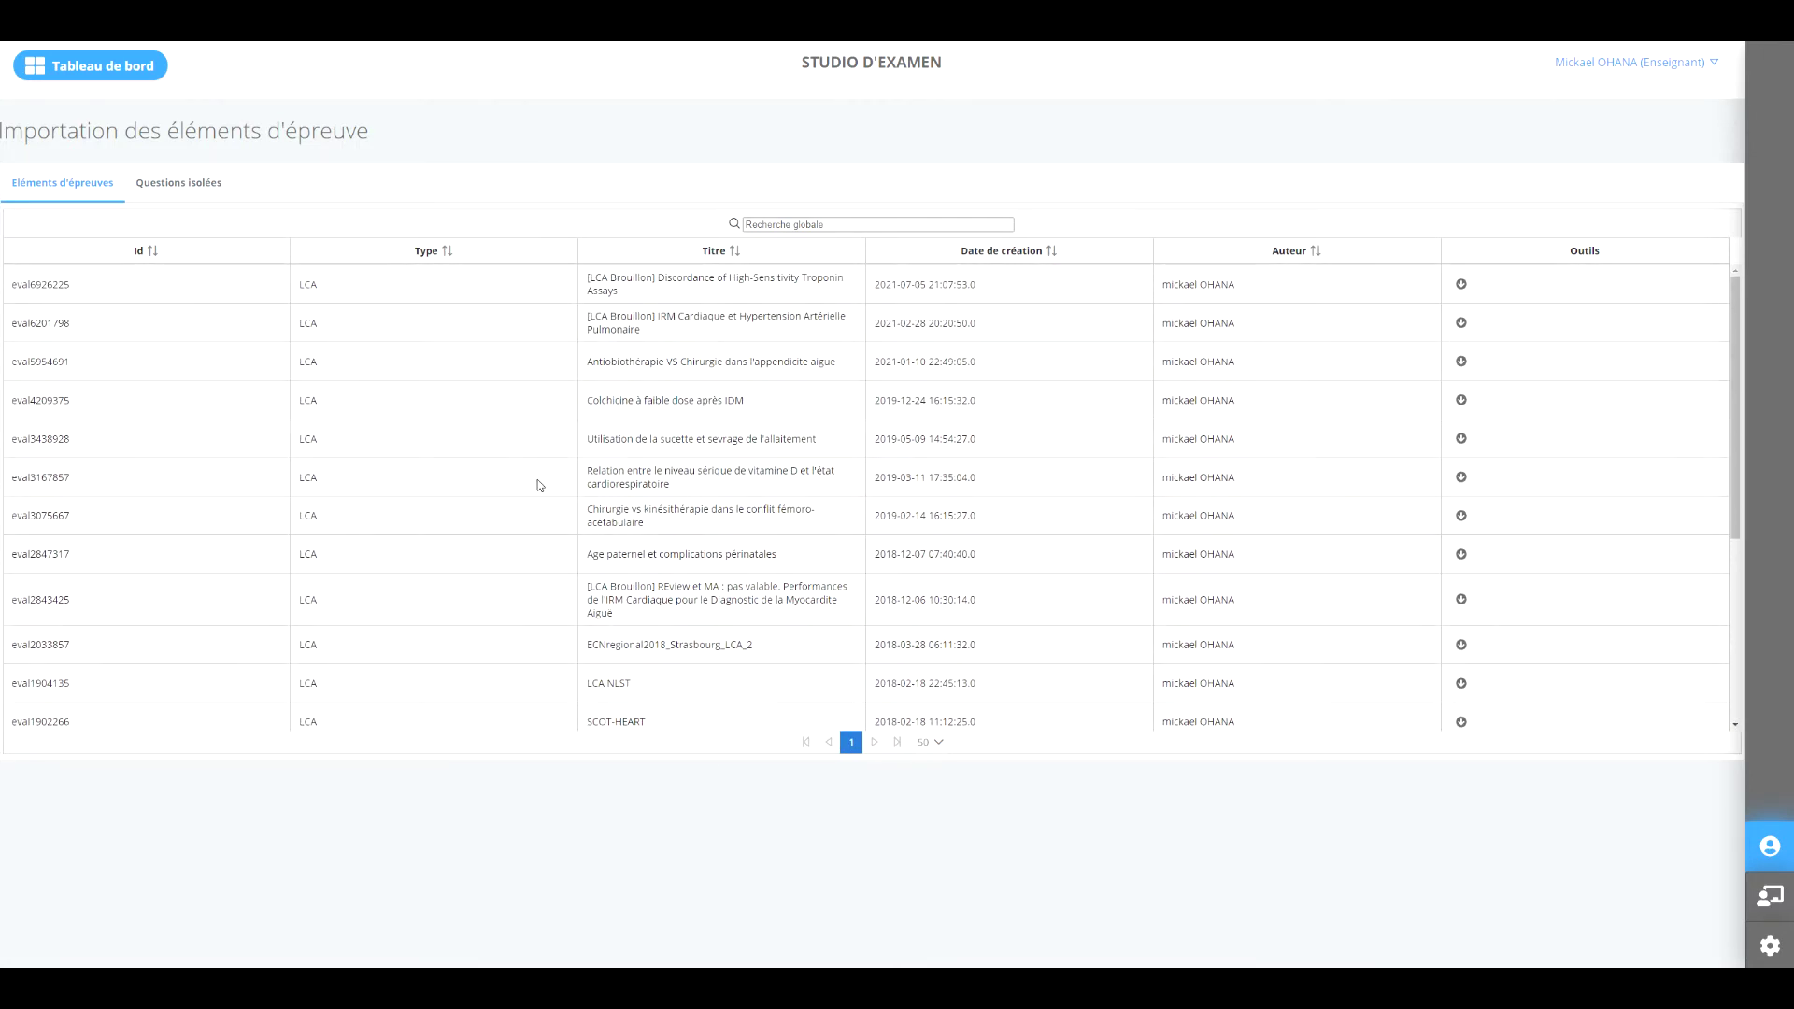
scroll(537, 483, "down", 3)
scroll(545, 481, "up", 3)
Preview exam element eval3438928's pacifier-and-weaning questions, then close the preview.
left_click(1462, 439)
left_click(1528, 439)
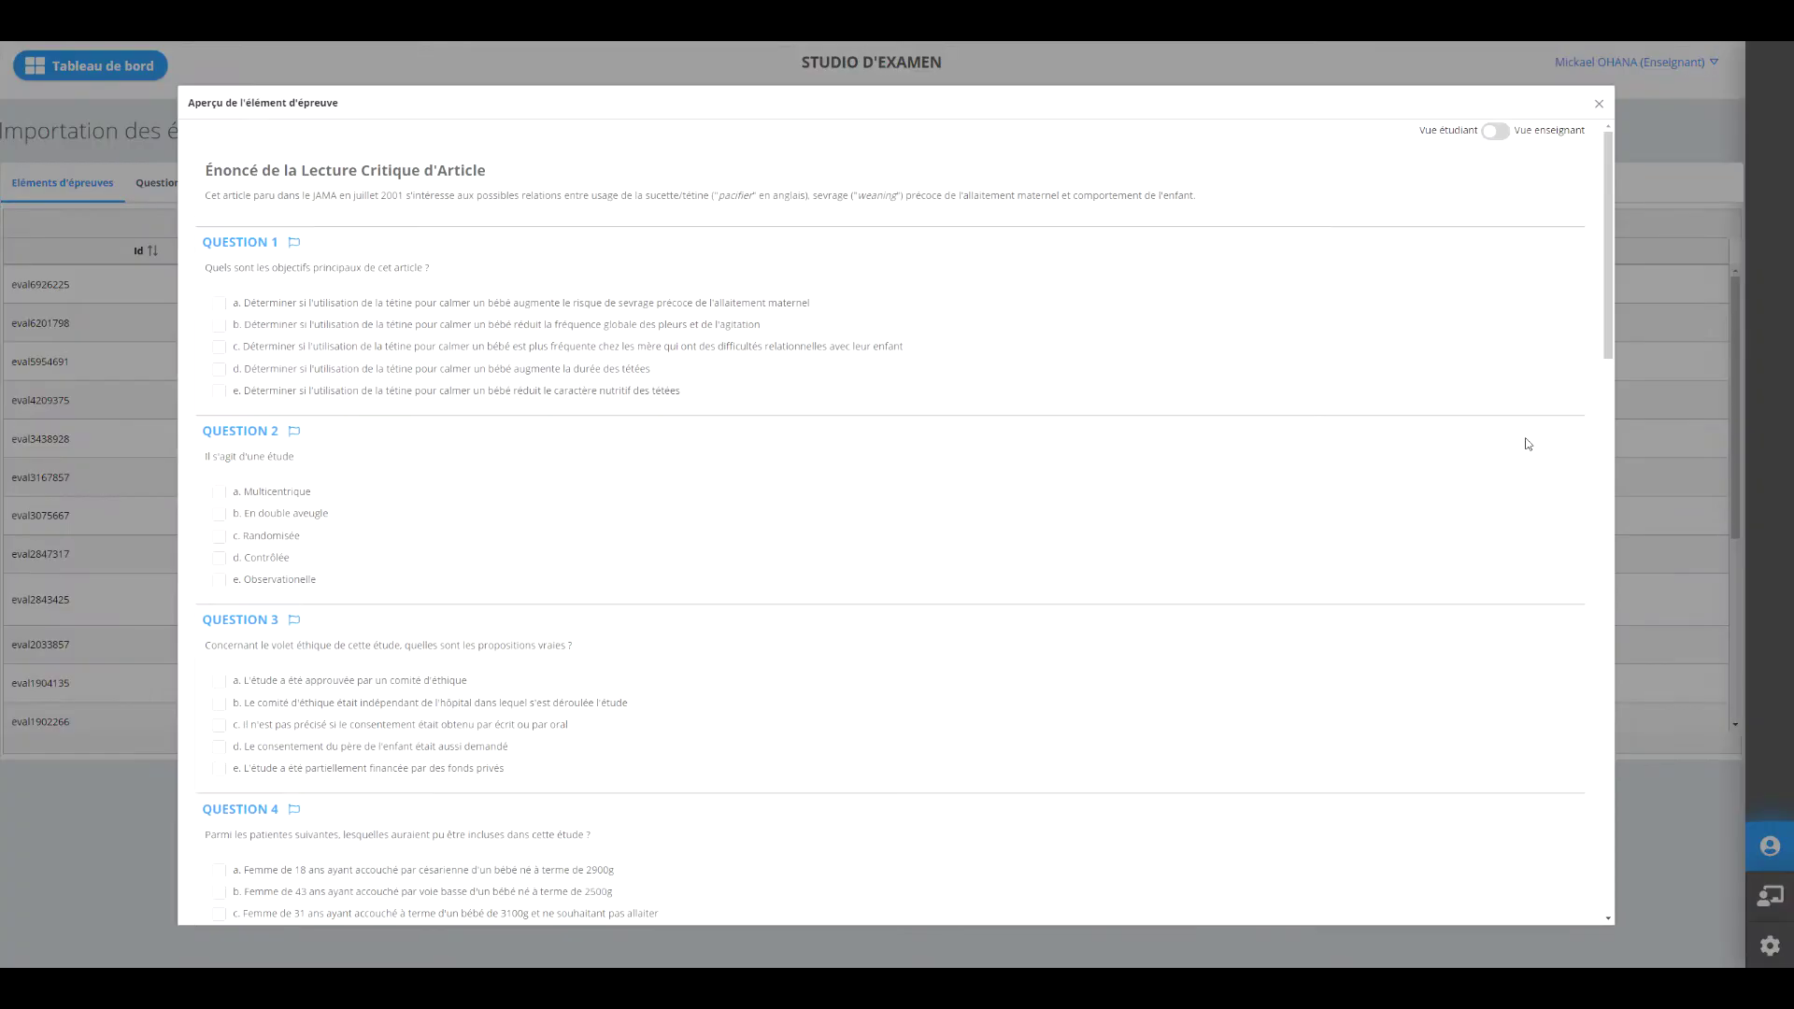
scroll(813, 341, "down", 1)
scroll(811, 338, "up", 1)
scroll(801, 329, "down", 12)
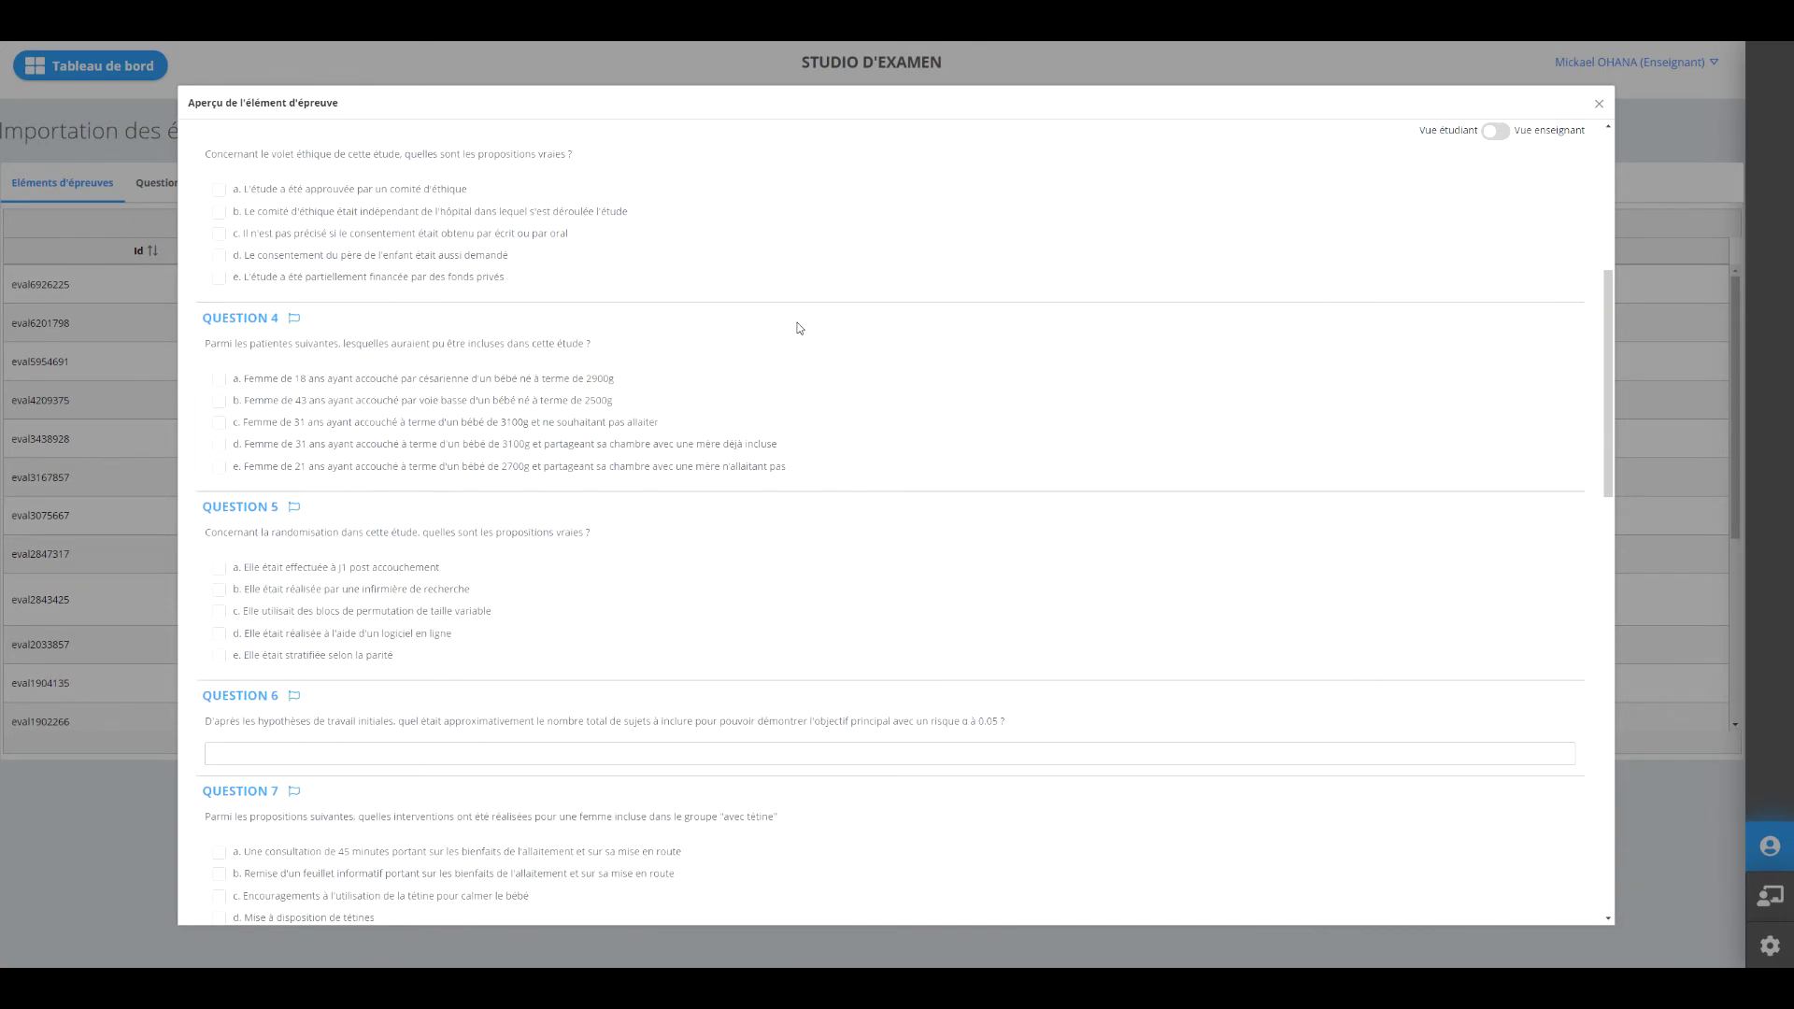
scroll(799, 322, "down", 6)
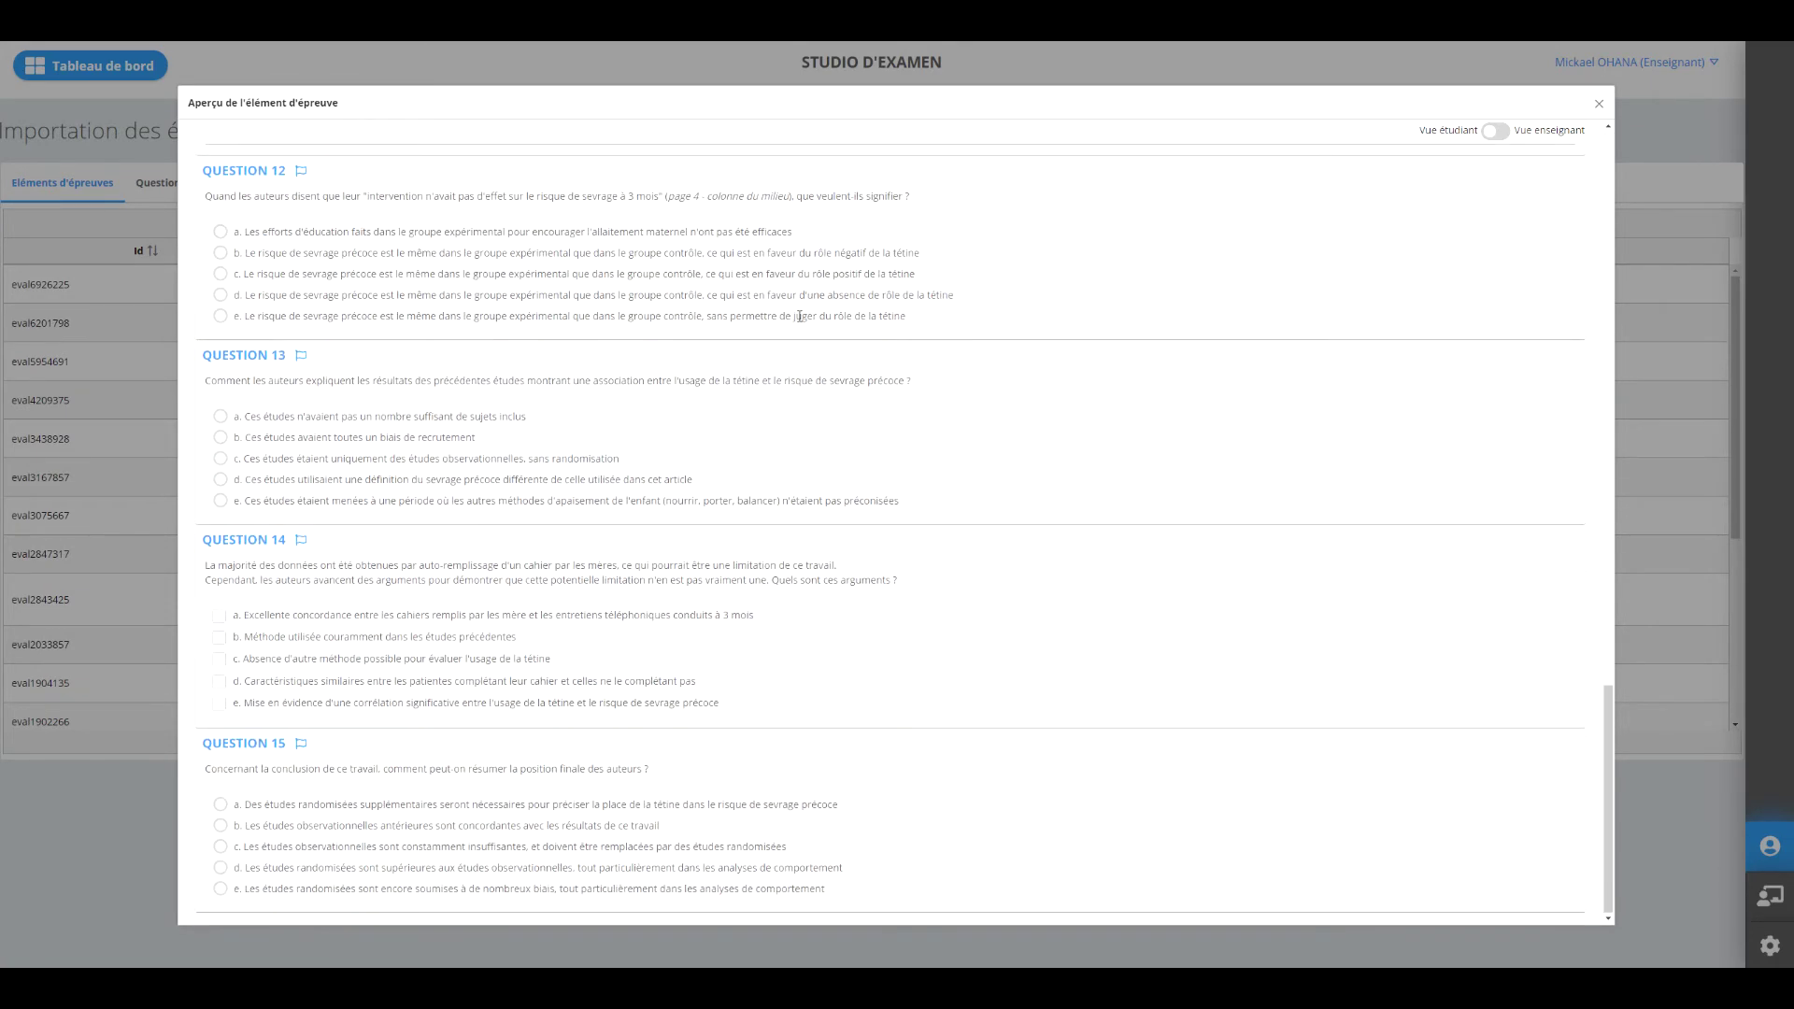
scroll(799, 316, "up", 18)
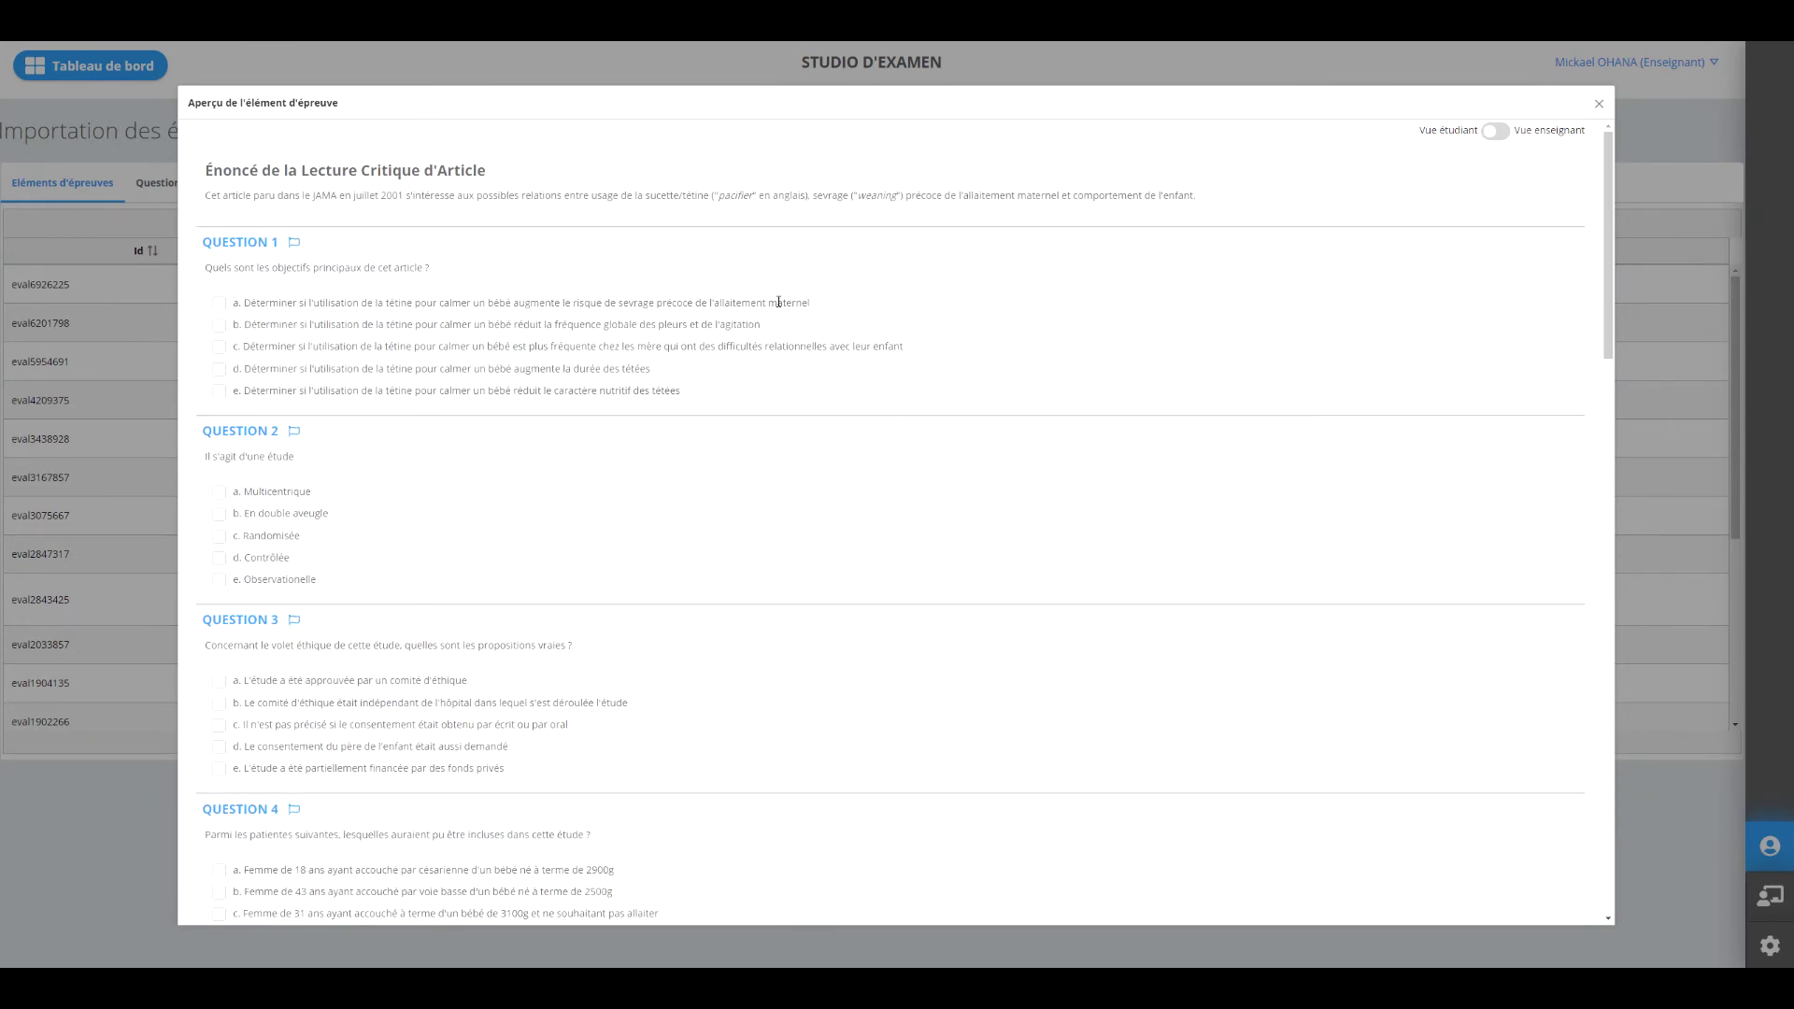
left_click(1599, 106)
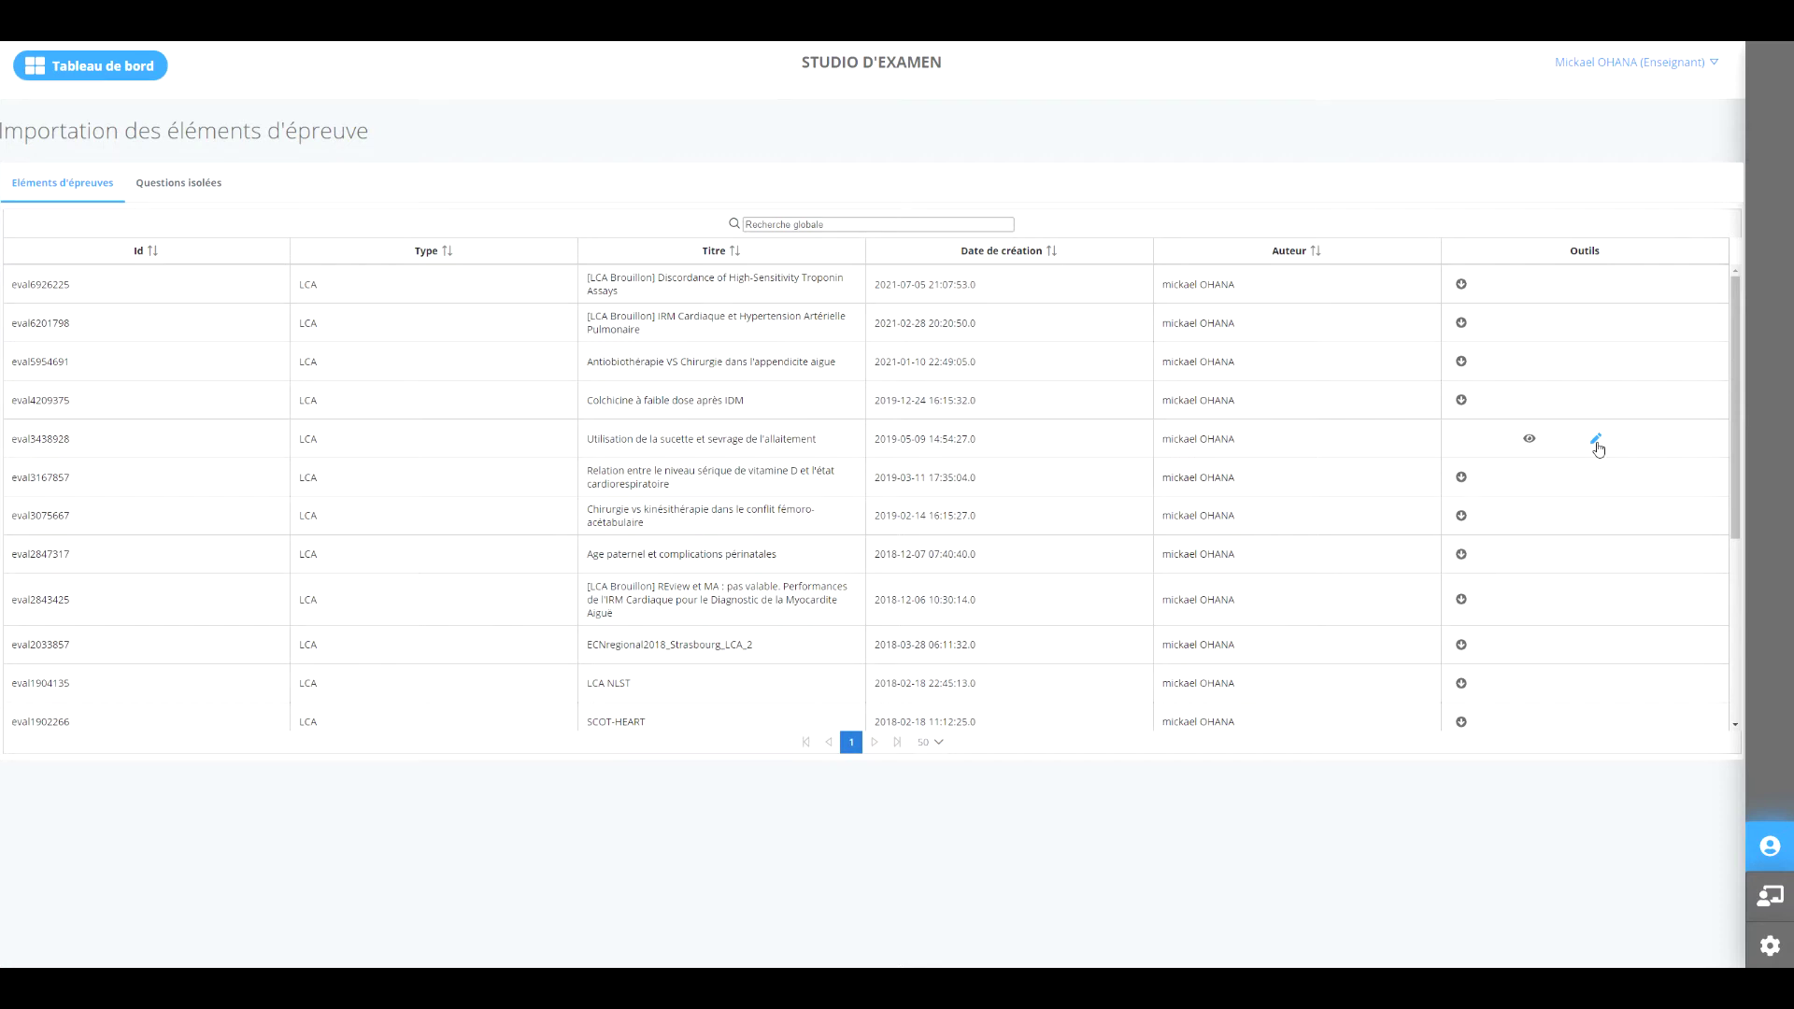
Open eval3438928 for editing and choose yourself as its Auteur.
left_click(1596, 440)
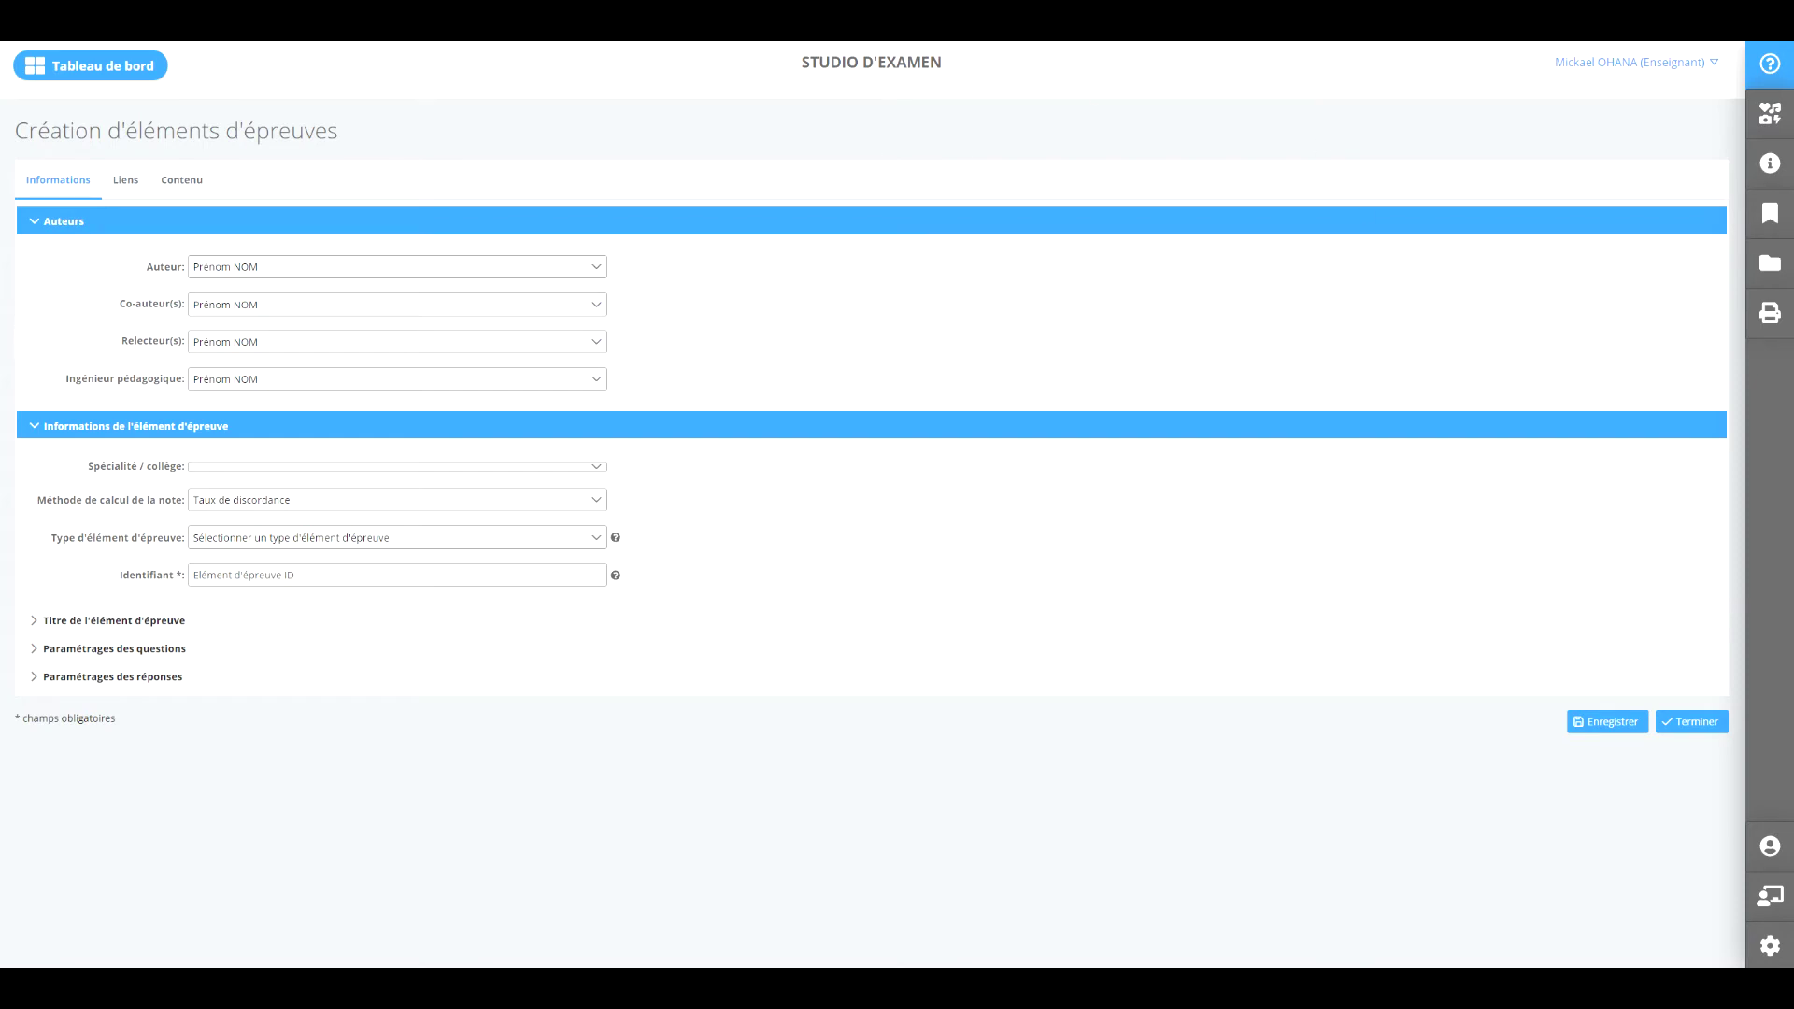
left_click(381, 271)
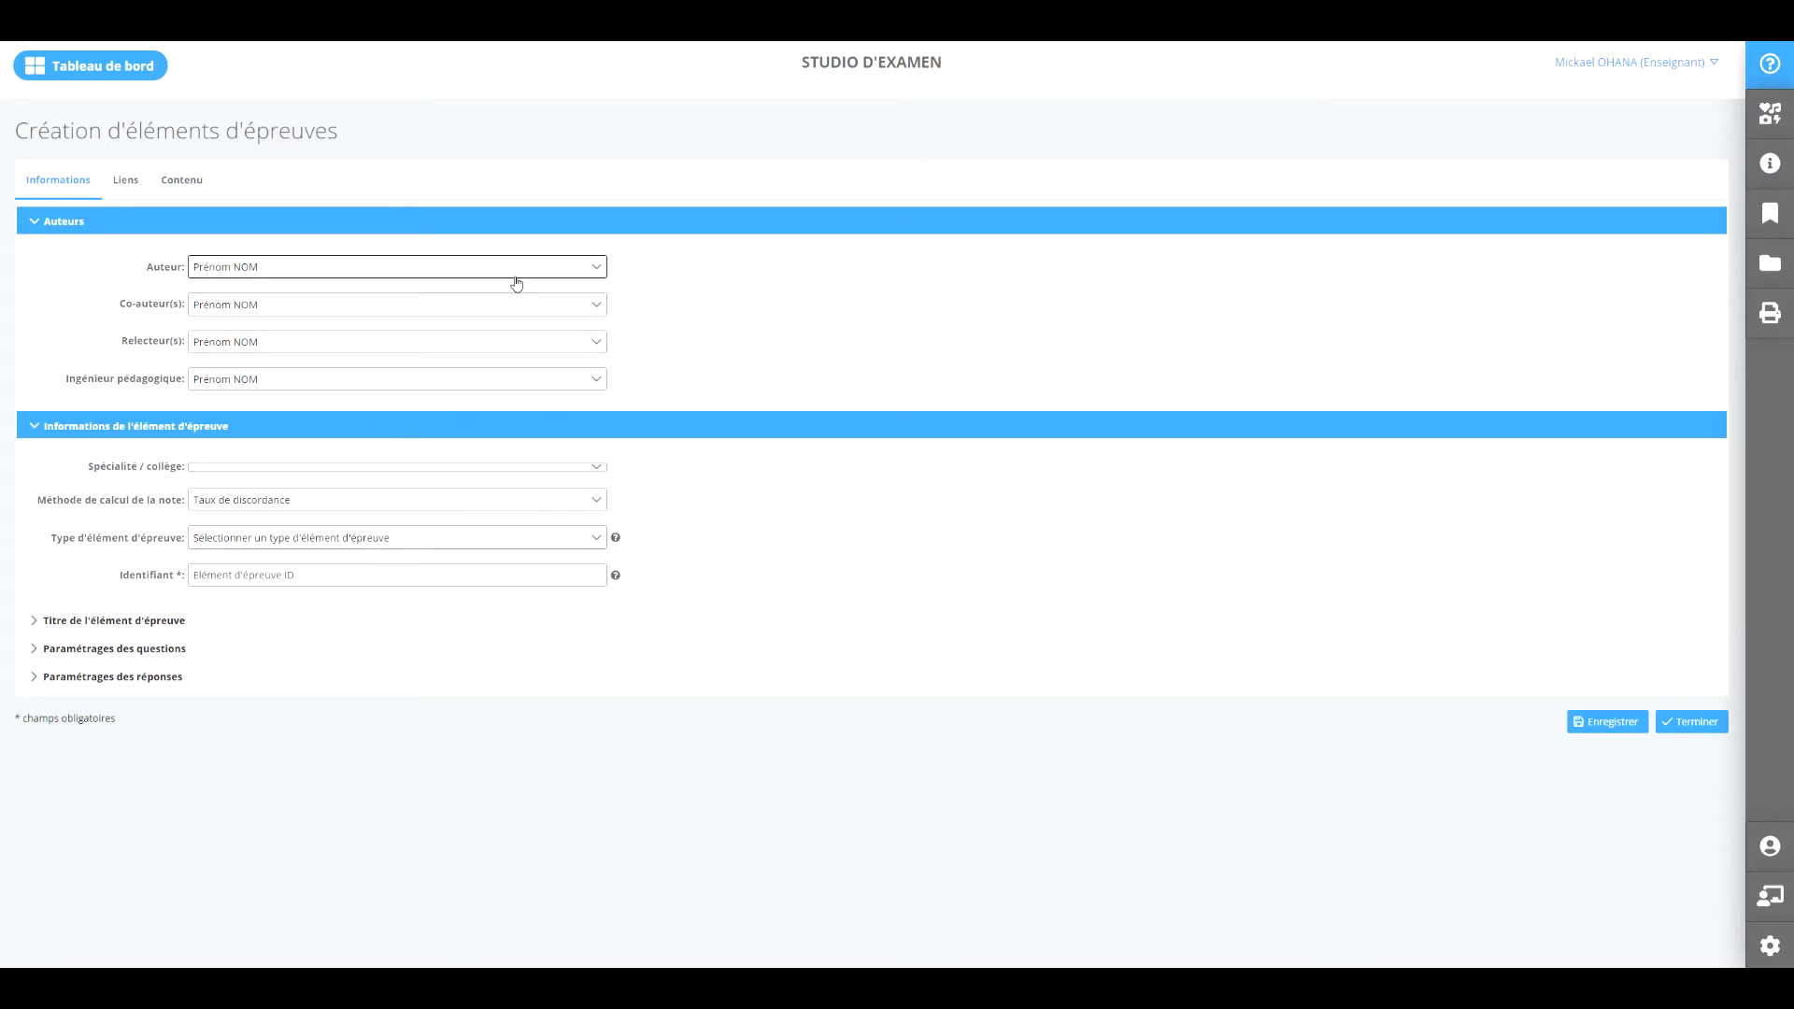
left_click(451, 273)
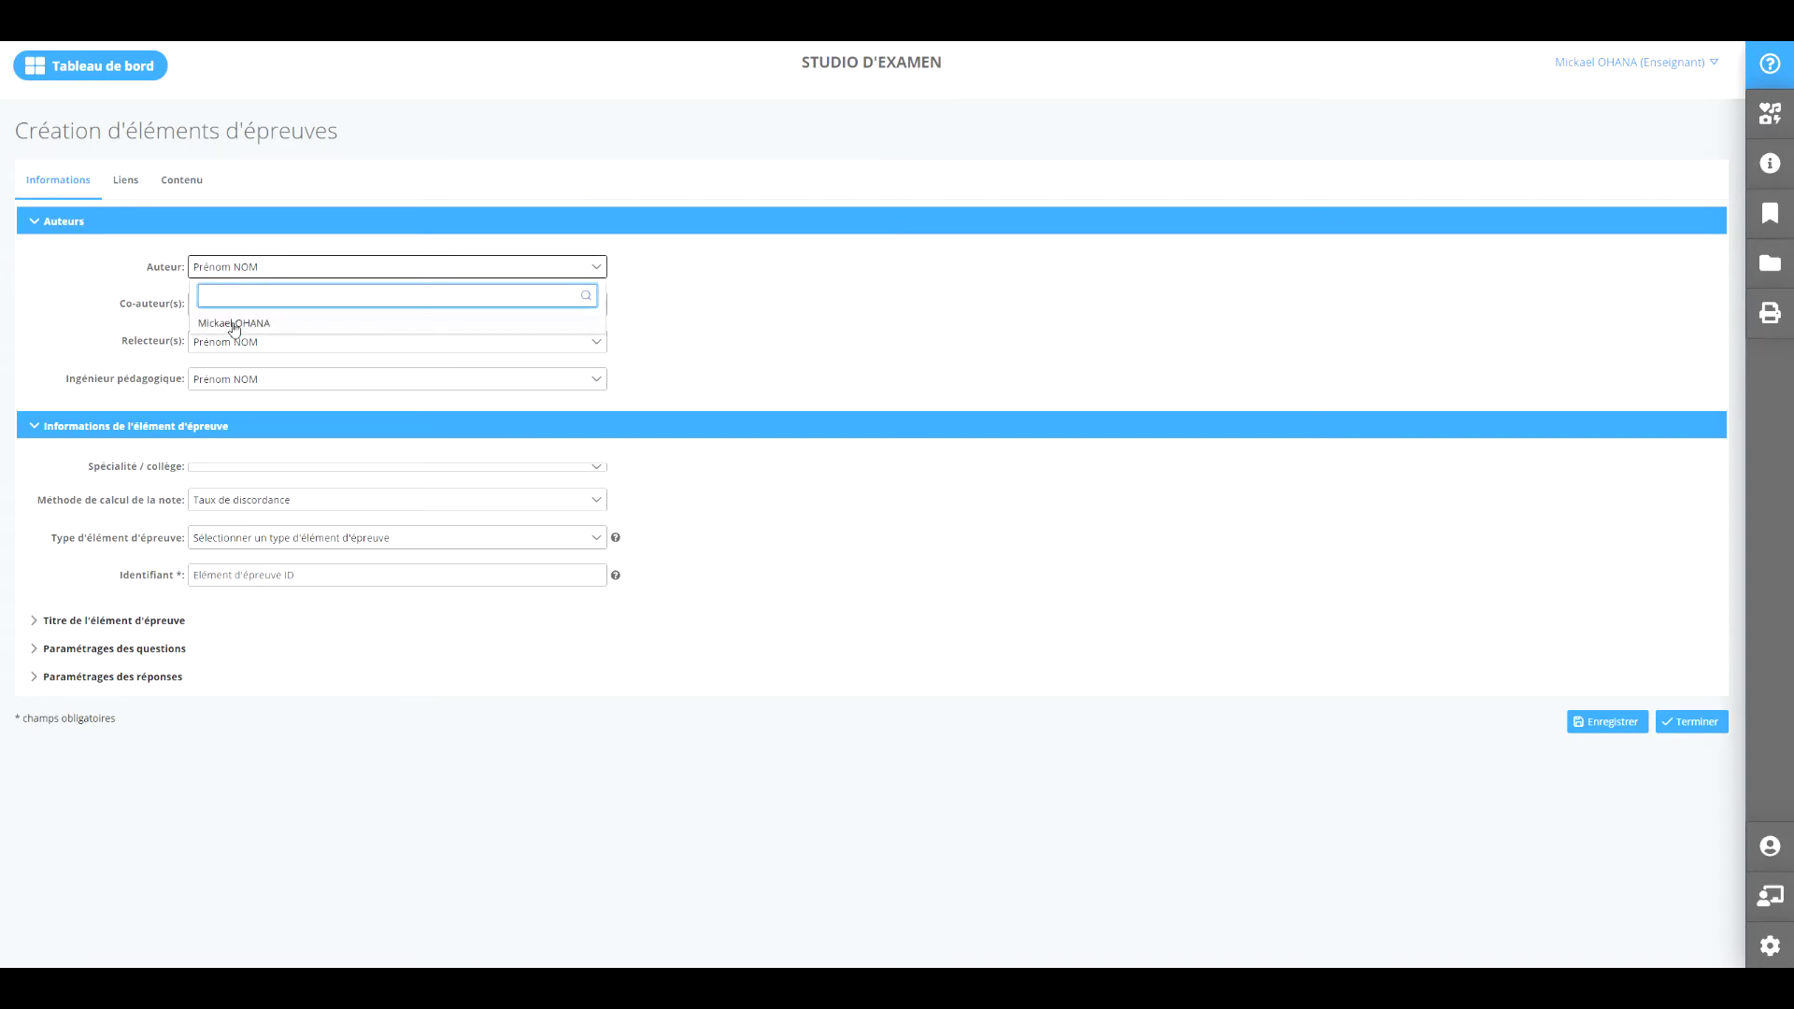
left_click(234, 324)
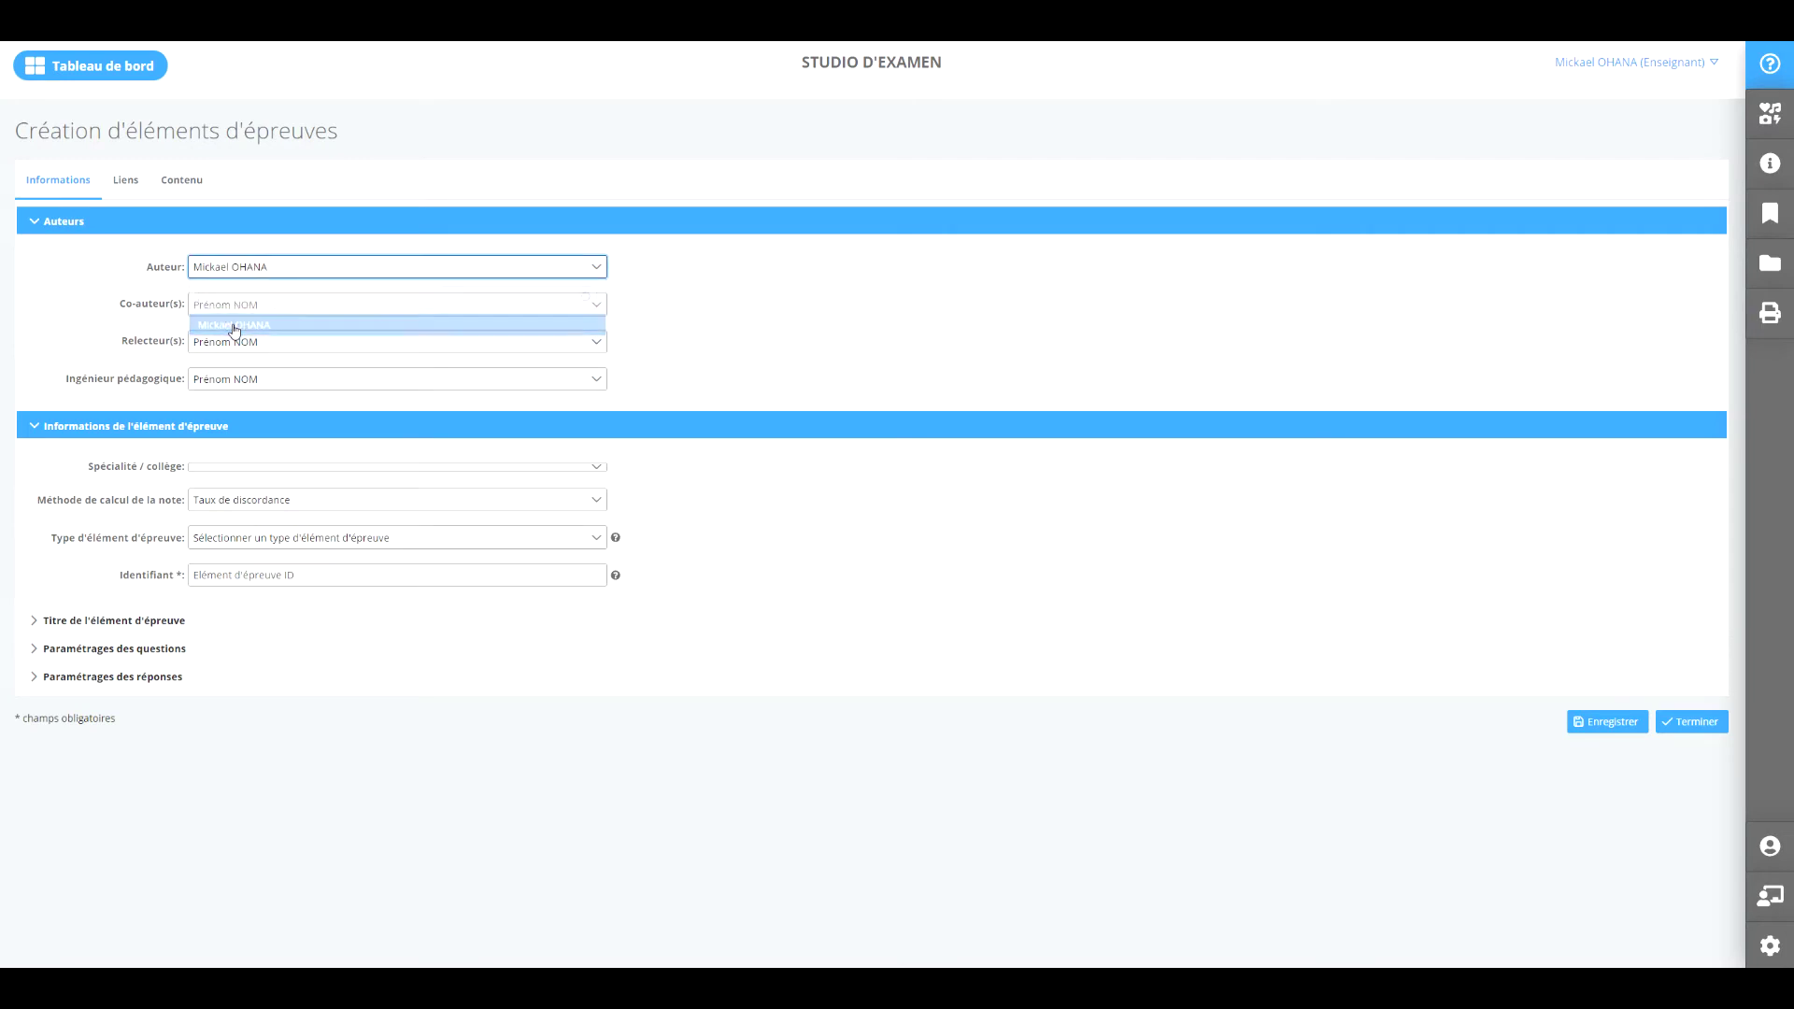
Search co-authors for 'meyer' without adding anyone, and check the Ingénieur pédagogique options.
left_click(440, 308)
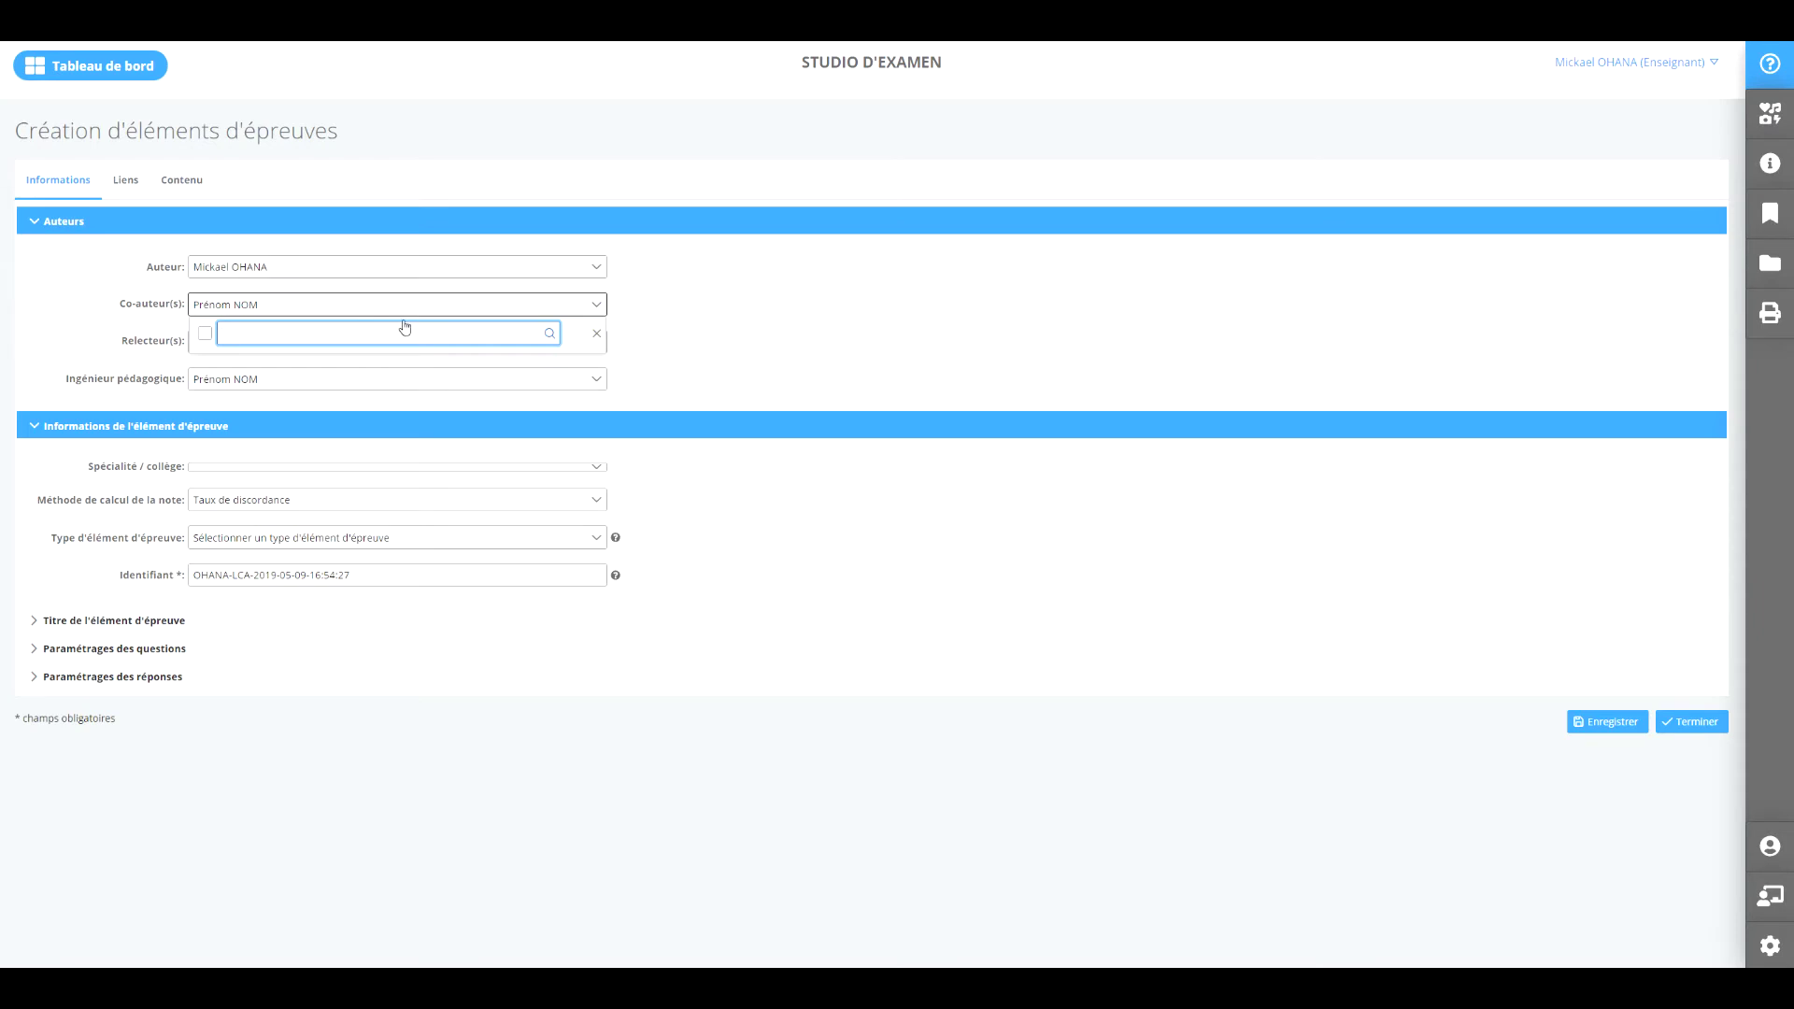
type("meyer")
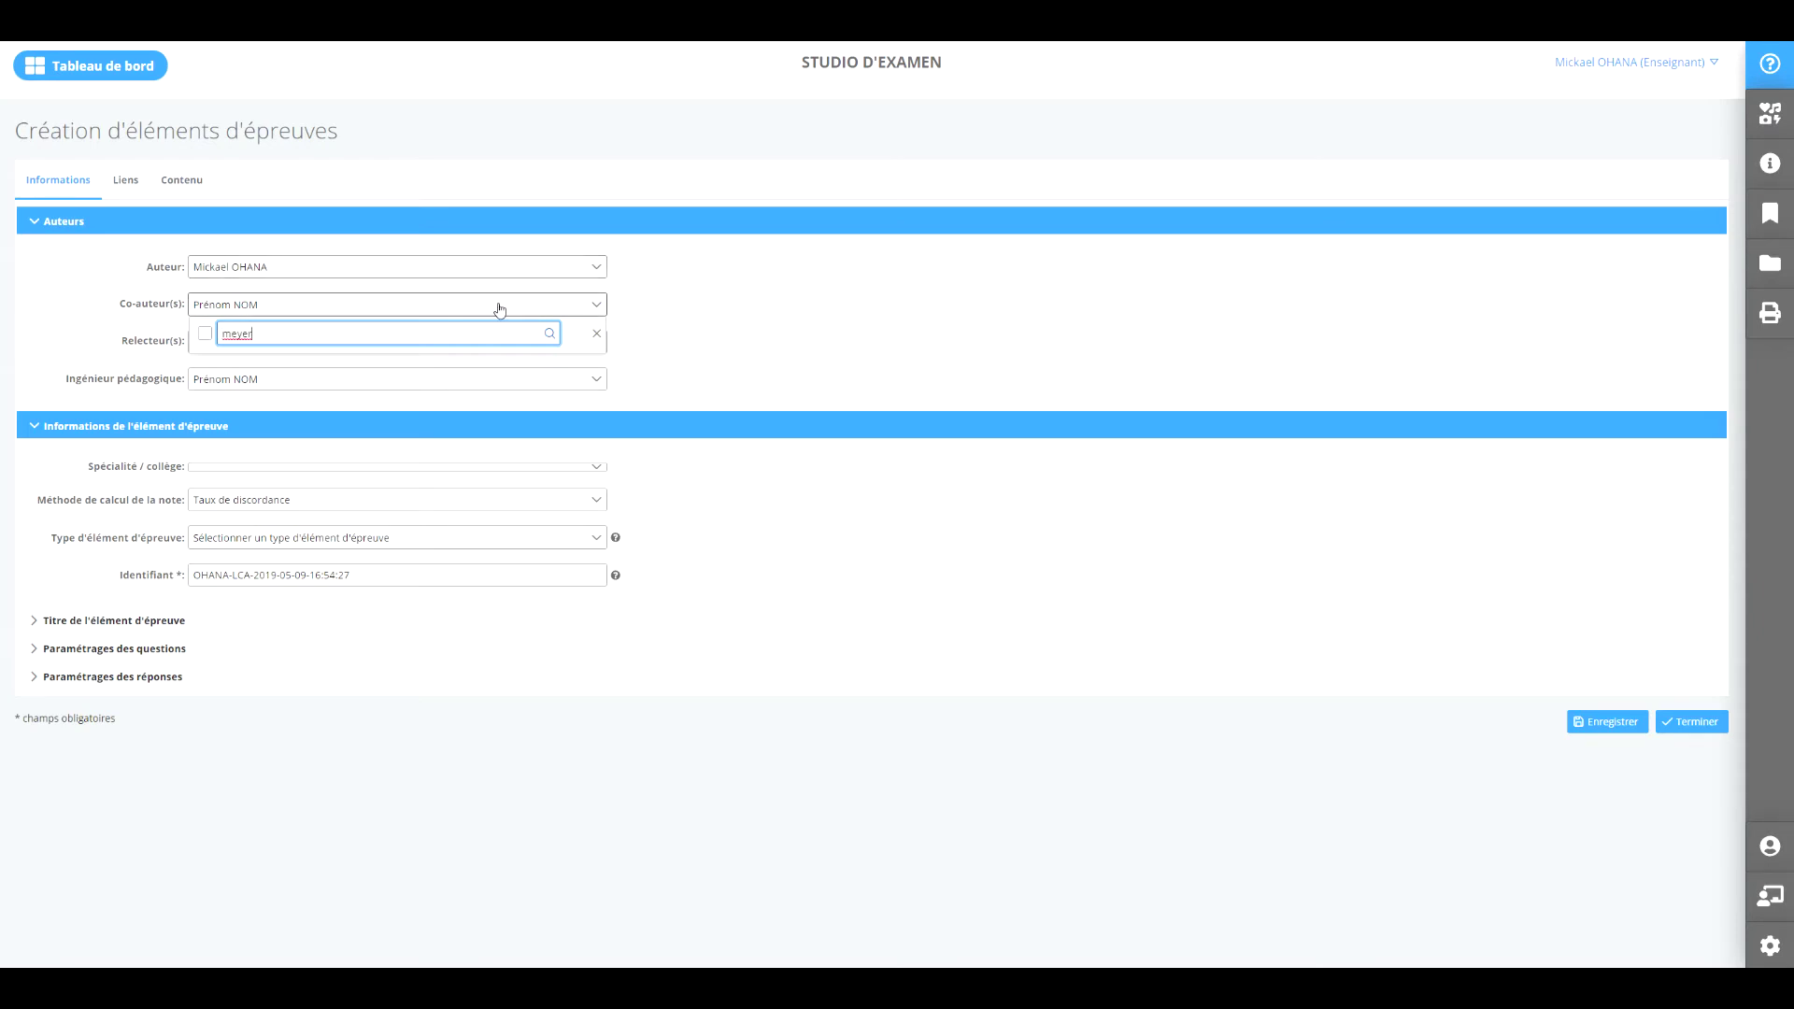
left_click(597, 333)
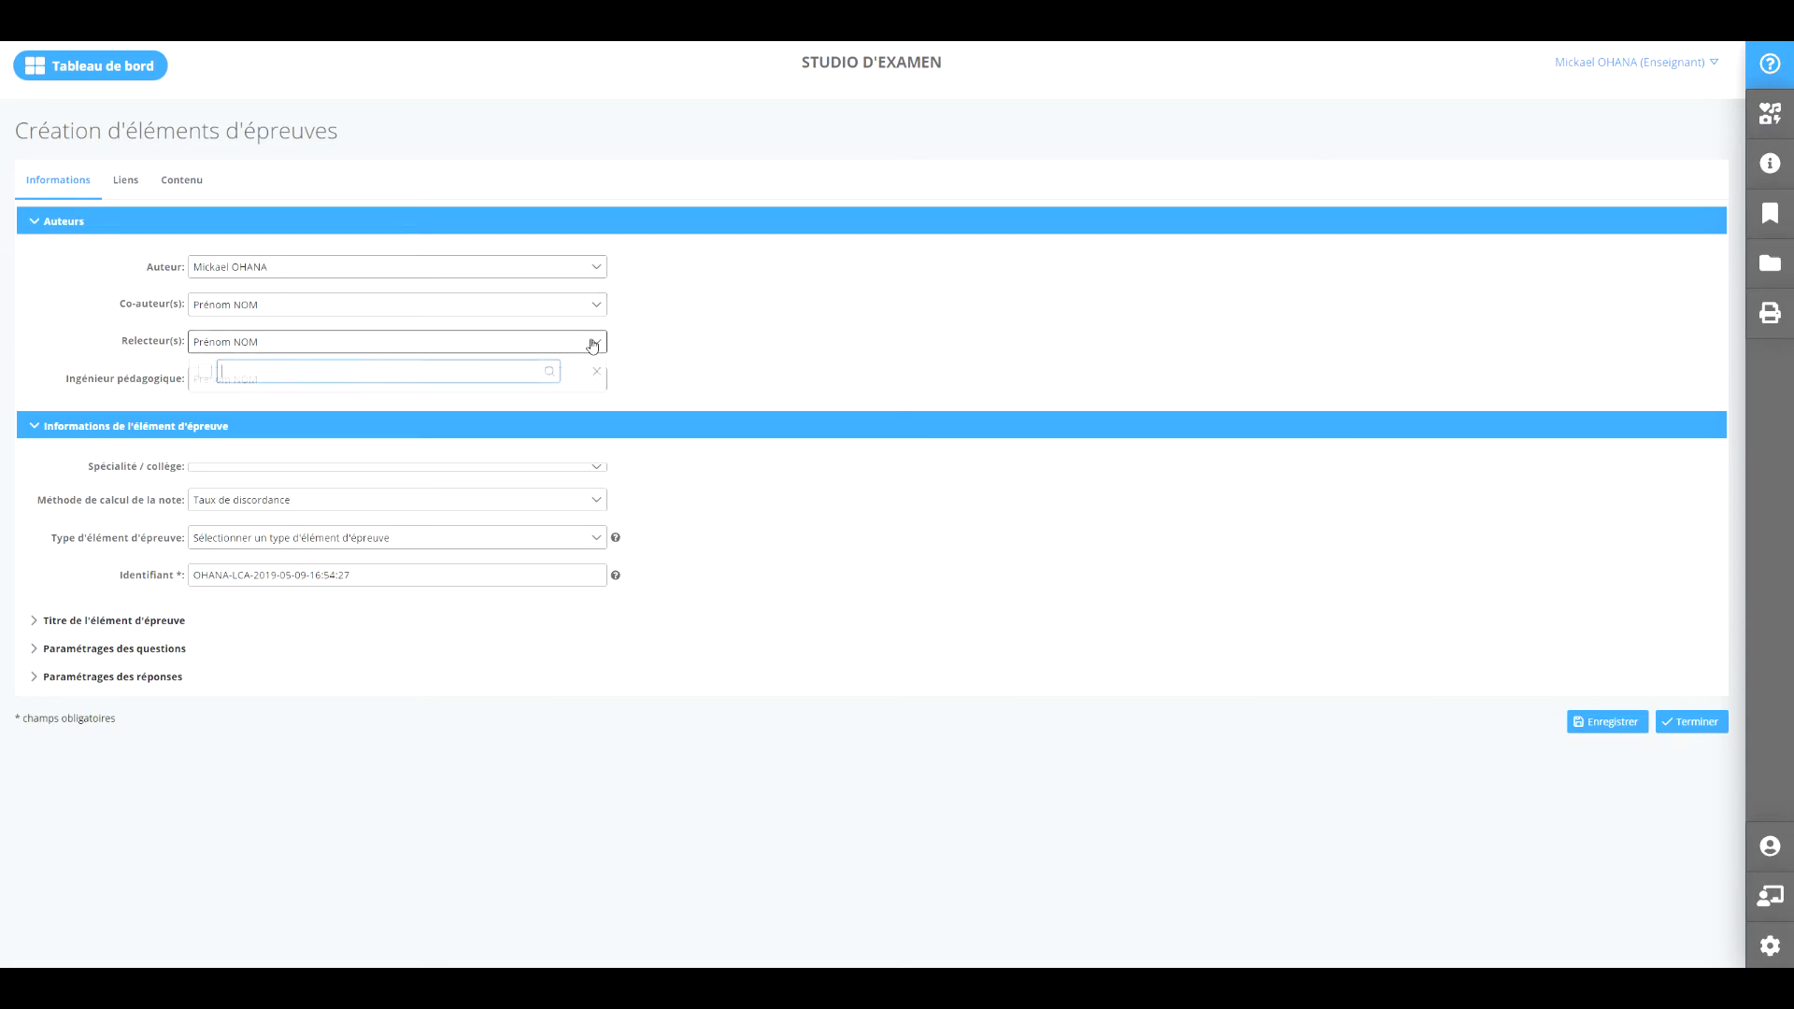
left_click(598, 390)
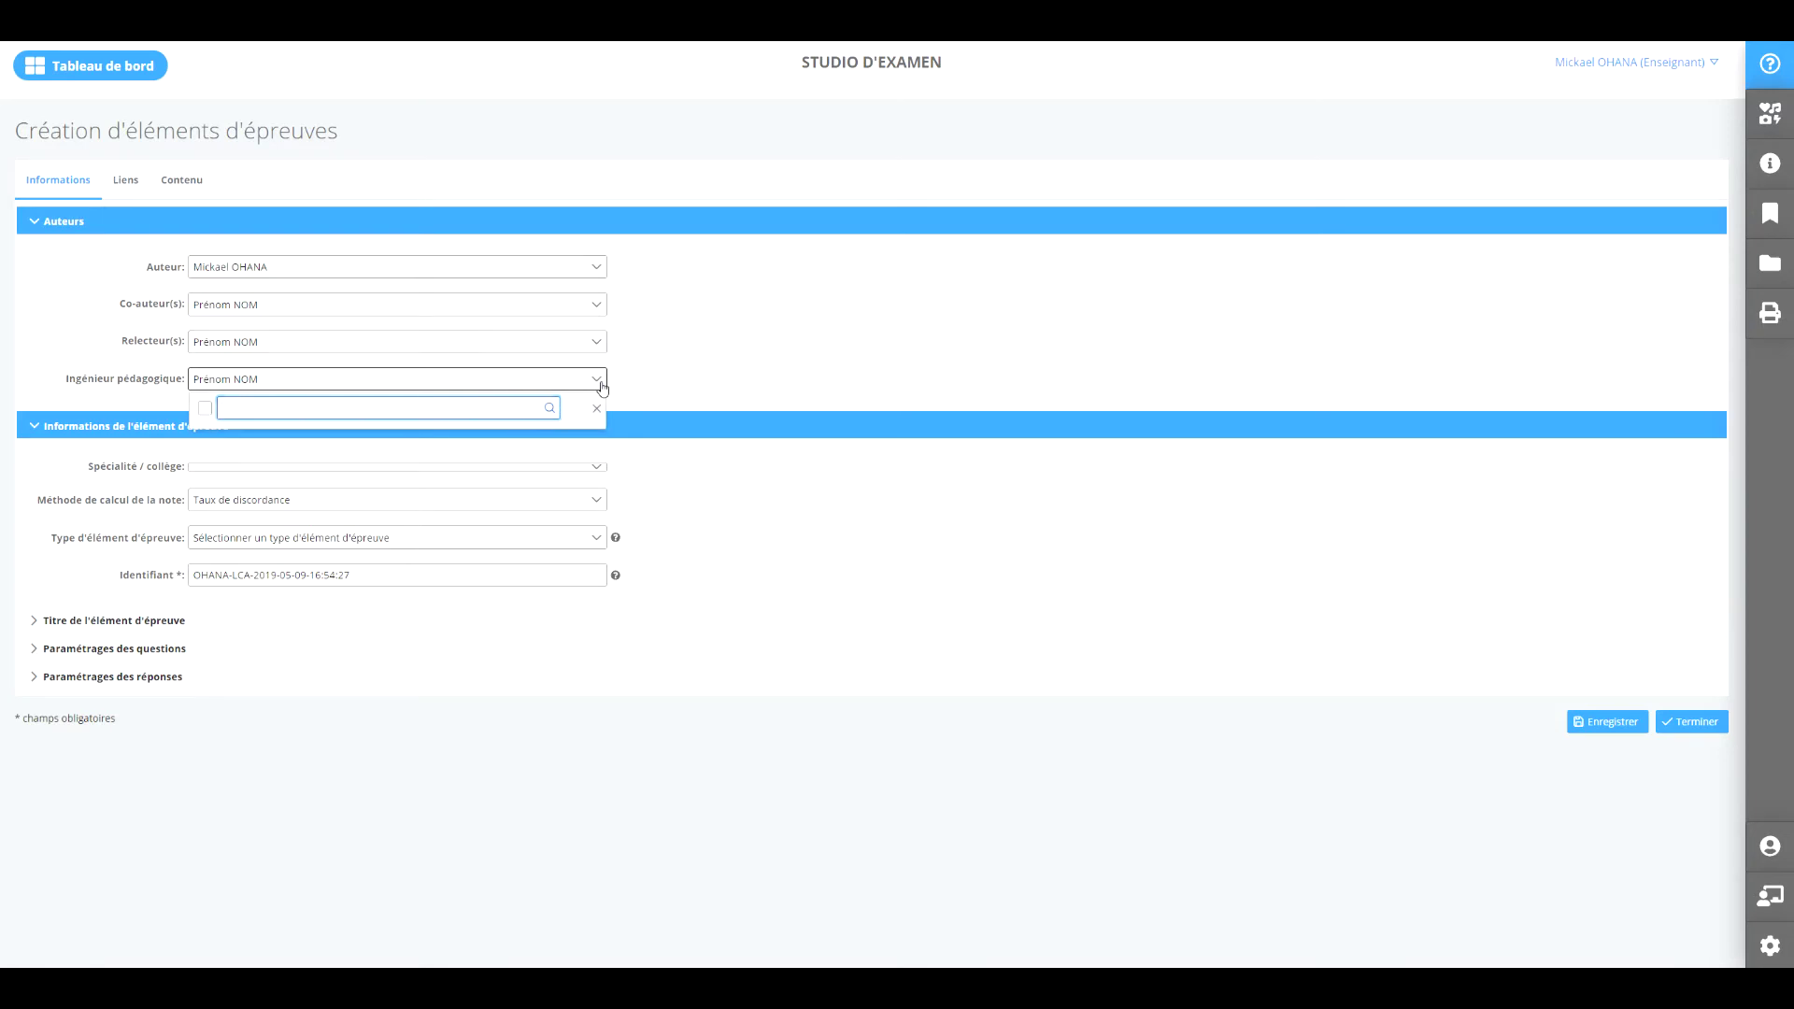
left_click(598, 391)
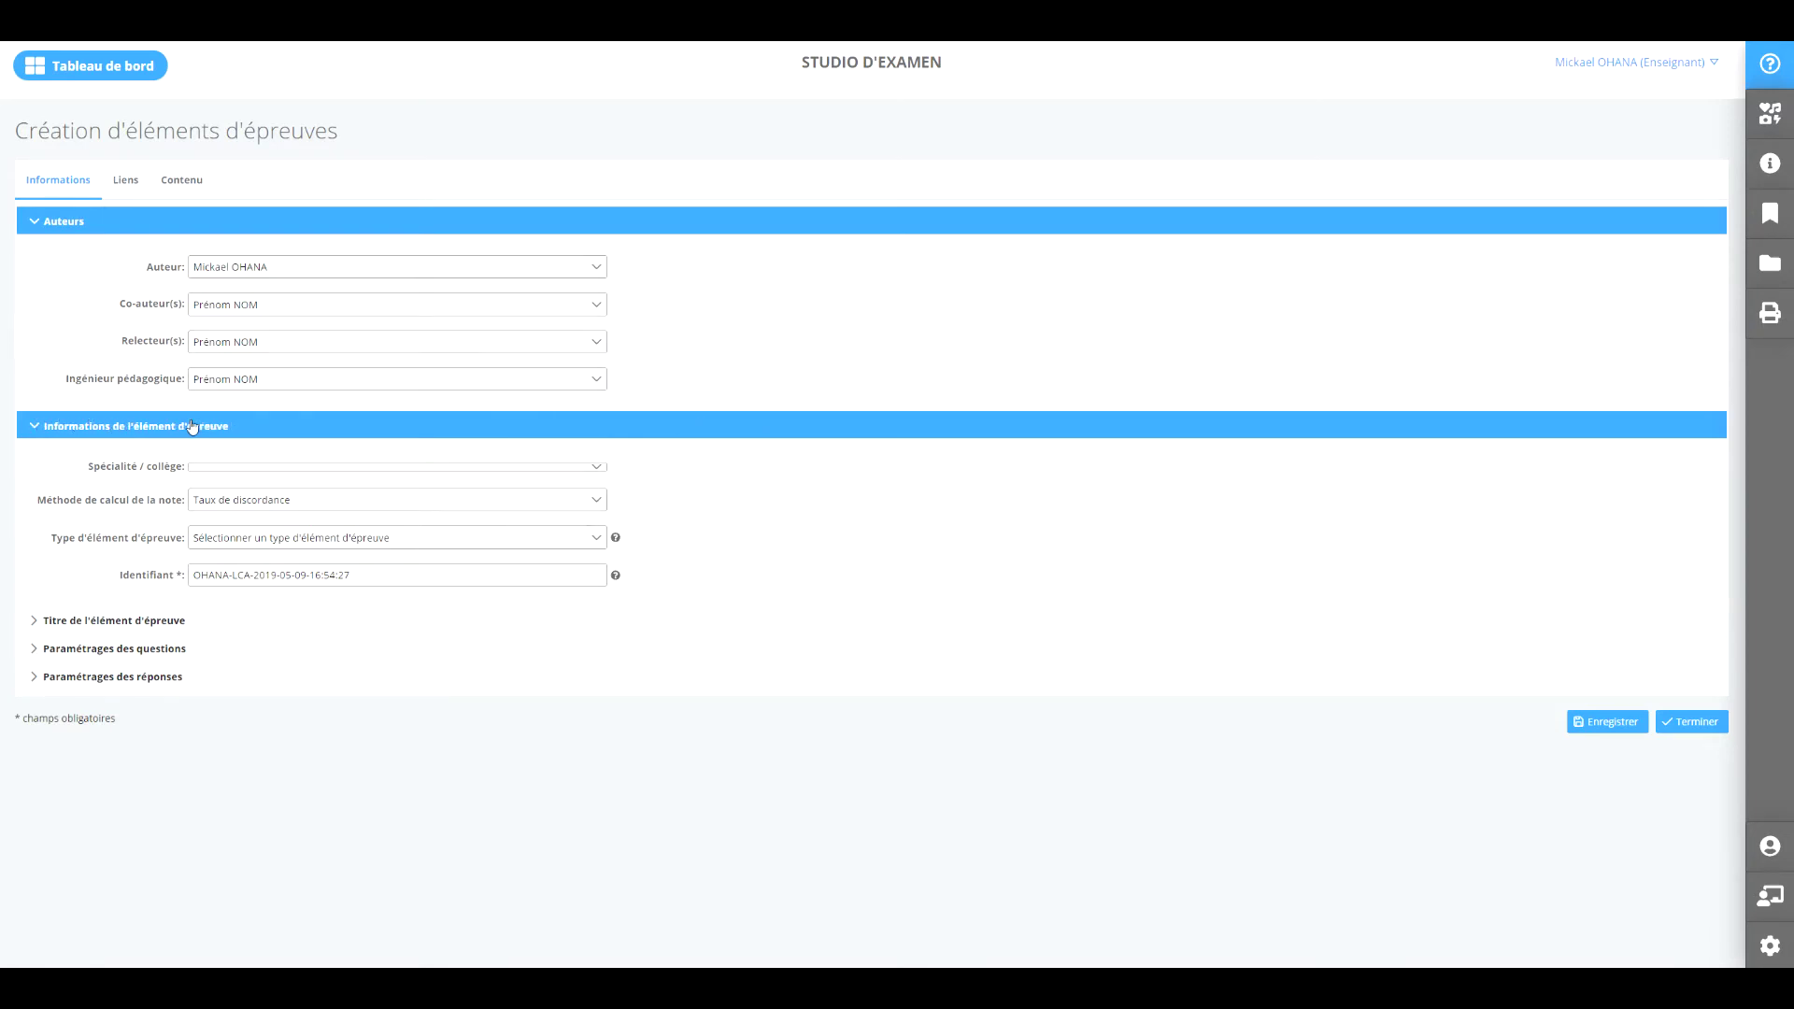
Browse the specialty list, then change the element type to Lecture critique d'article (LCA).
left_click(304, 467)
scroll(299, 569, "down", 10)
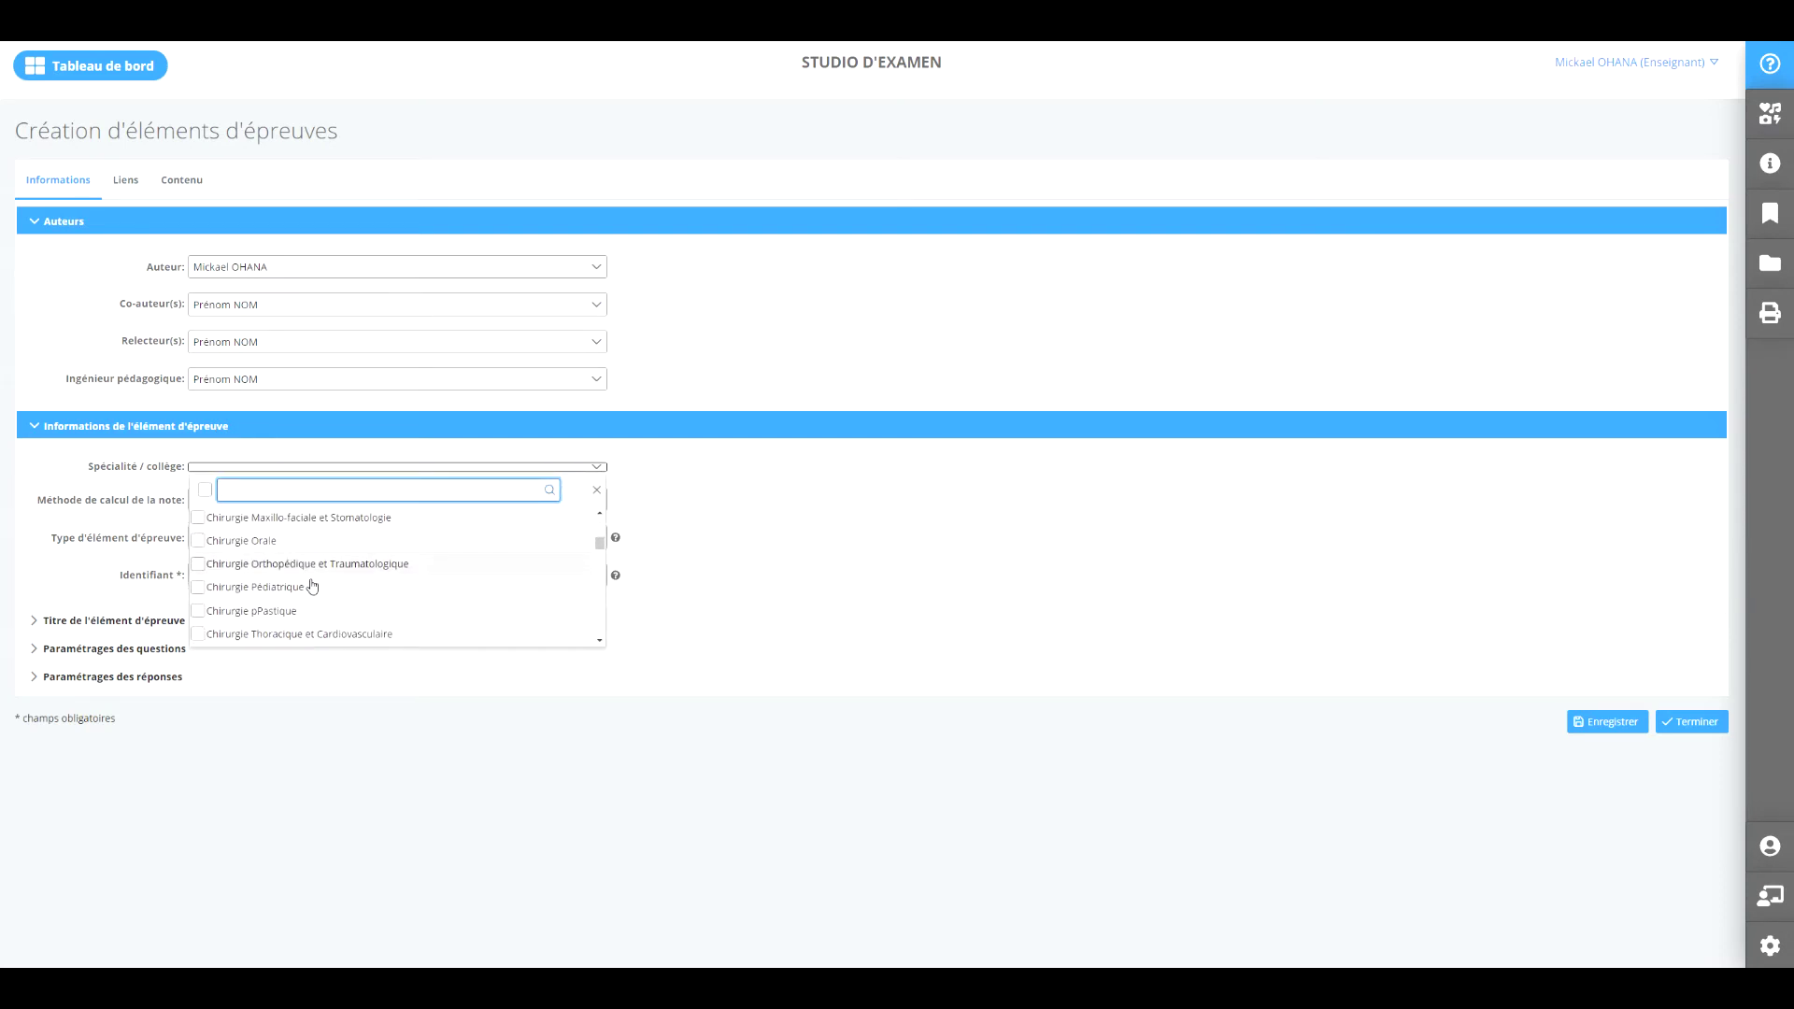
scroll(317, 585, "down", 15)
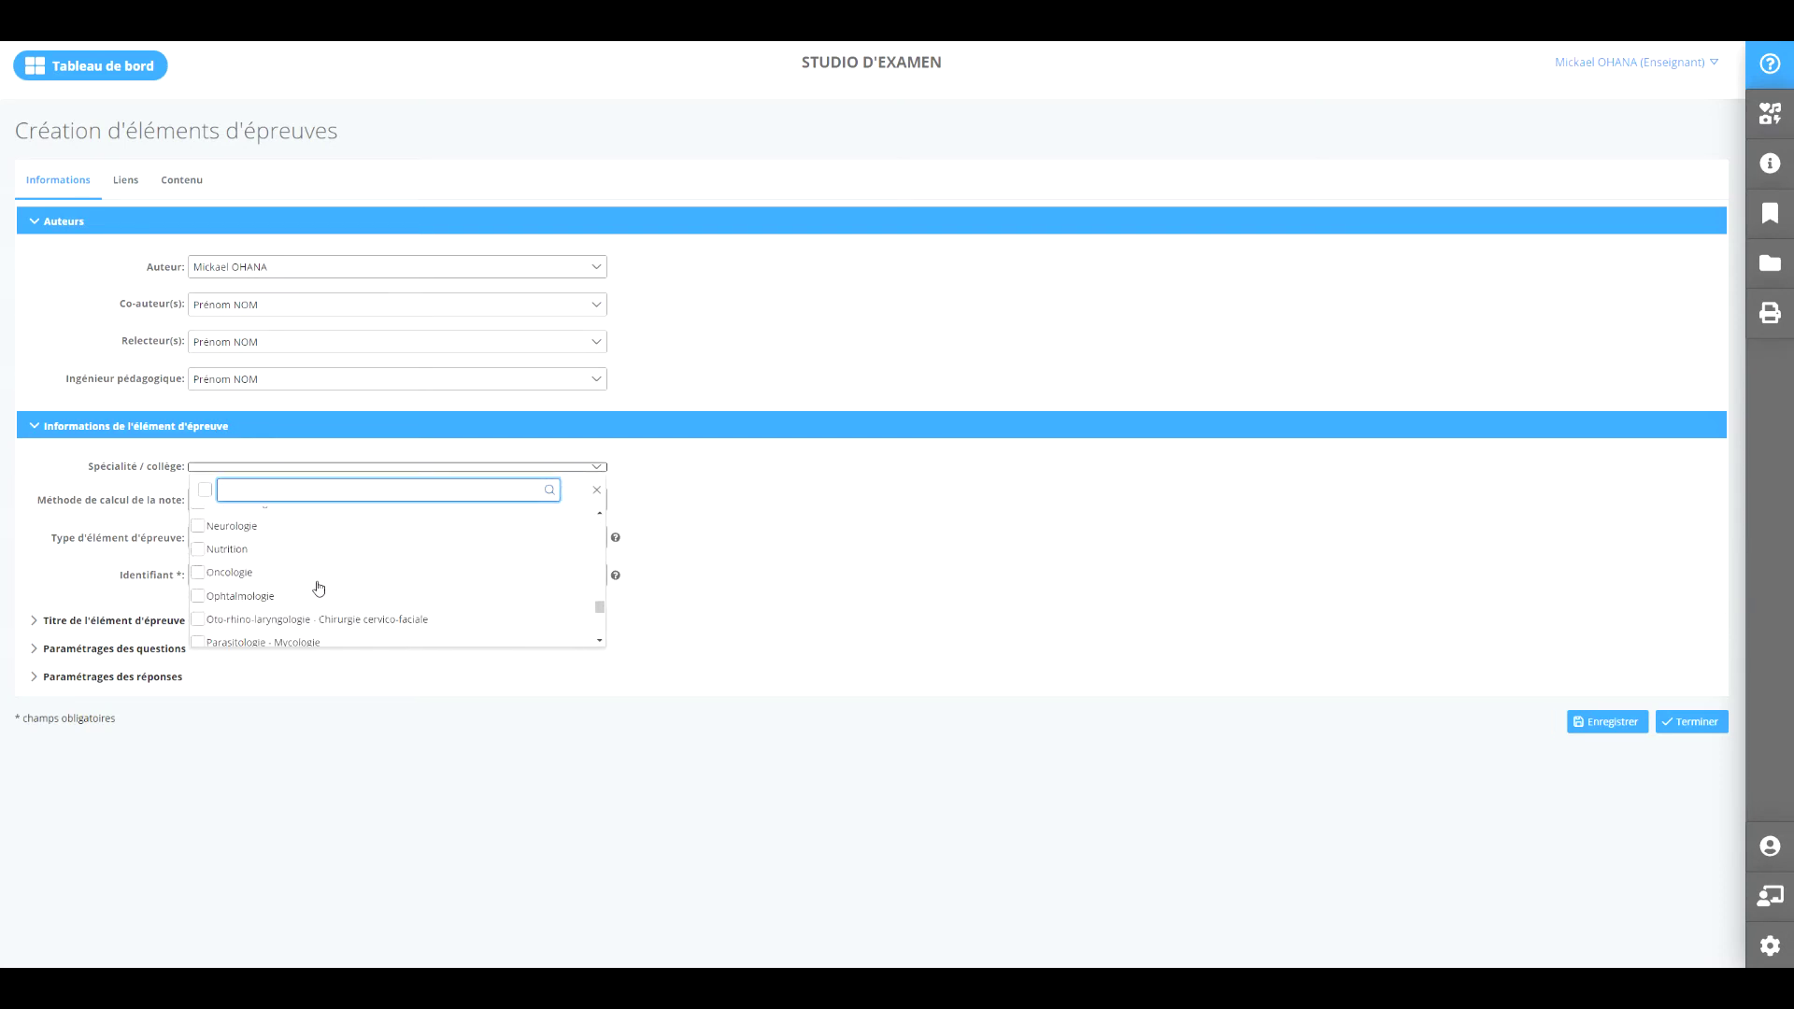
scroll(316, 586, "up", 5)
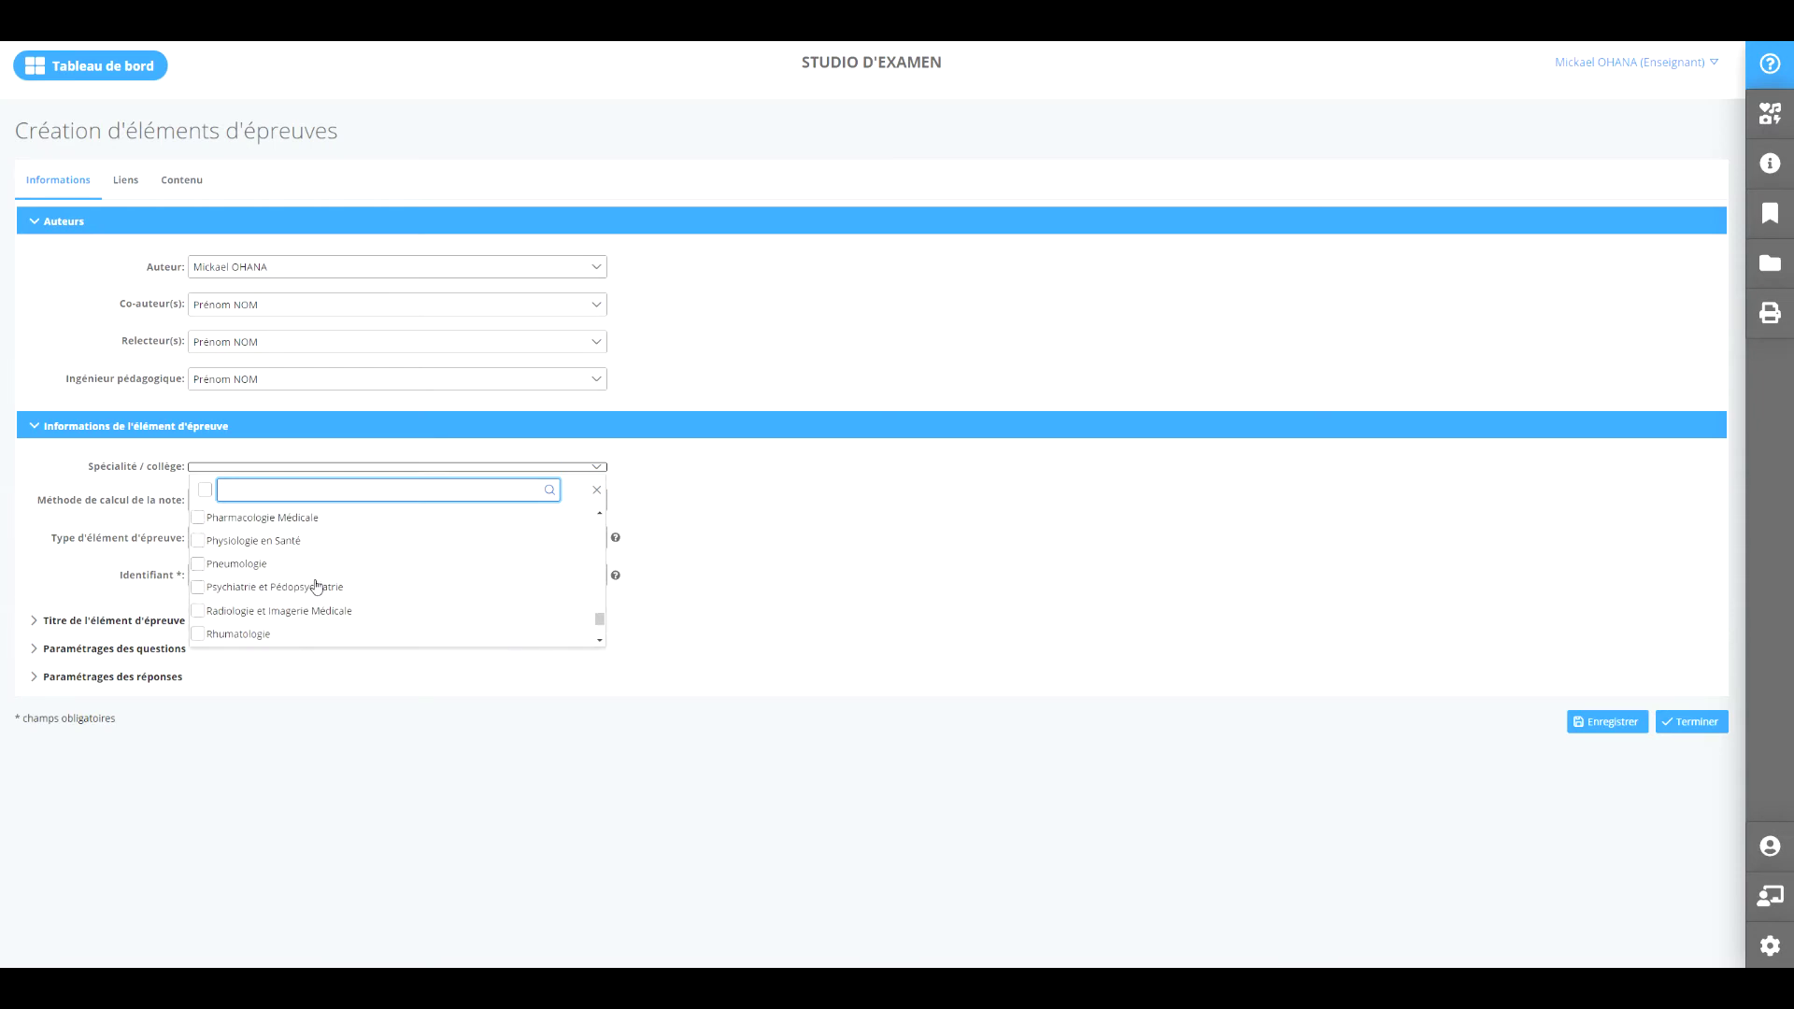
left_click(596, 496)
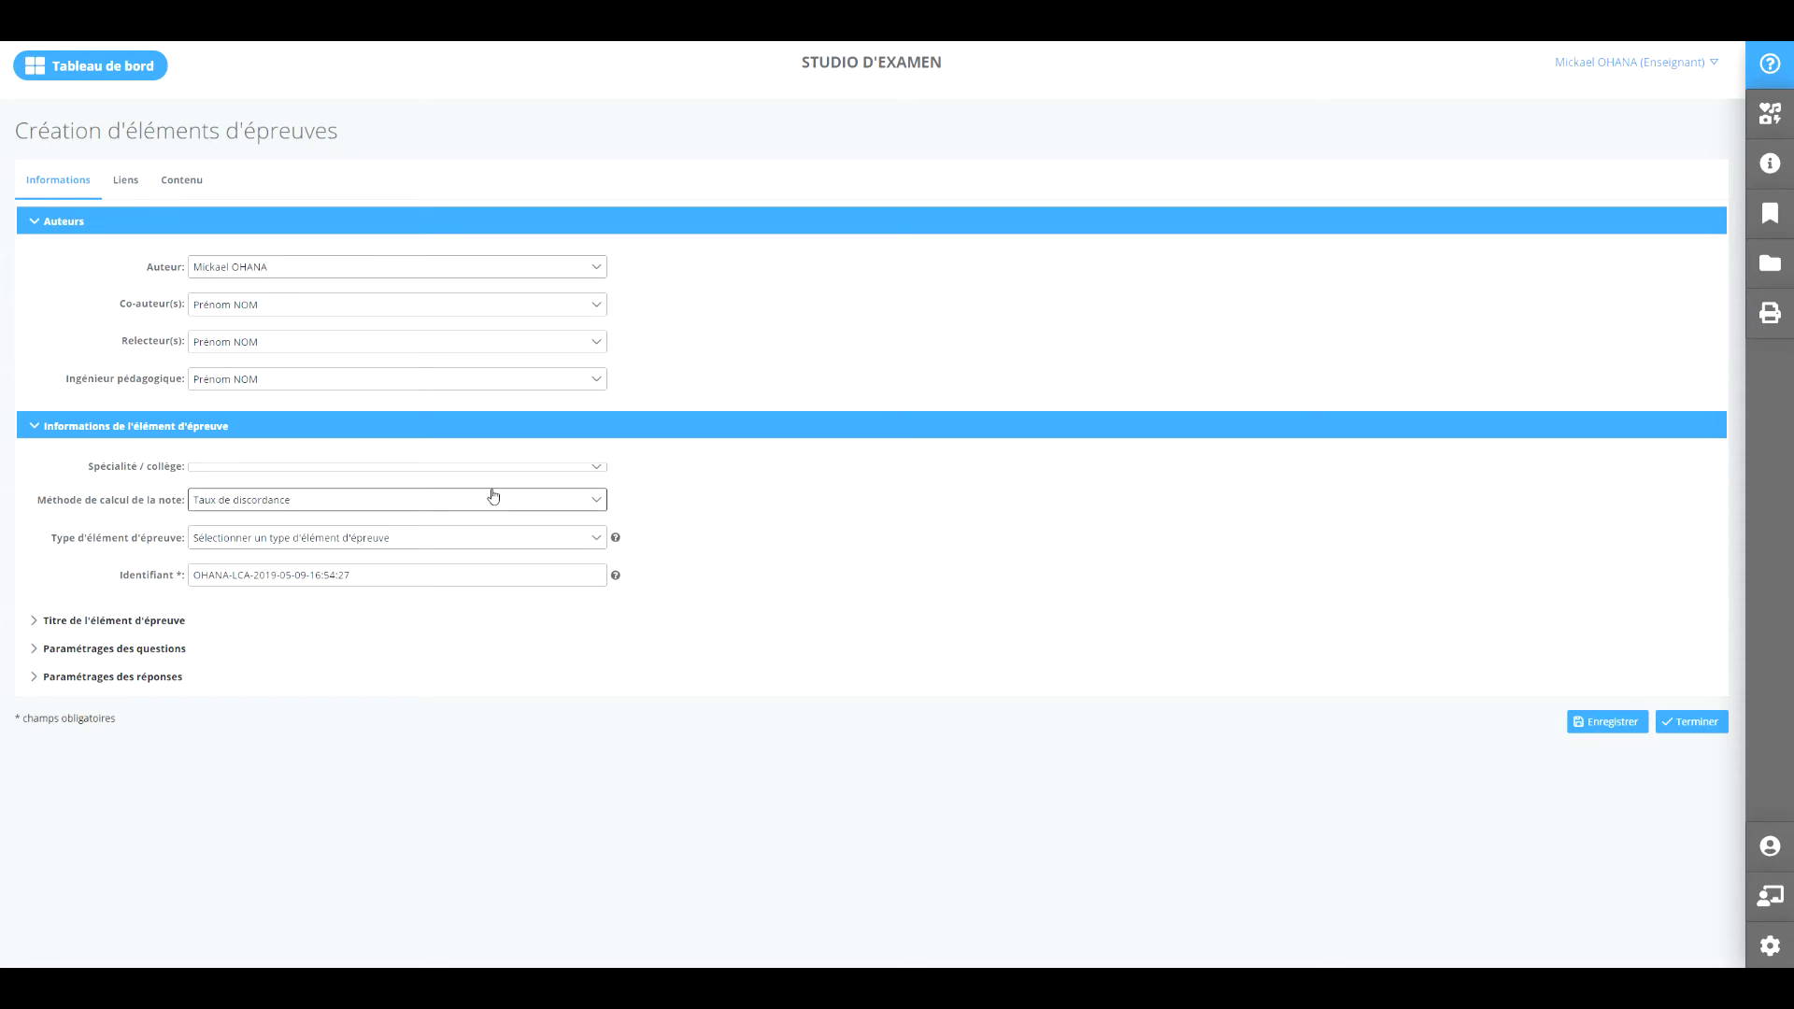
left_click(454, 540)
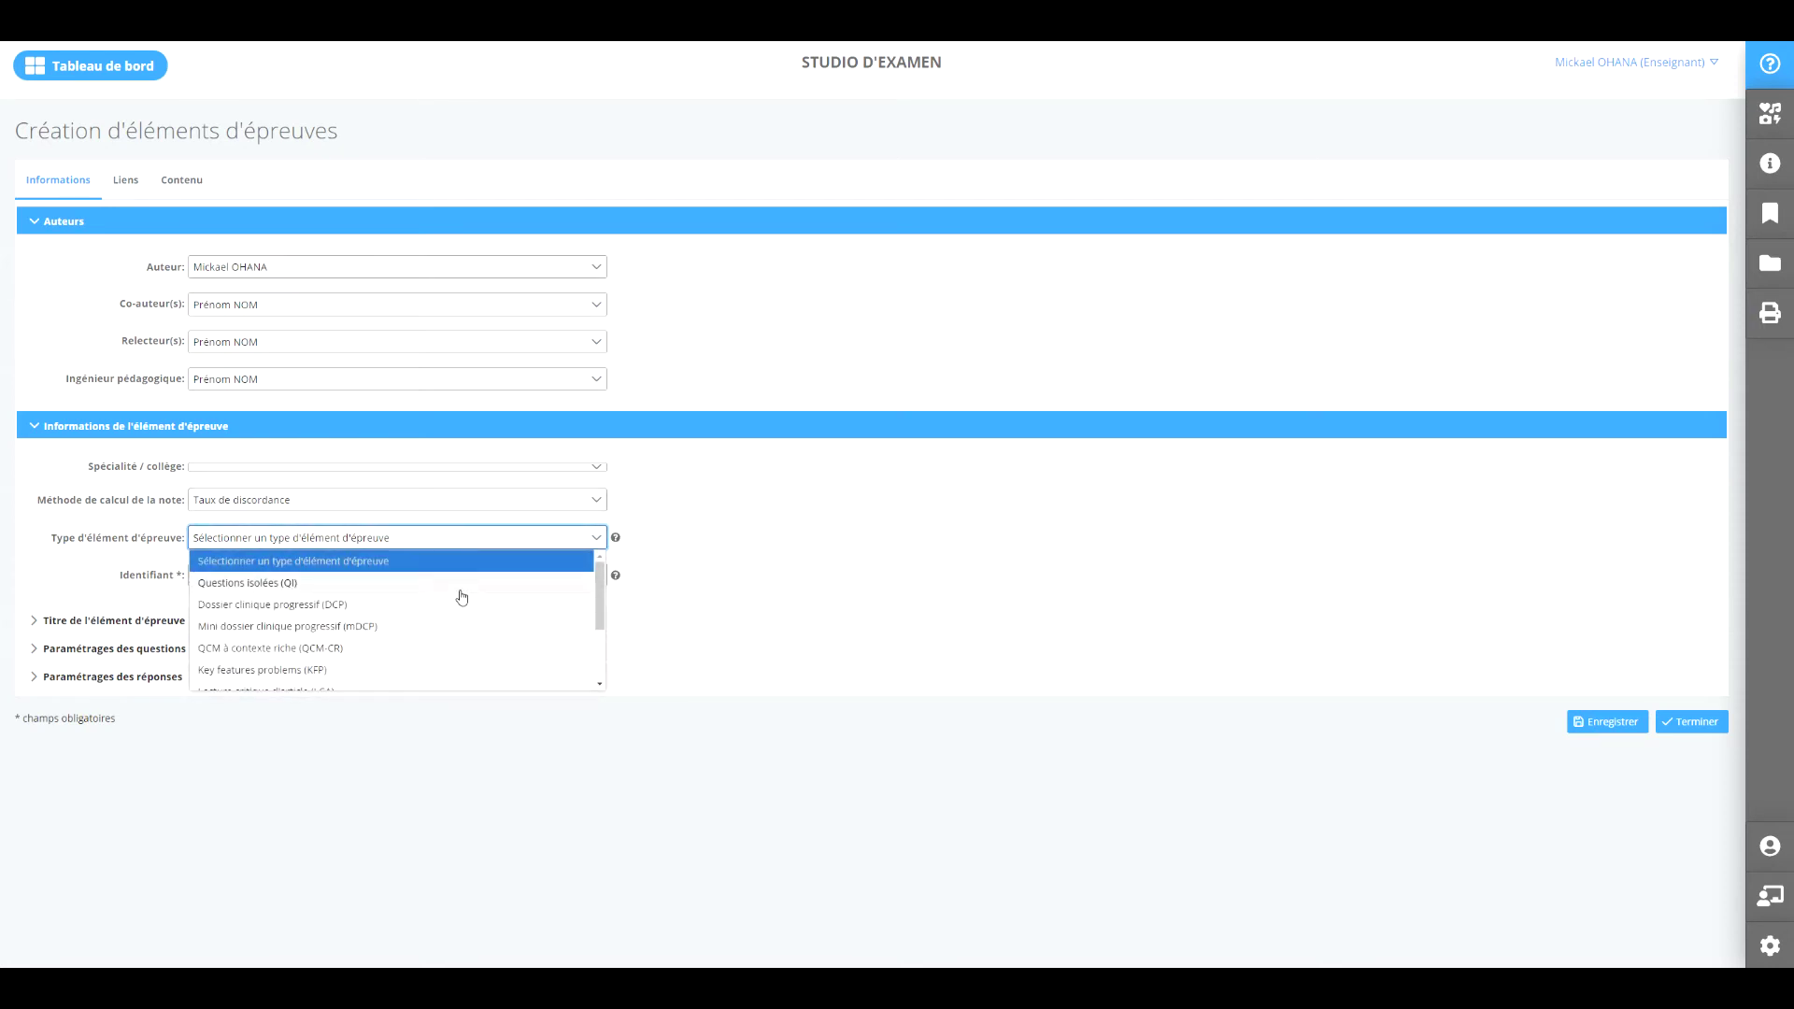
scroll(415, 599, "down", 2)
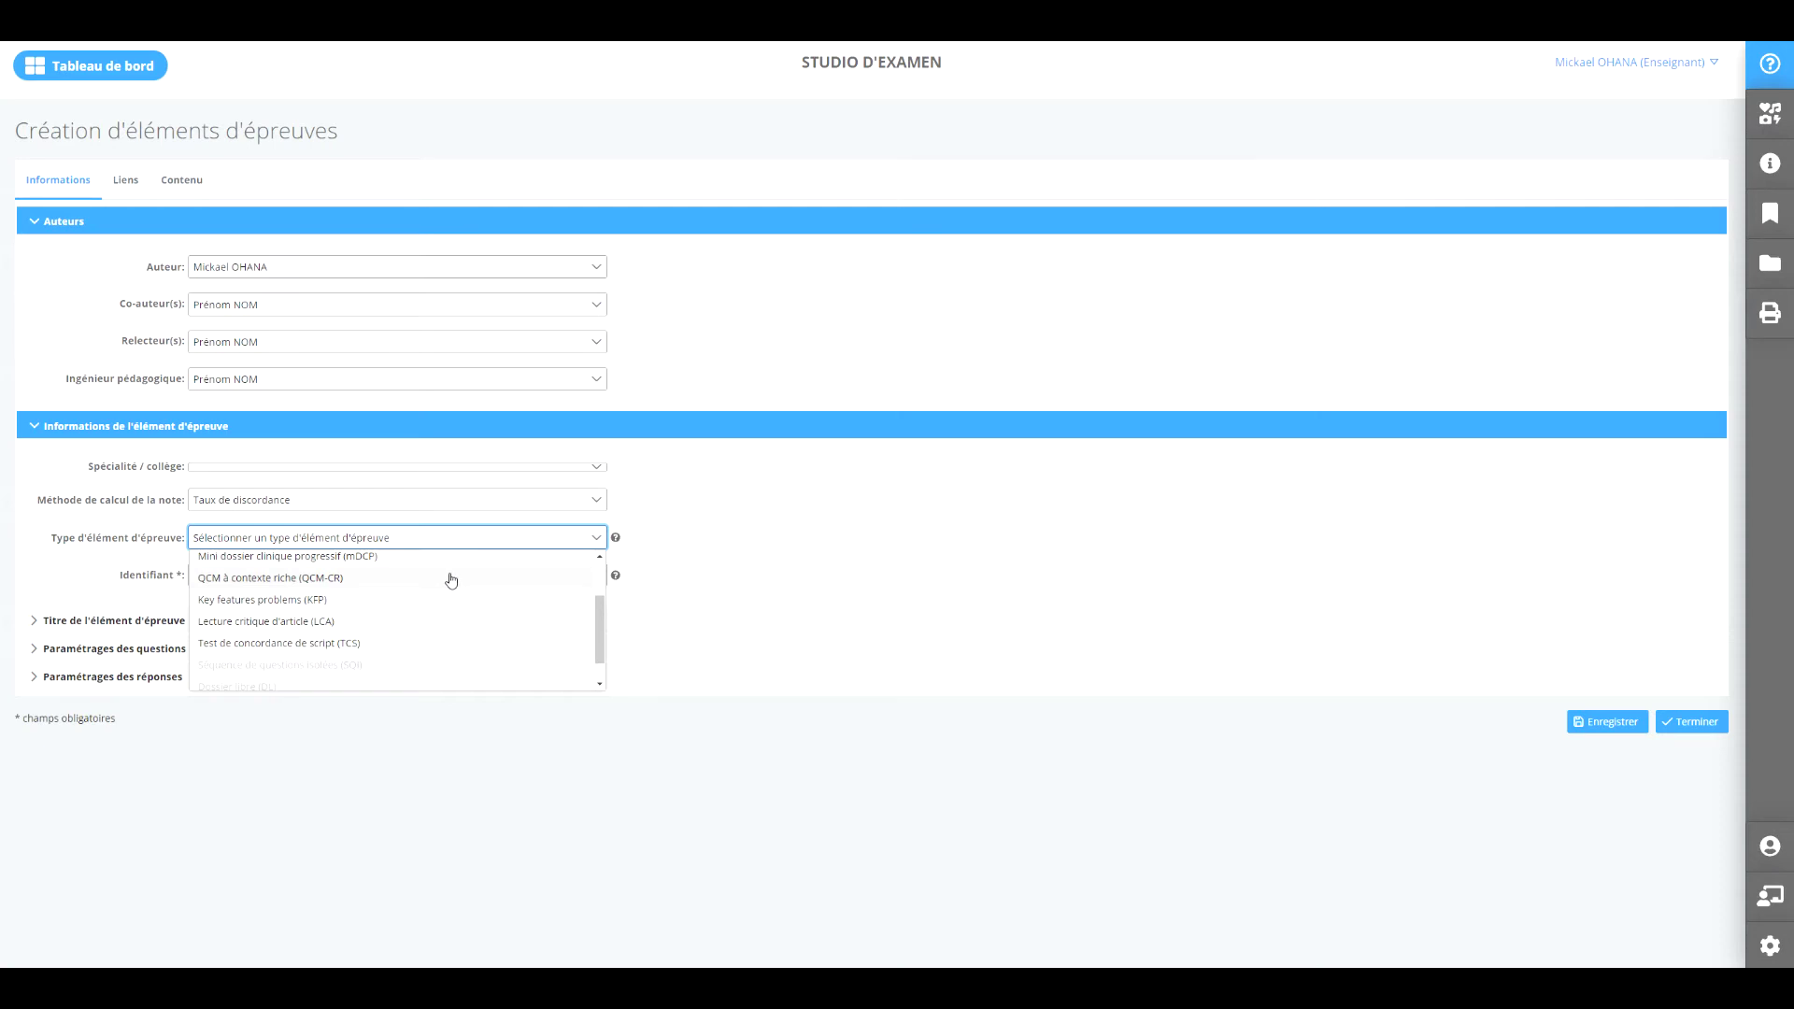
scroll(449, 584, "down", 1)
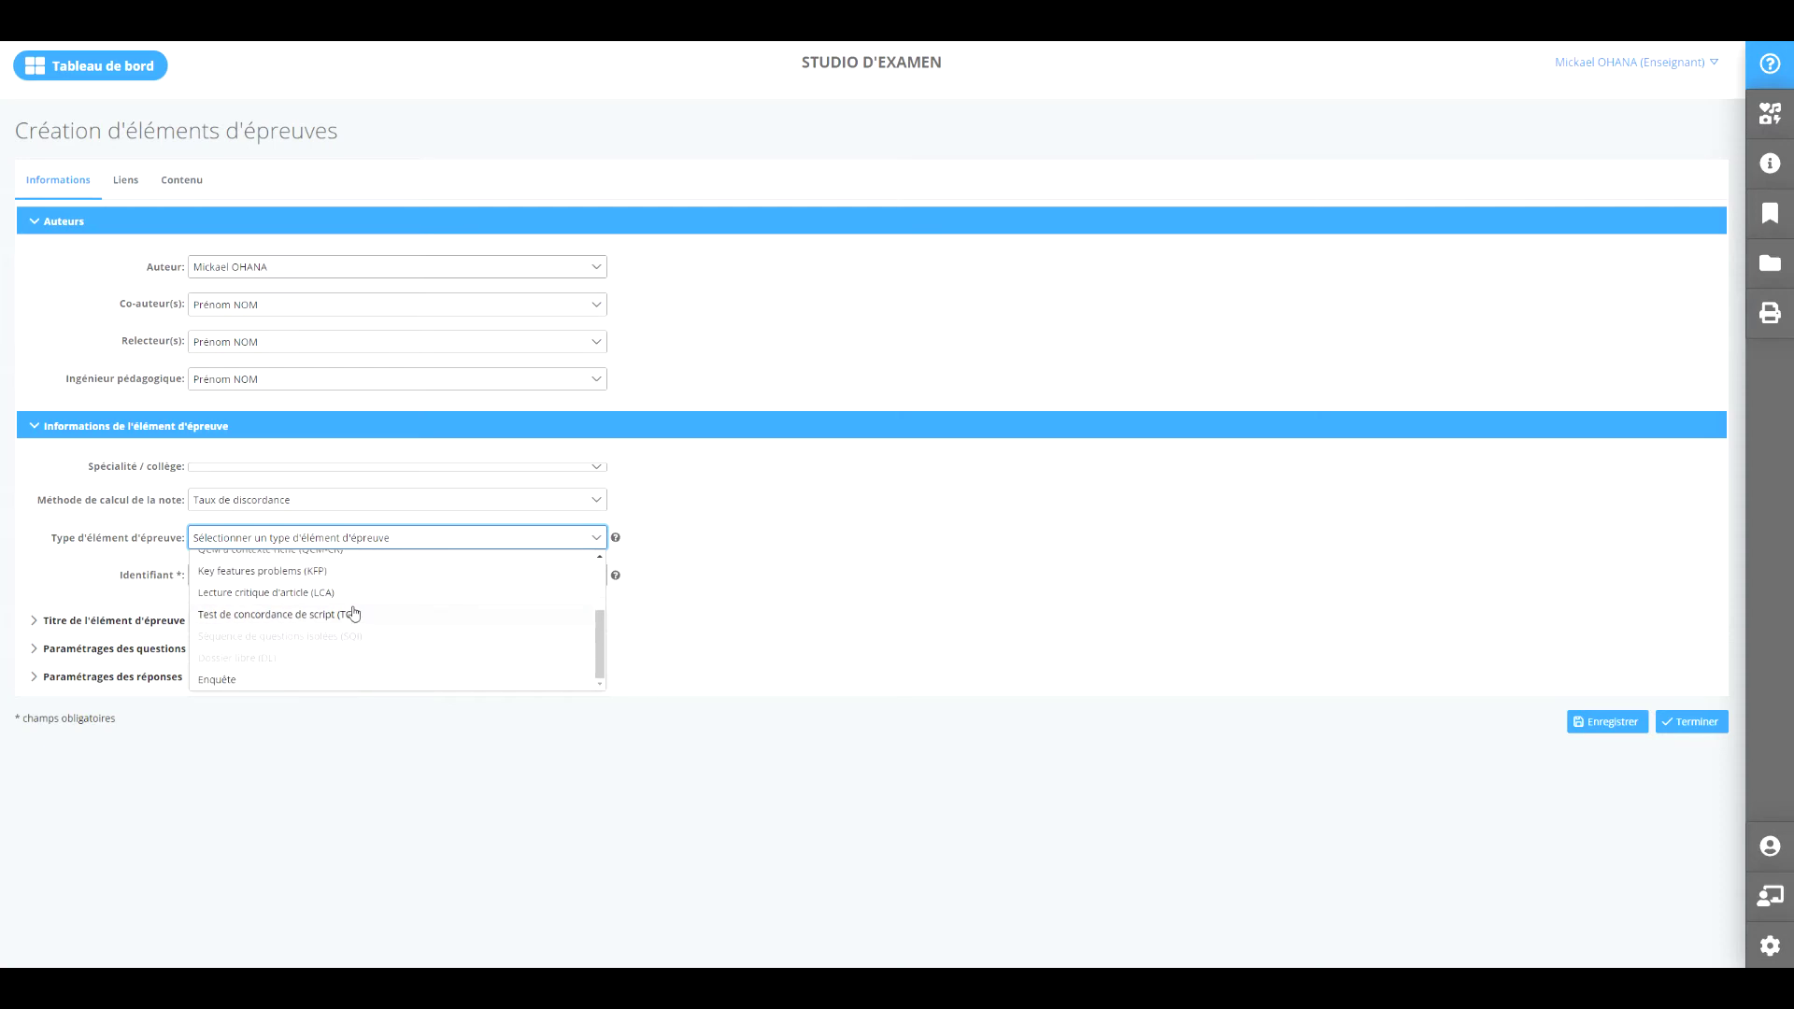
left_click(325, 599)
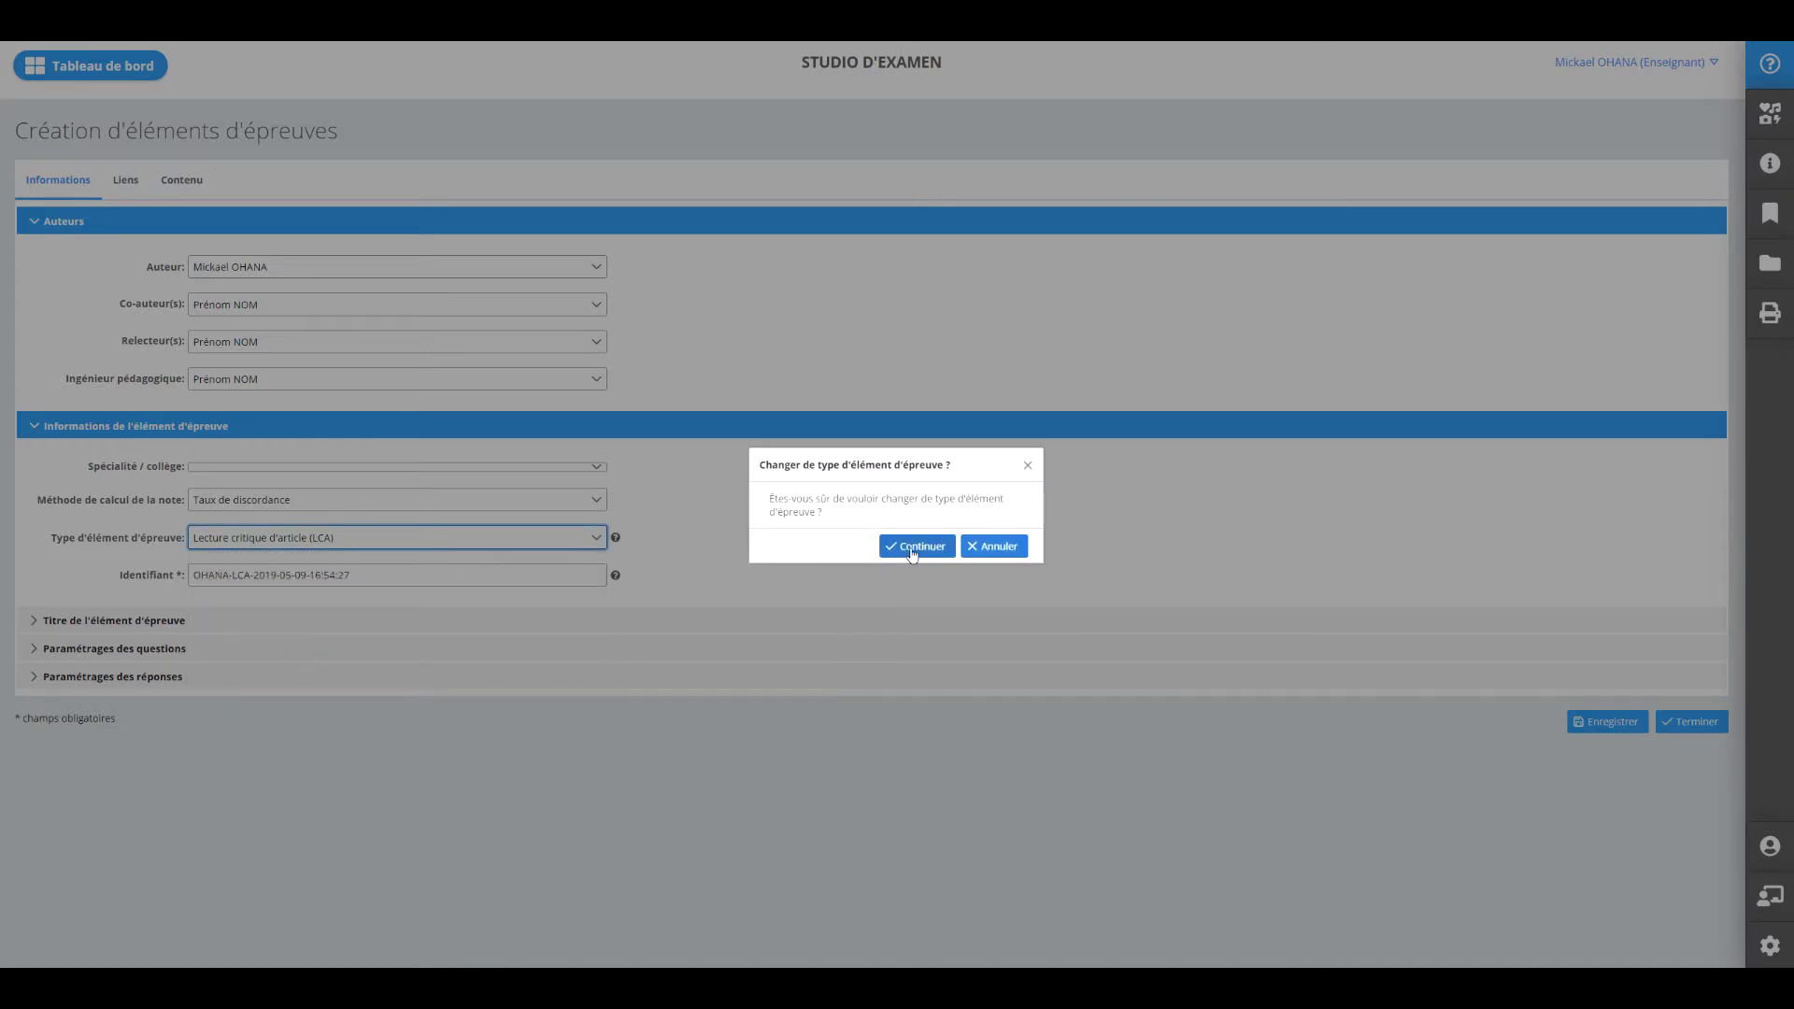
left_click(907, 551)
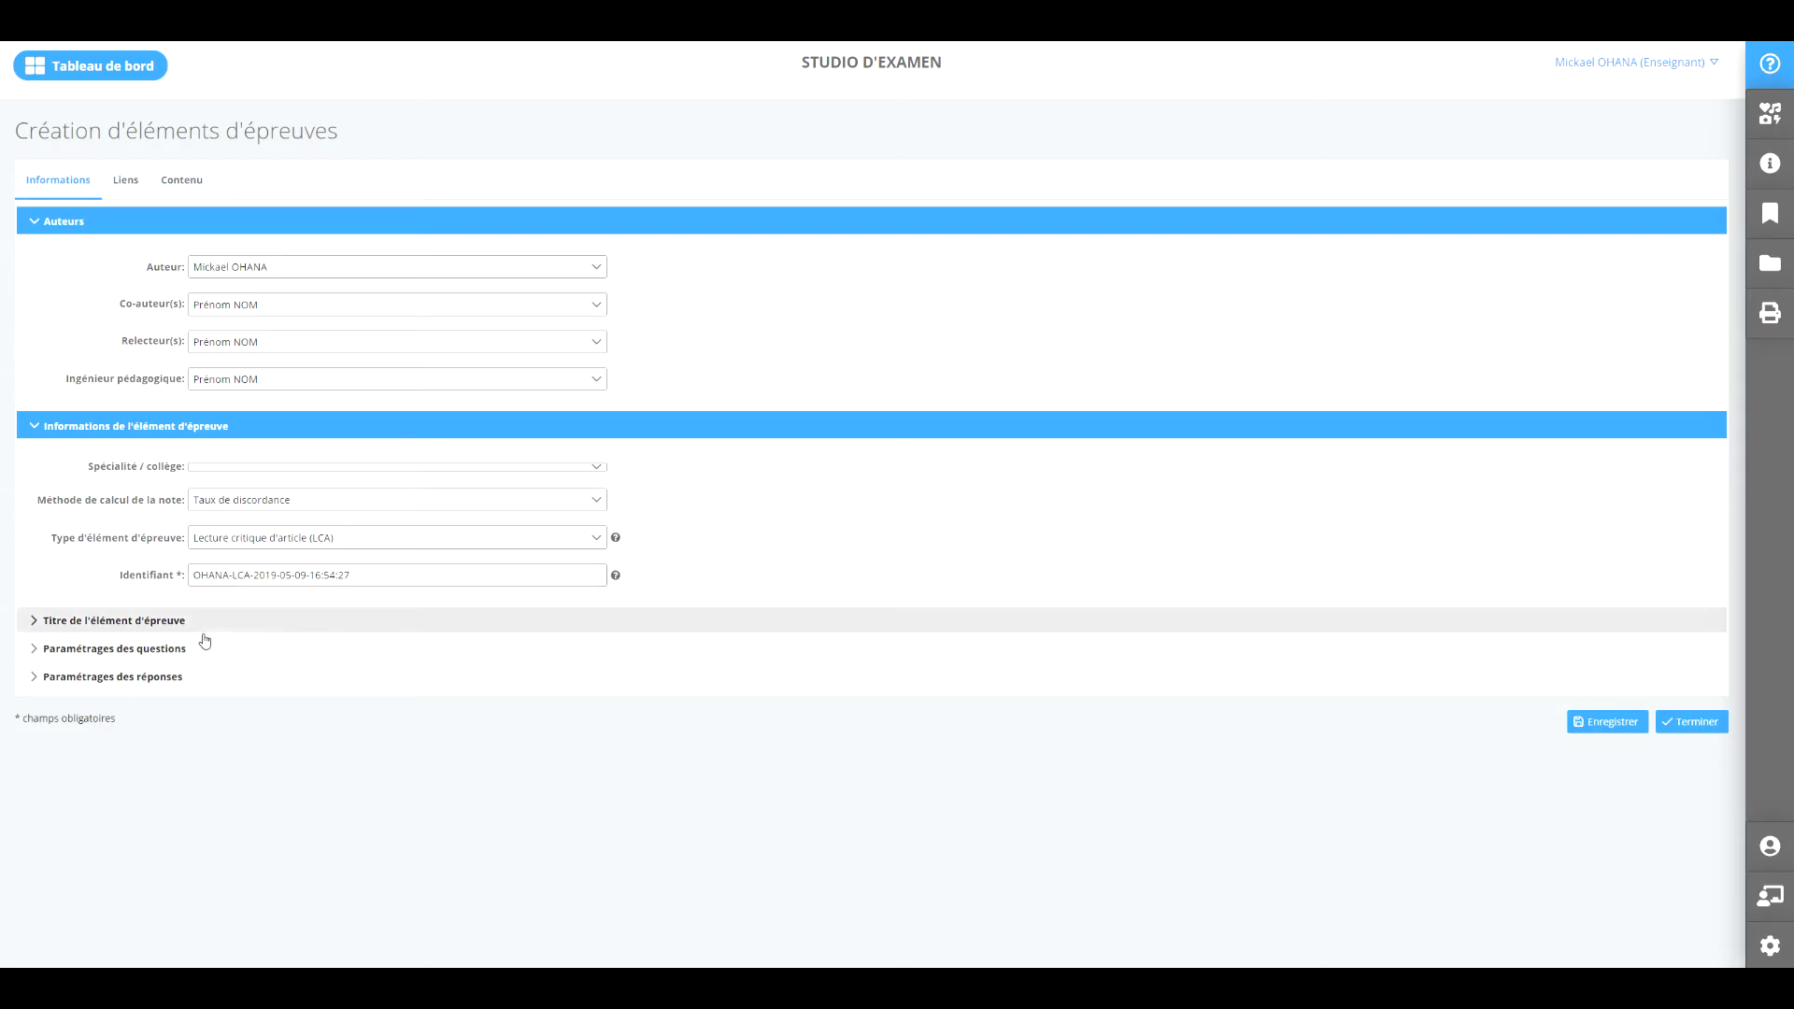
Expand the title details and clear the Sous-titre 'Nov2021-DFASM2', leaving it empty.
left_click(102, 622)
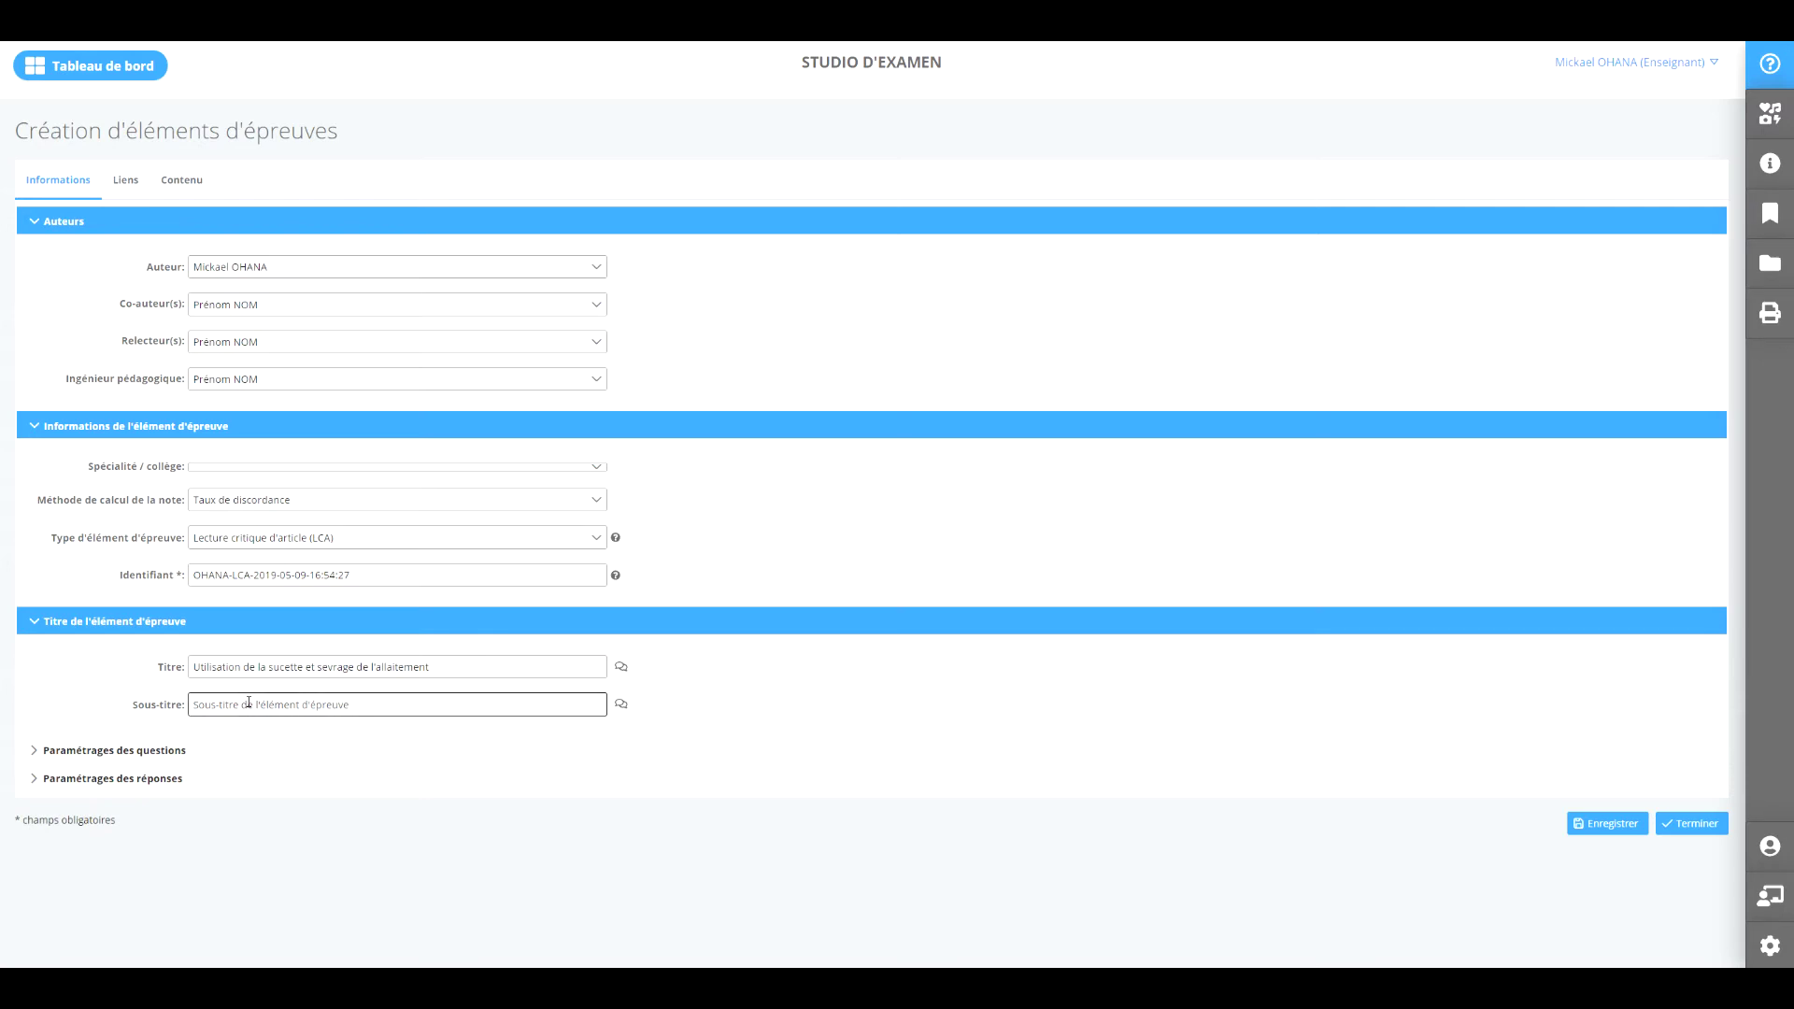
left_click(249, 702)
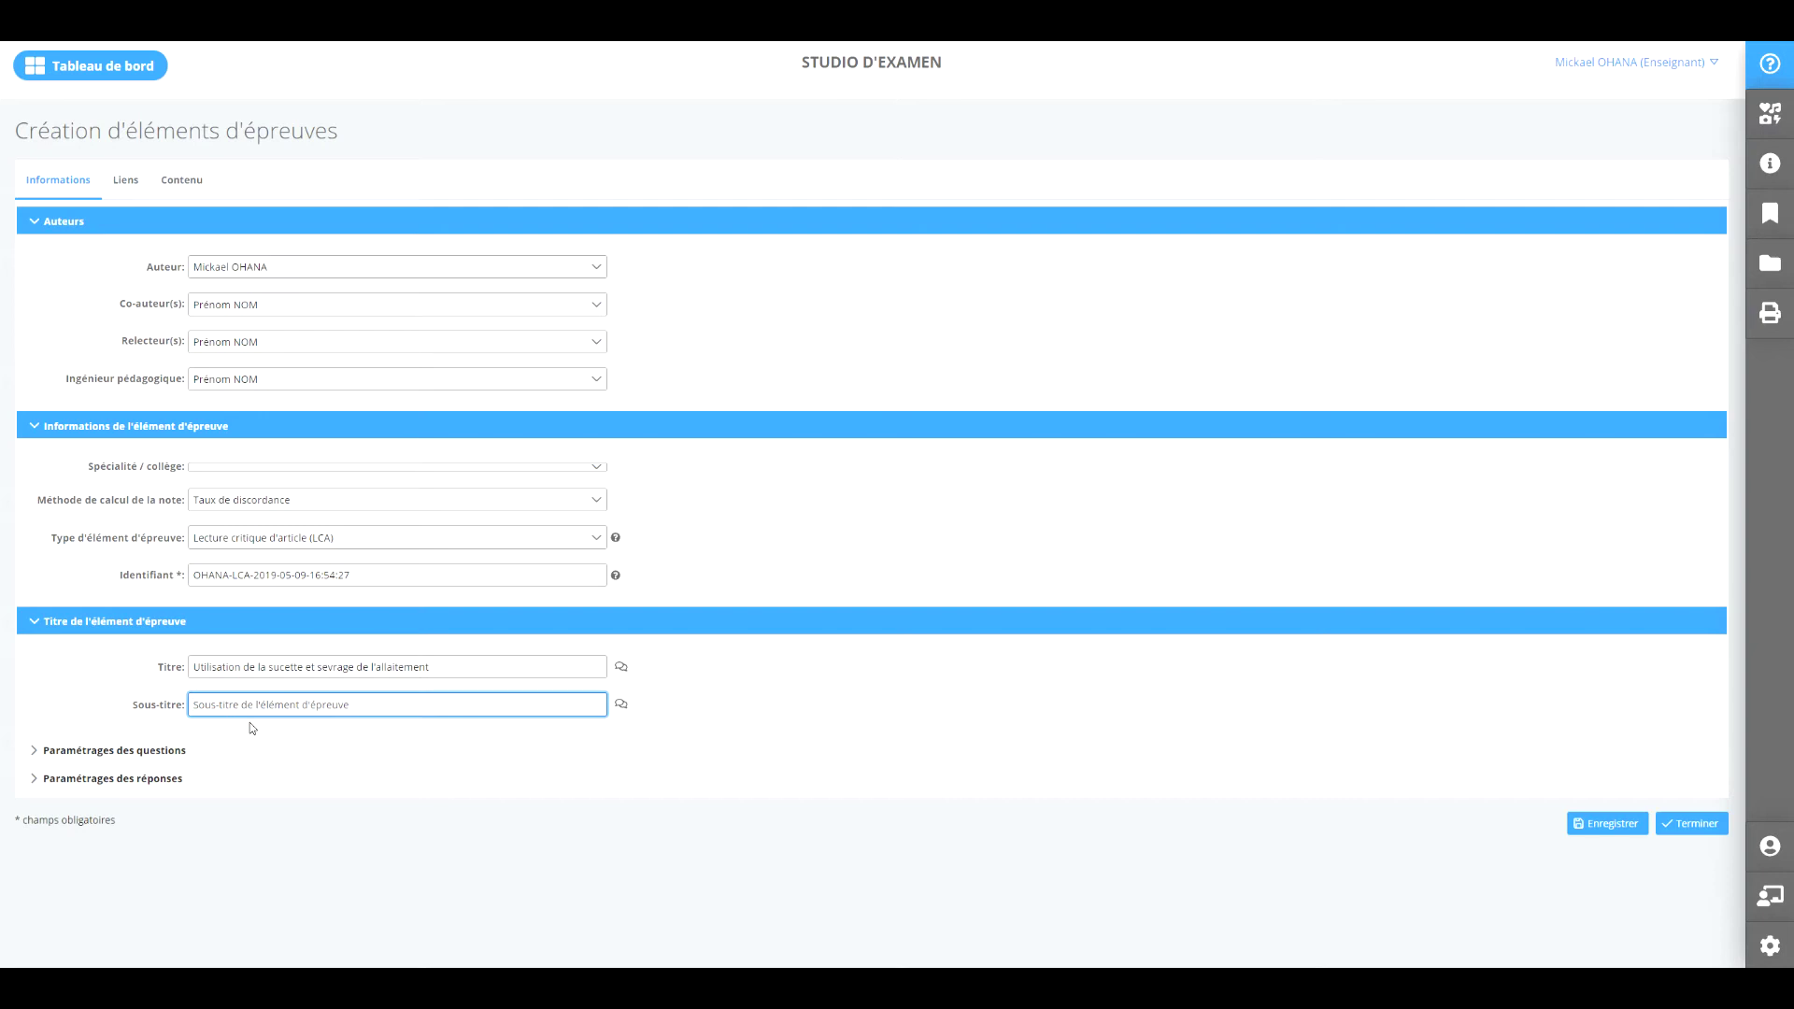
type("Nov2021-DFASM2")
left_click_drag(299, 710, 194, 695)
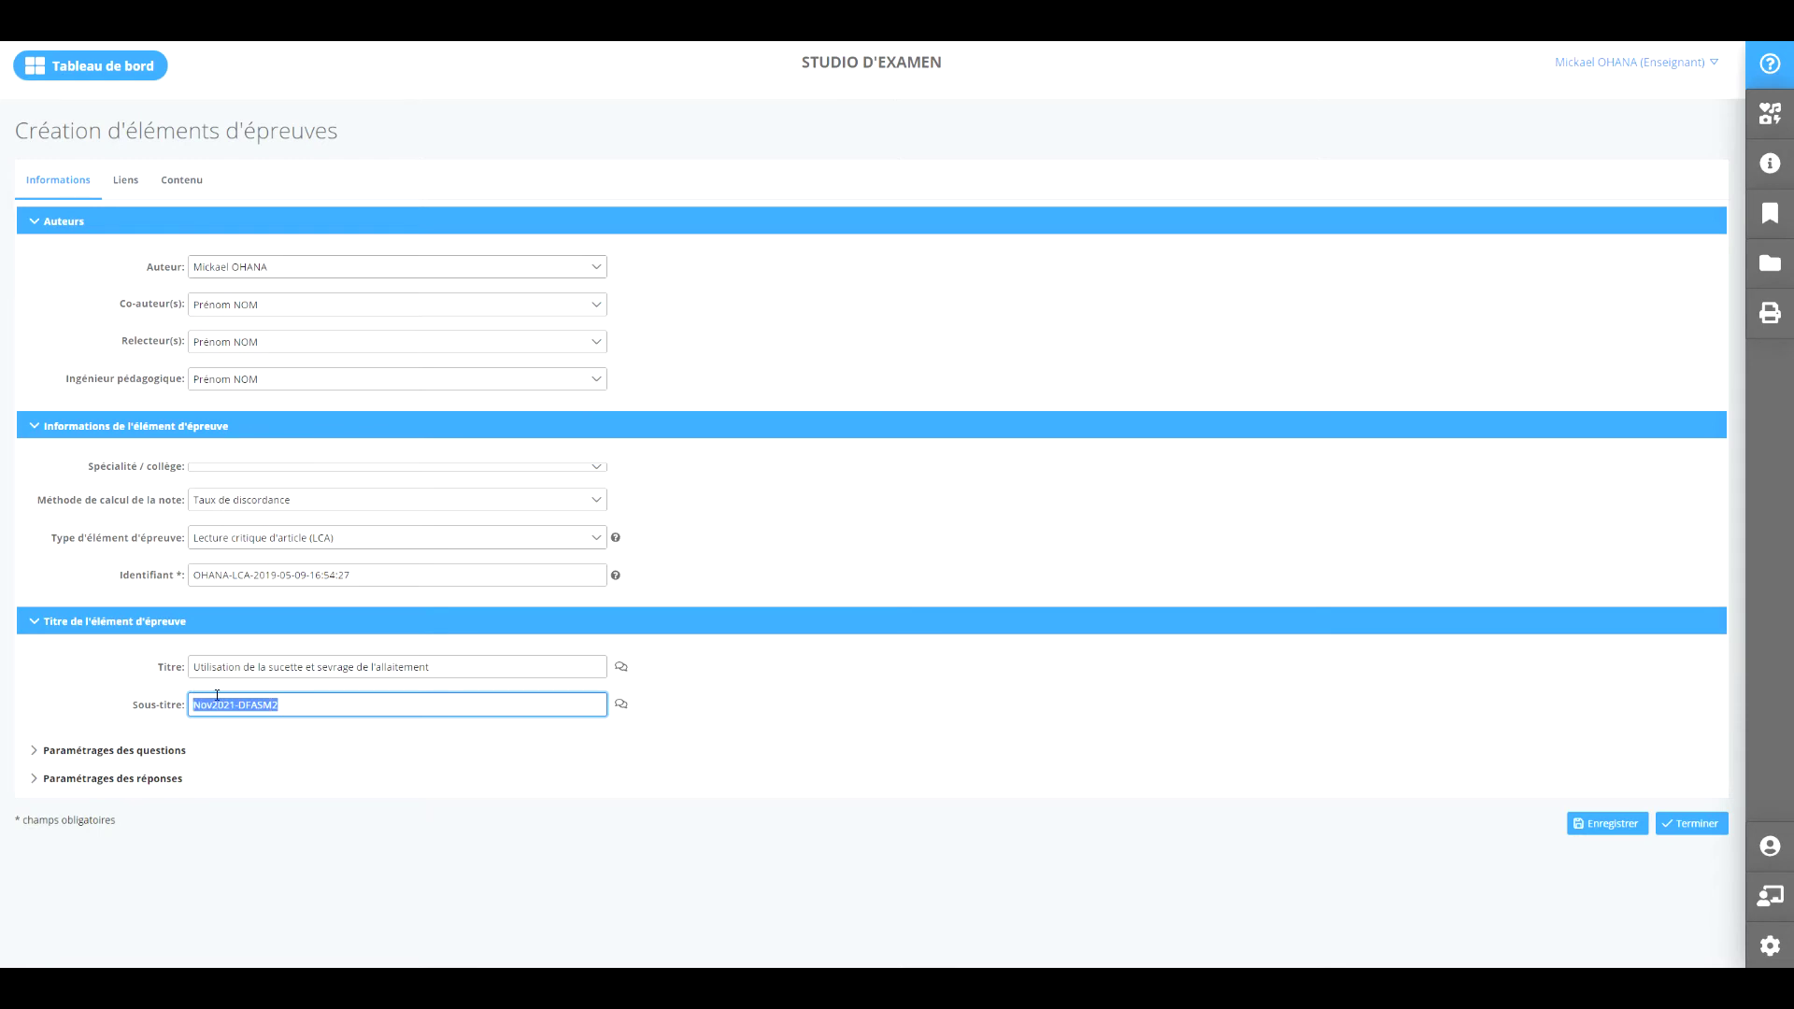
key("BackSpace")
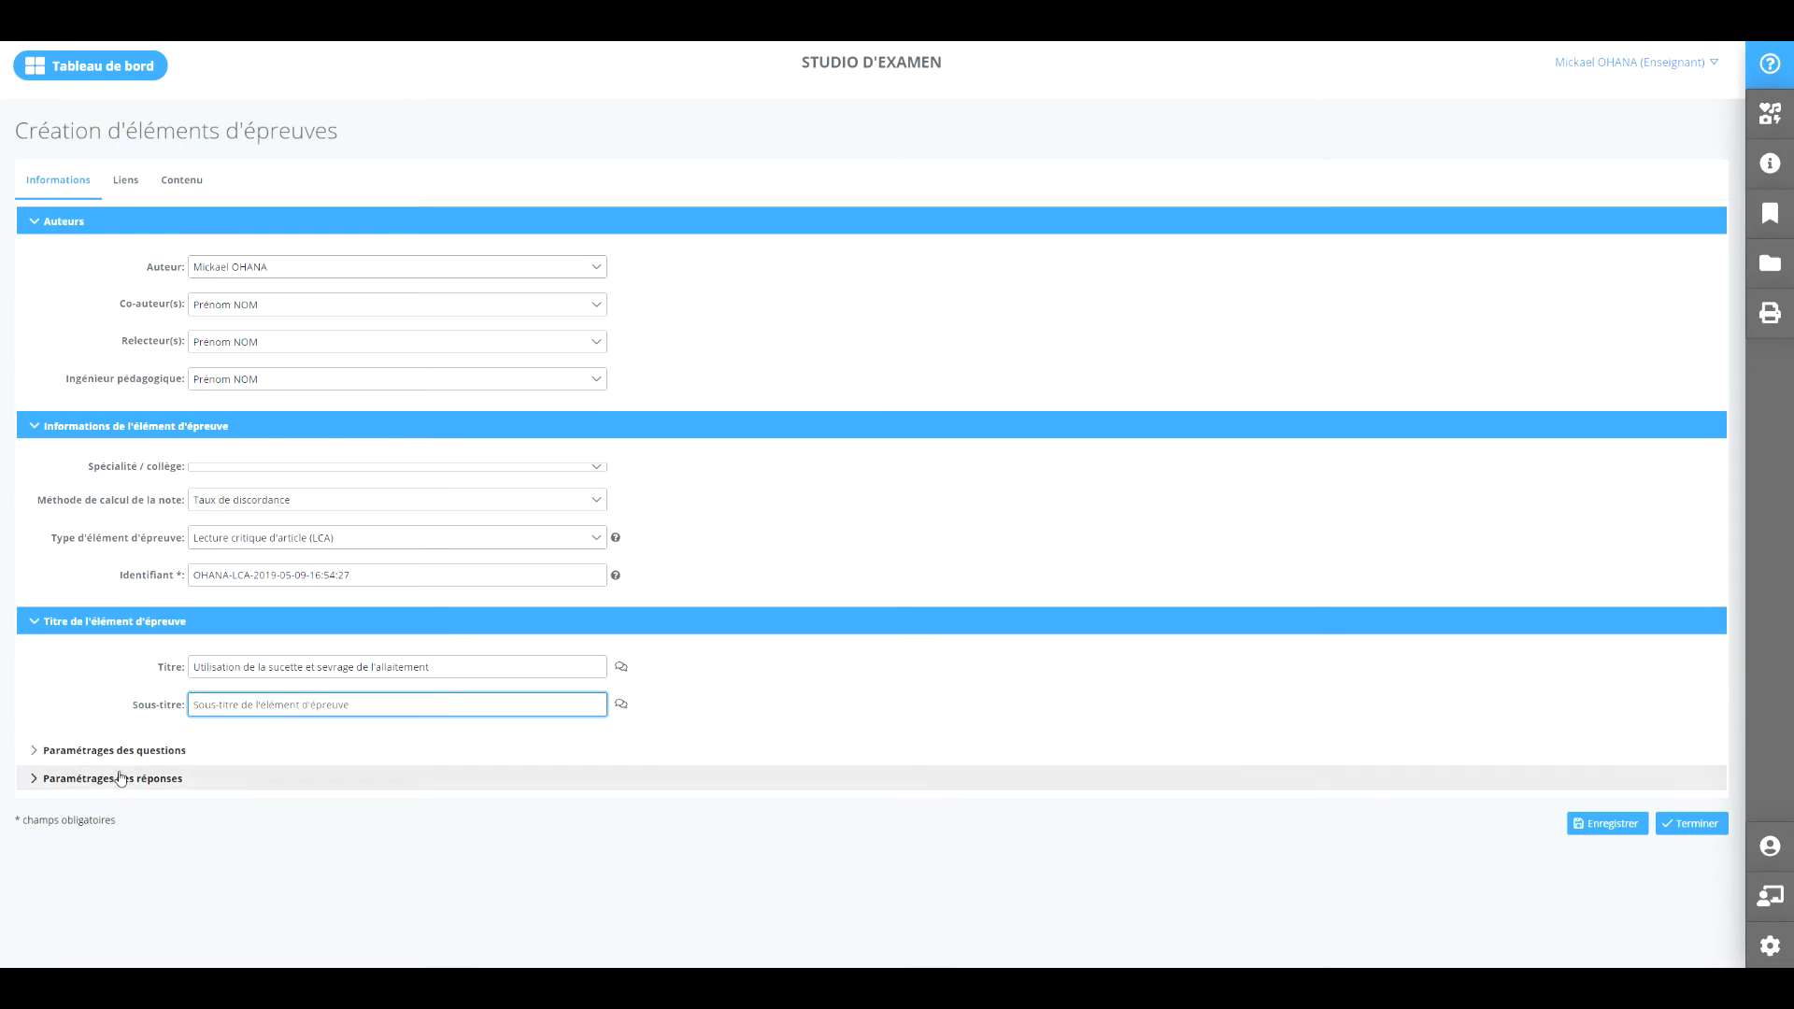
Review question and answer numbering, keeping a.b.c answers, then save with Enregistrer et Continuer.
left_click(130, 752)
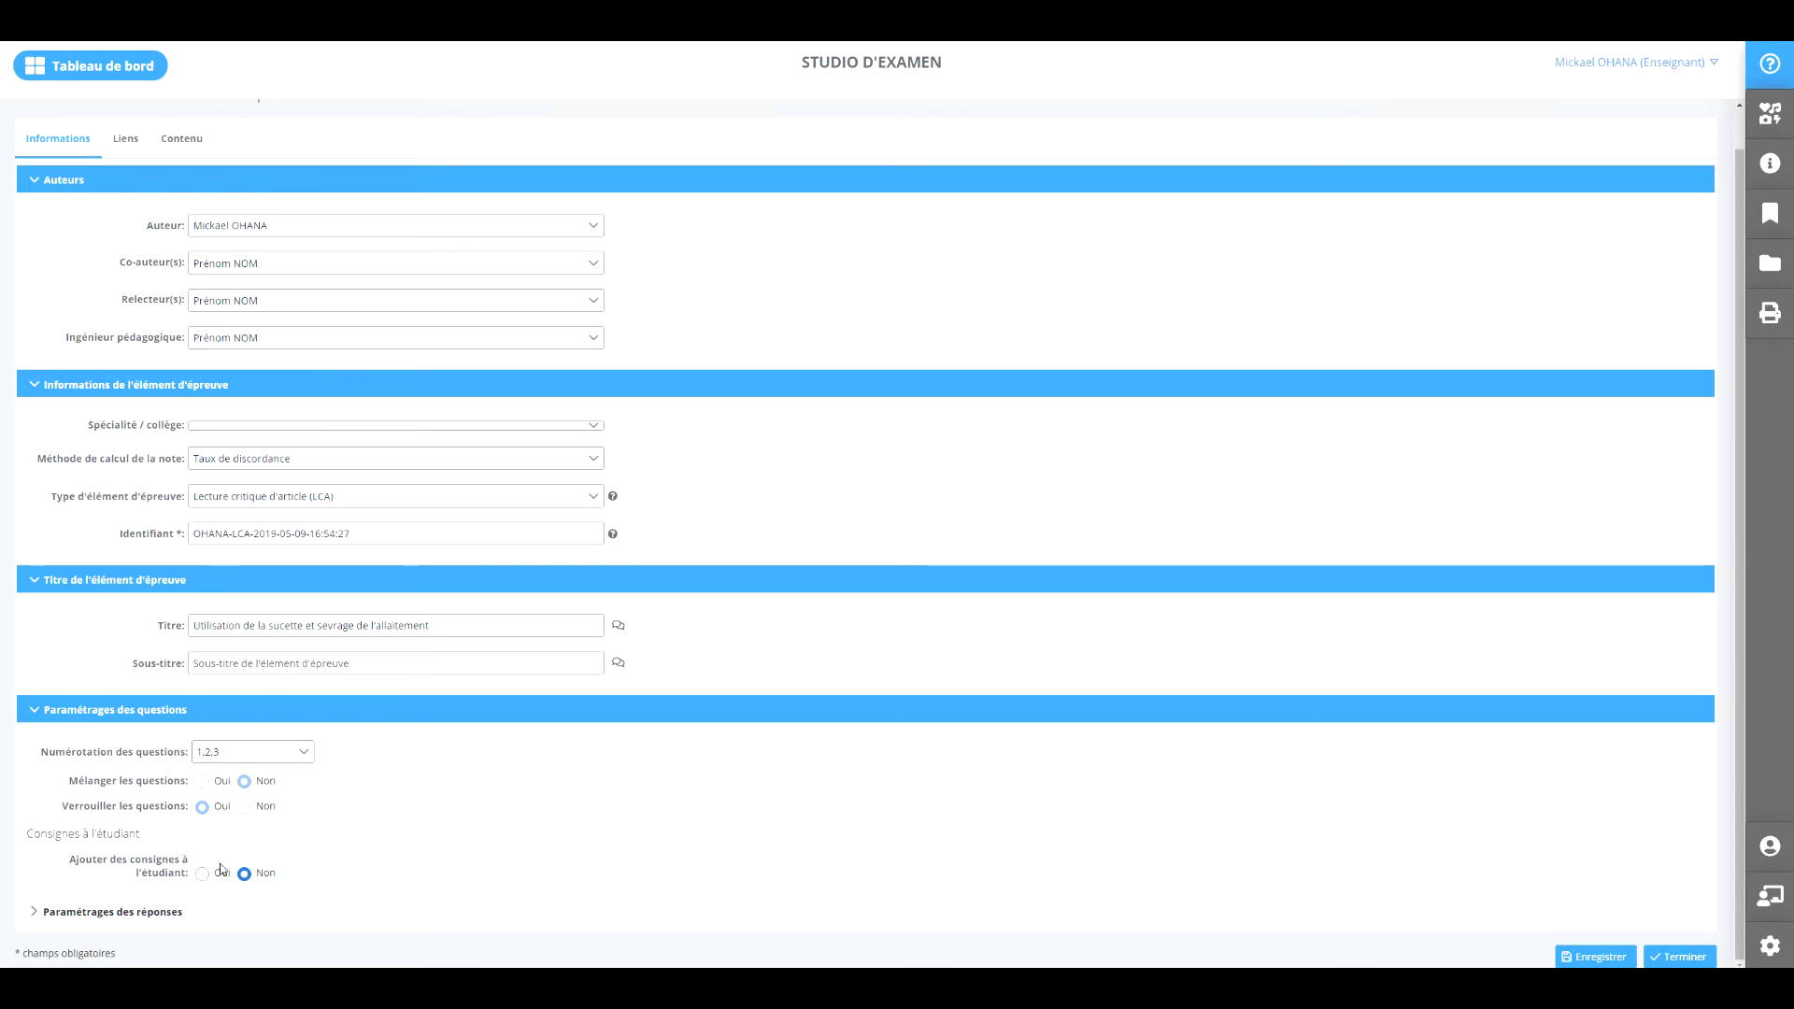
left_click(171, 906)
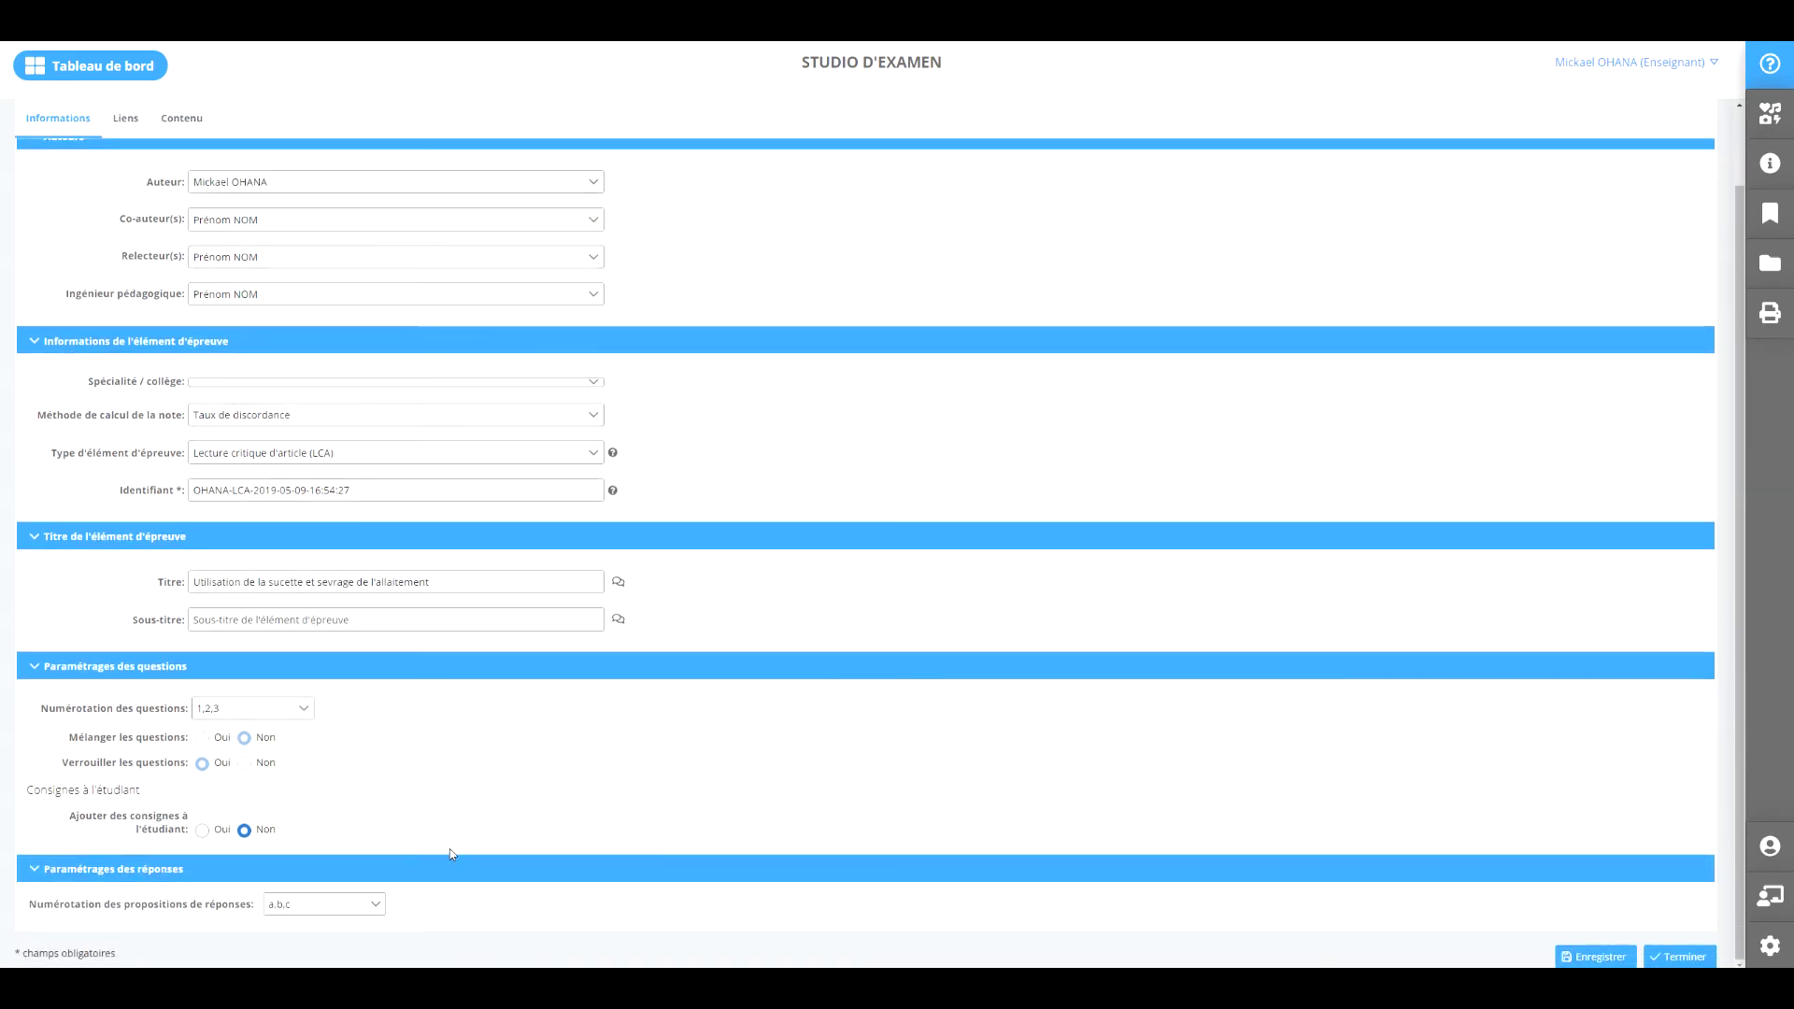
left_click(373, 908)
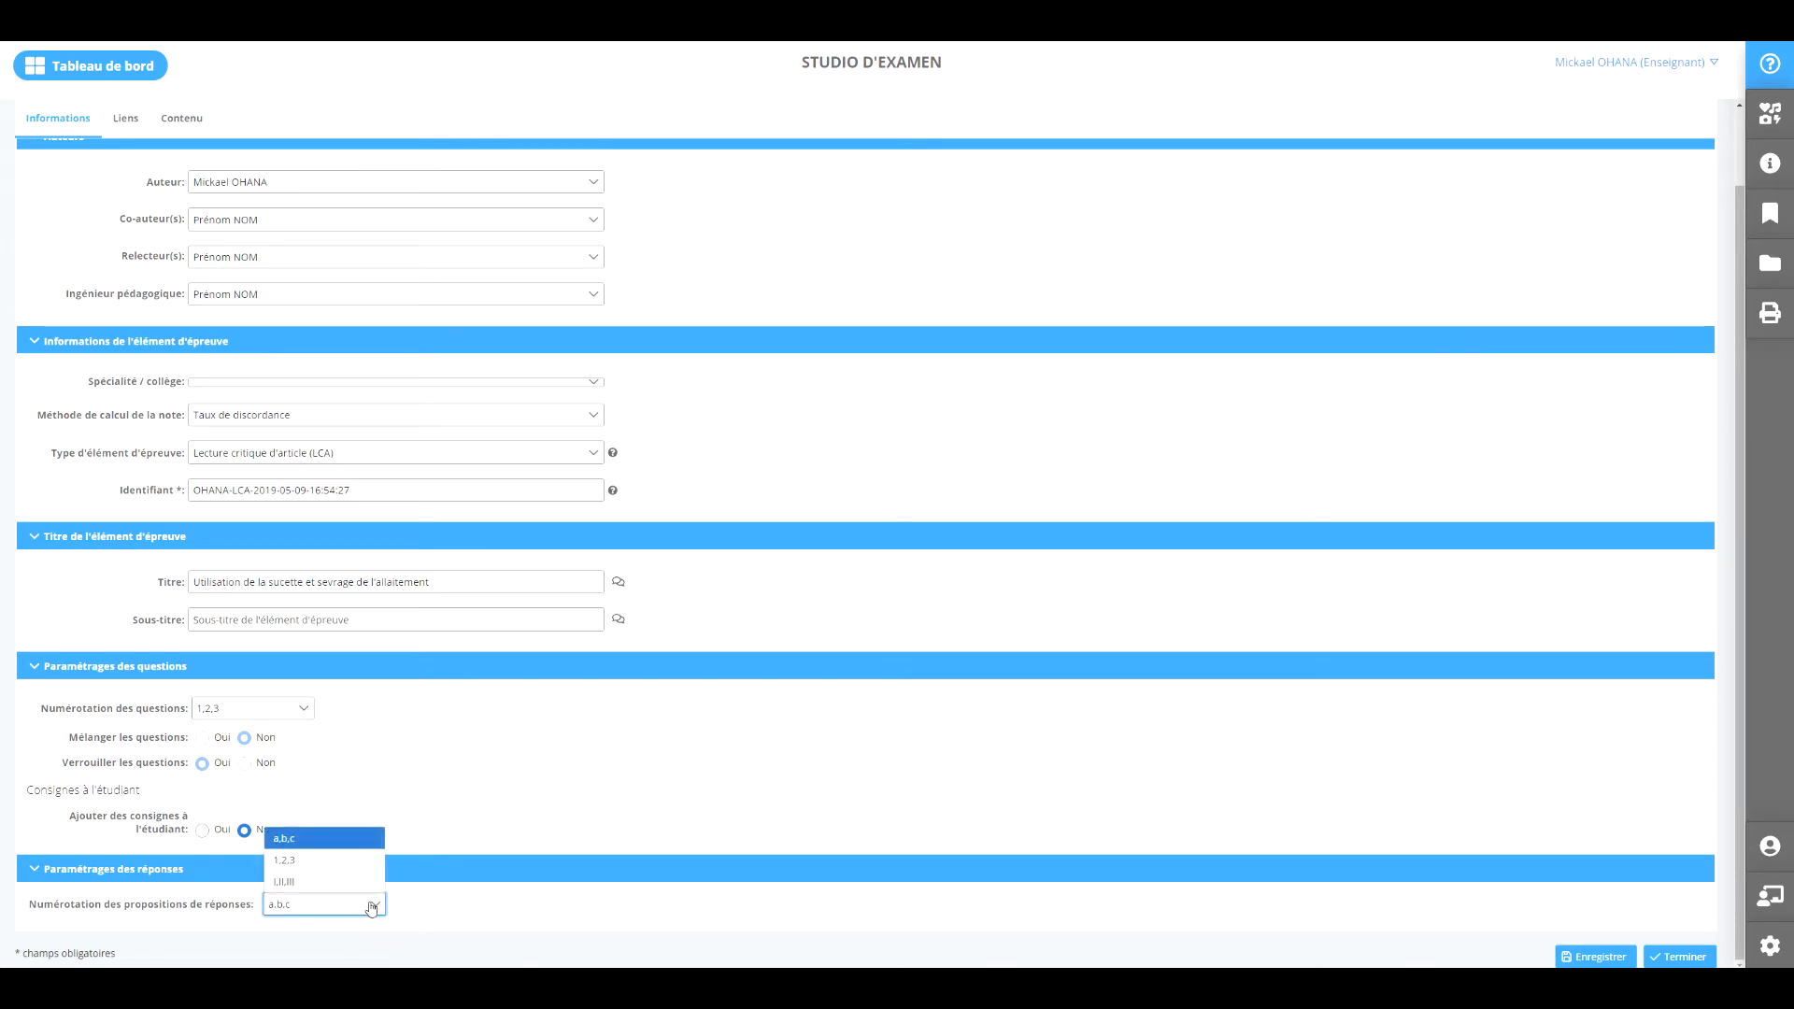
left_click(372, 906)
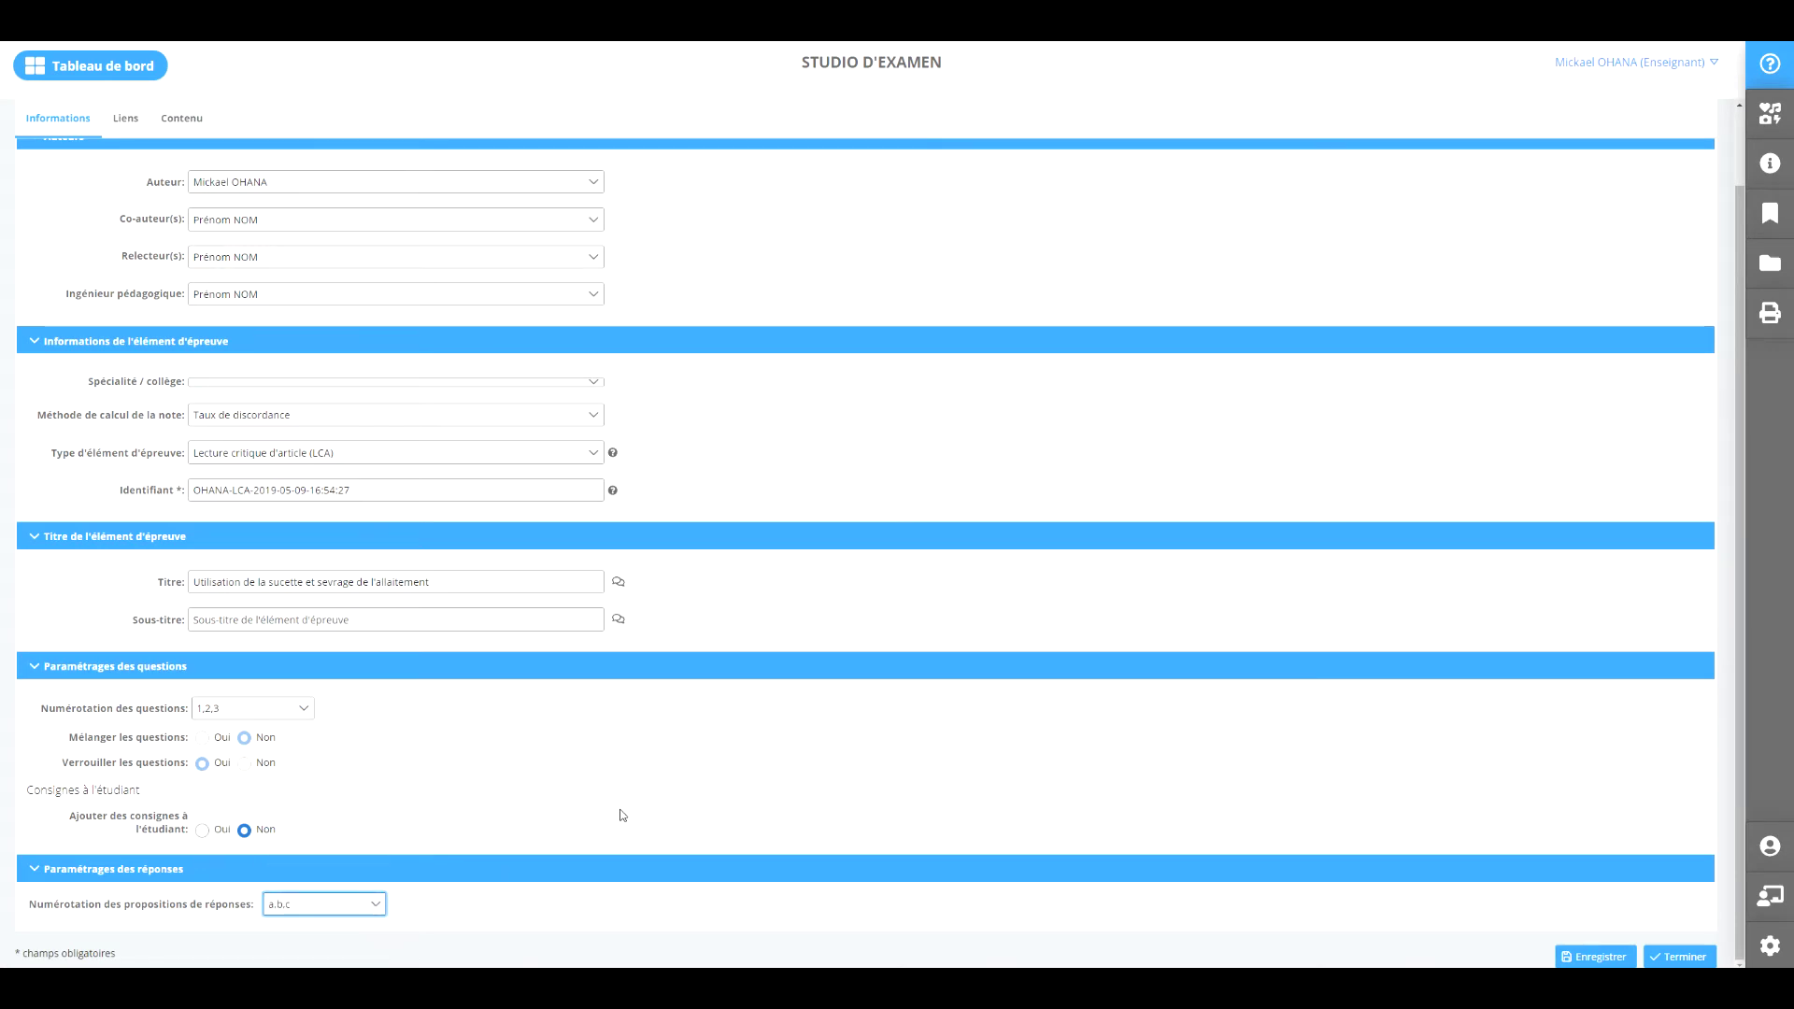
left_click(1600, 958)
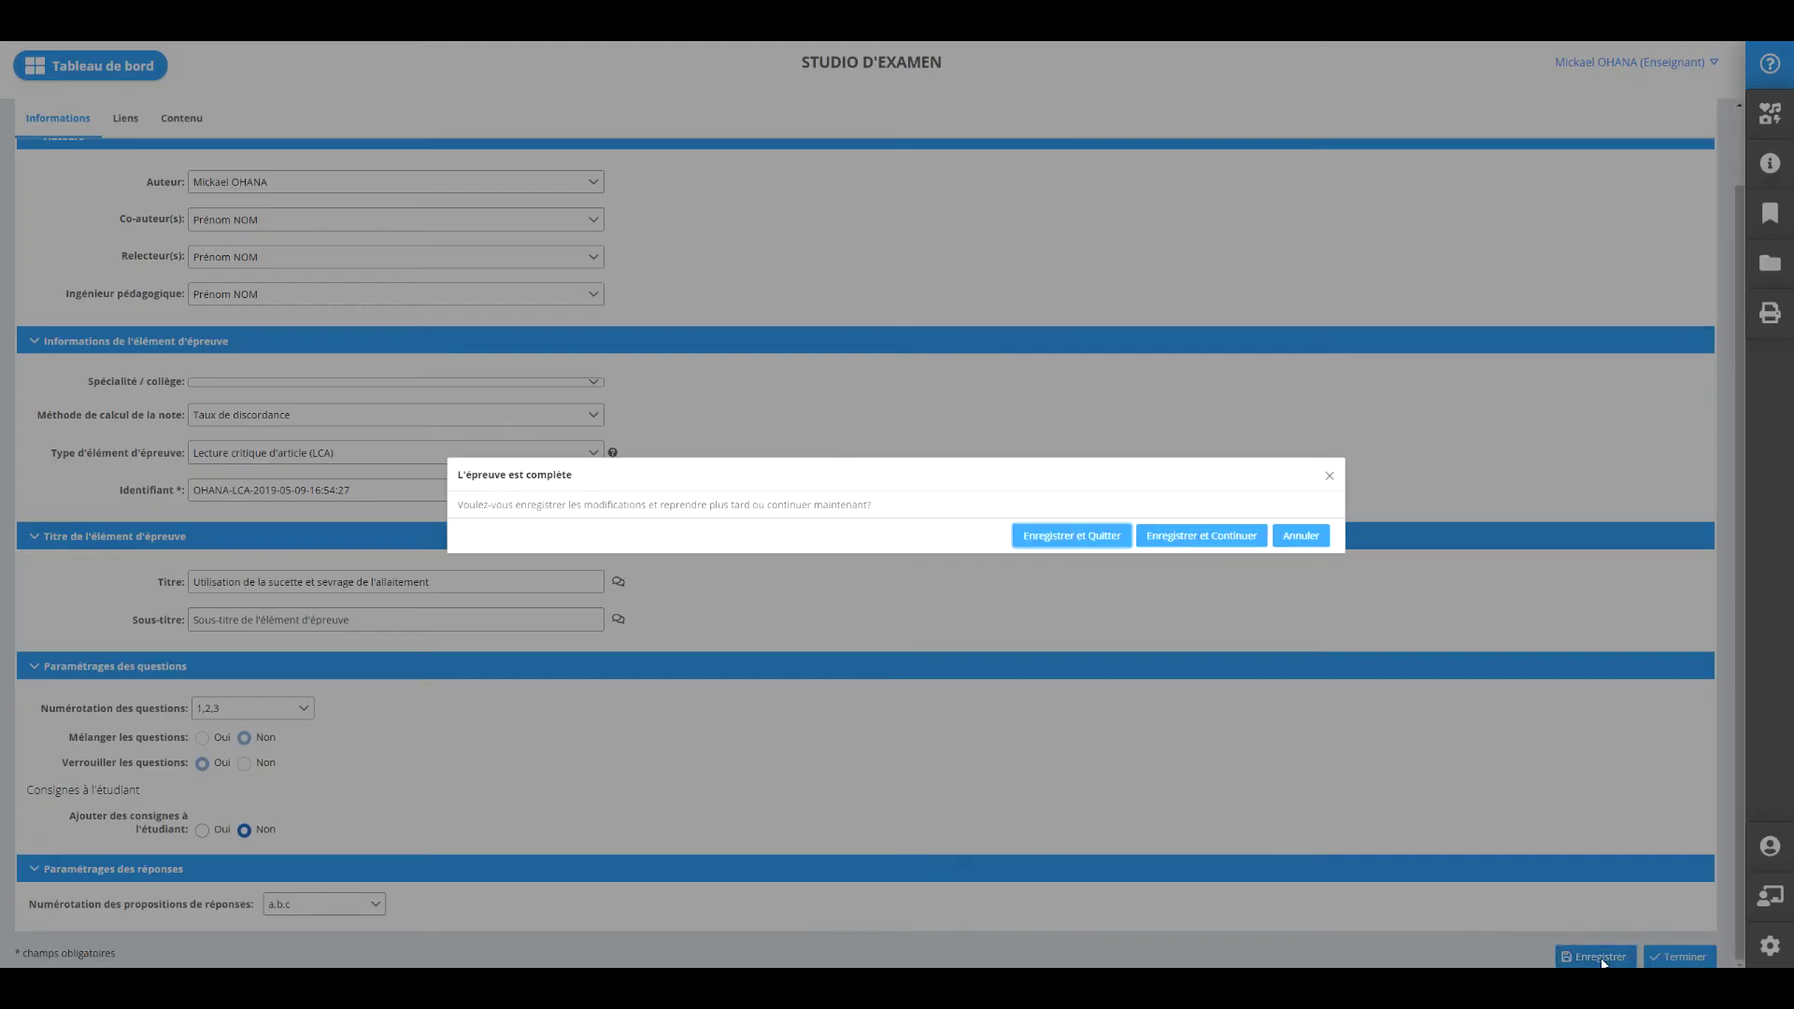
left_click(1192, 537)
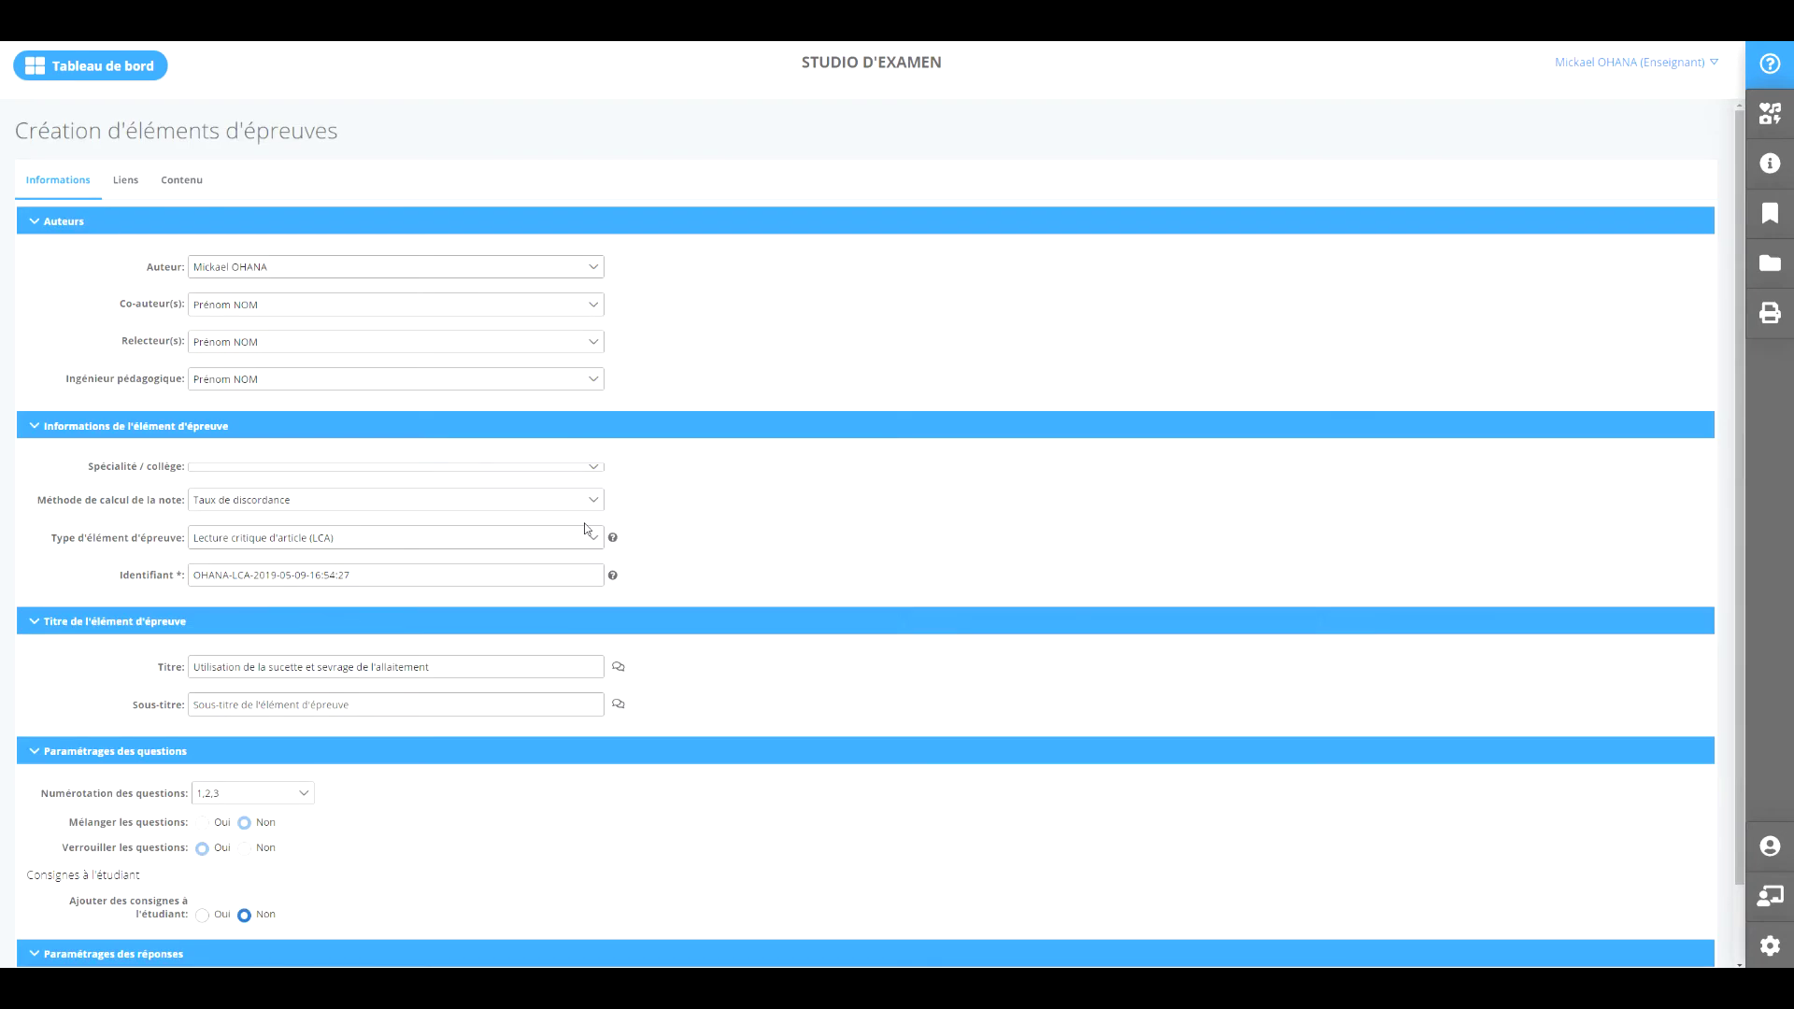
Show the element's Liens page, briefly checking Informations in between.
left_click(135, 186)
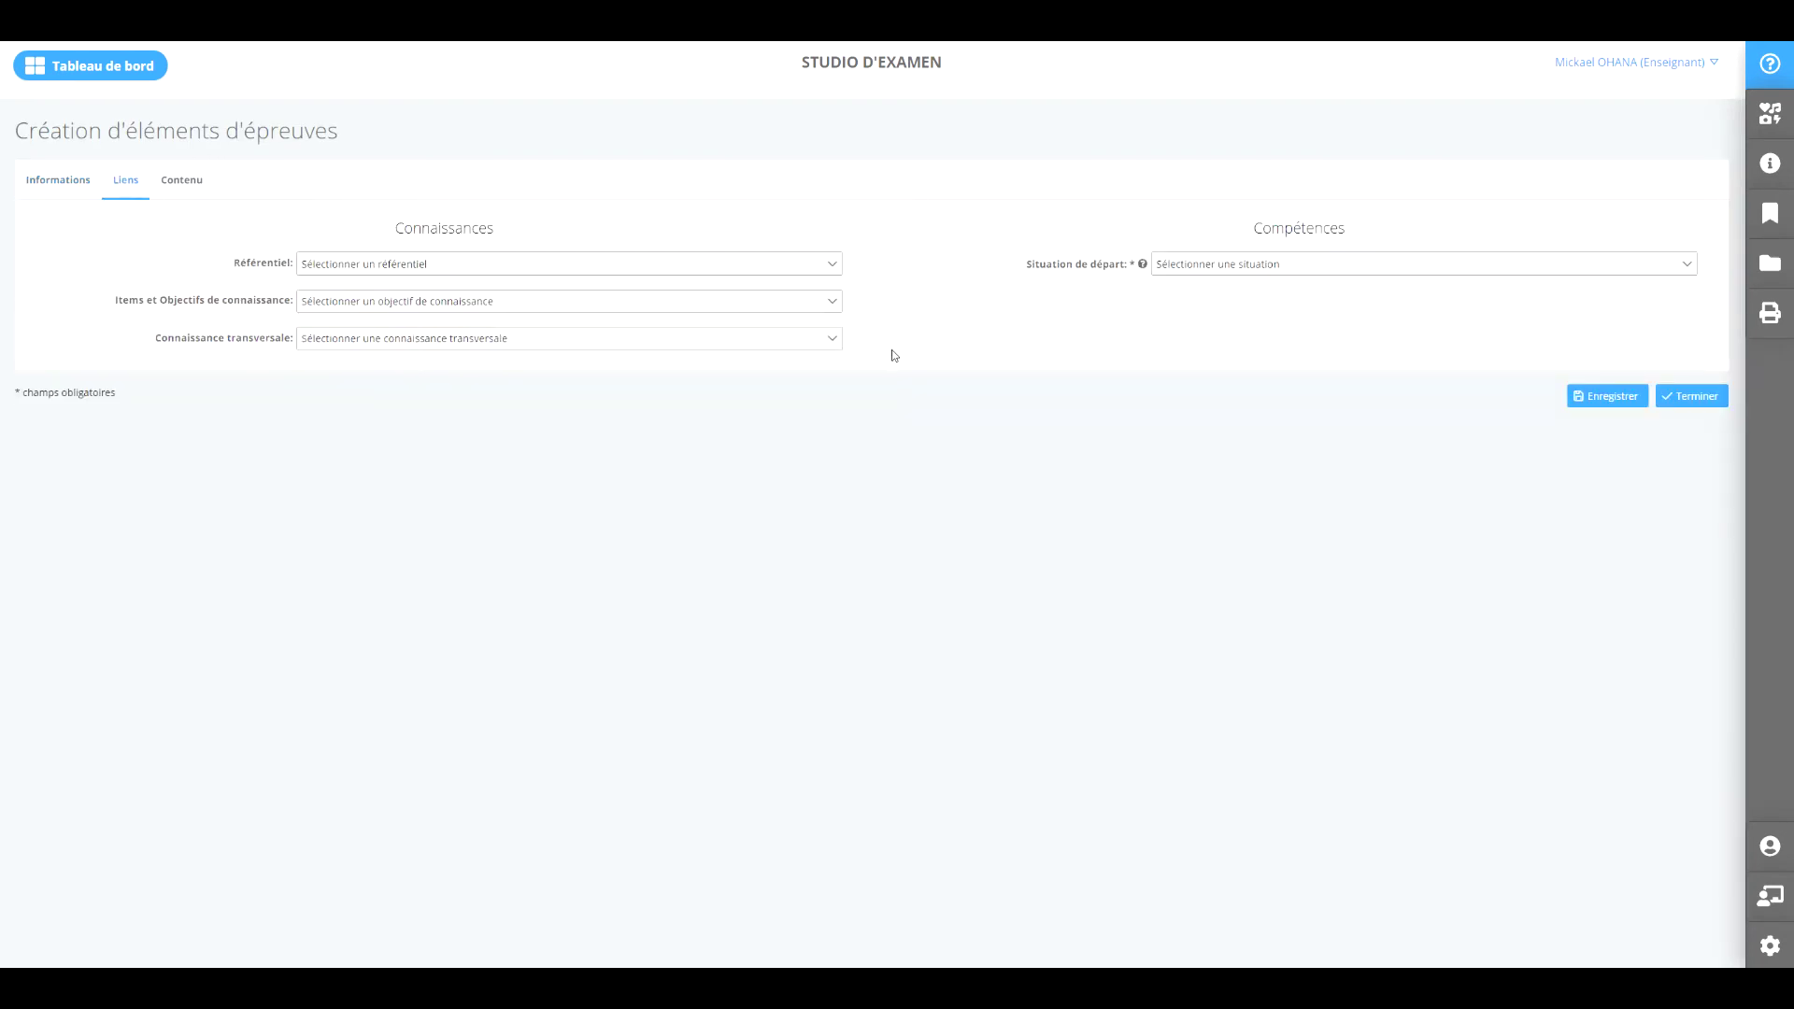
left_click(68, 184)
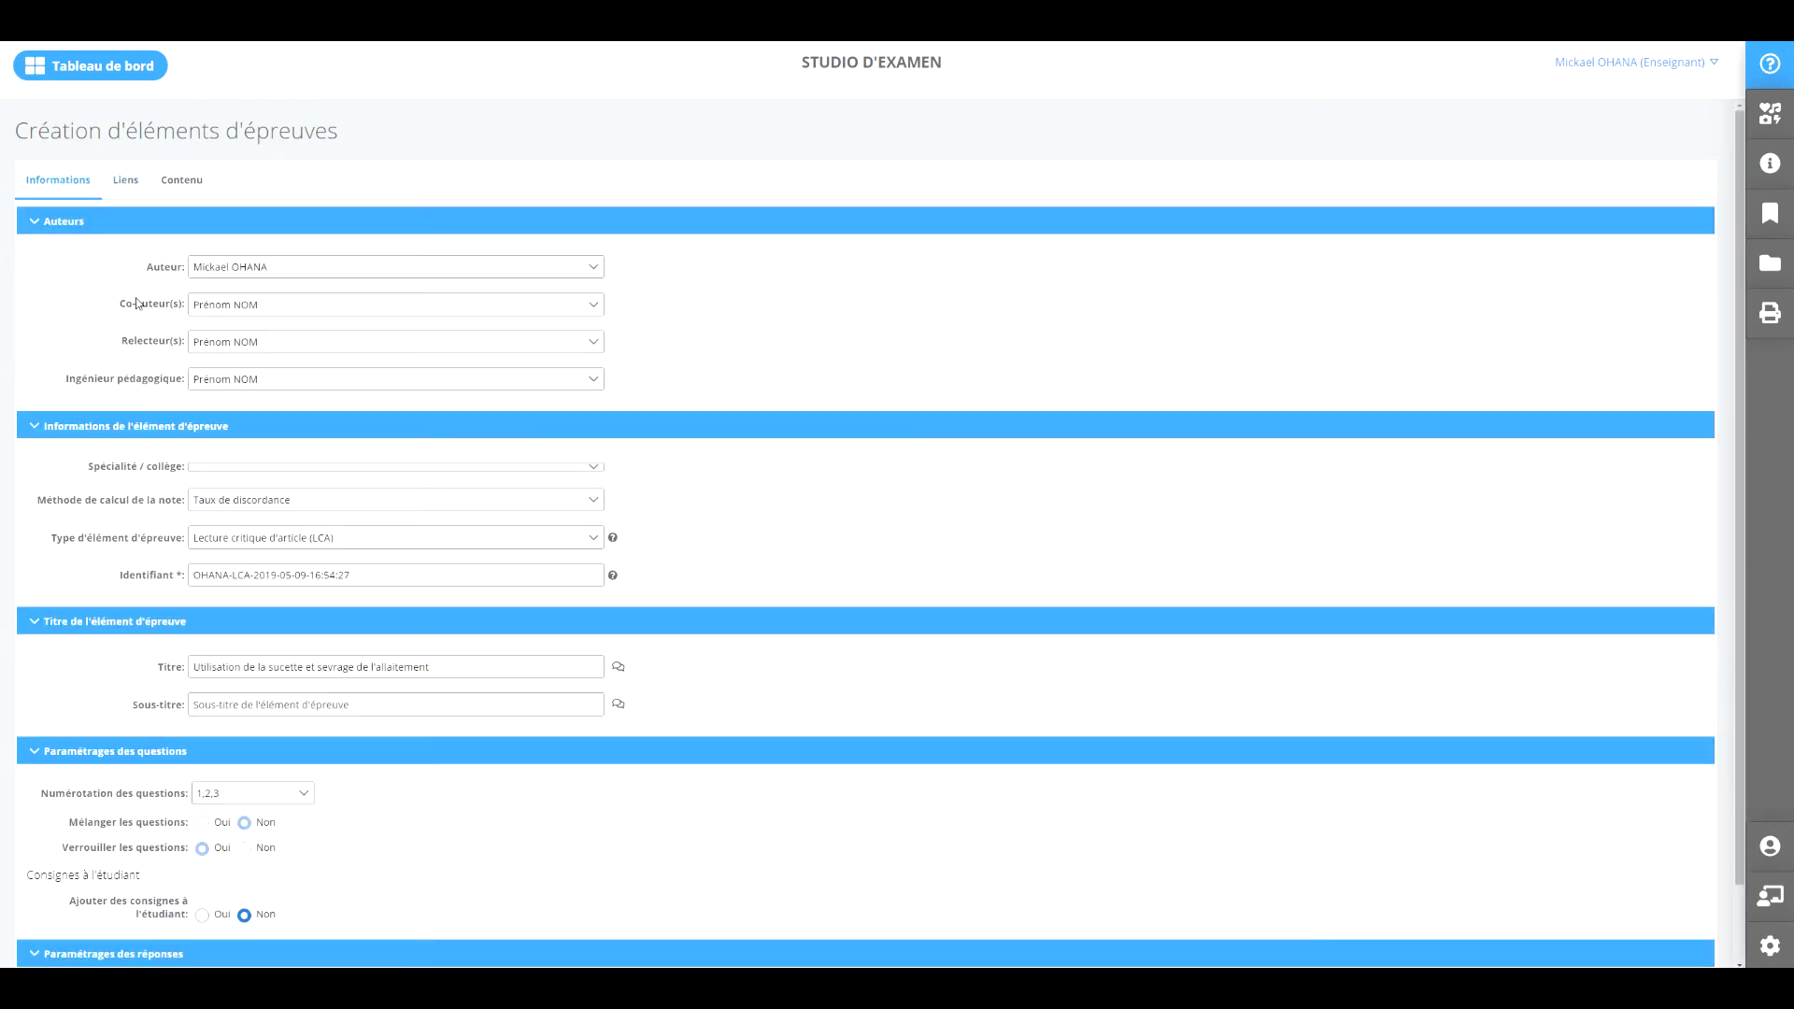
left_click(135, 187)
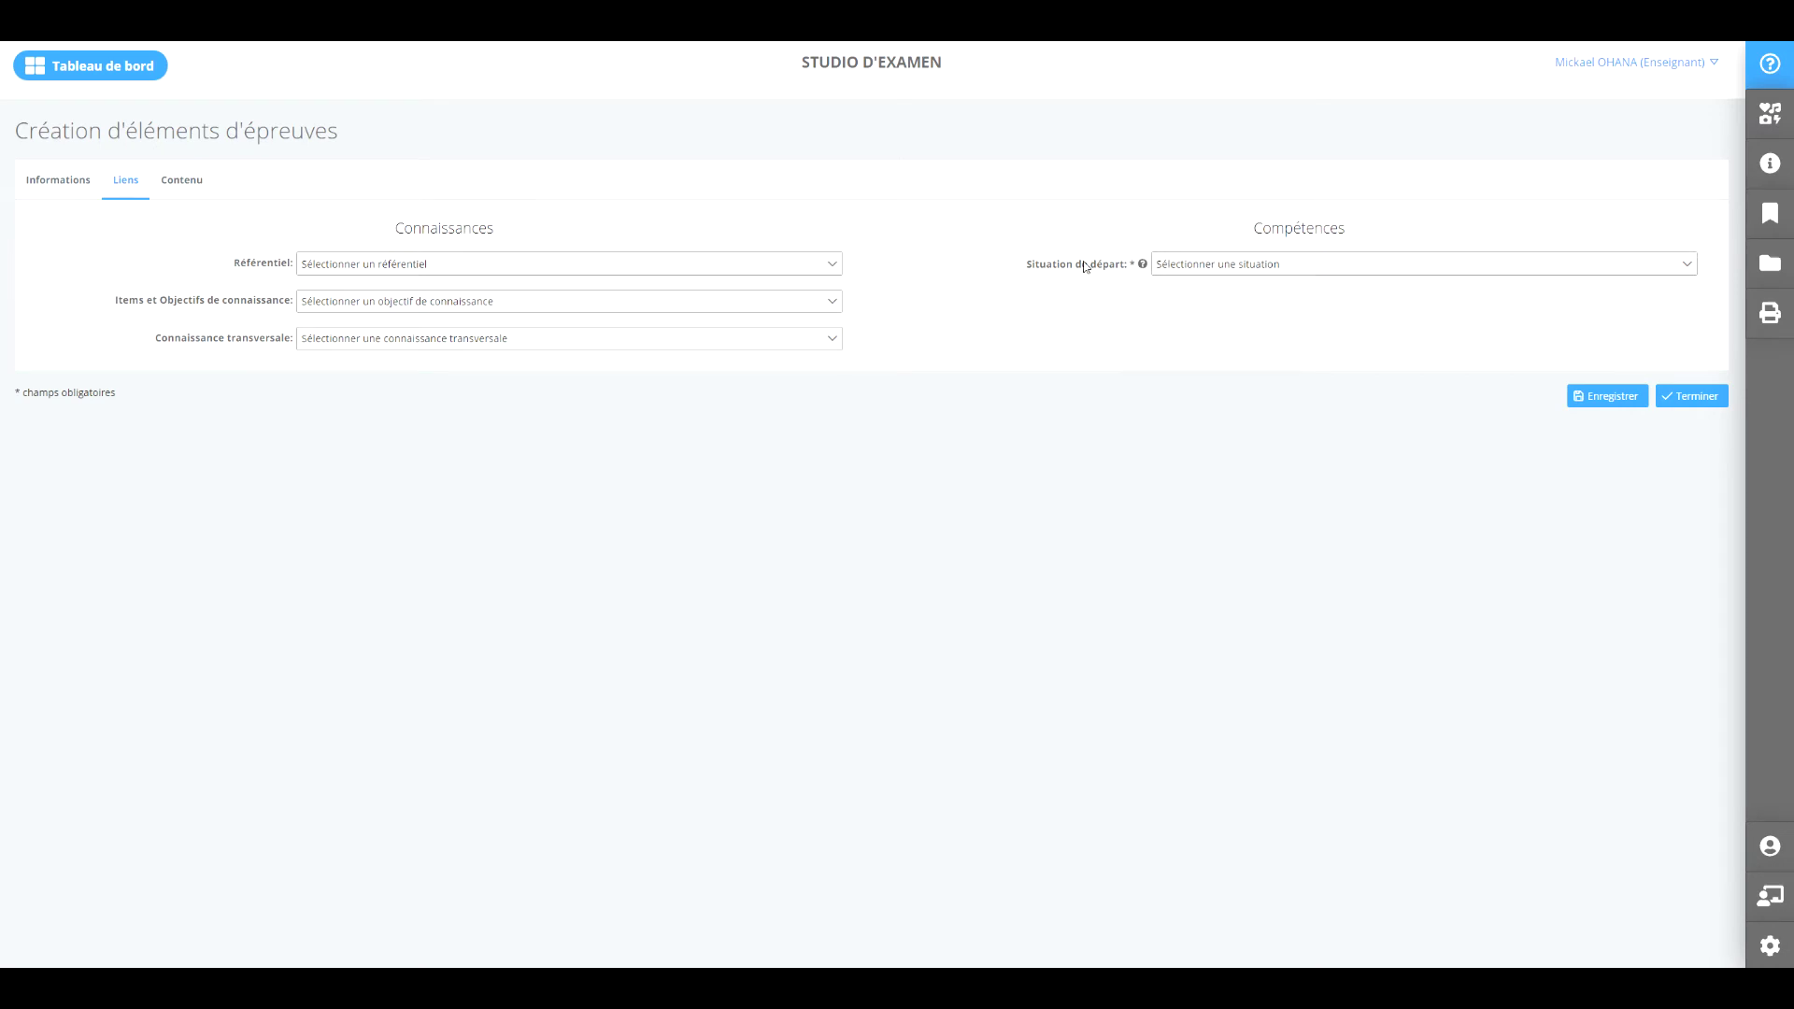
Open Contenu, expand Enoncé général and Article PDF, and scroll to QRM Question 1.
left_click(198, 194)
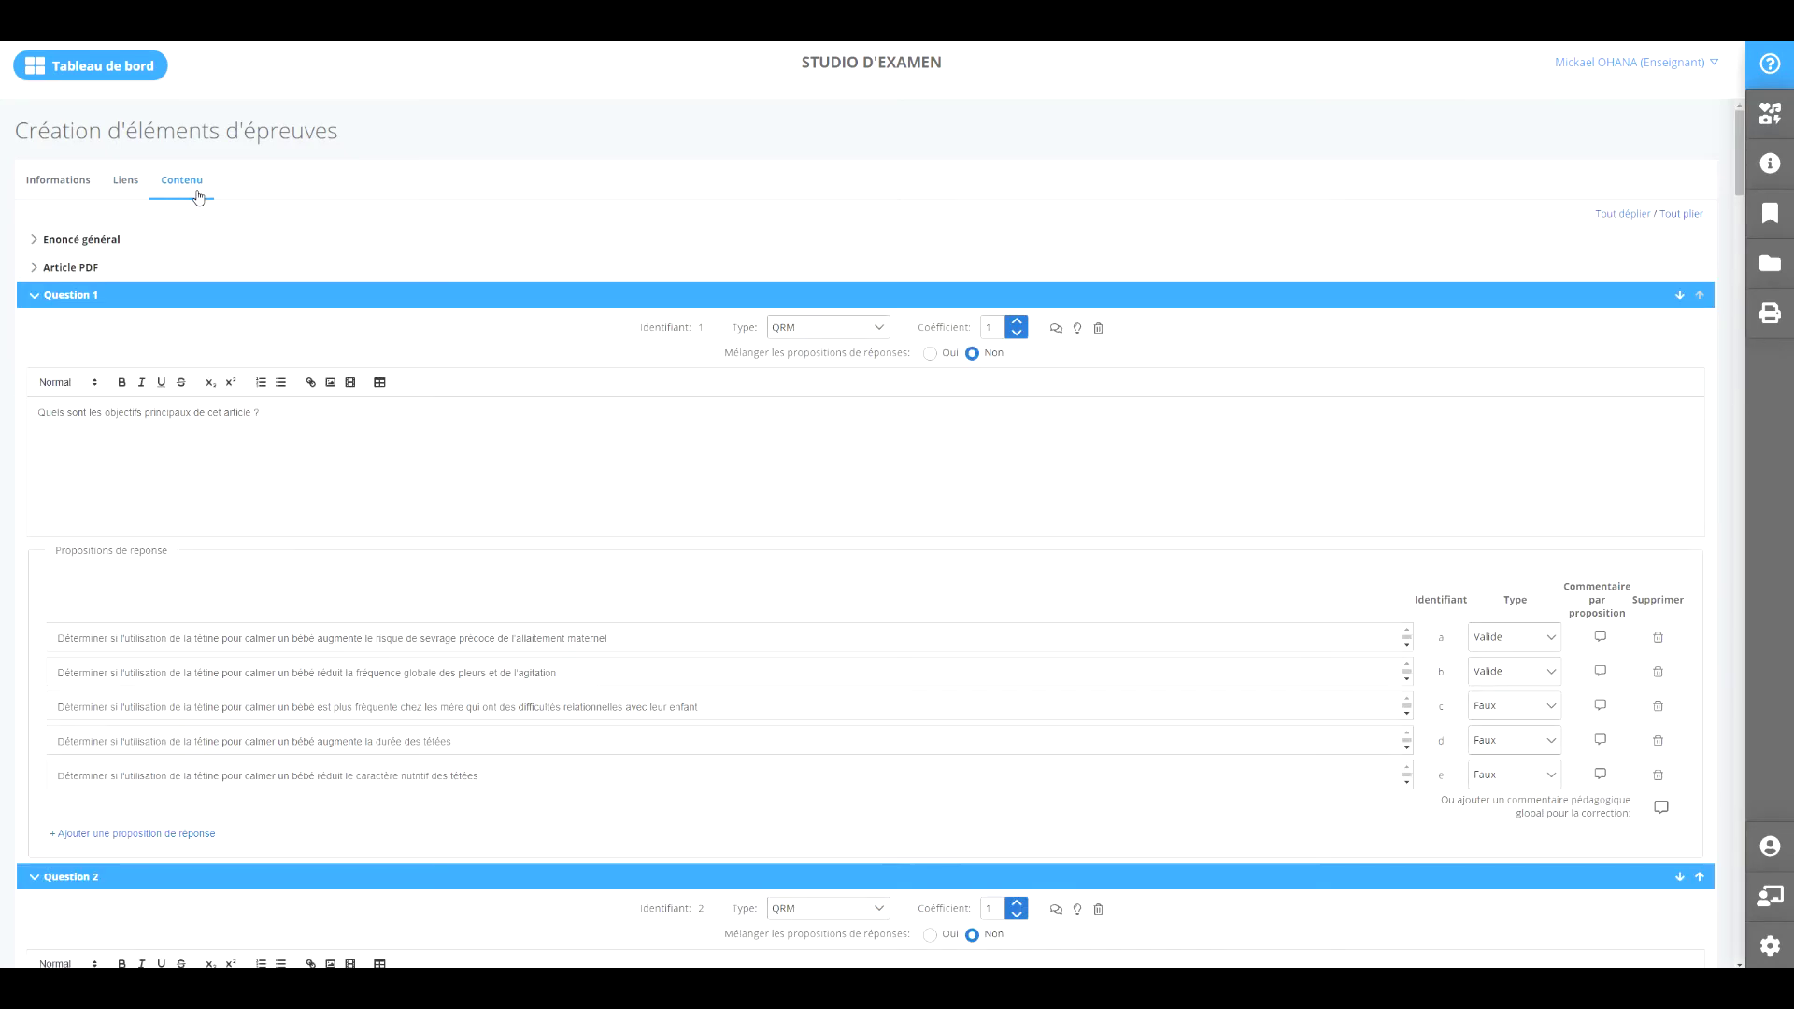
left_click(92, 244)
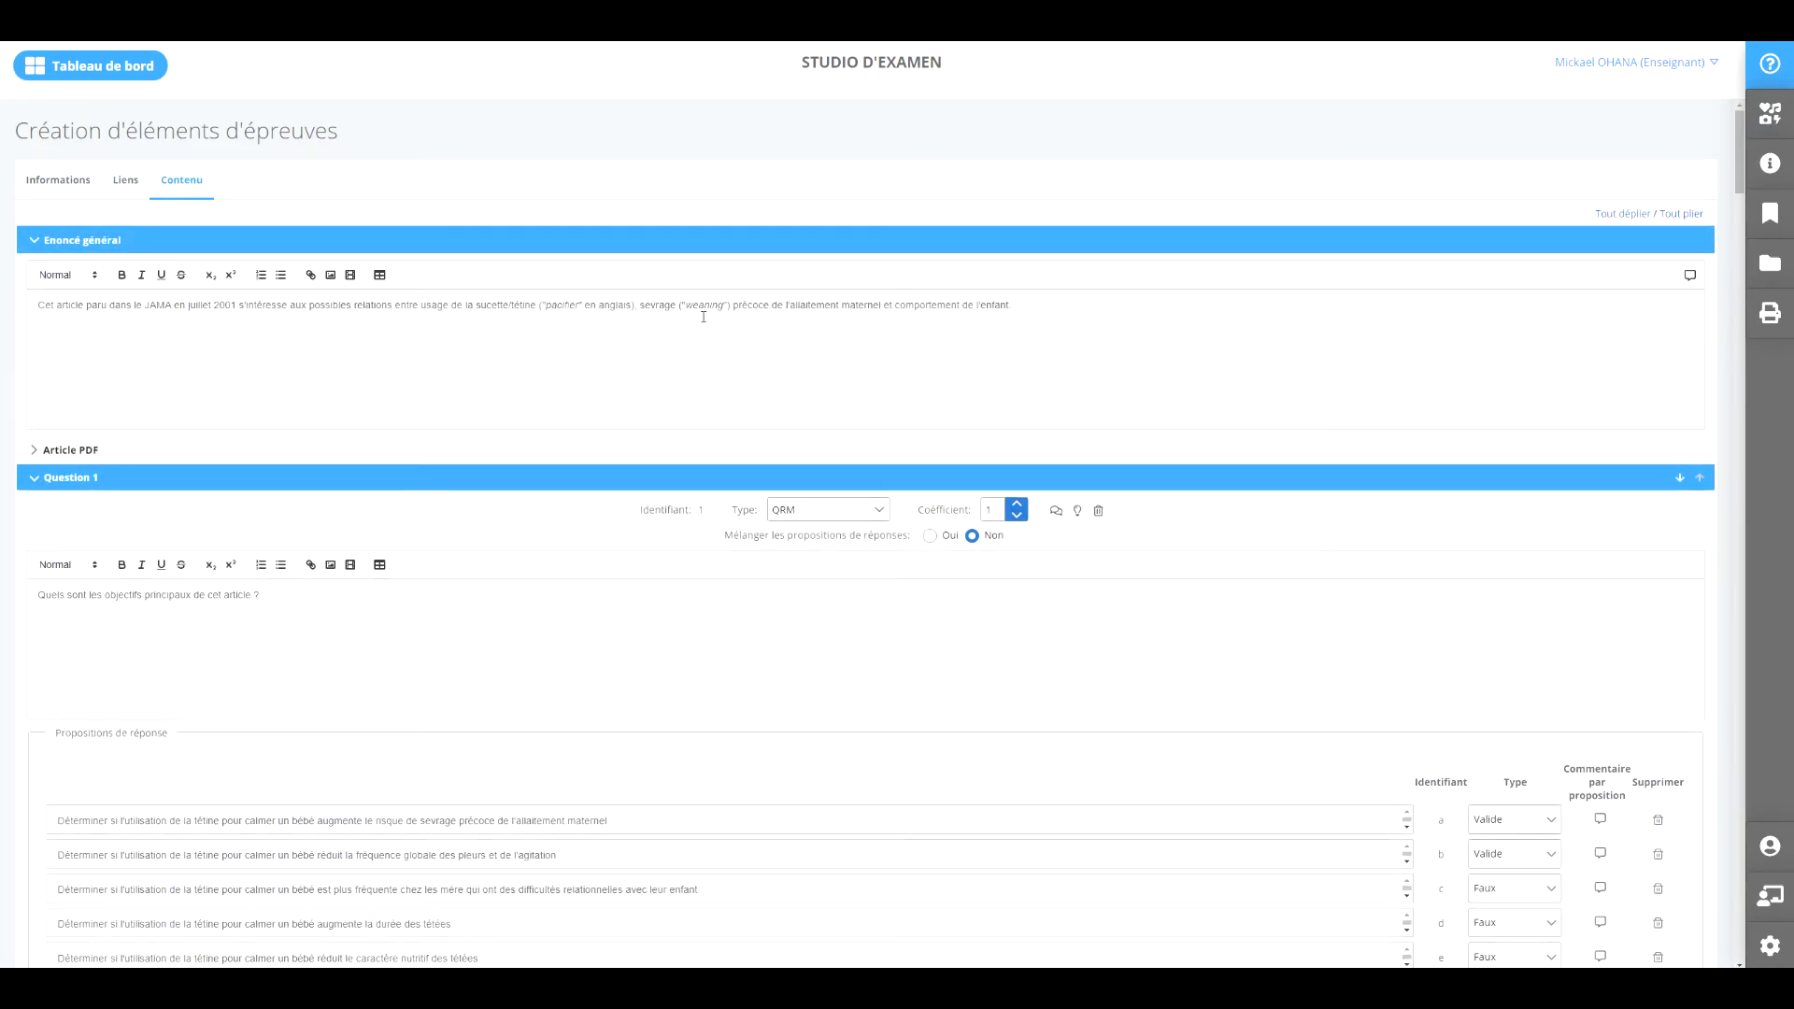
left_click(47, 454)
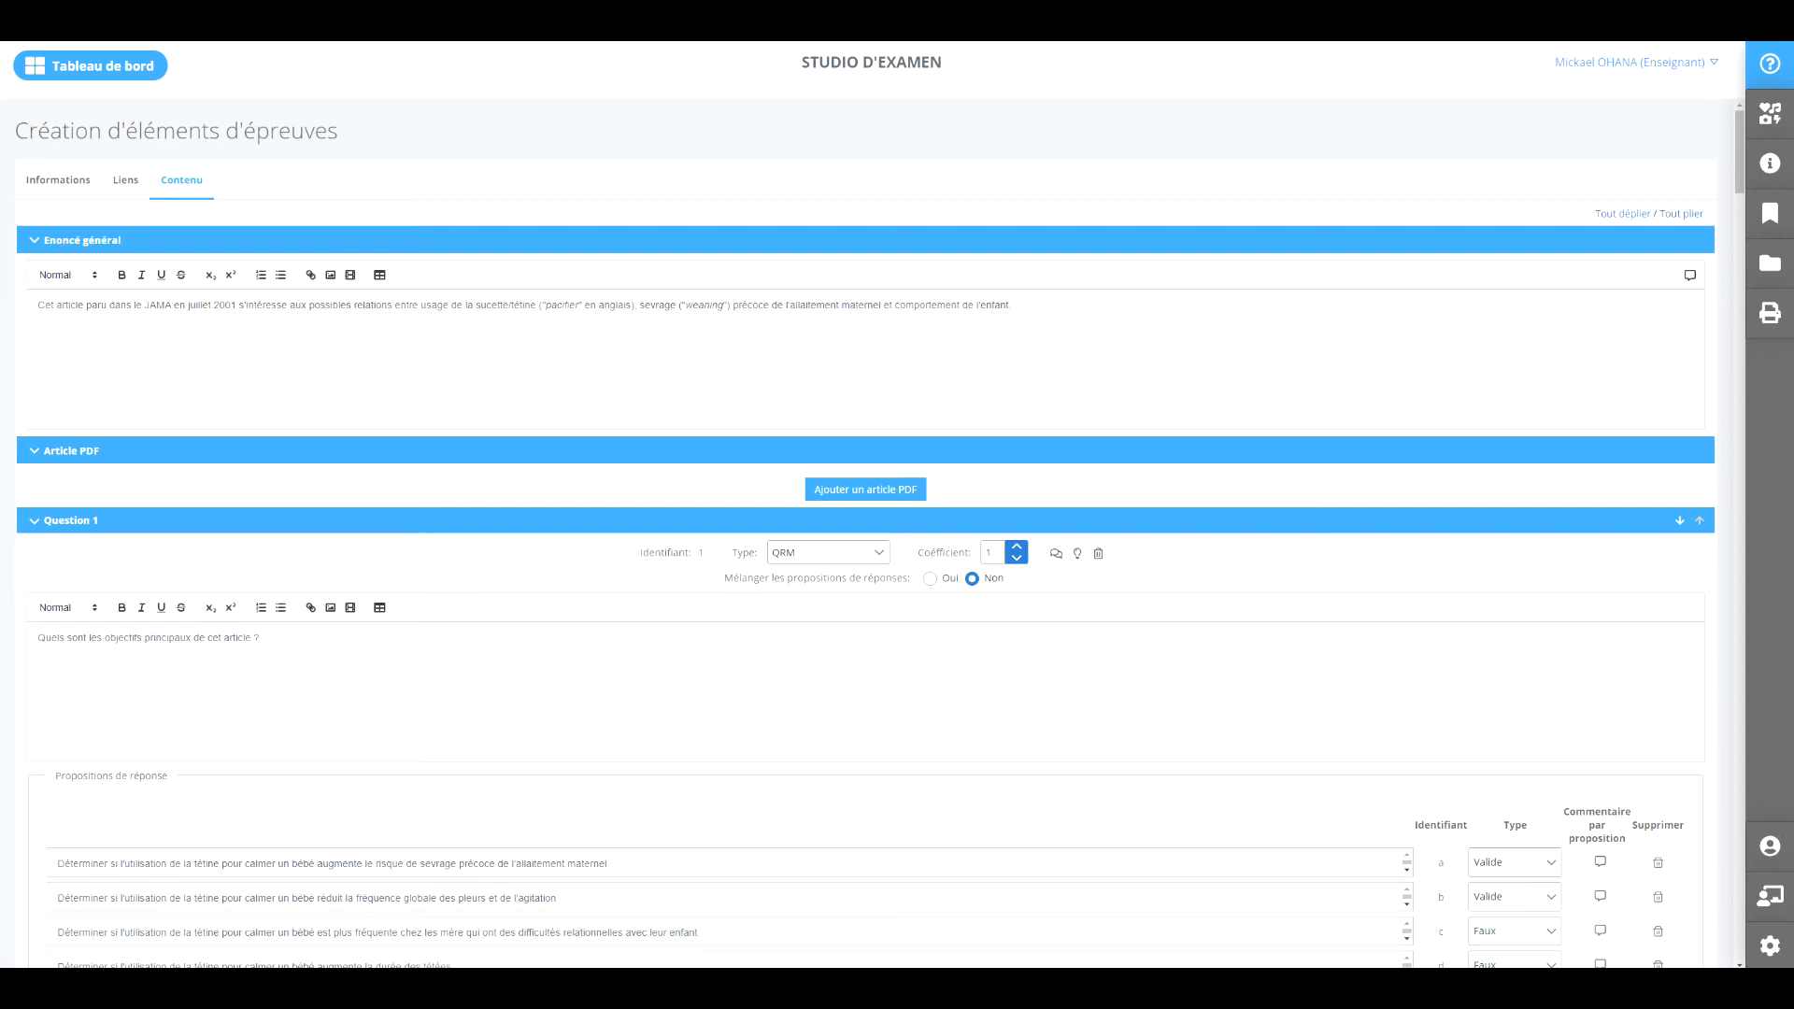
scroll(261, 408, "down", 3)
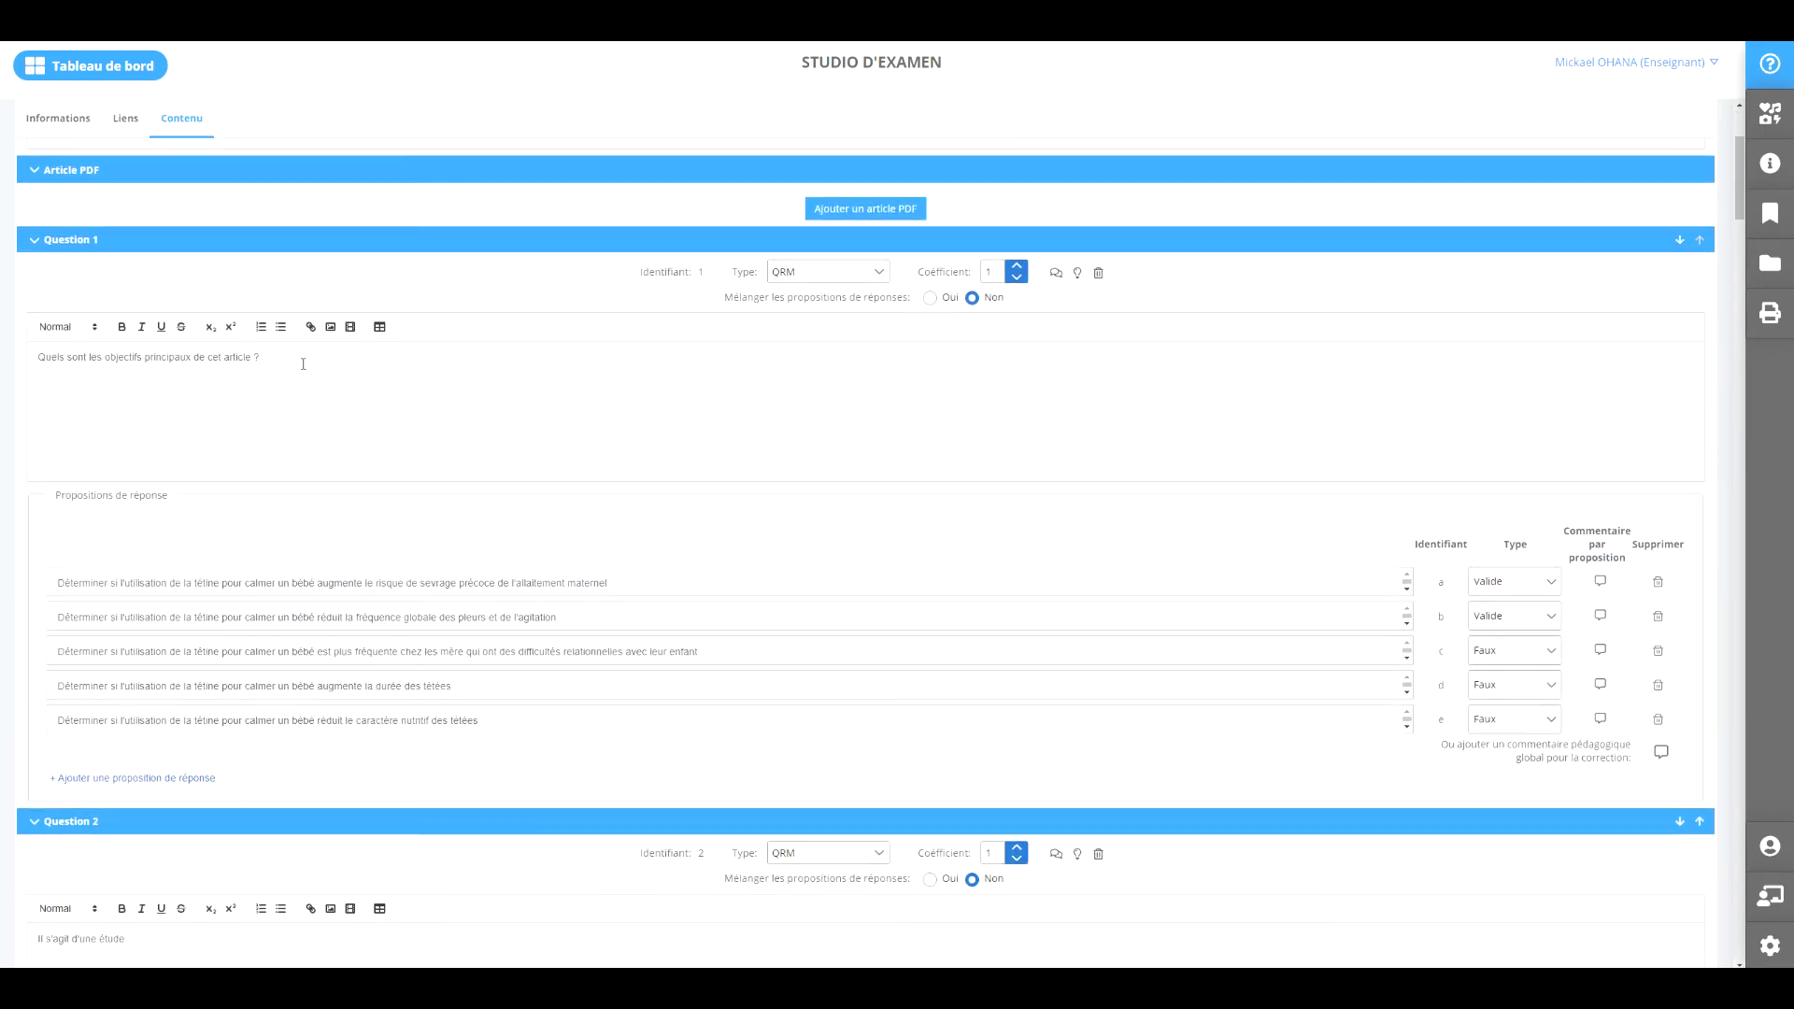
left_click(878, 273)
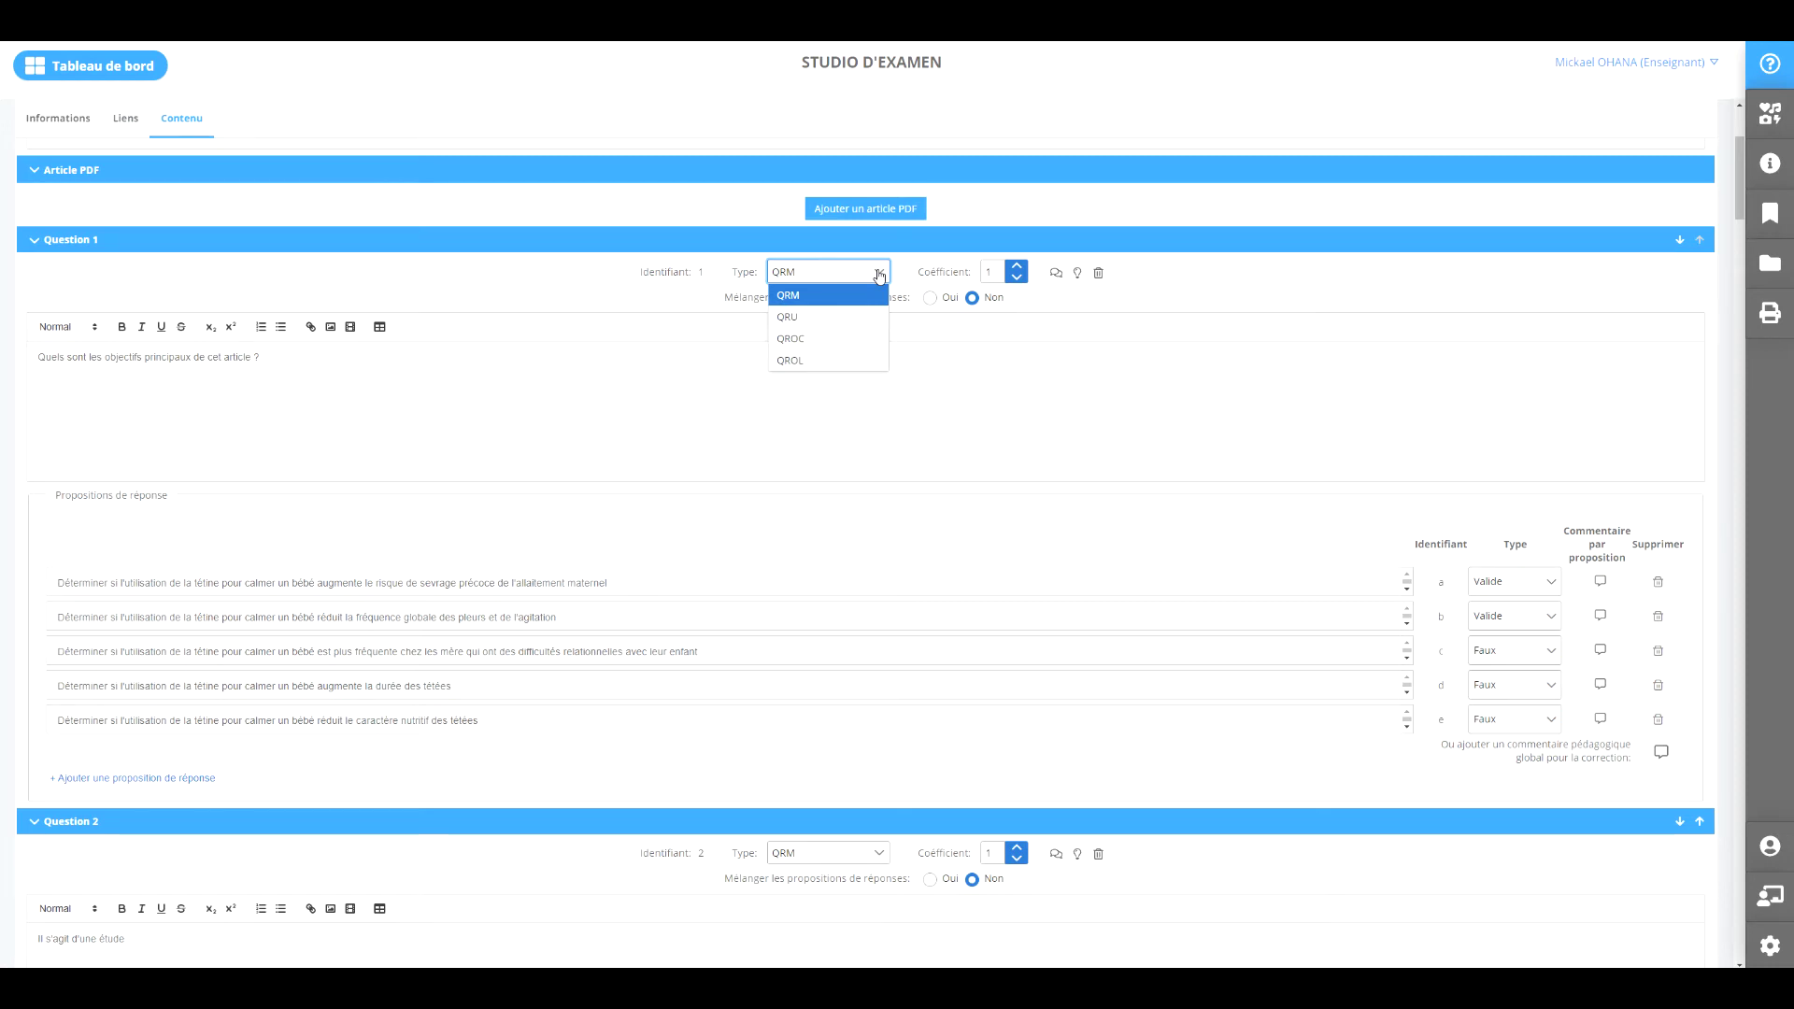
left_click(878, 274)
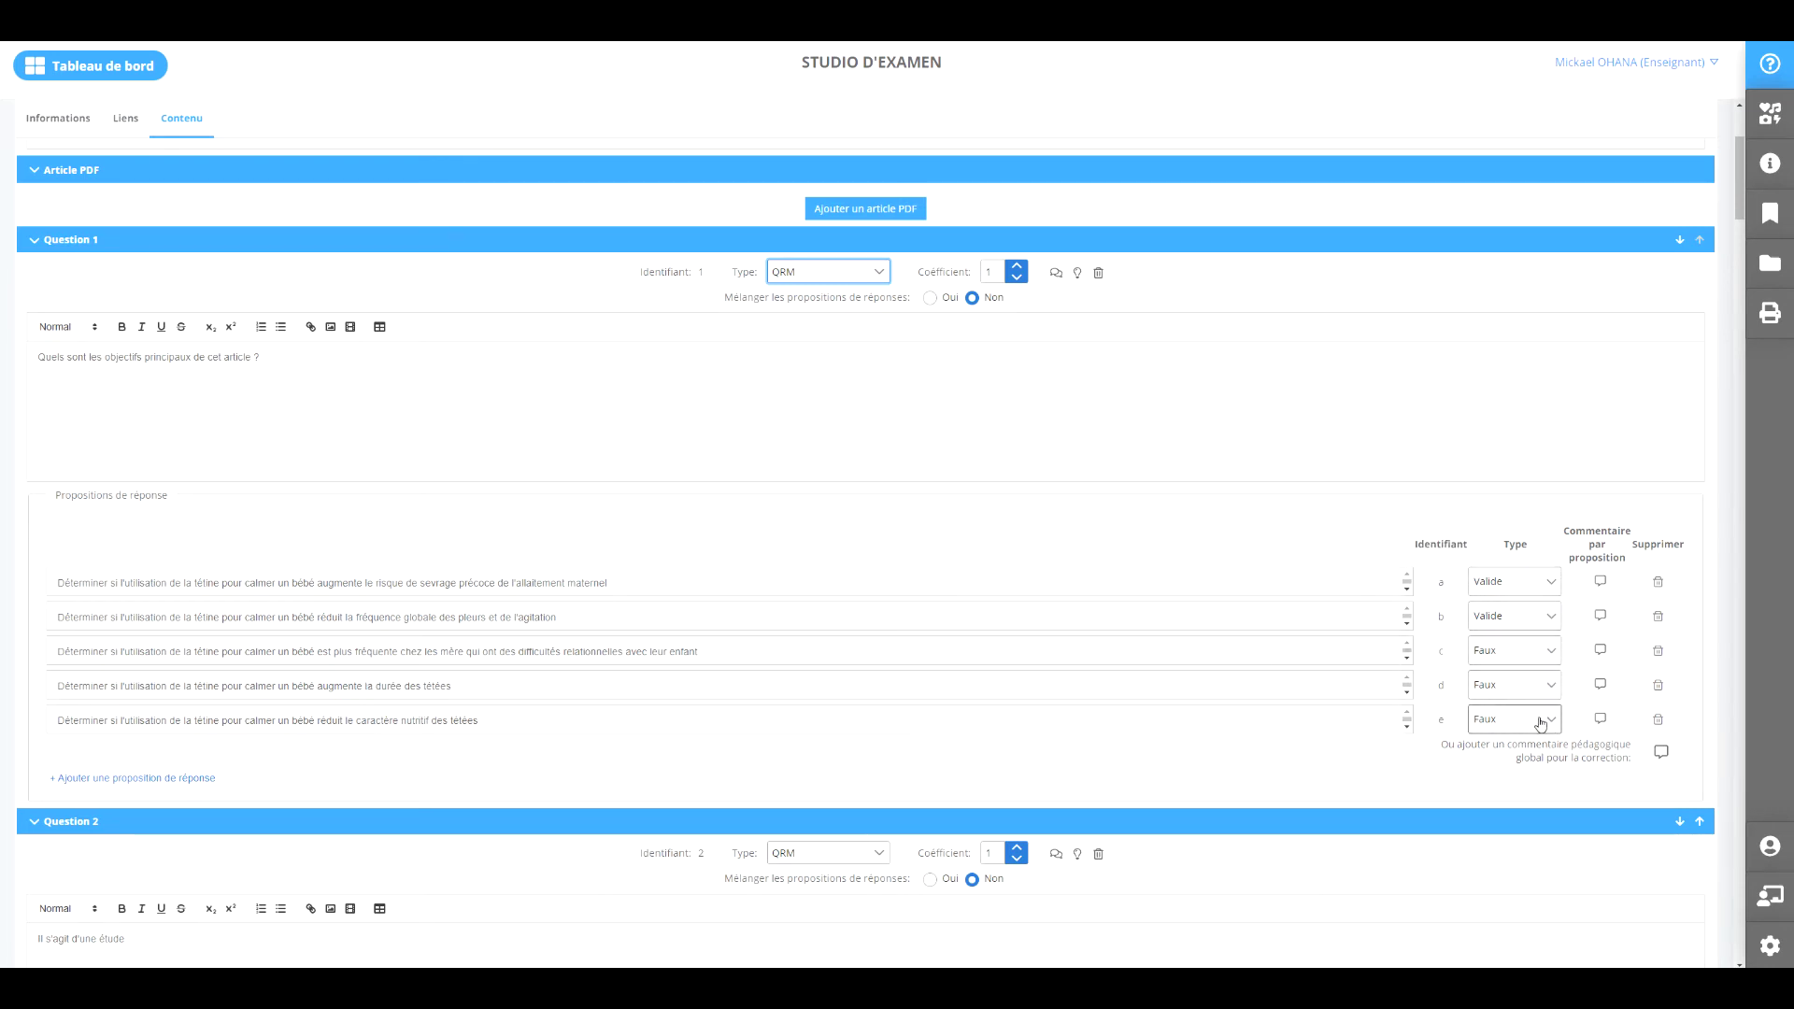
scroll(1540, 719, "down", 2)
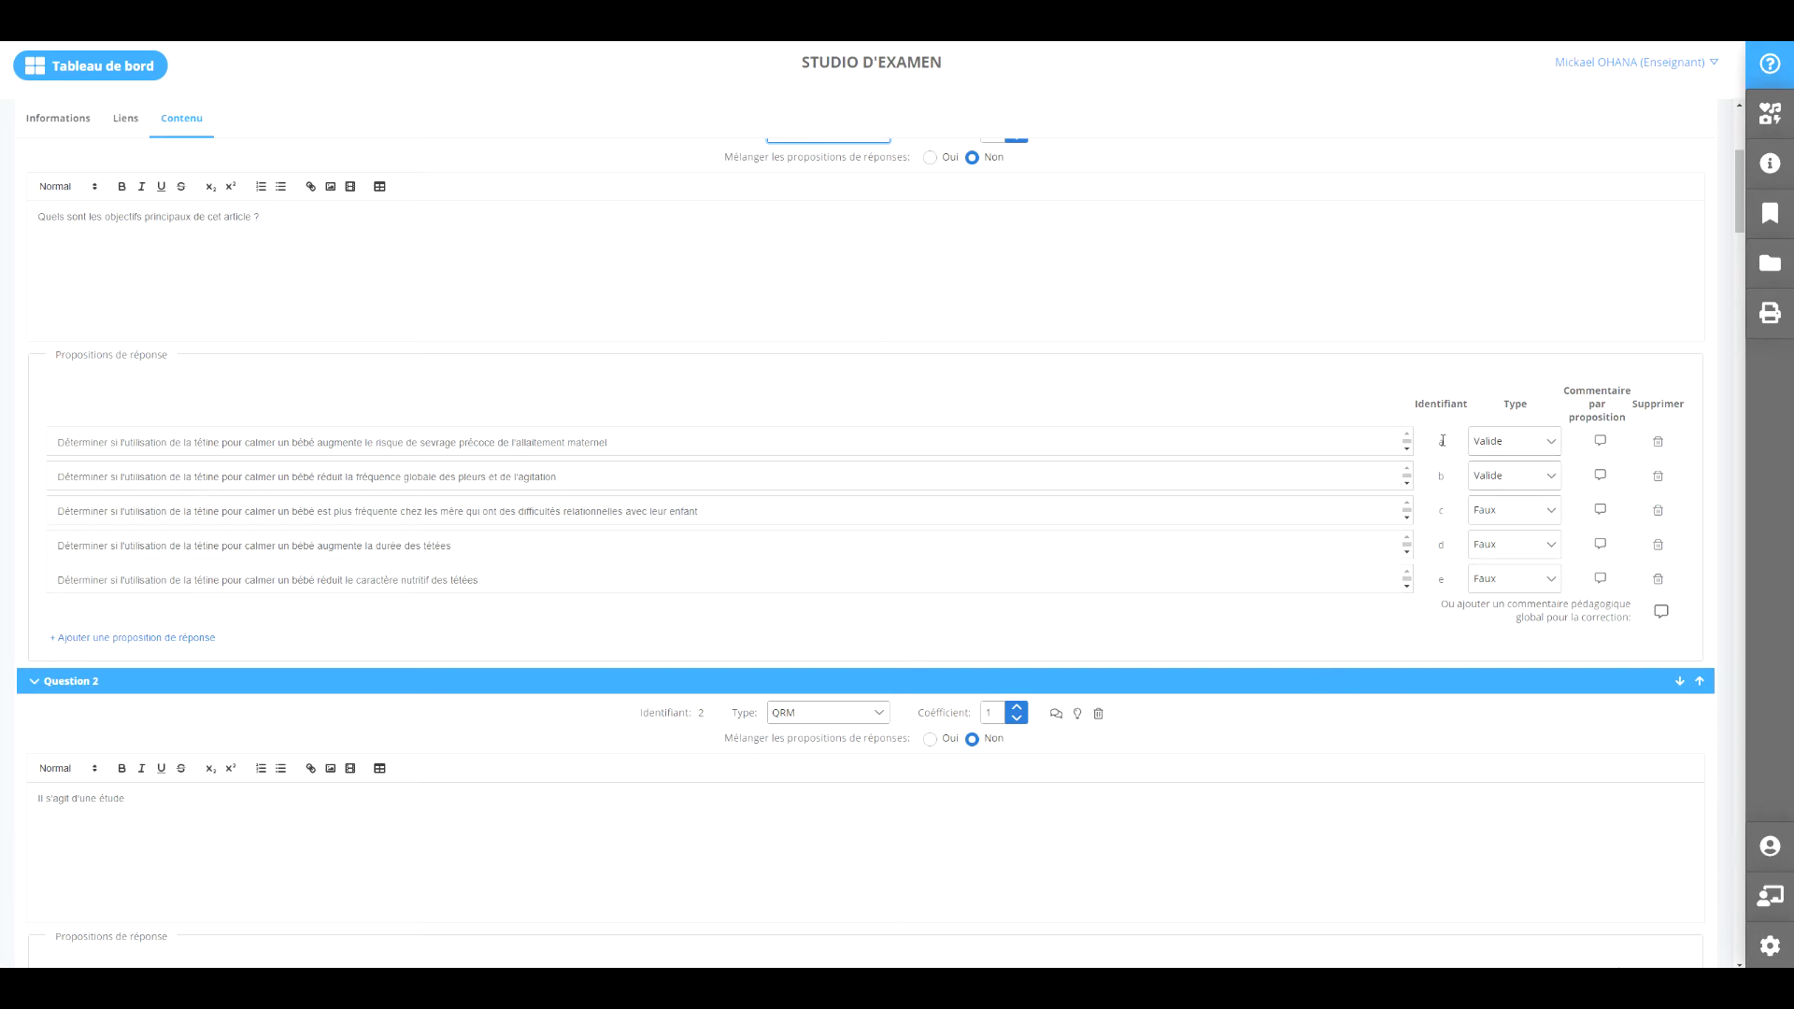
scroll(1442, 440, "down", 8)
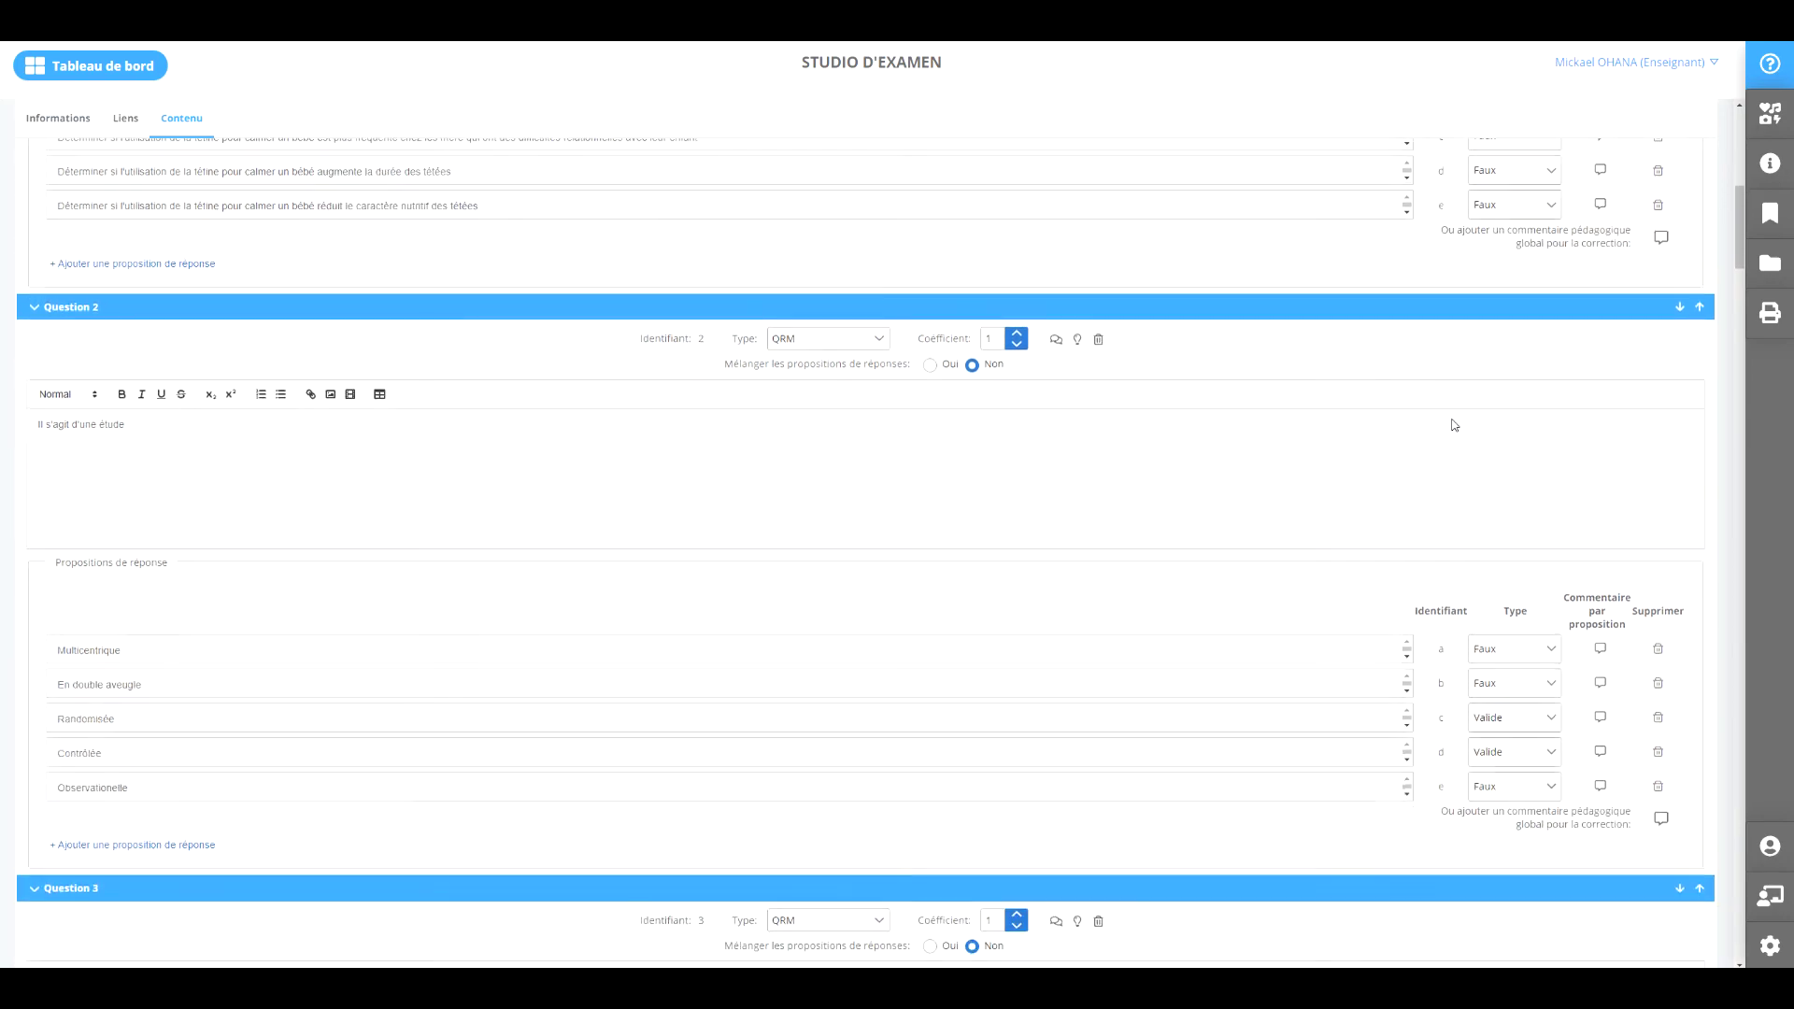
scroll(1465, 439, "down", 18)
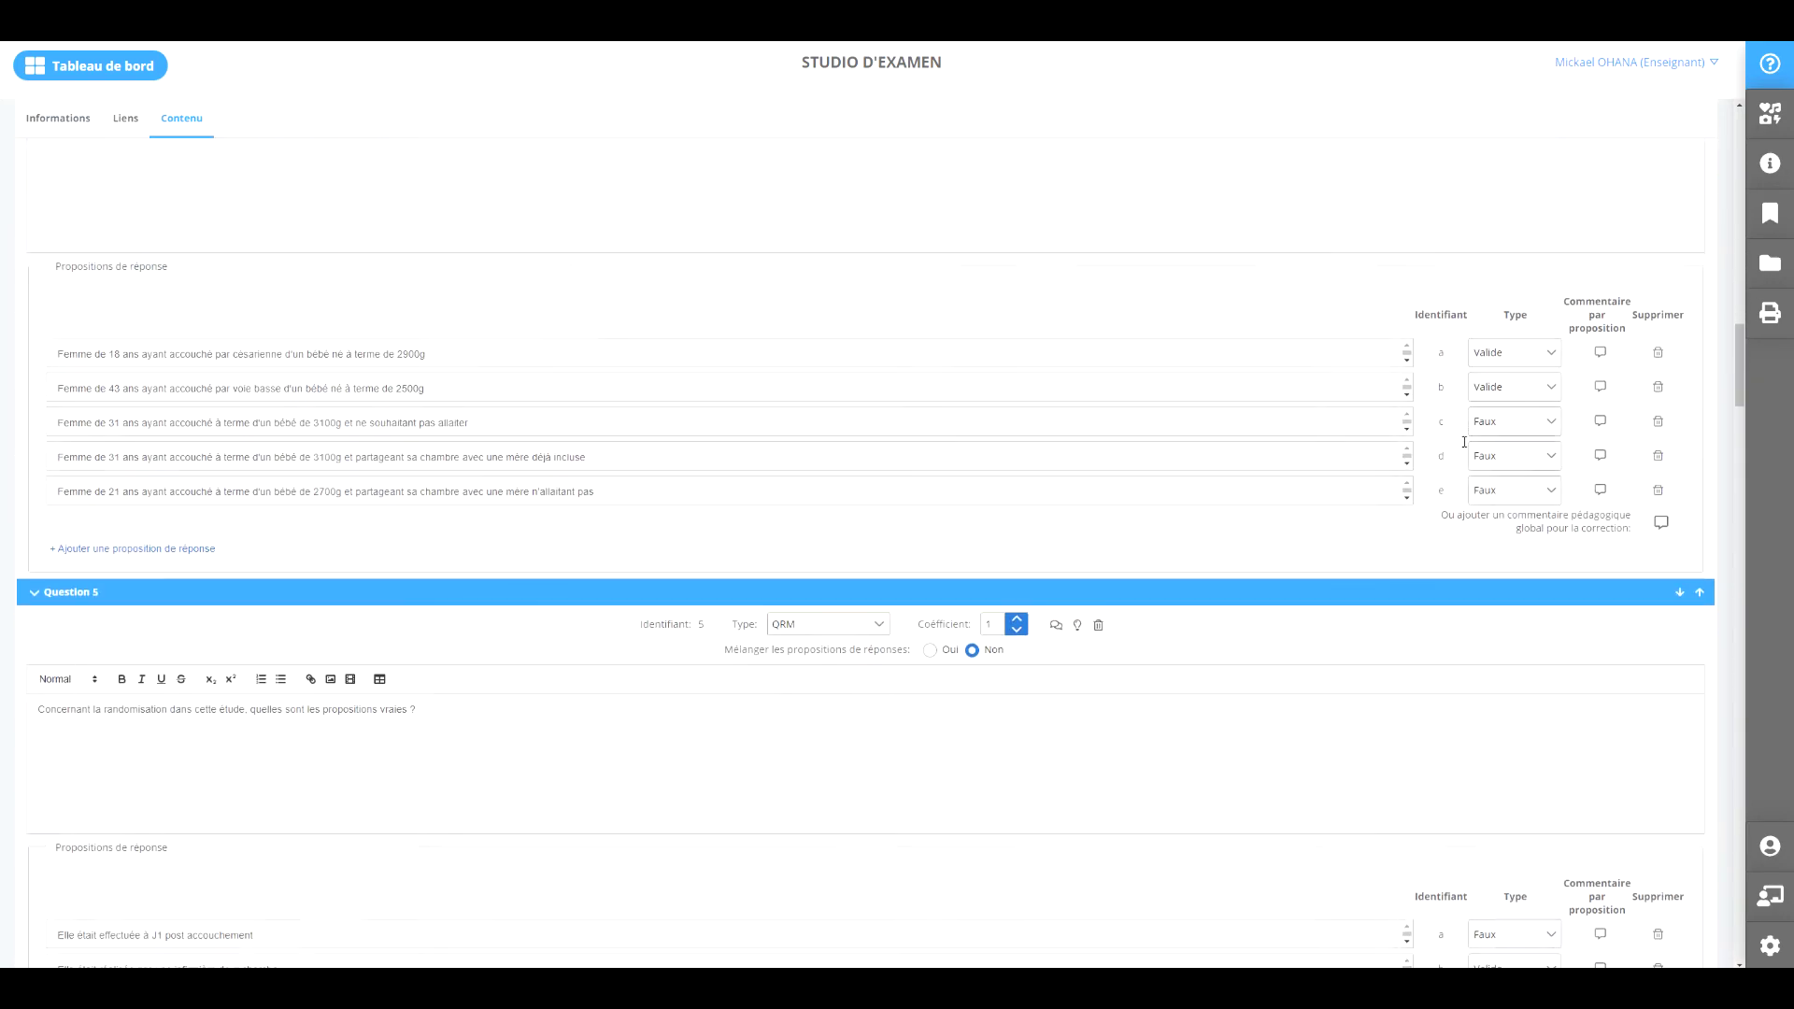
scroll(1465, 455, "down", 20)
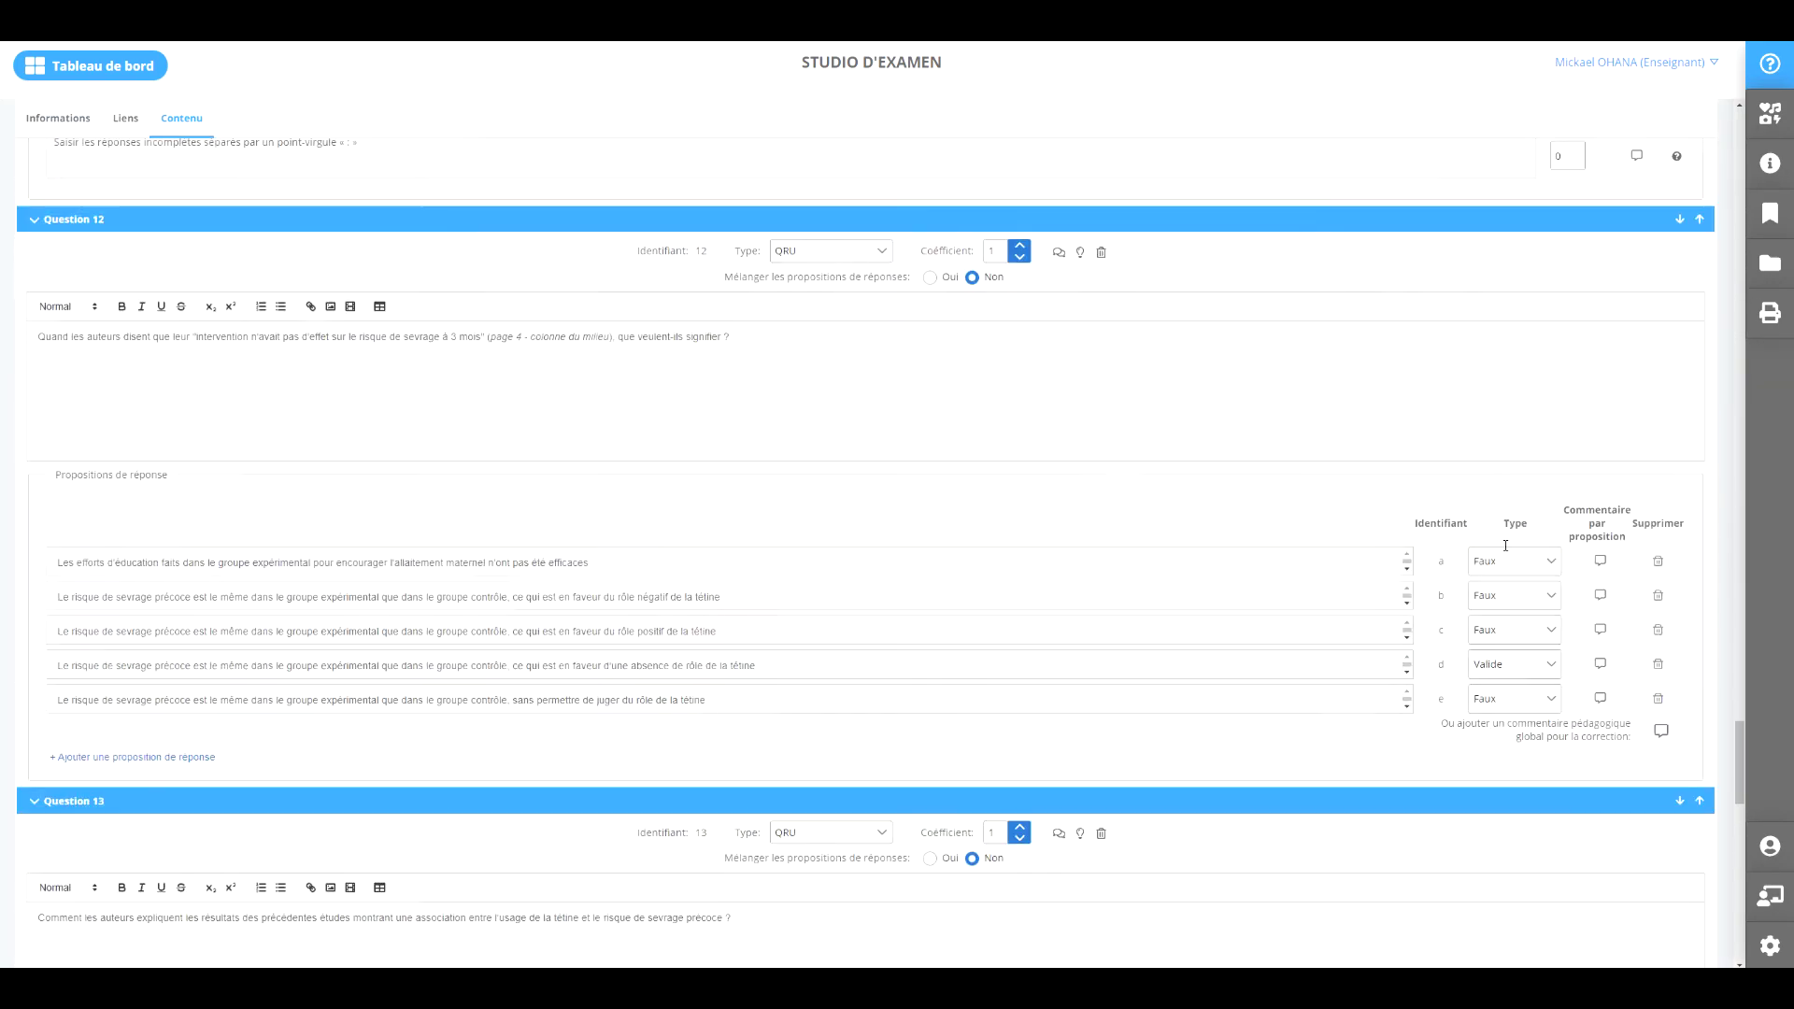
scroll(1506, 574, "down", 5)
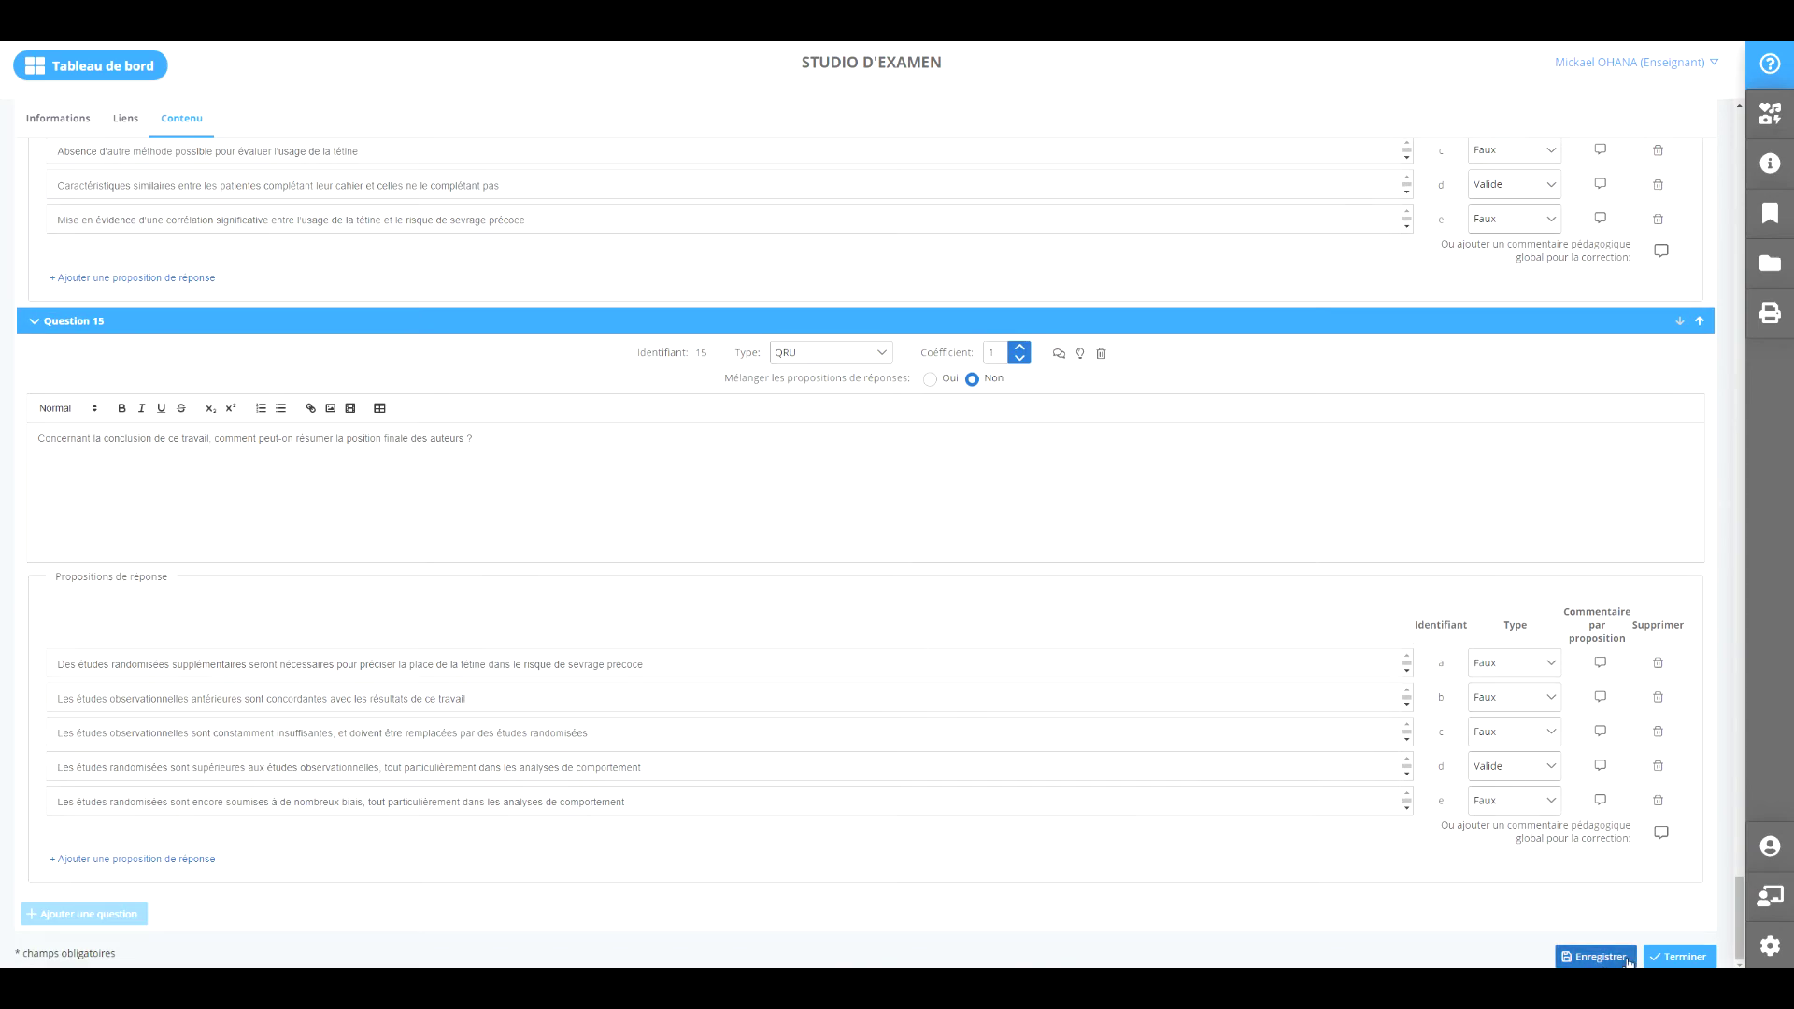
Finish the element, dismiss the missing article PDF warning, and confirm returning to Tableau de bord.
left_click(1674, 958)
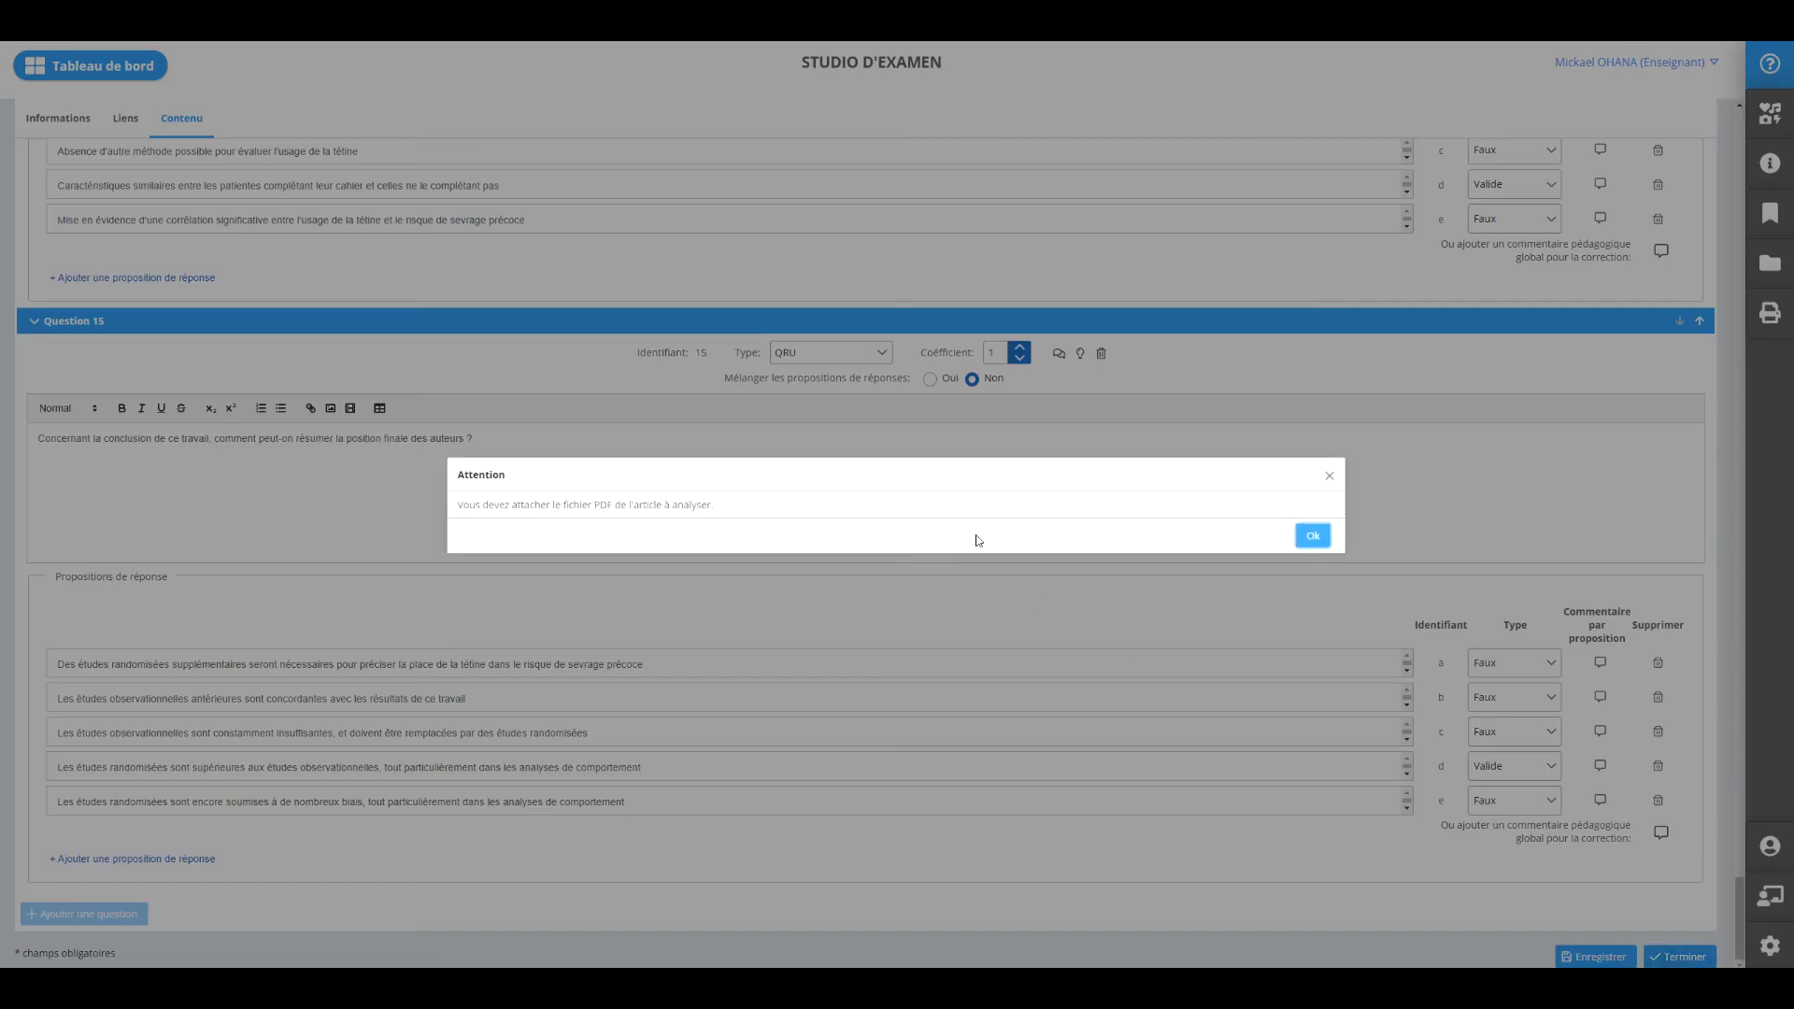
left_click(1313, 545)
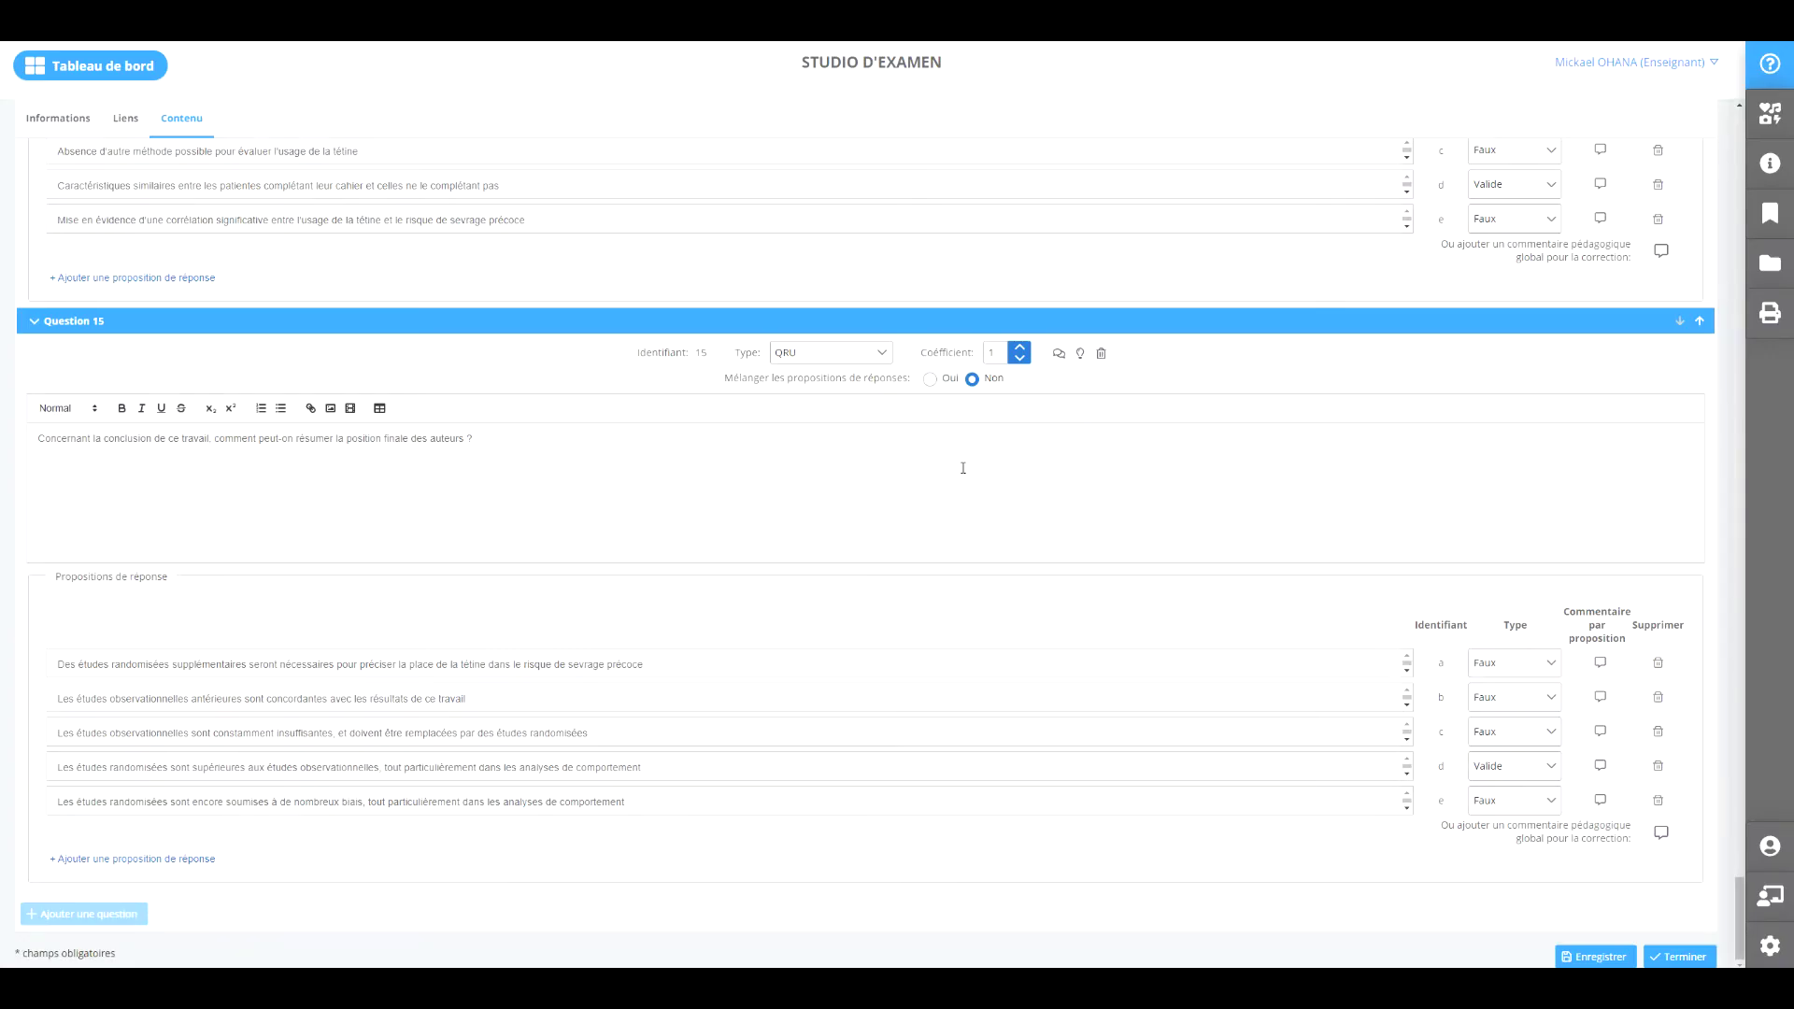
left_click(75, 69)
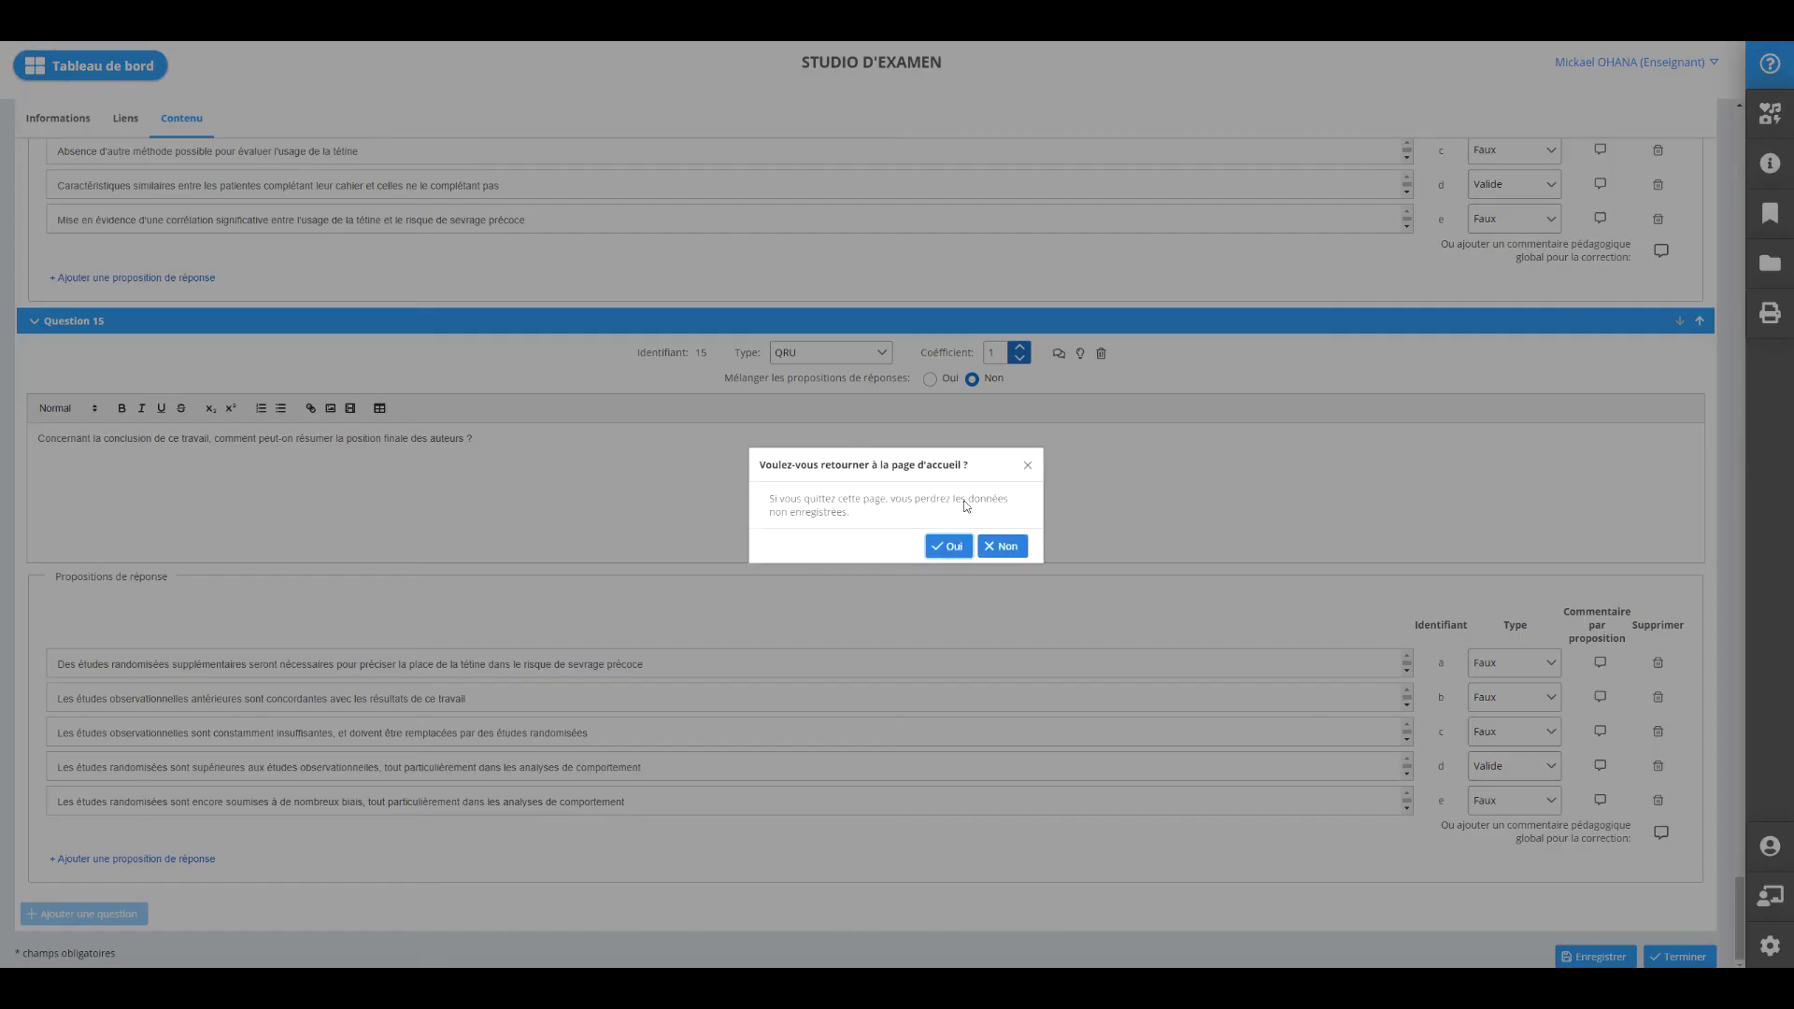
left_click(945, 547)
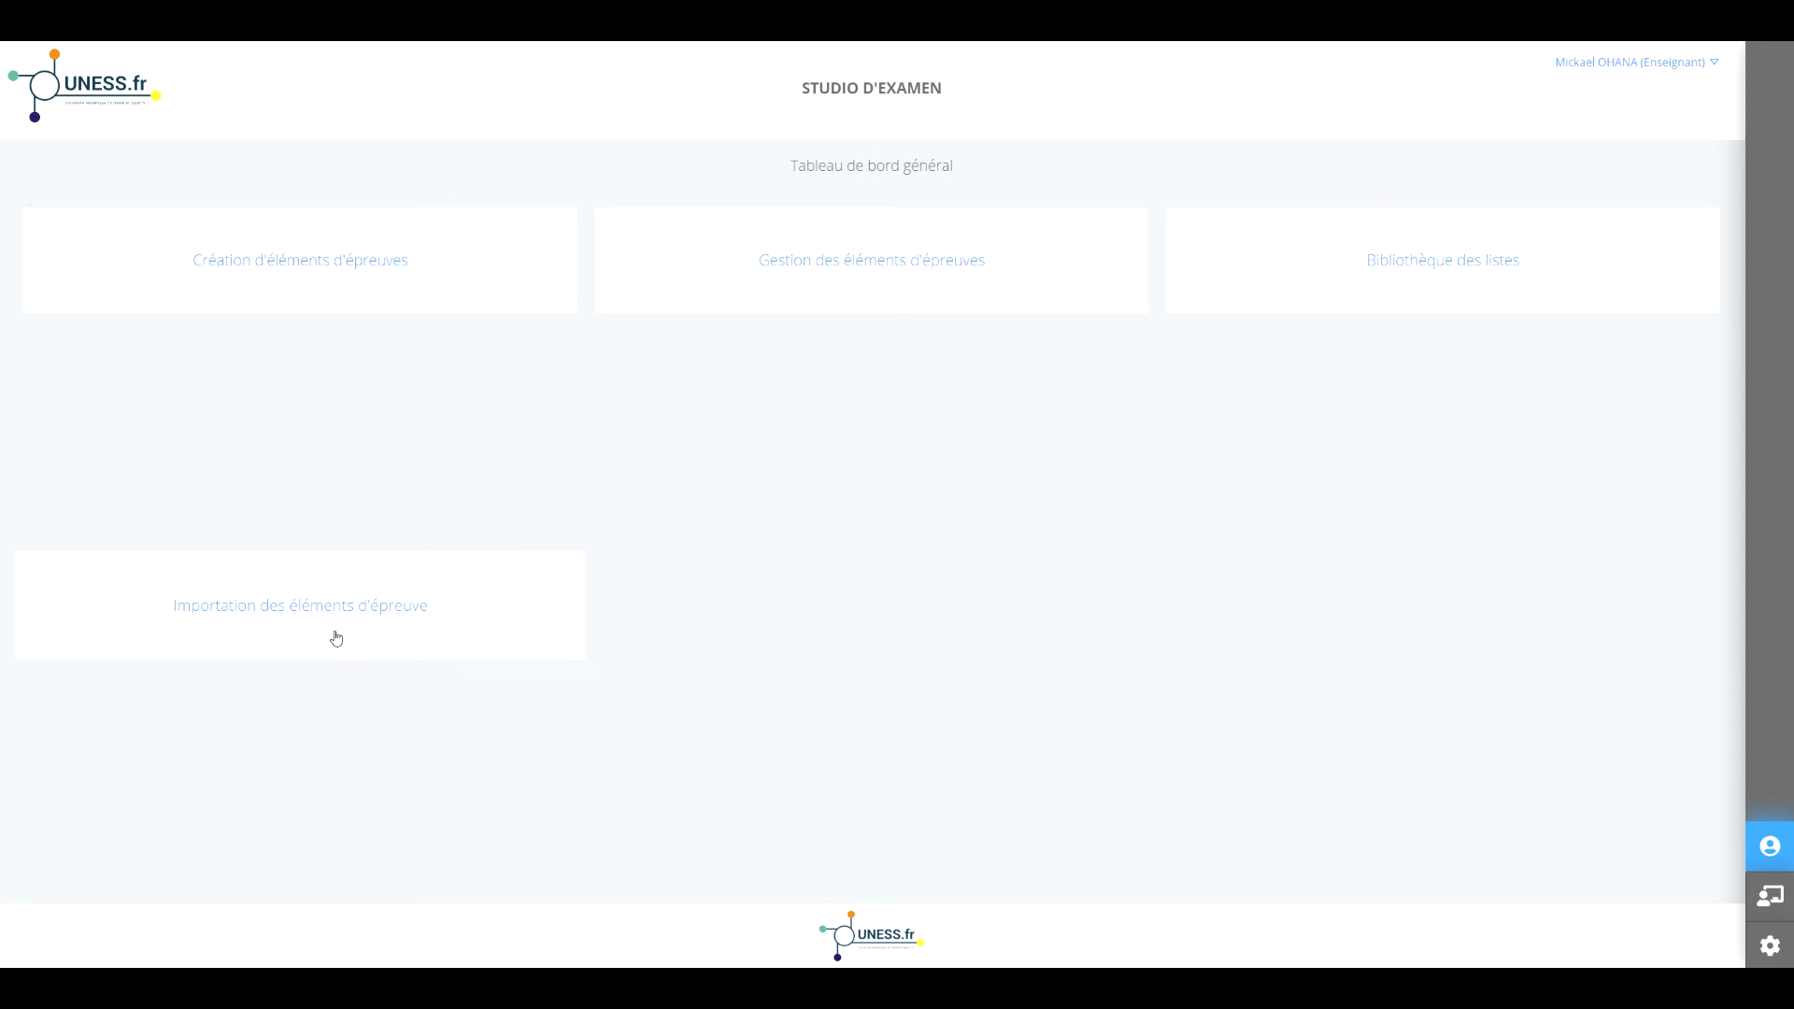
left_click(1377, 255)
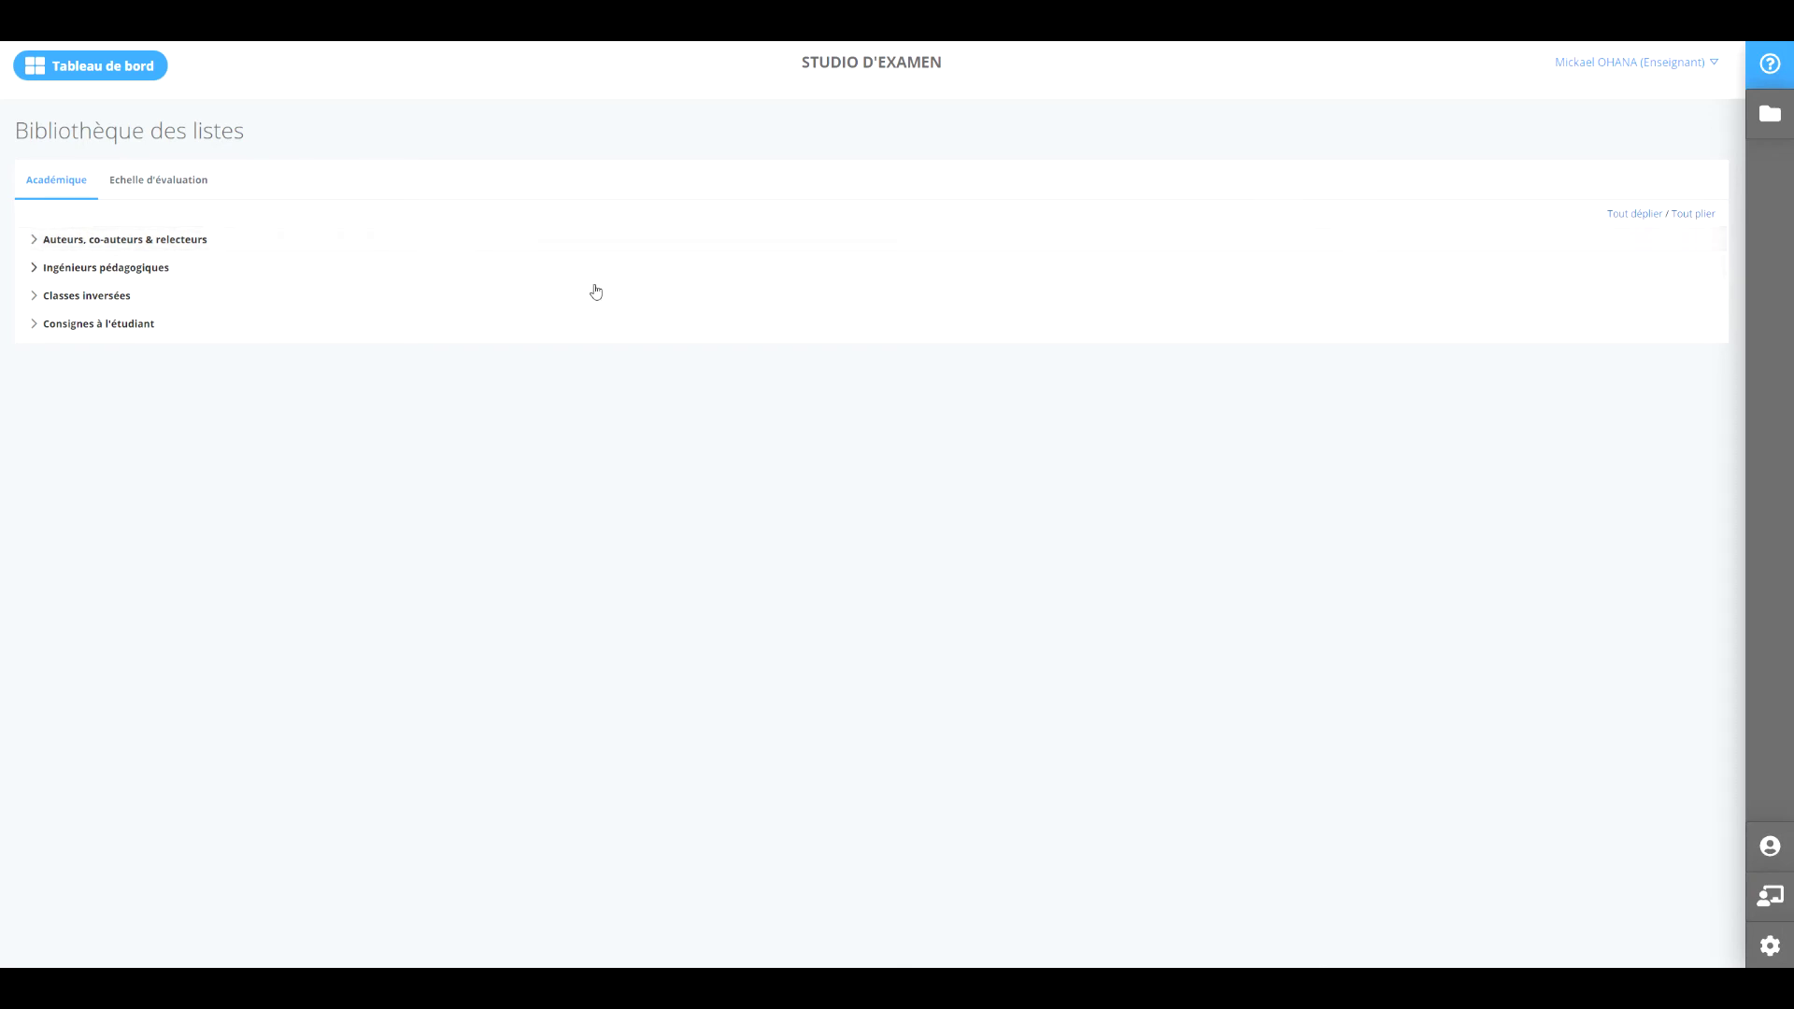
left_click(131, 239)
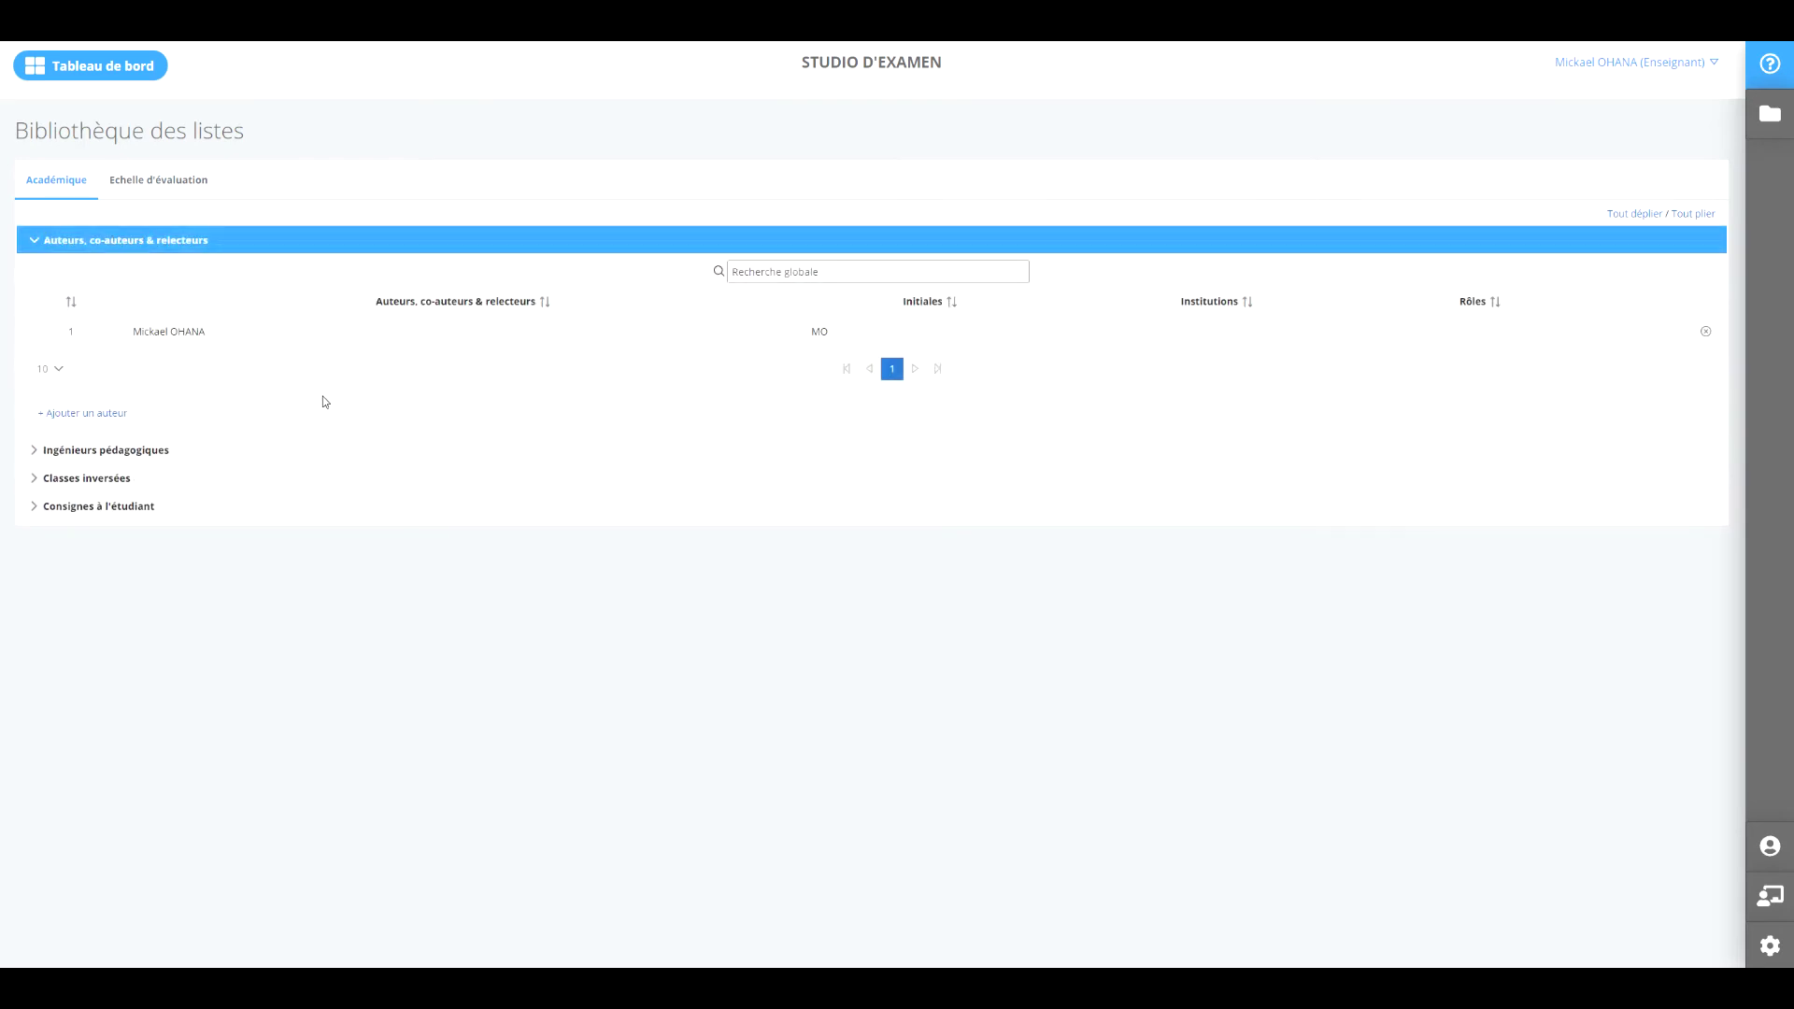
left_click(807, 271)
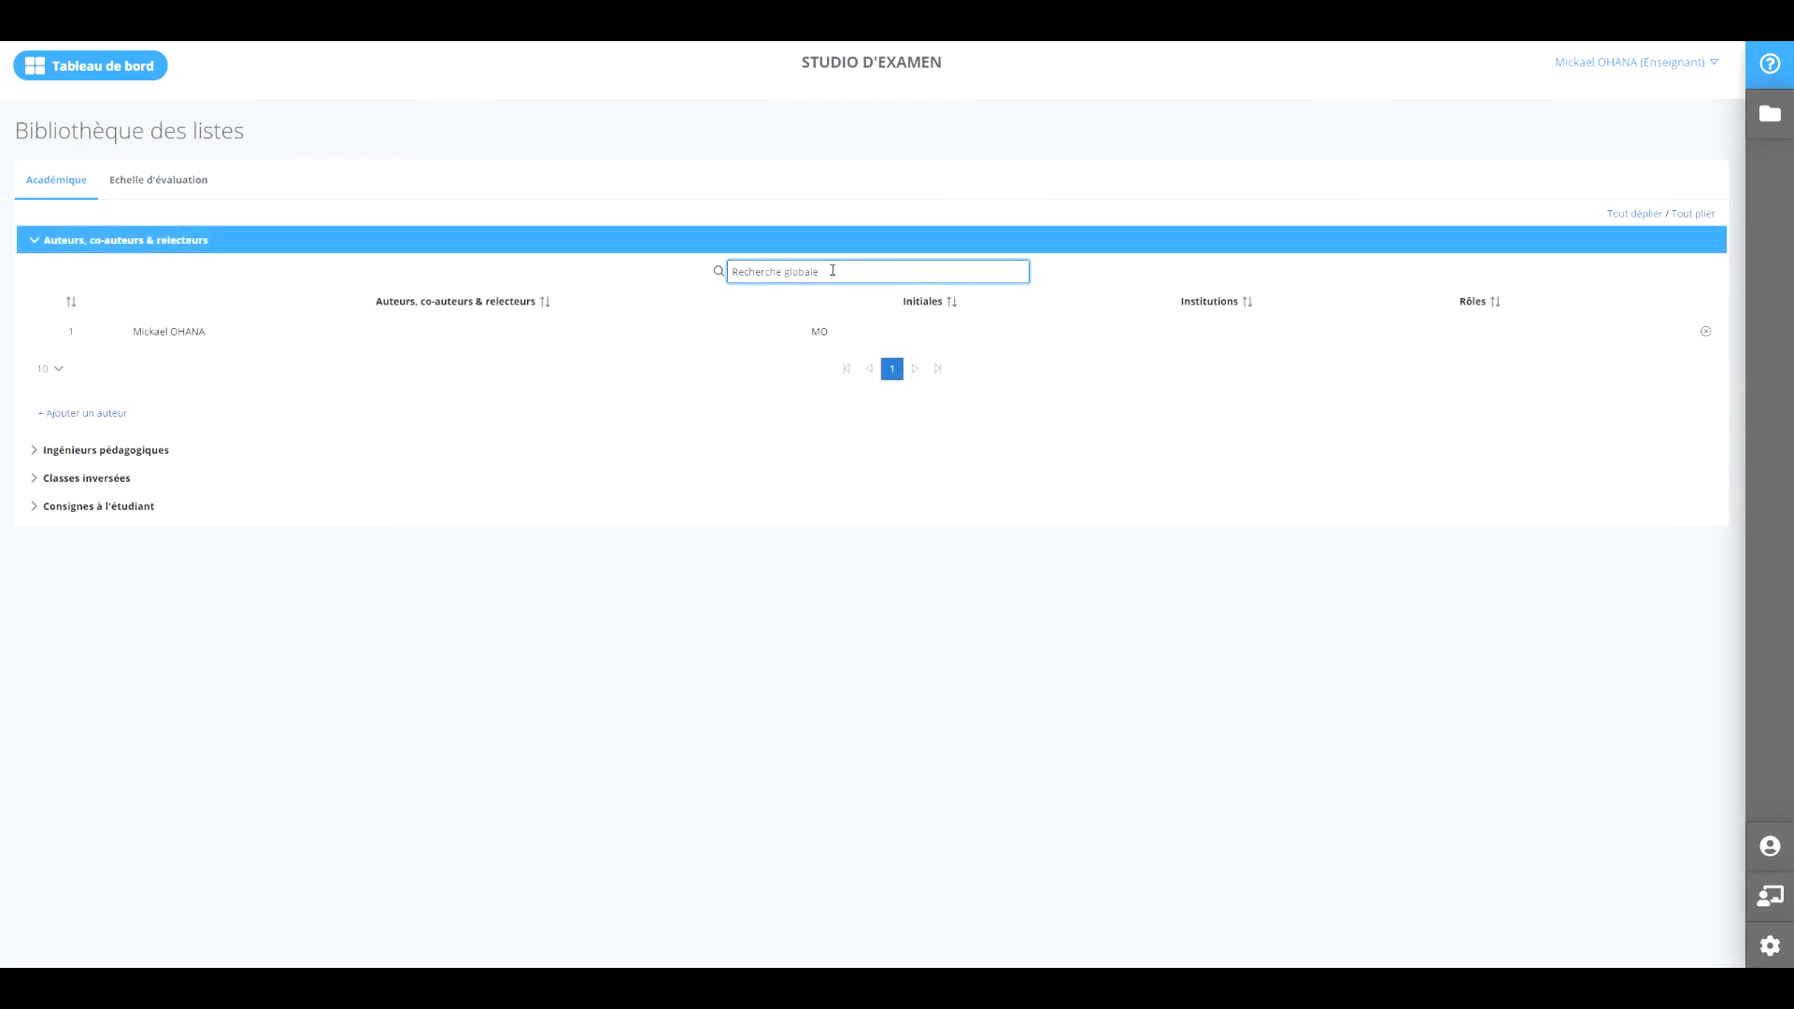
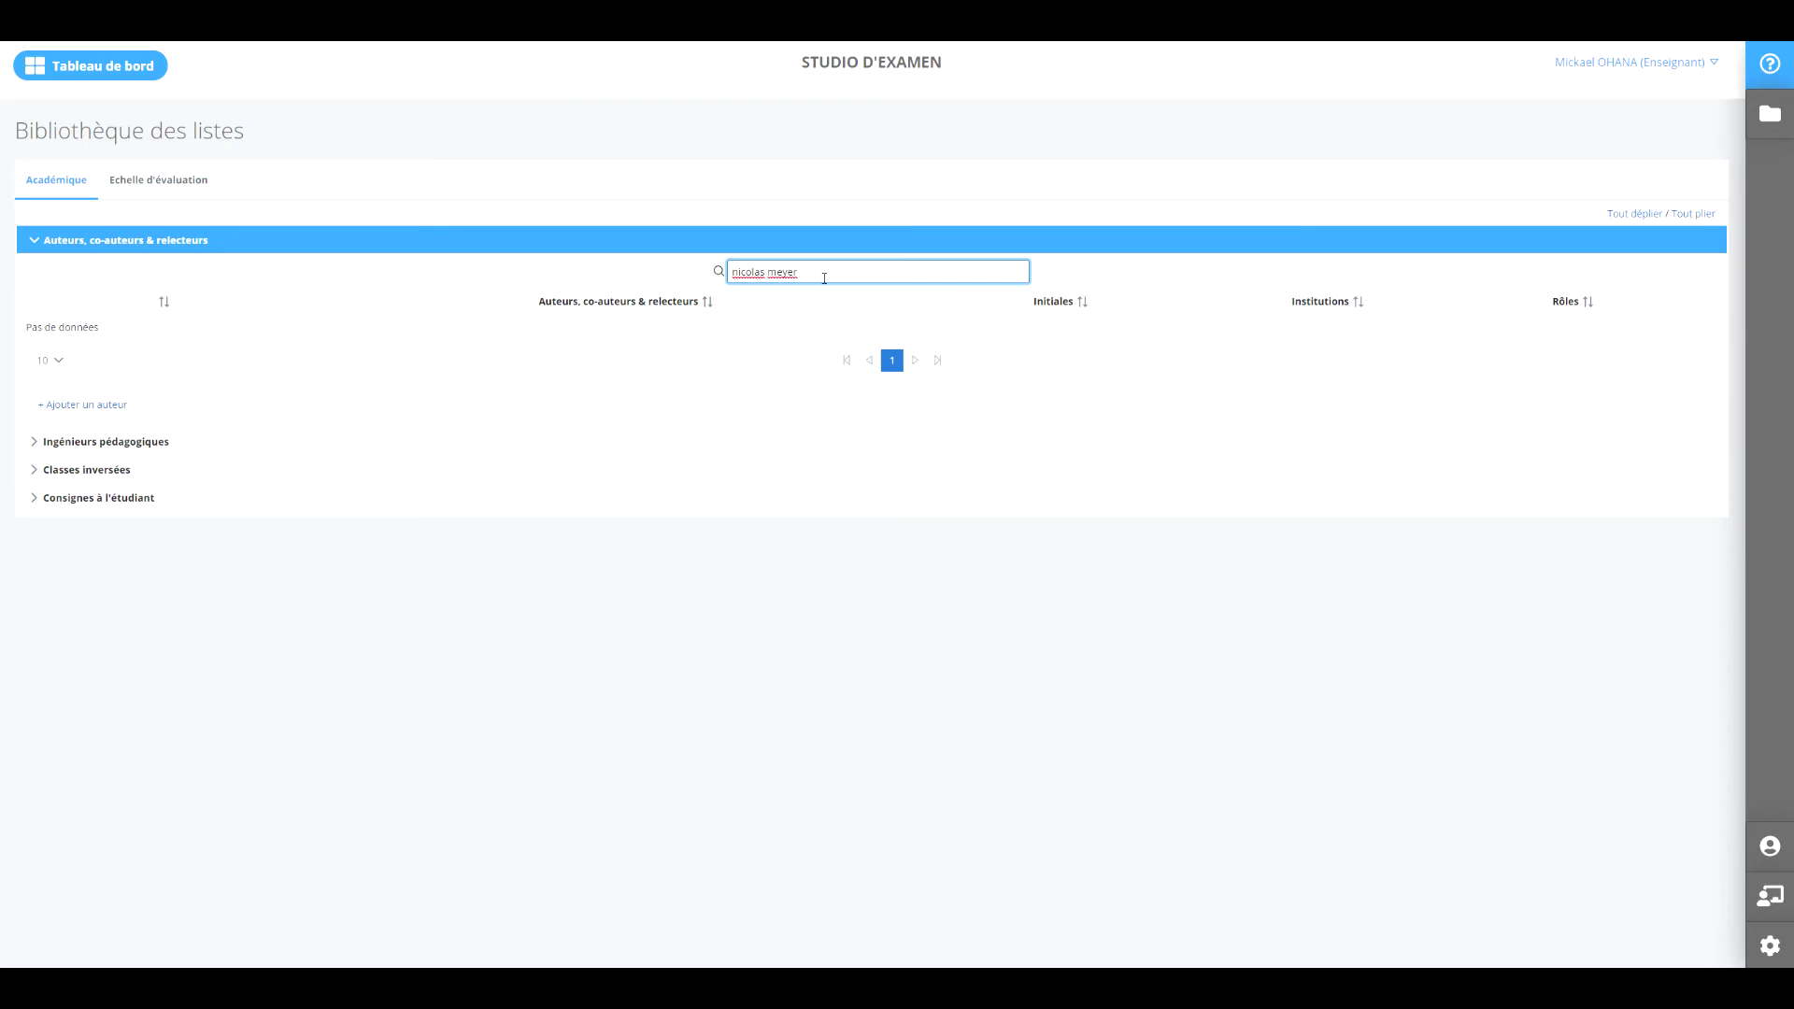
left_click_drag(793, 272, 702, 279)
left_click(174, 186)
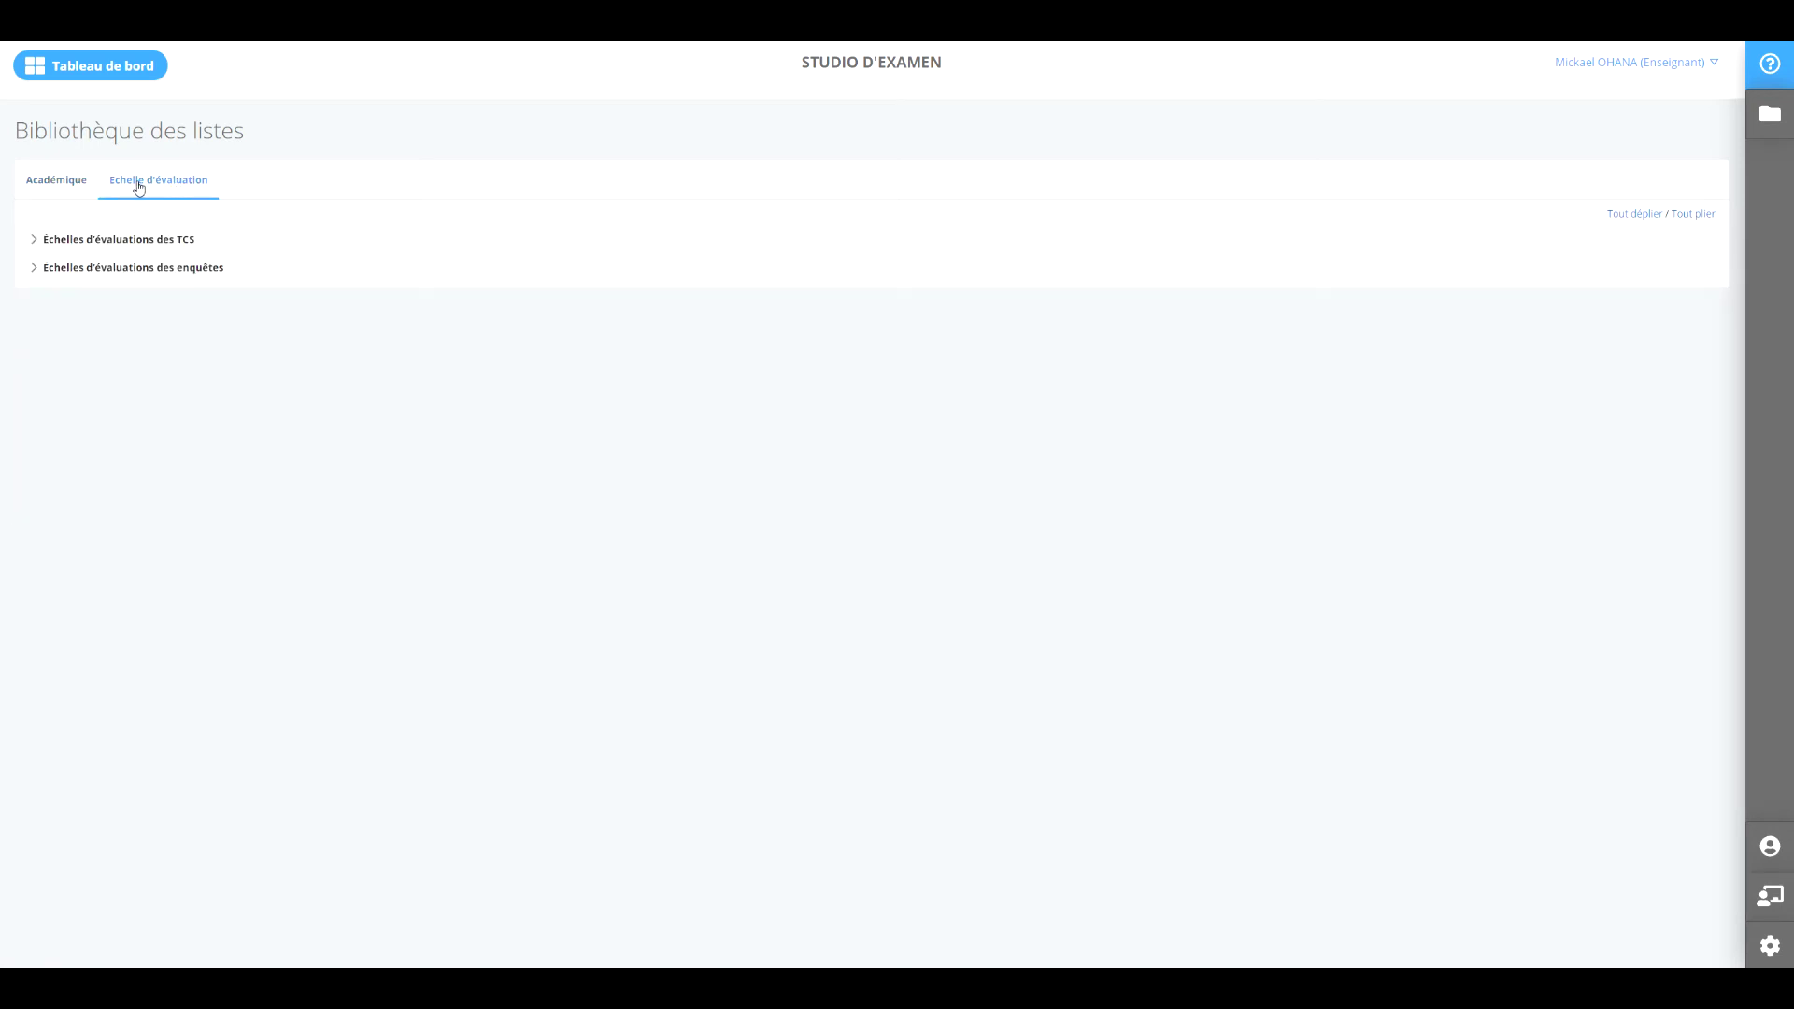
left_click(116, 75)
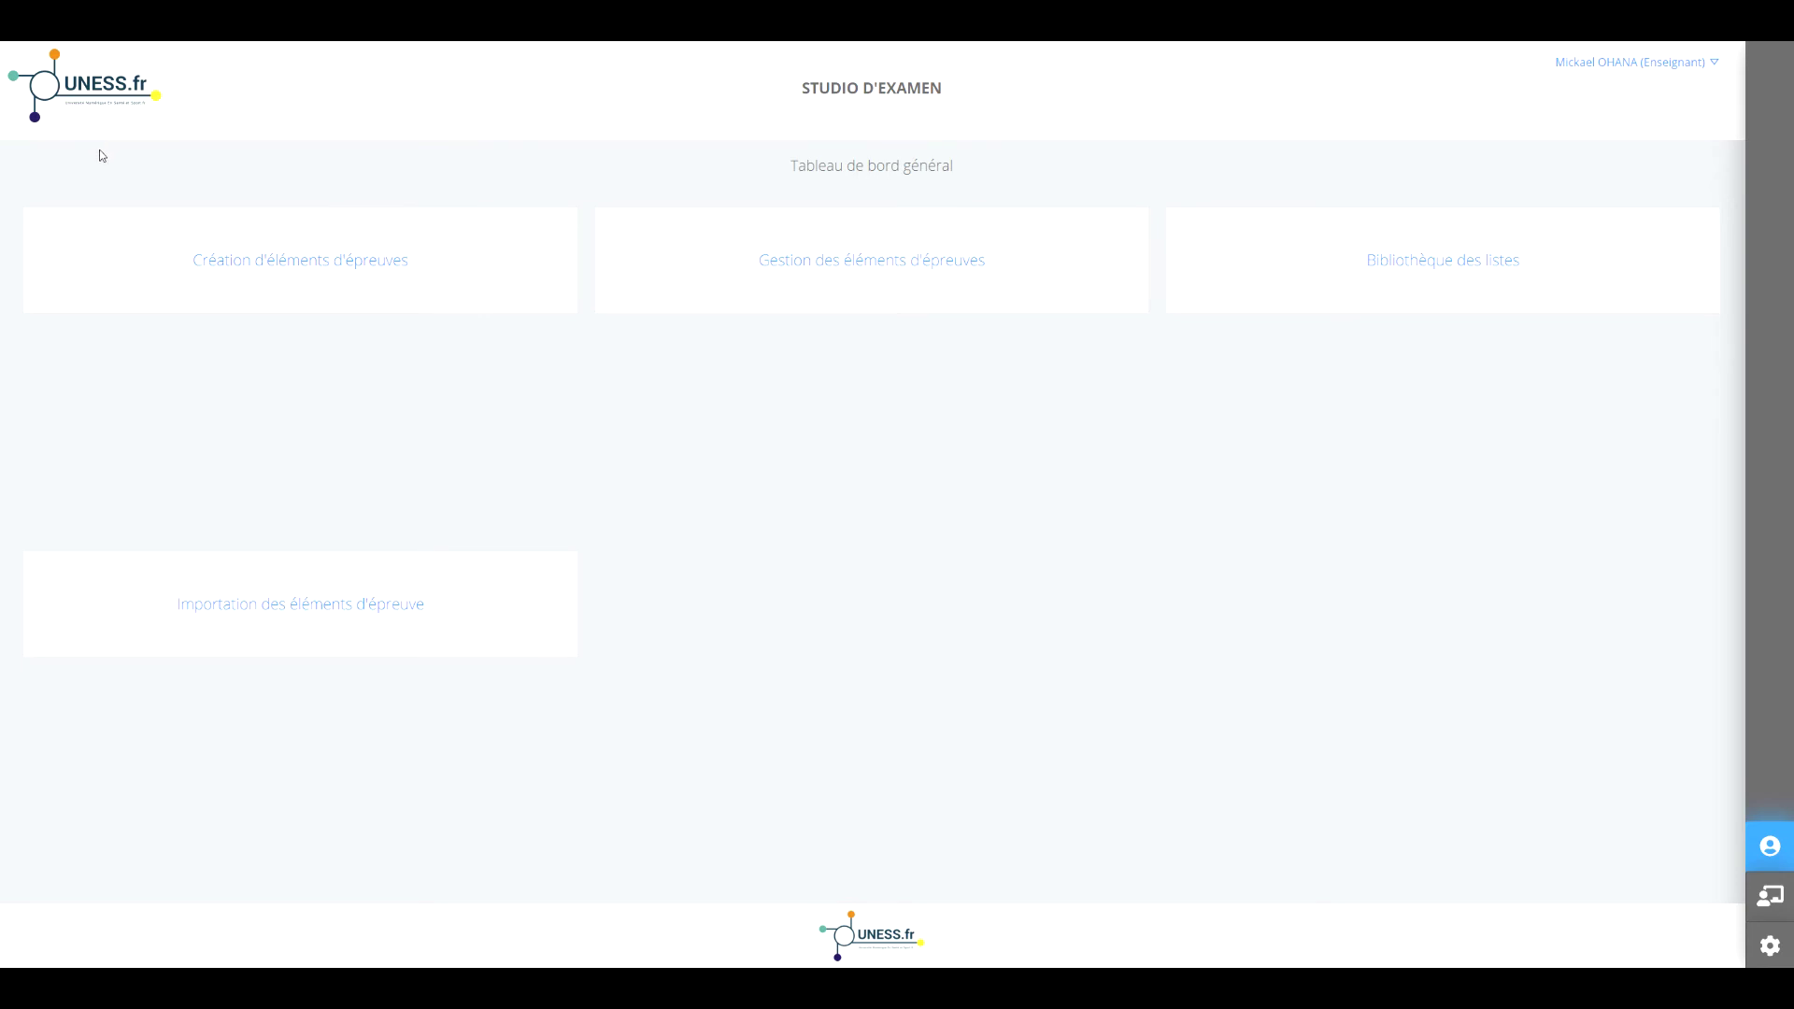
left_click(829, 273)
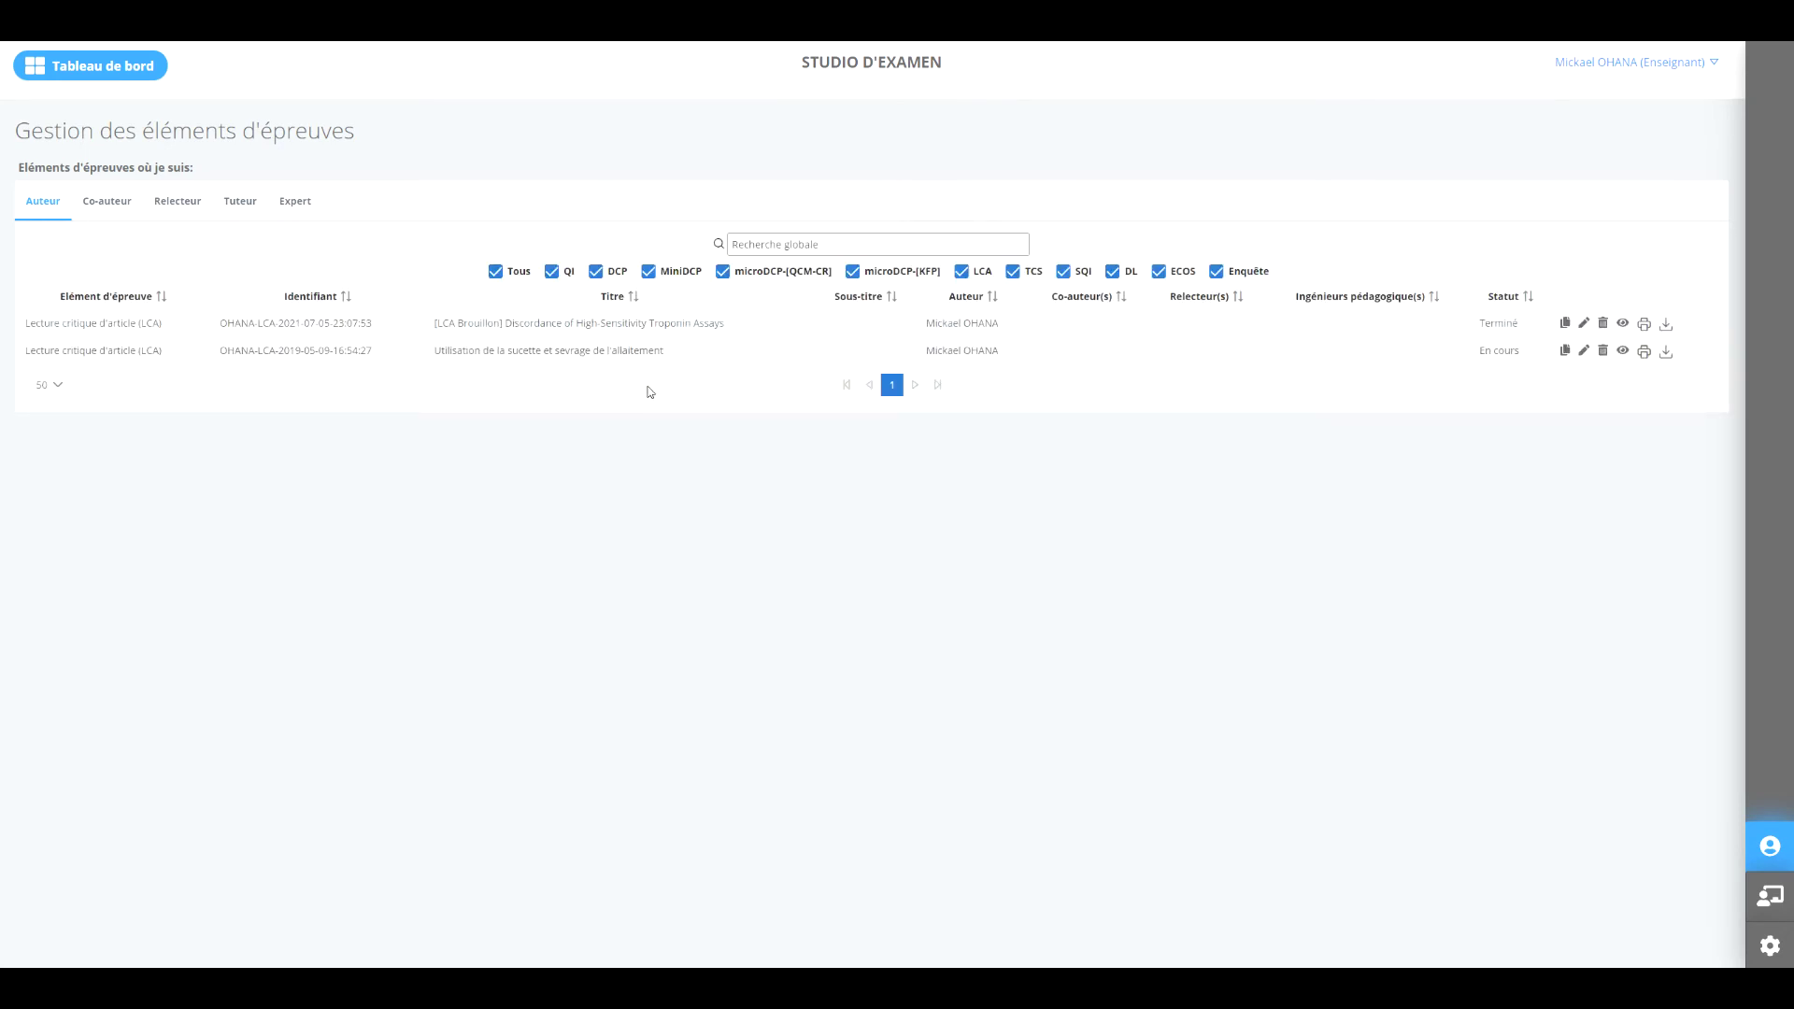
left_click(1564, 324)
left_click(94, 73)
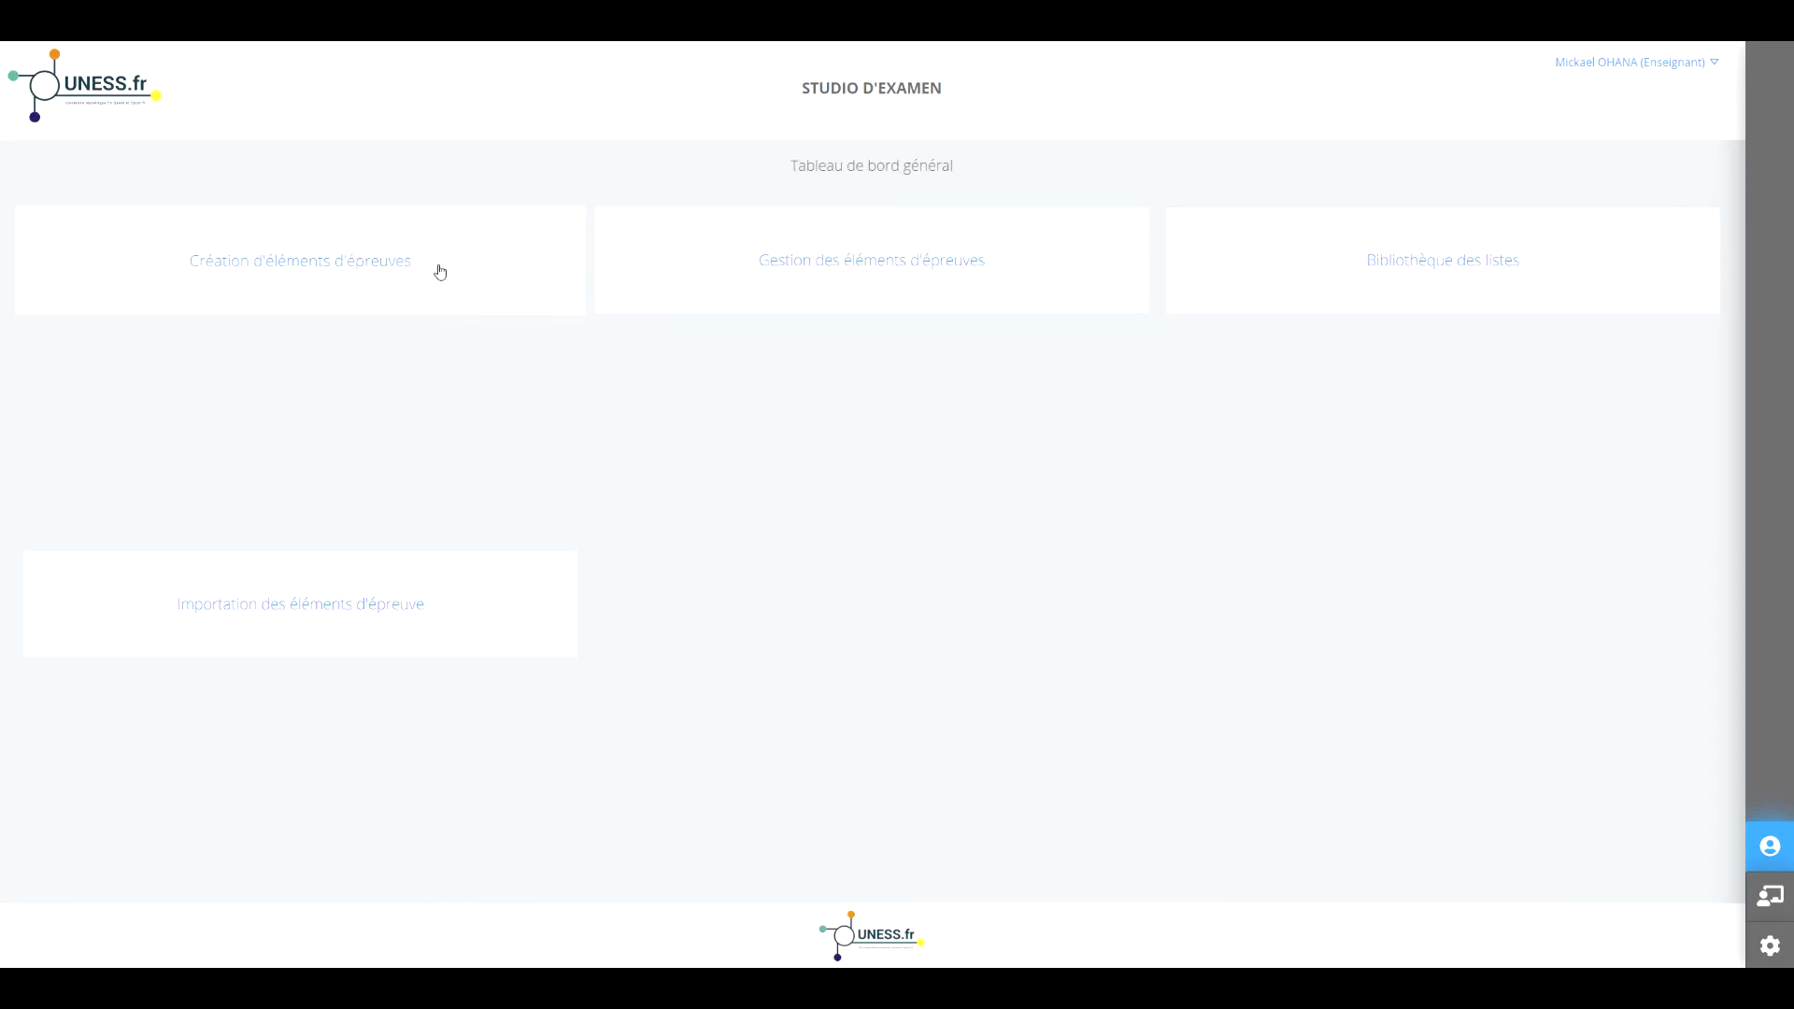
left_click(386, 271)
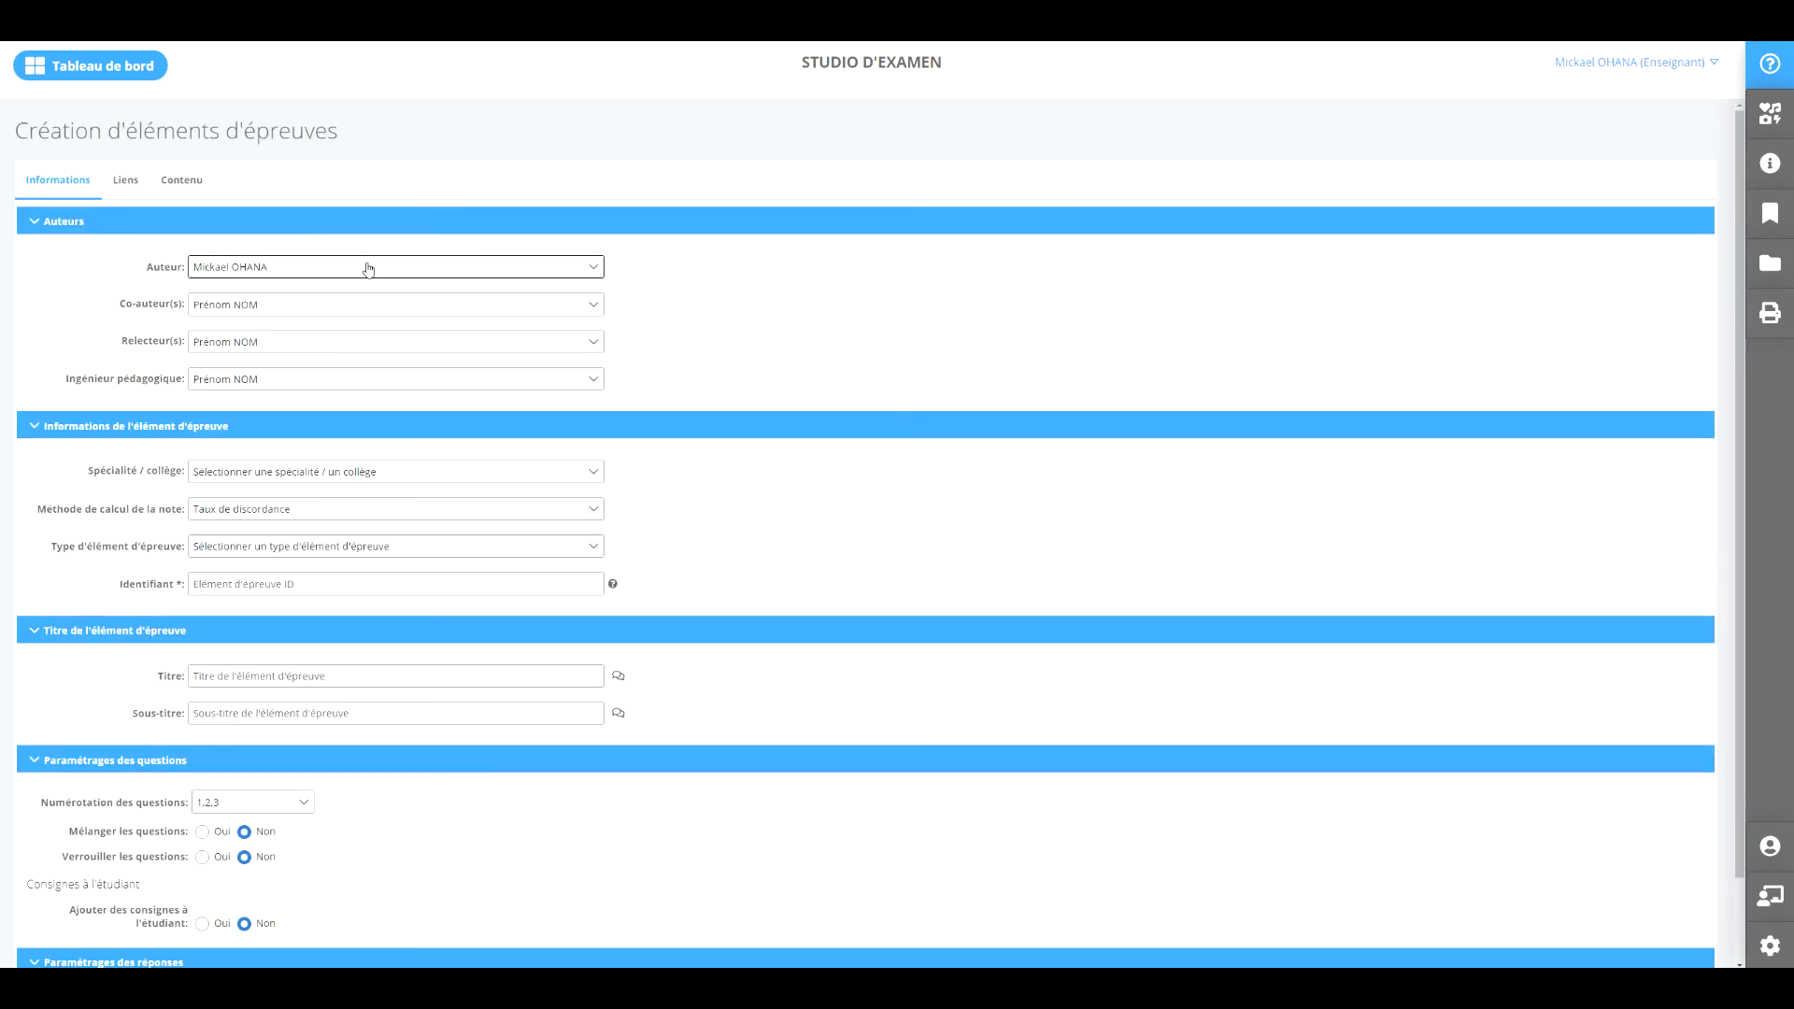
left_click(341, 305)
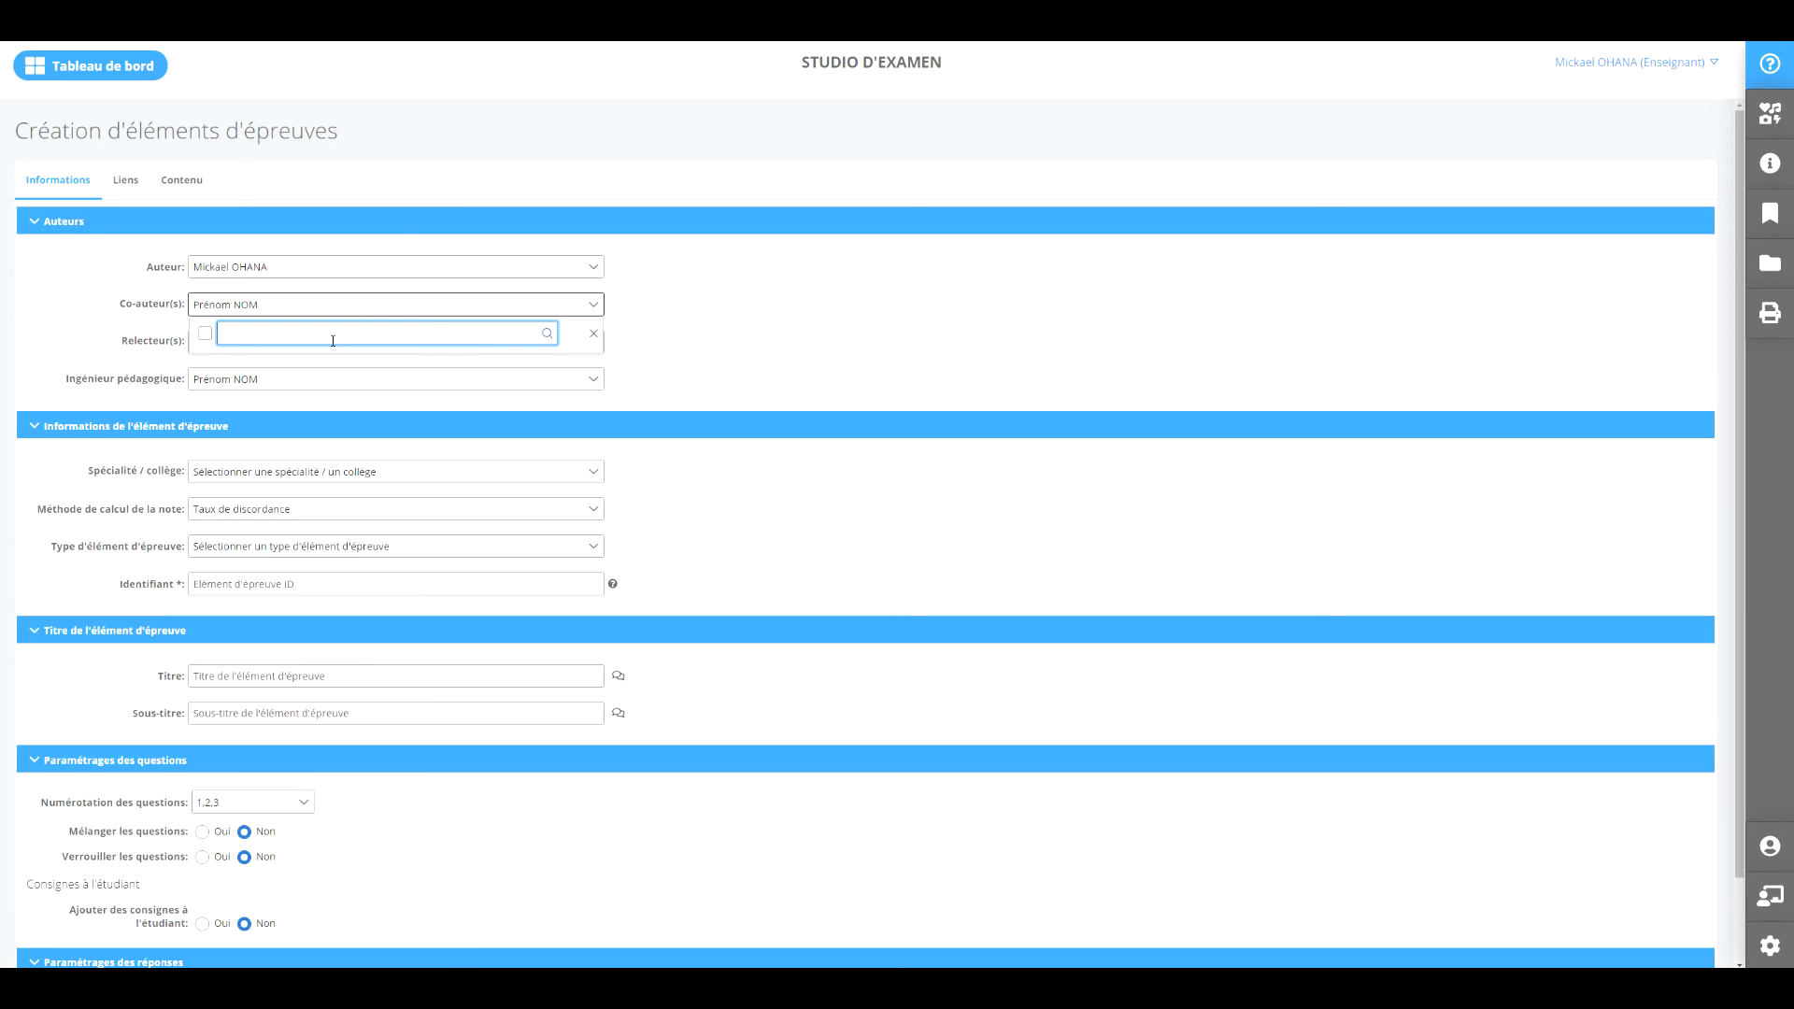
left_click(752, 311)
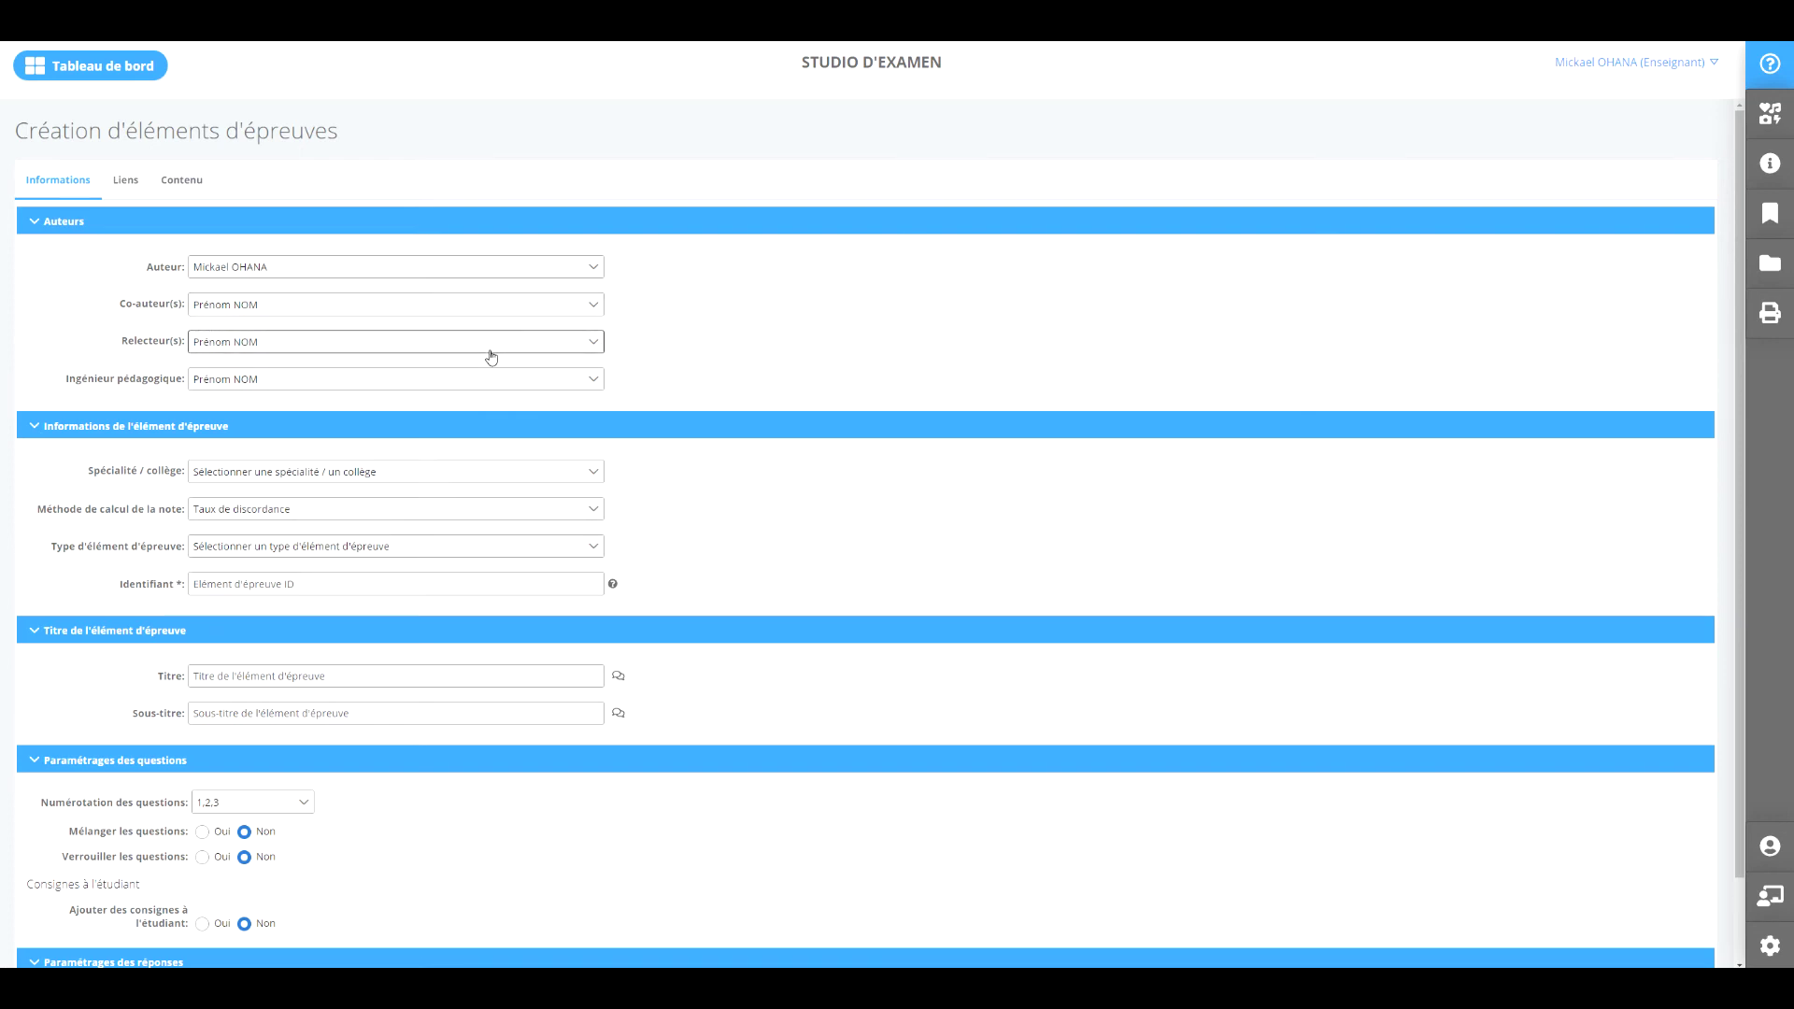
left_click(472, 310)
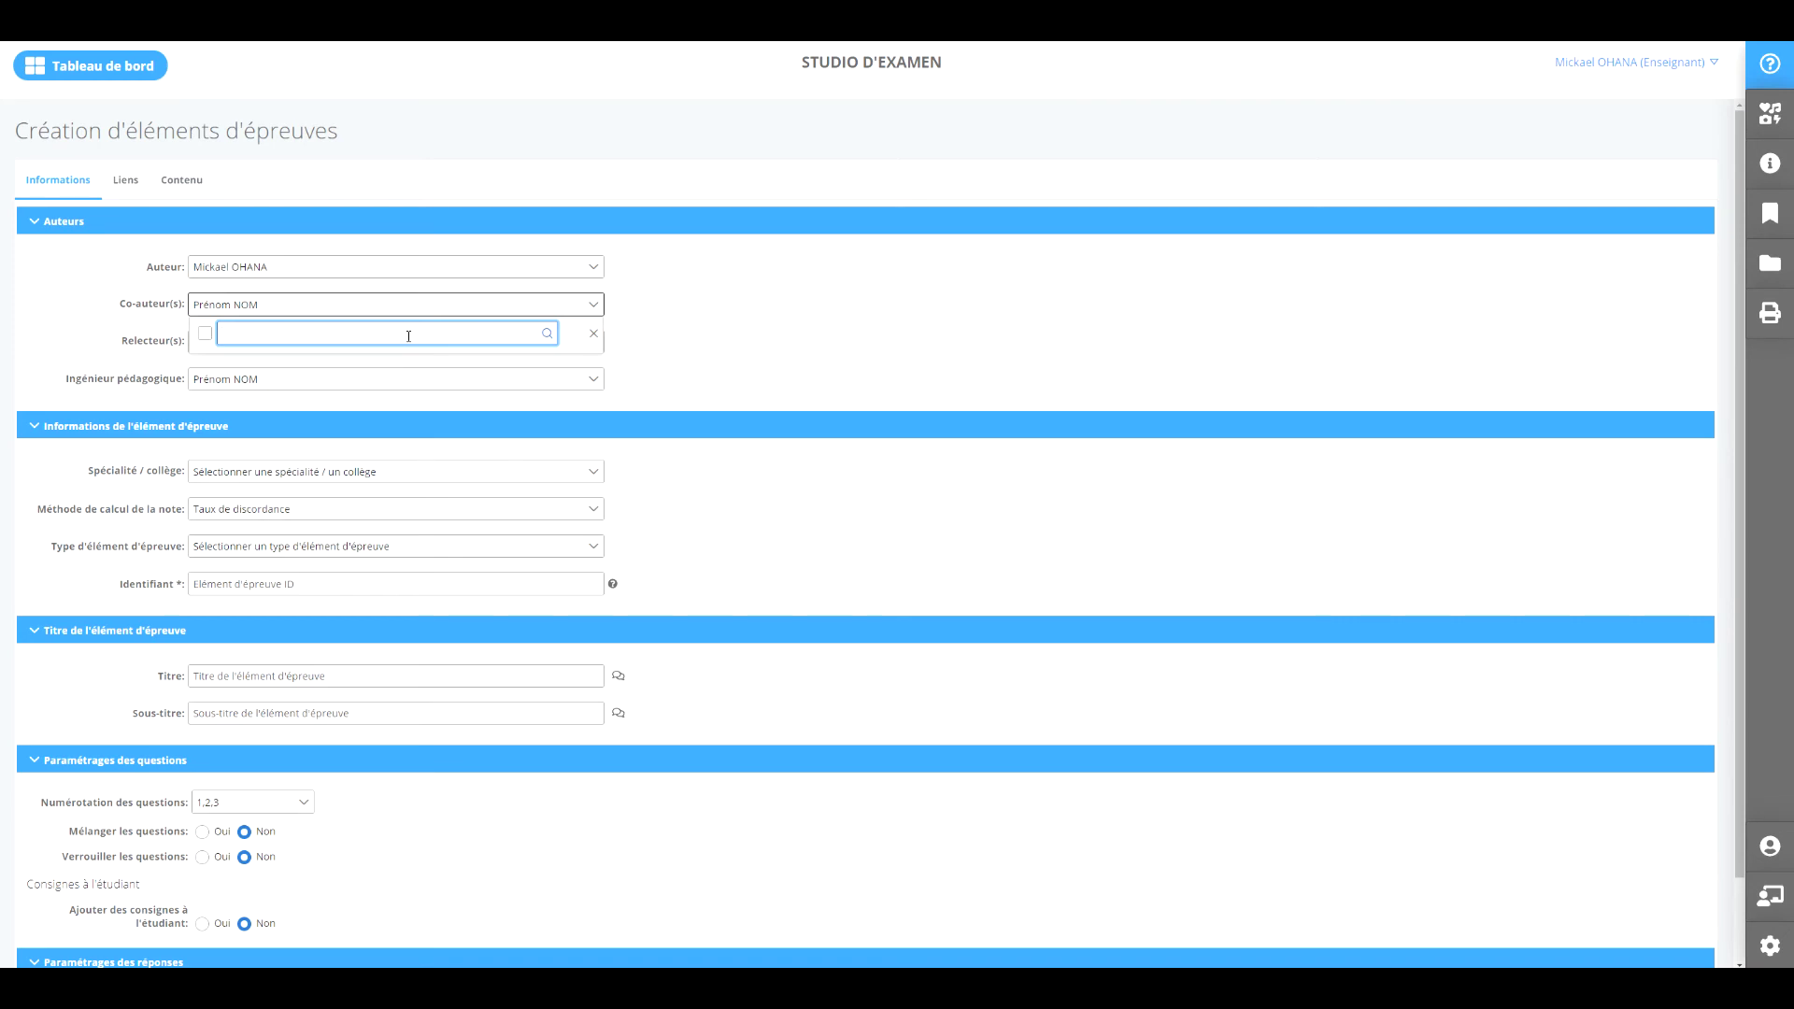
left_click(734, 297)
scroll(701, 322, "down", 2)
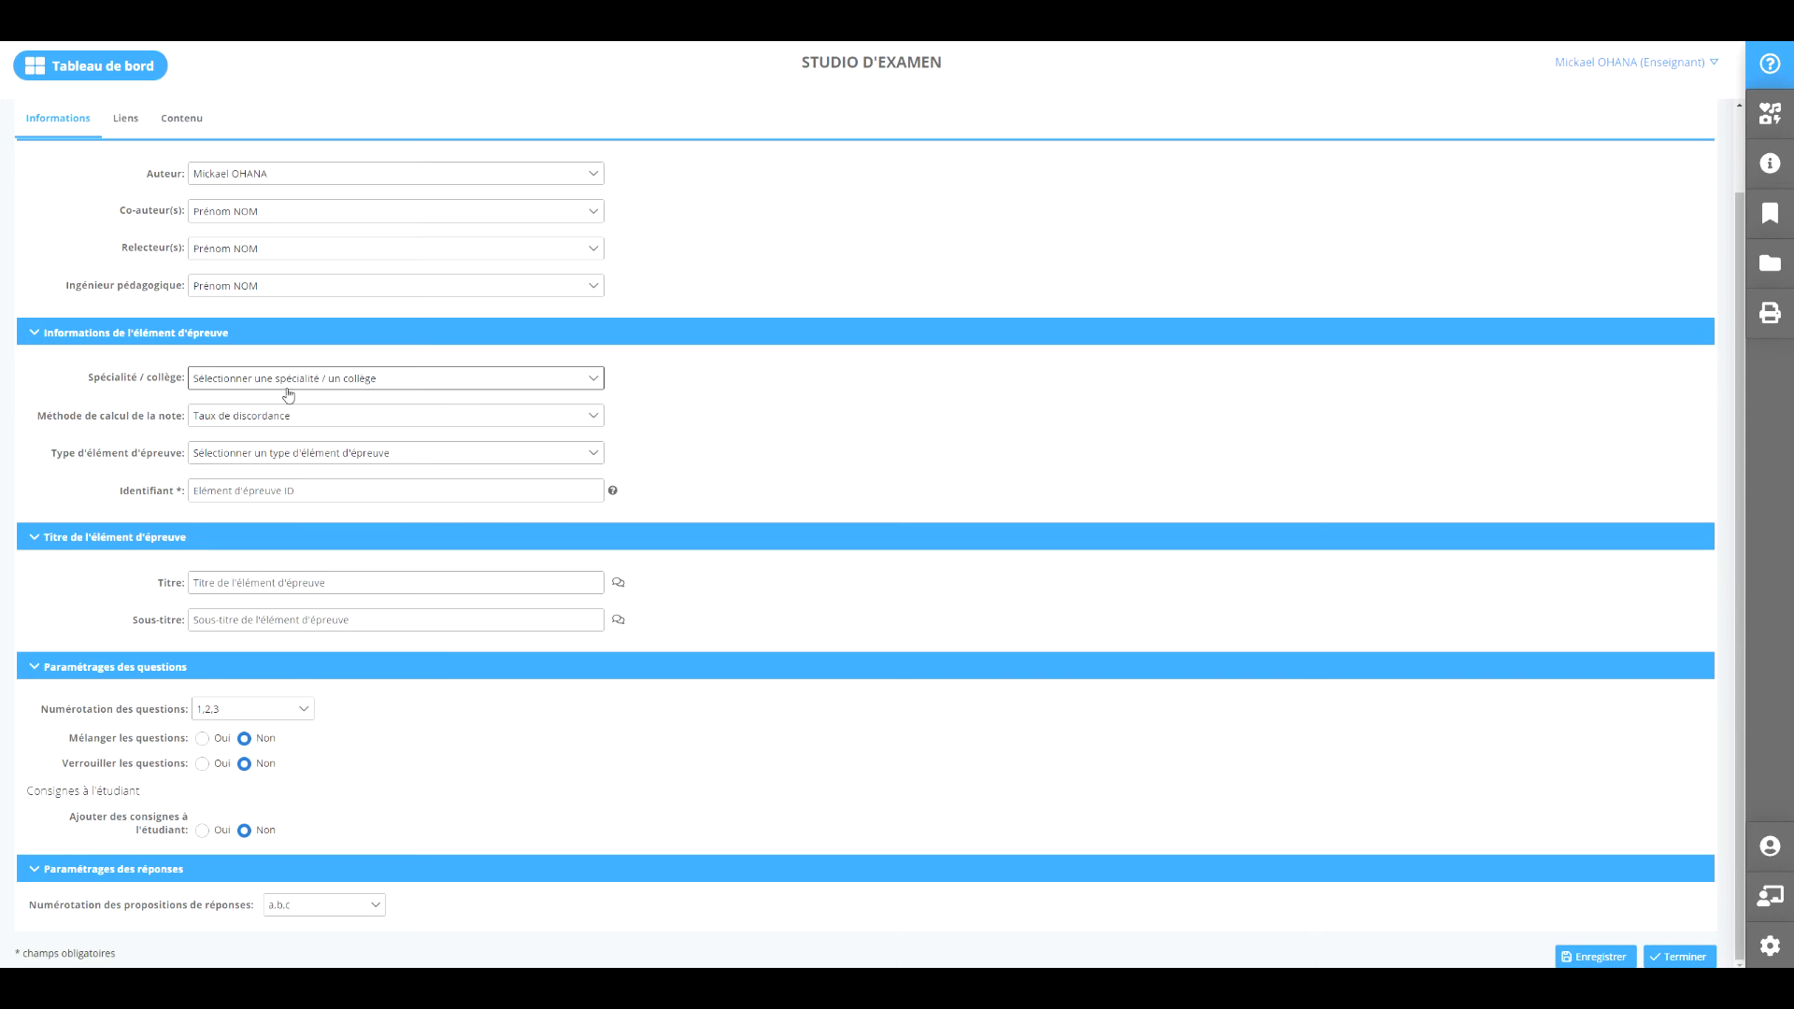
Set the exam element type to 'Questions isolées (QI)'.
left_click(348, 454)
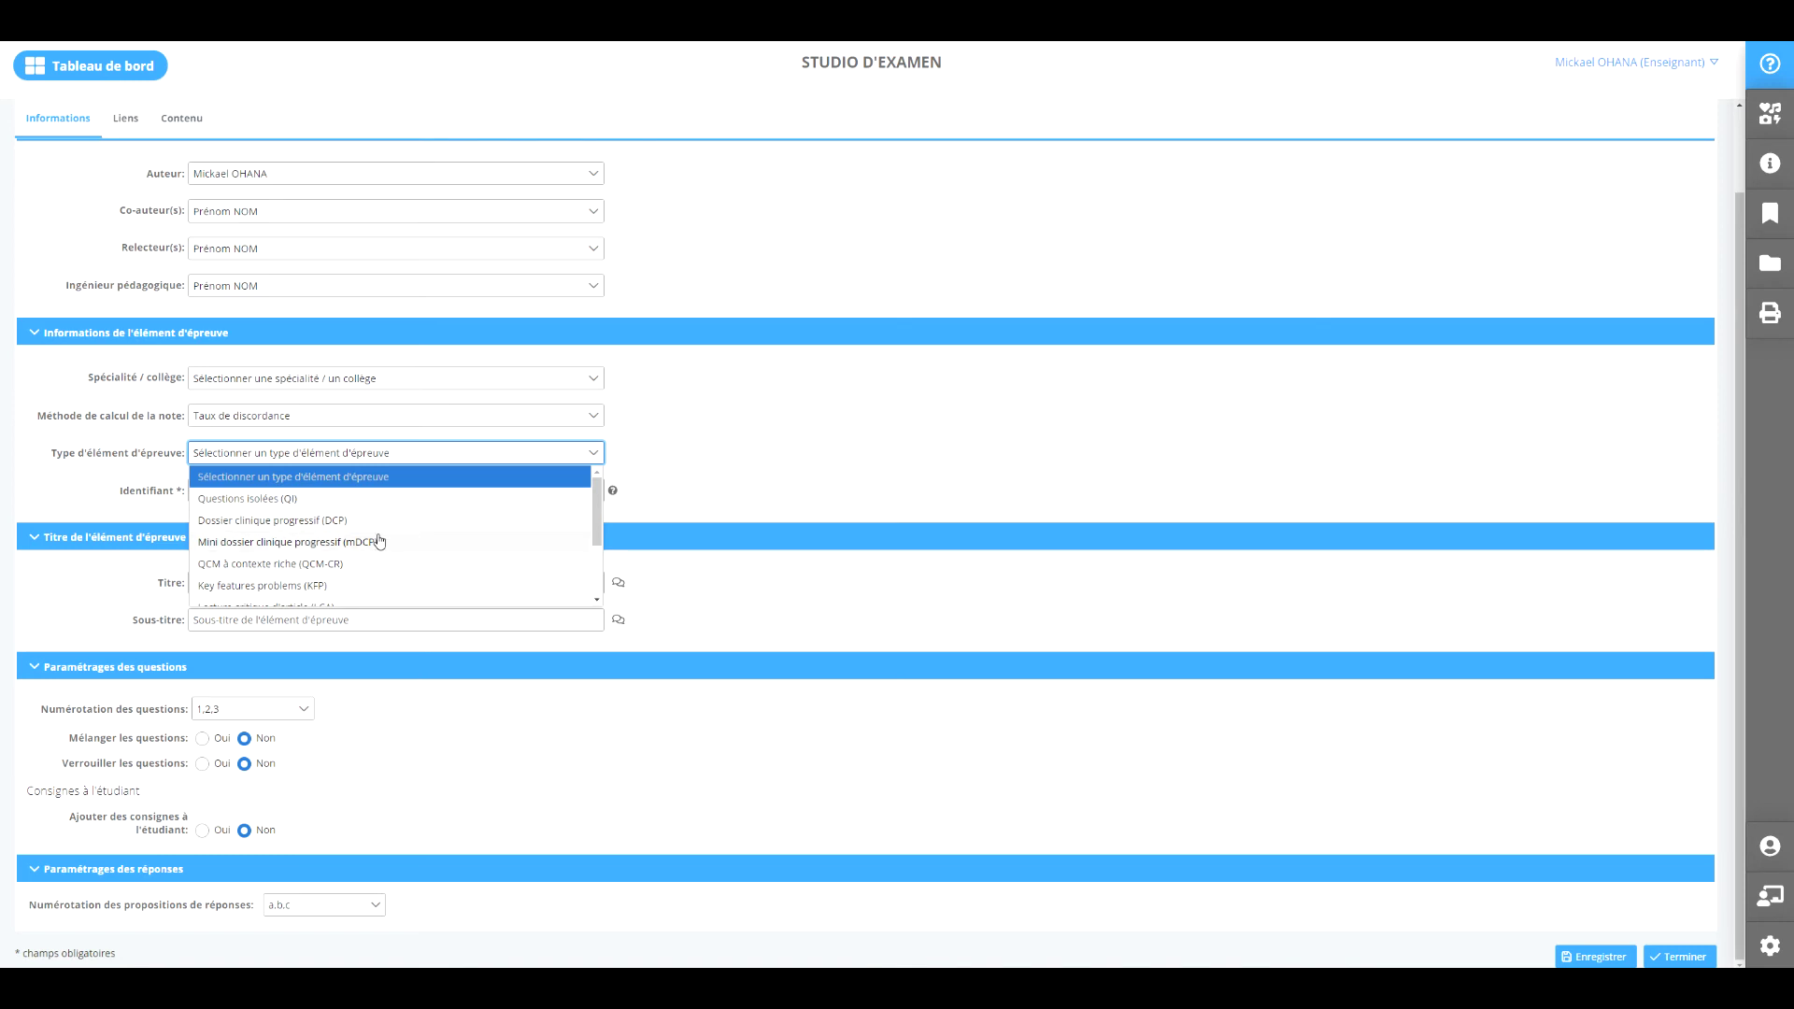
scroll(379, 540, "down", 1)
scroll(376, 536, "down", 1)
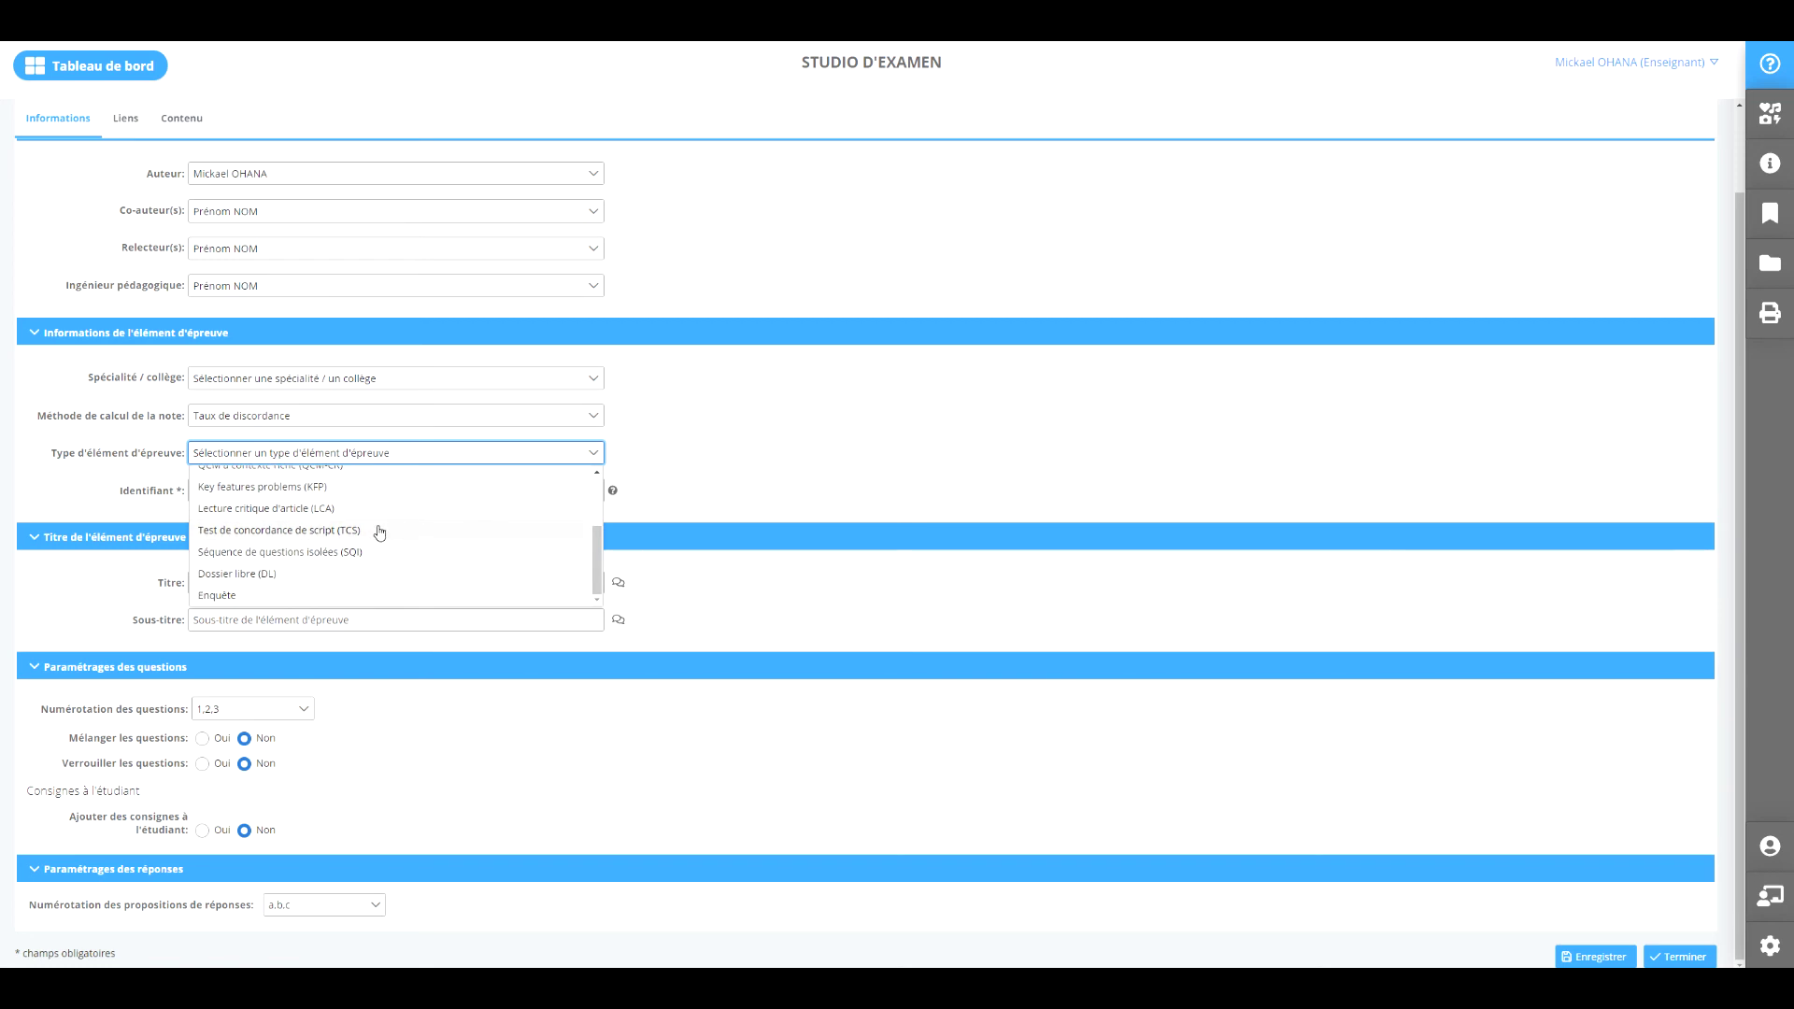
scroll(397, 528, "up", 1)
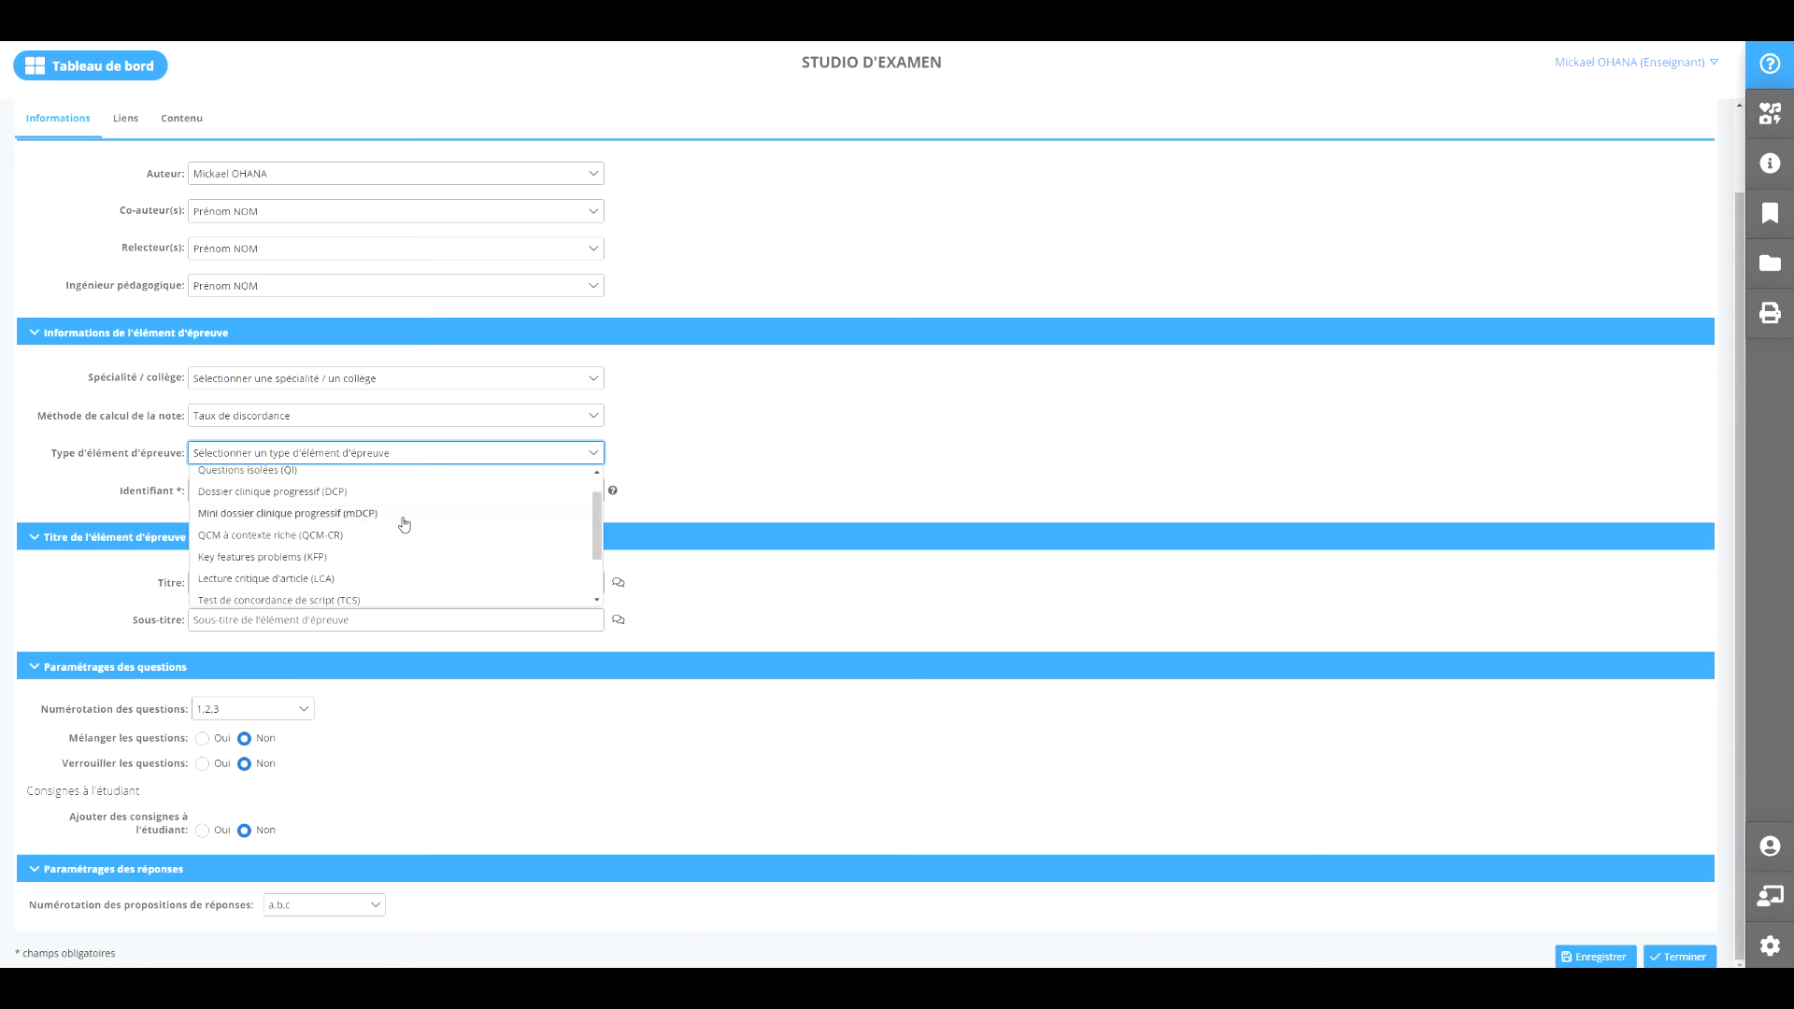
scroll(409, 524, "up", 1)
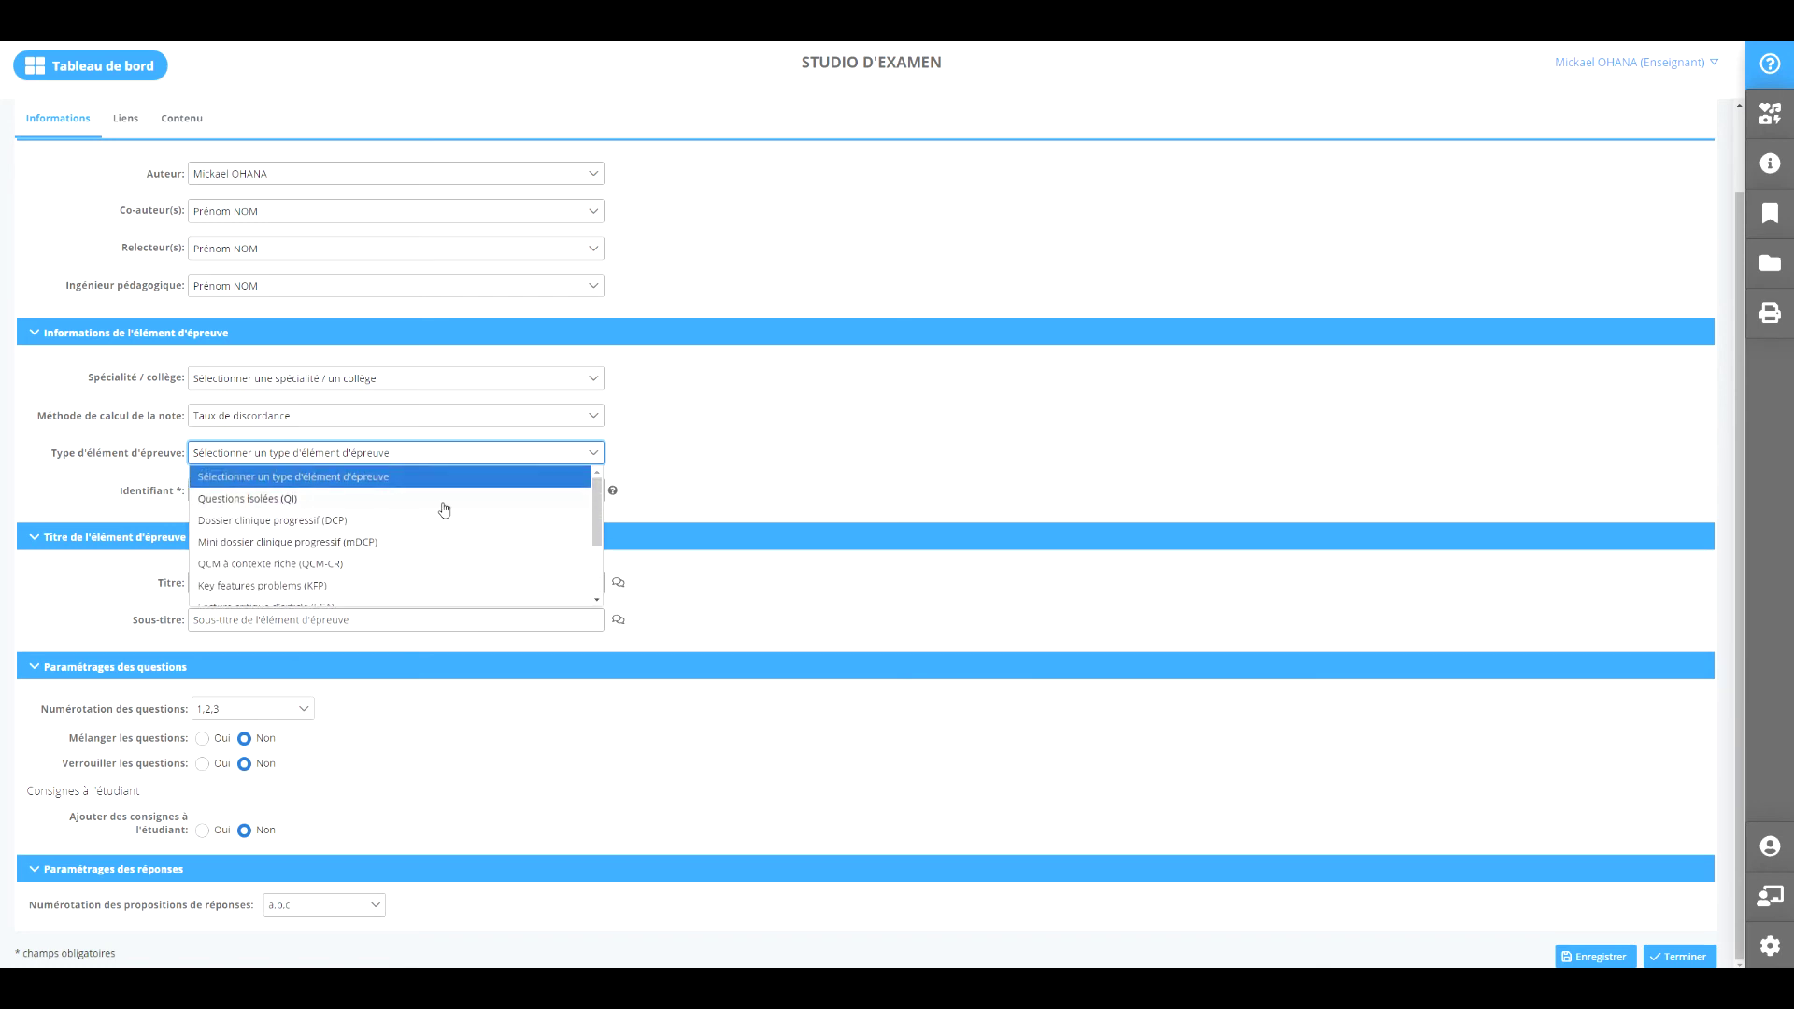
left_click(443, 501)
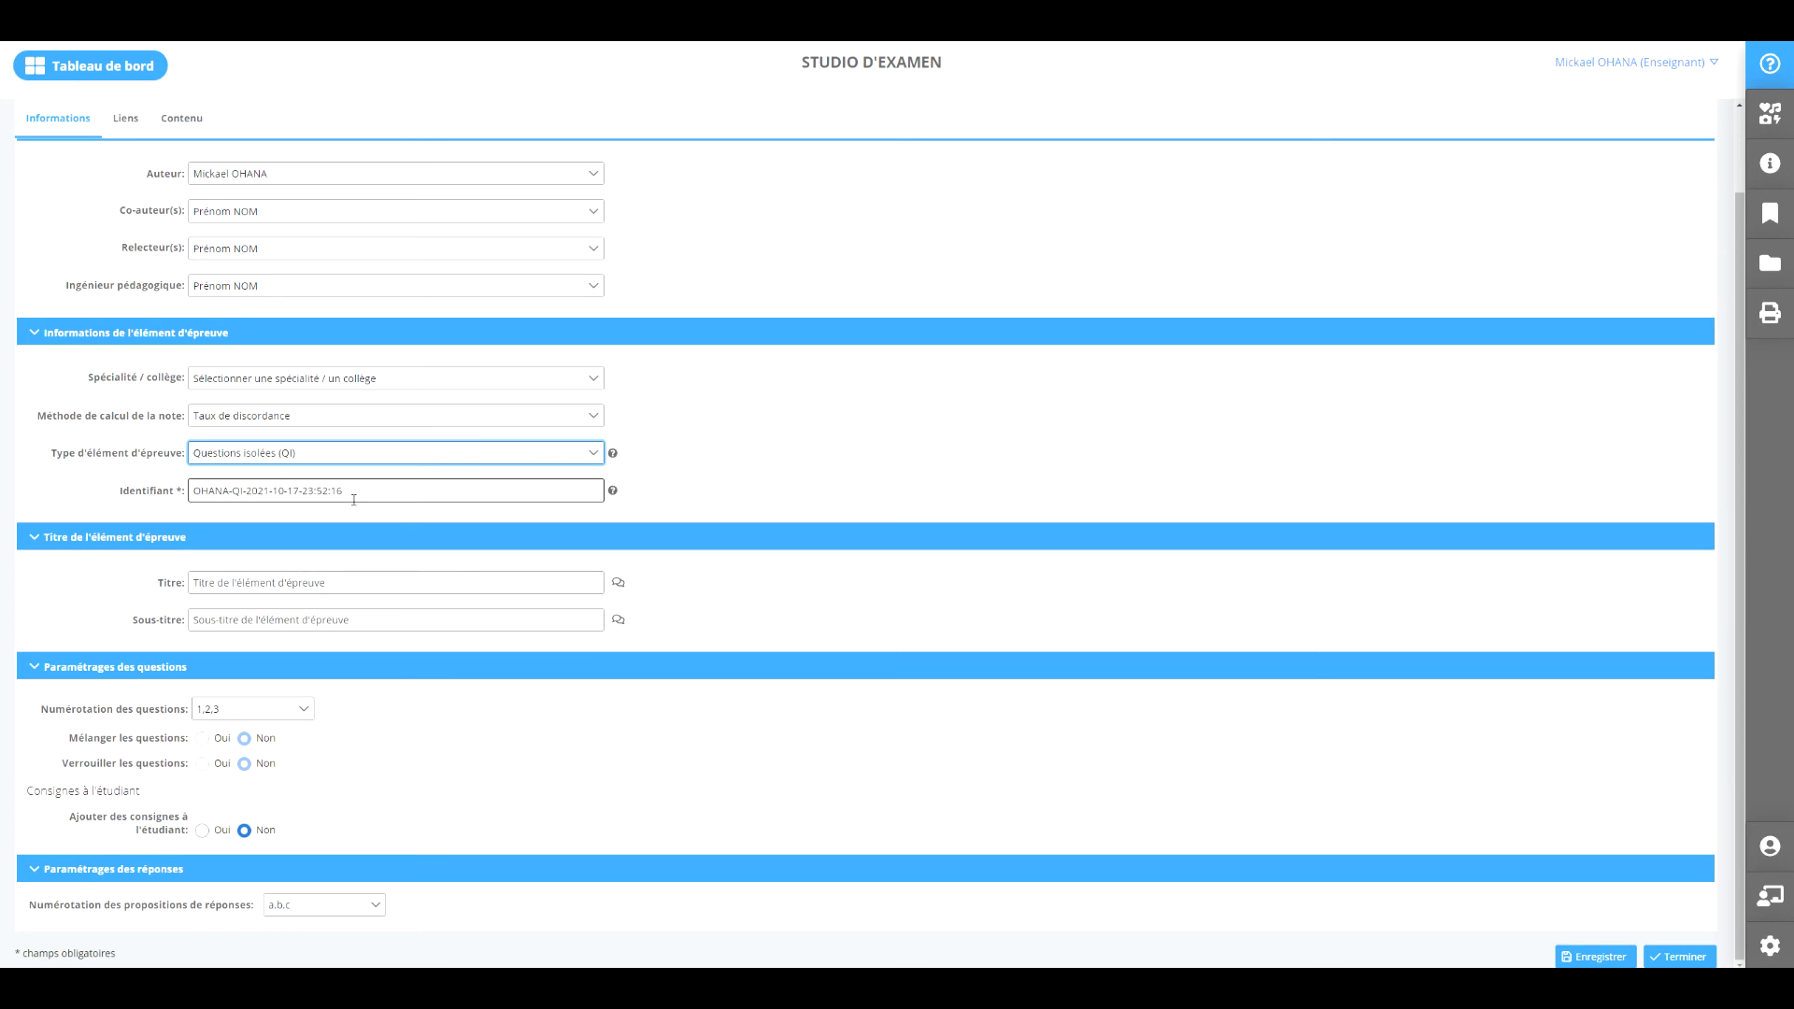
Title the element 'Question Isolée de démonstration' with subtitle 'Nov21-DFAMS2'.
left_click(288, 579)
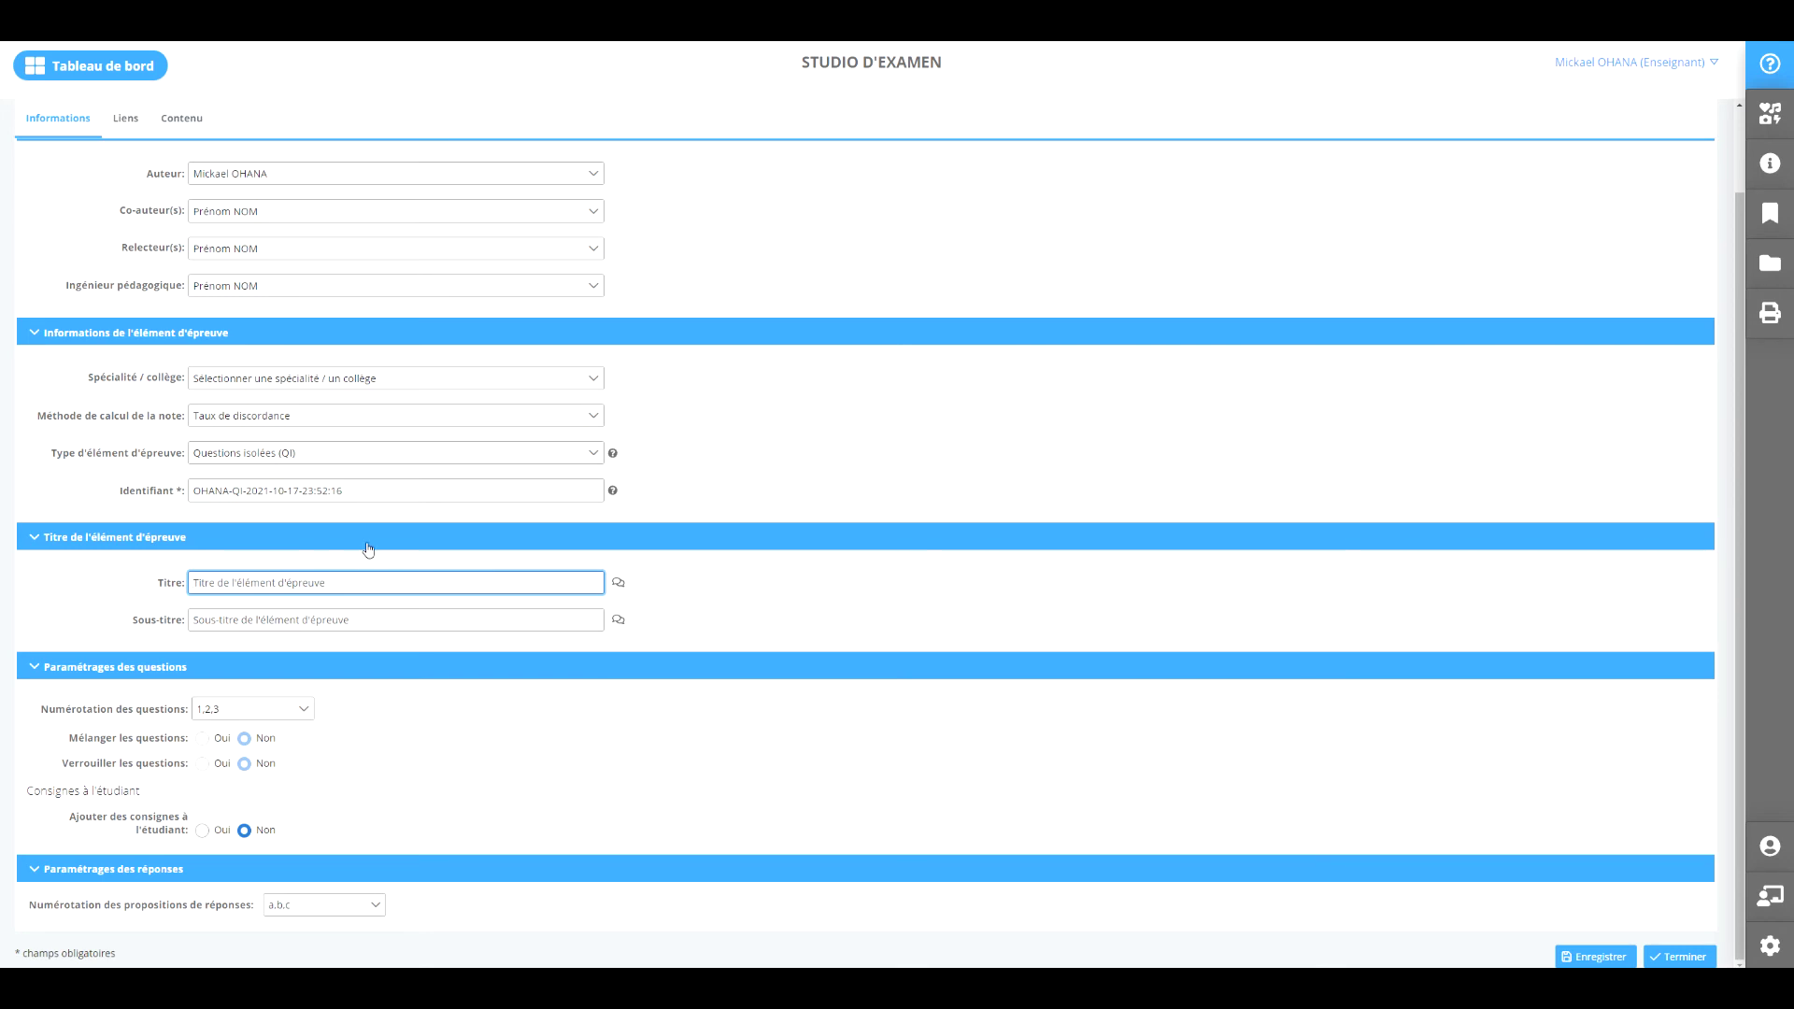
type("Question Isolée de démonstration")
left_click(368, 616)
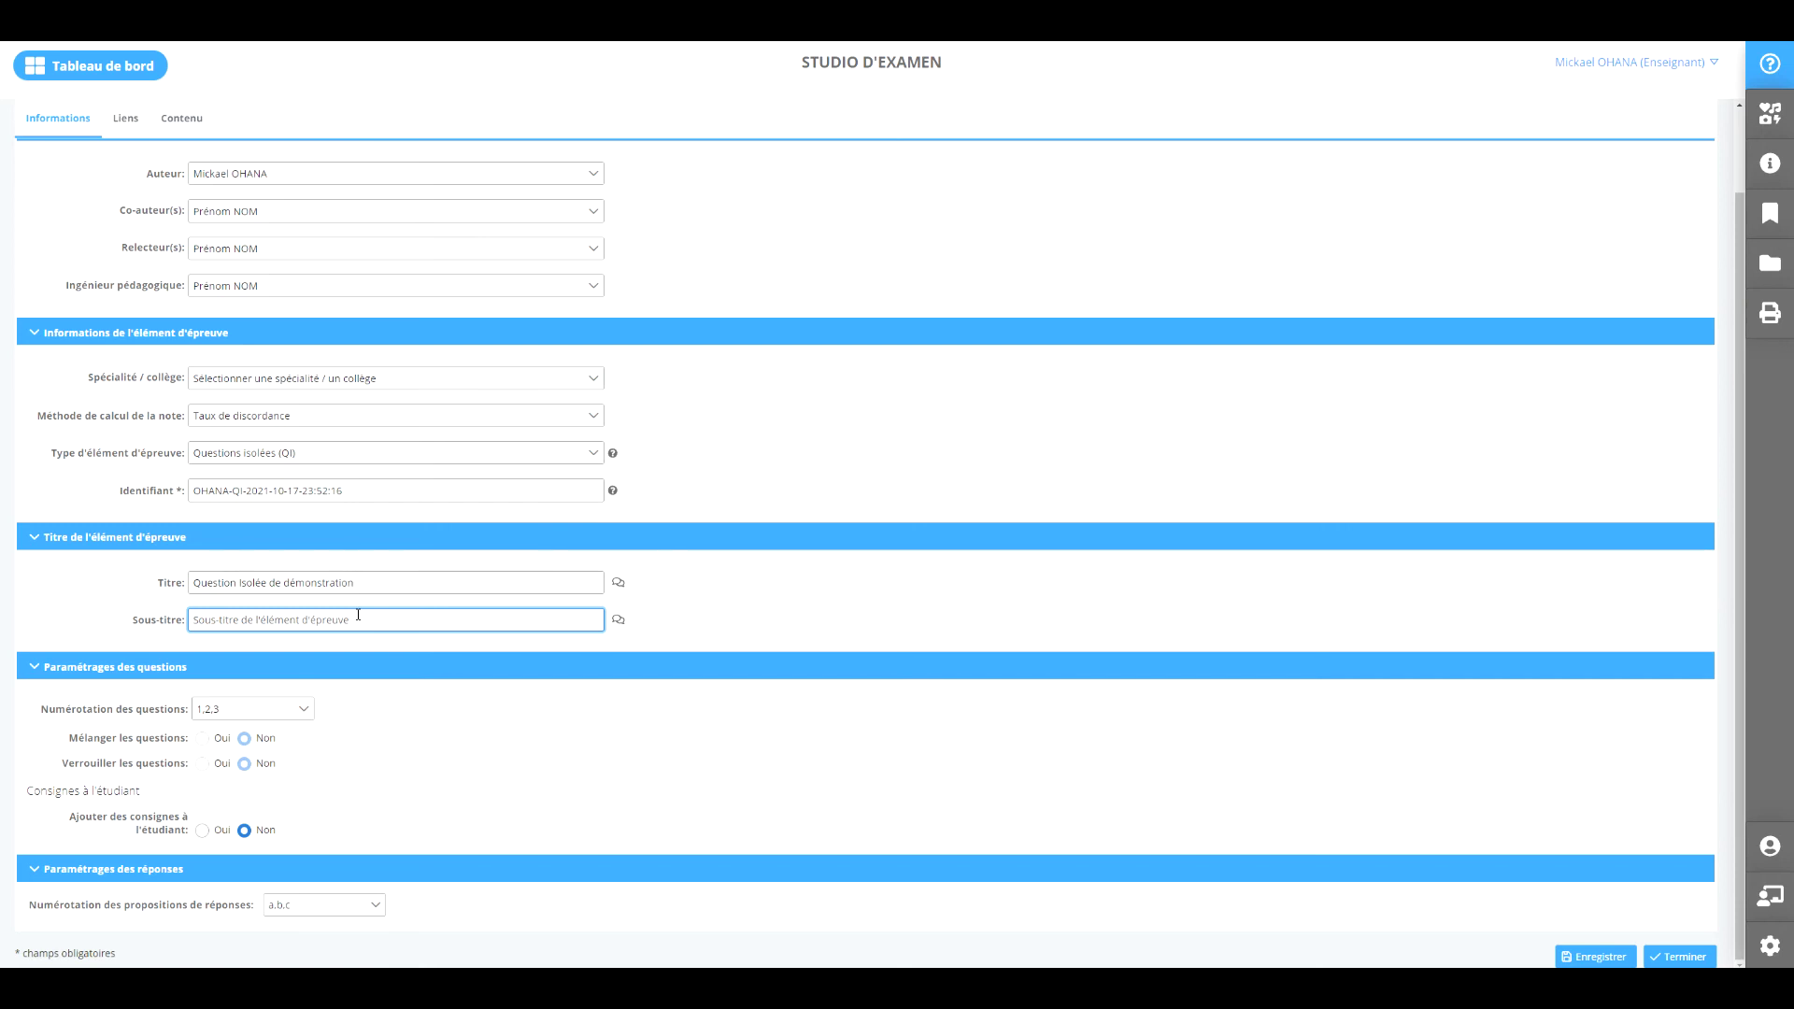
type("Nov21-DFAMS2")
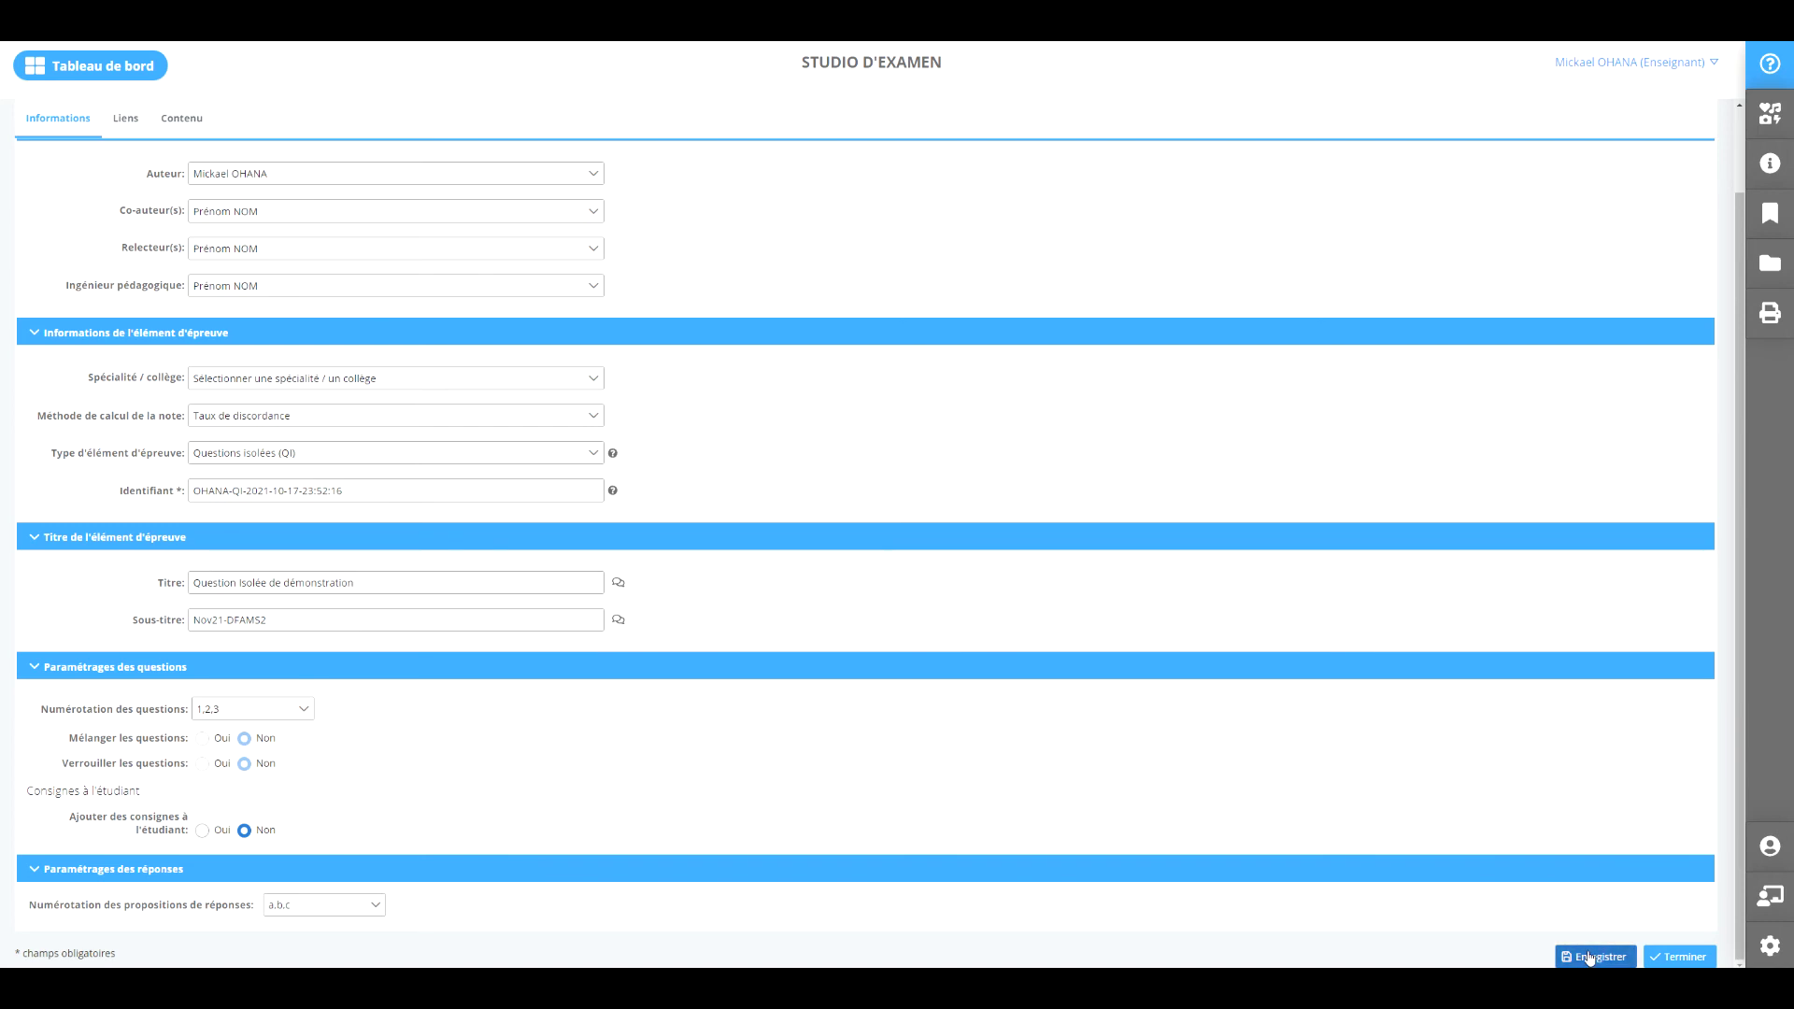
left_click(123, 119)
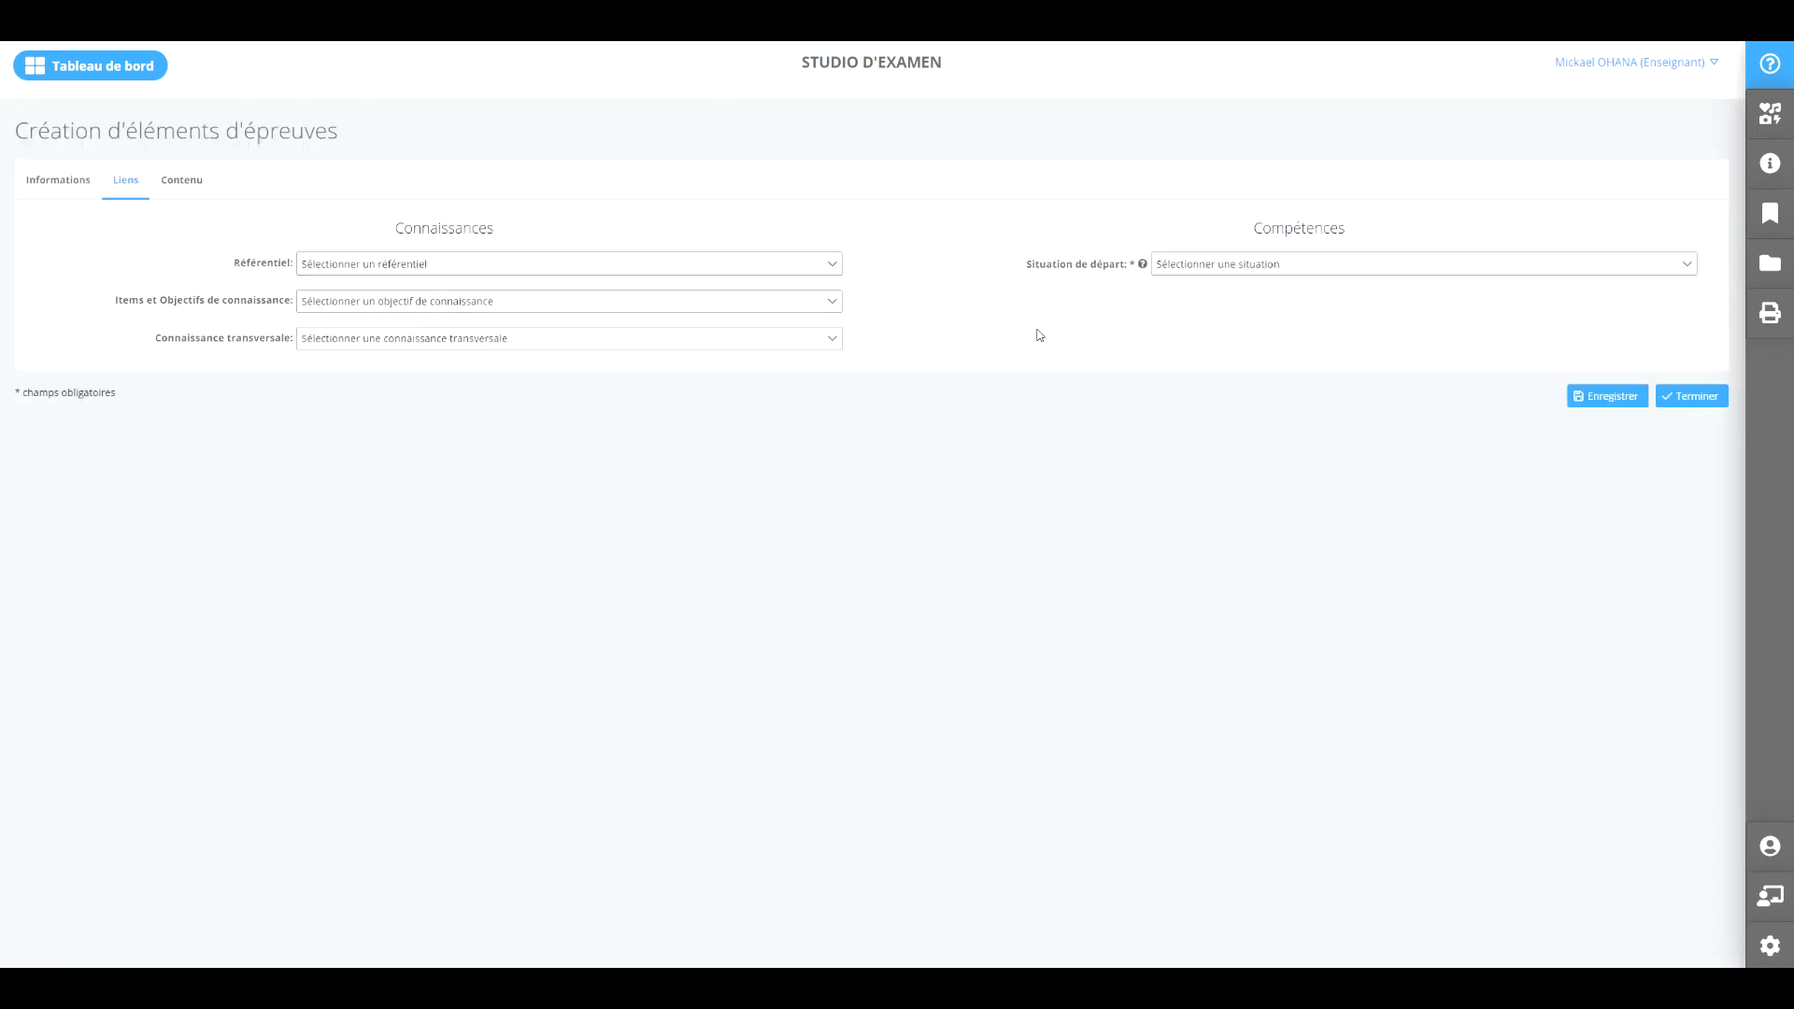
Check the Situation de départ and Référentiel lists, leave both empty, and show Contenu.
left_click(1242, 272)
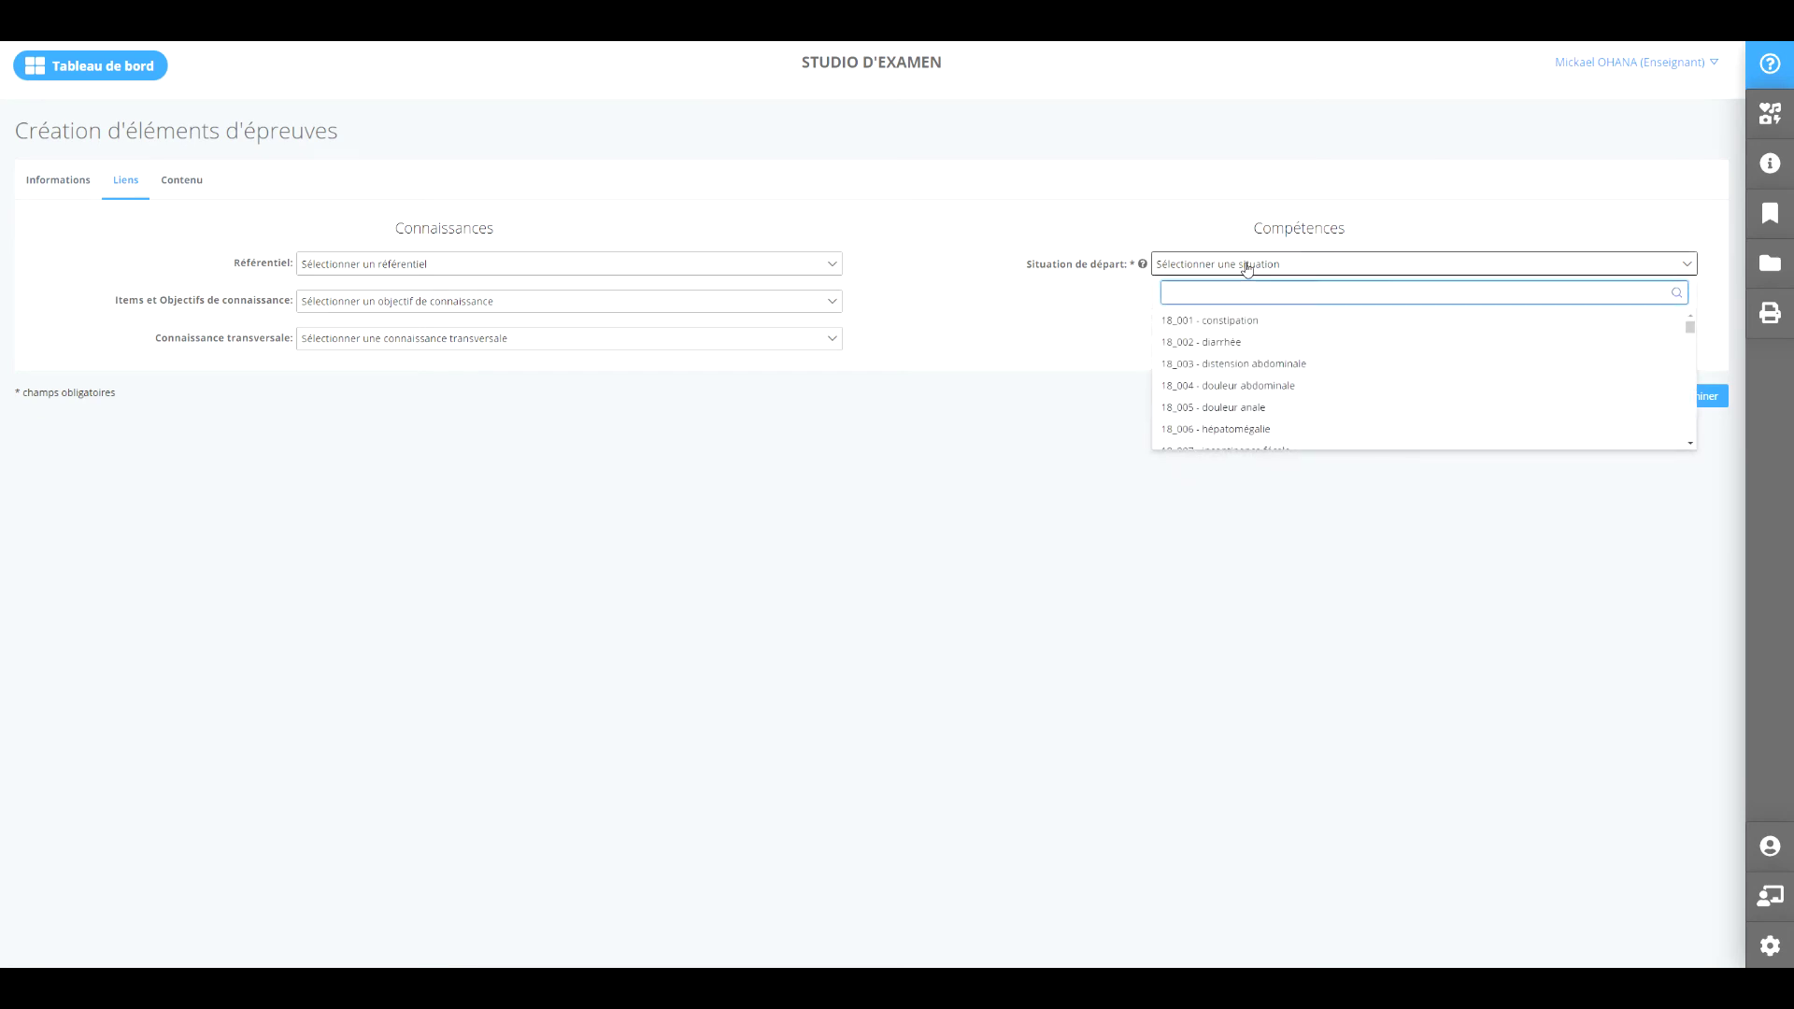
left_click(1246, 264)
left_click(560, 263)
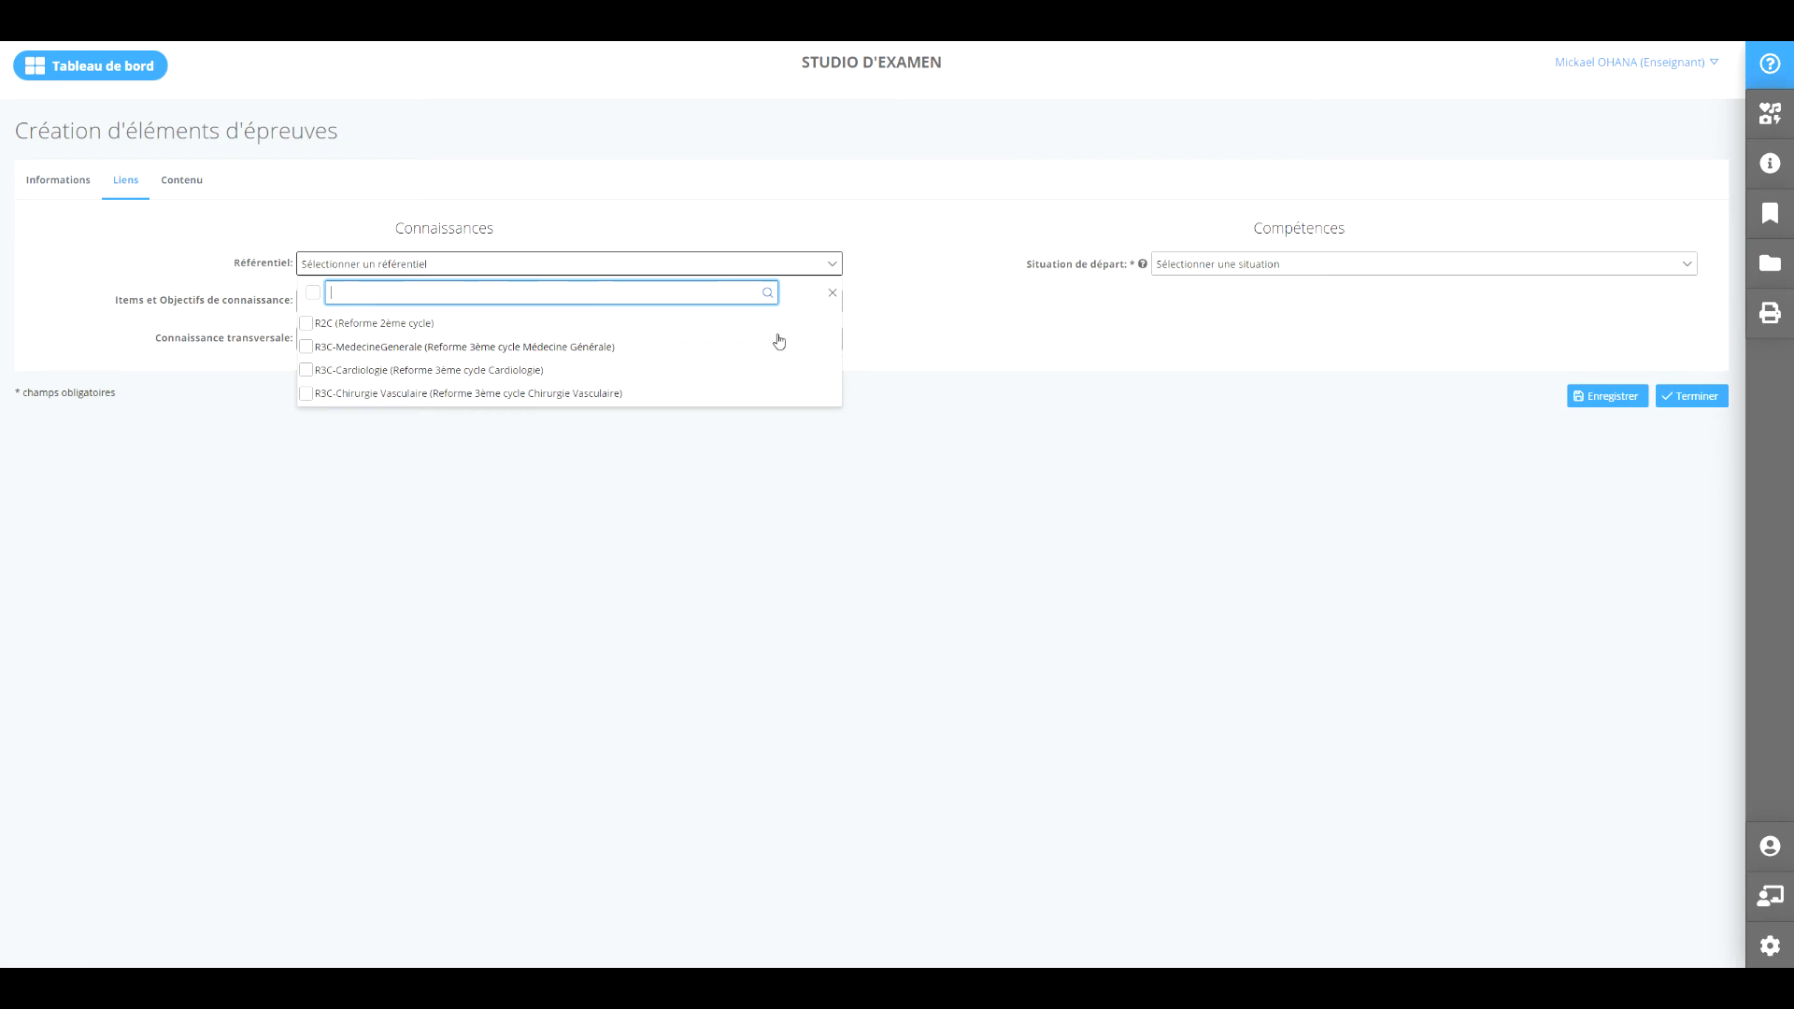
left_click(913, 304)
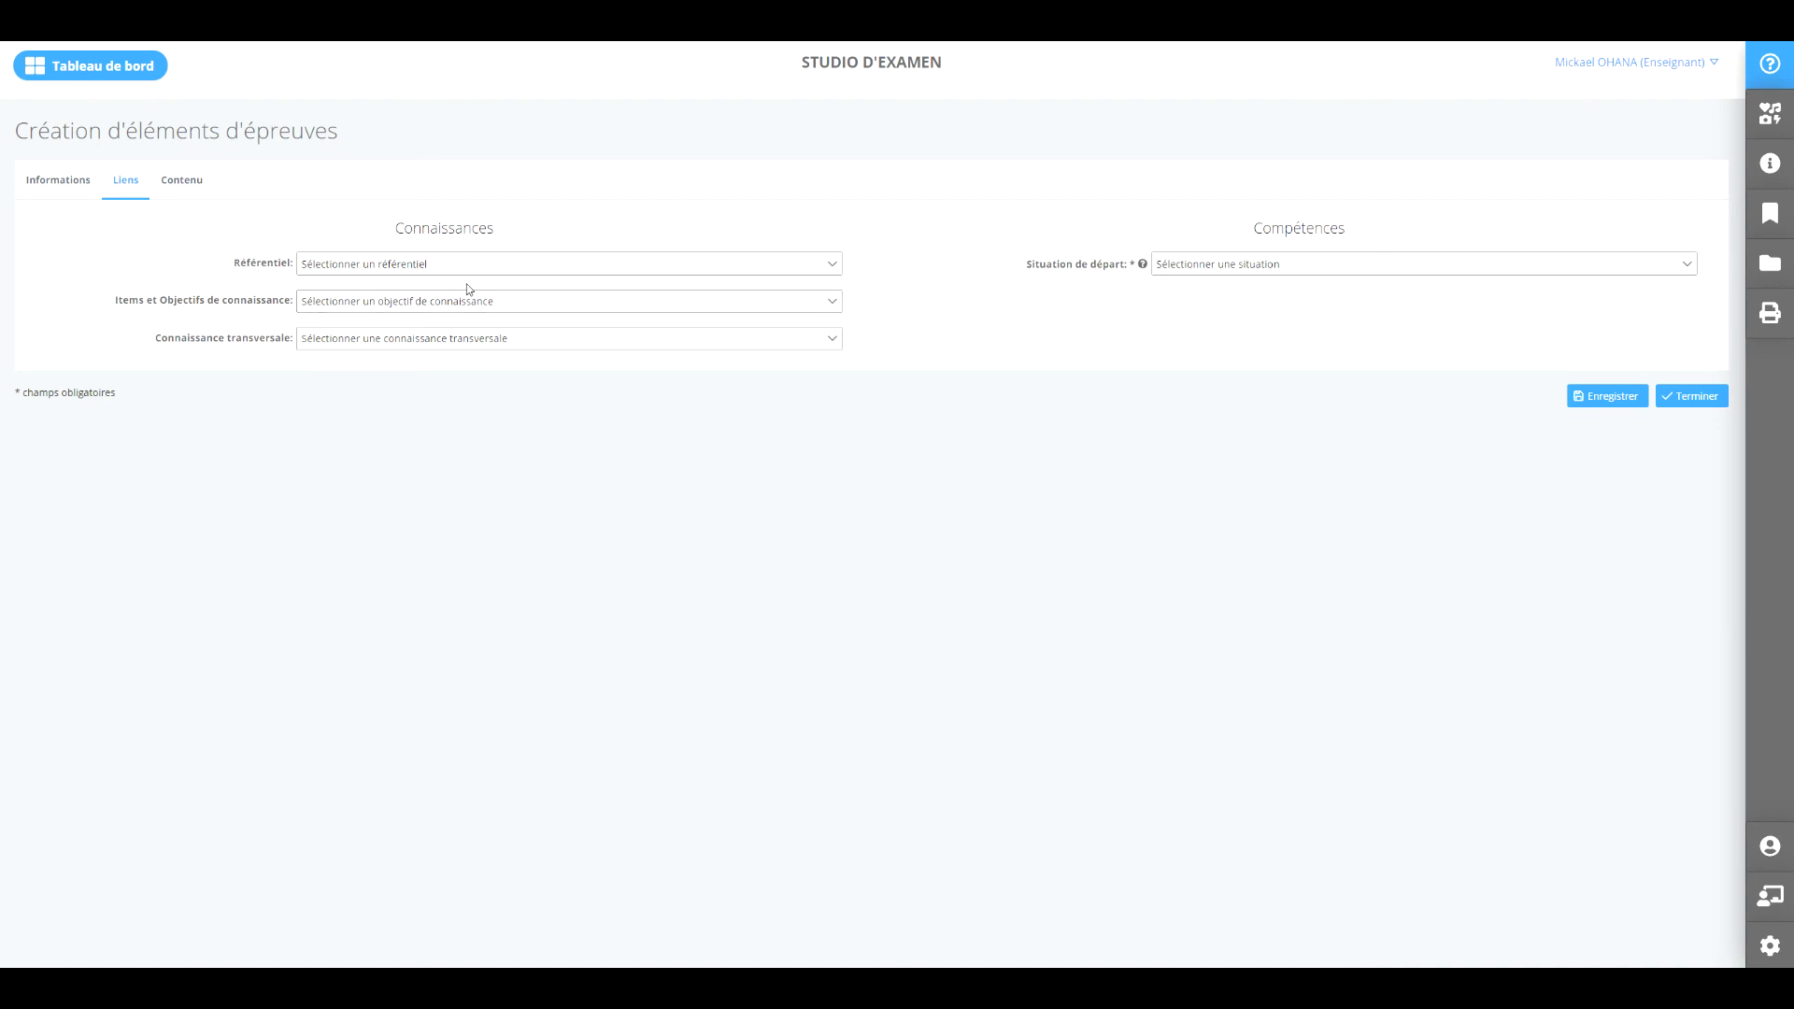
left_click(183, 192)
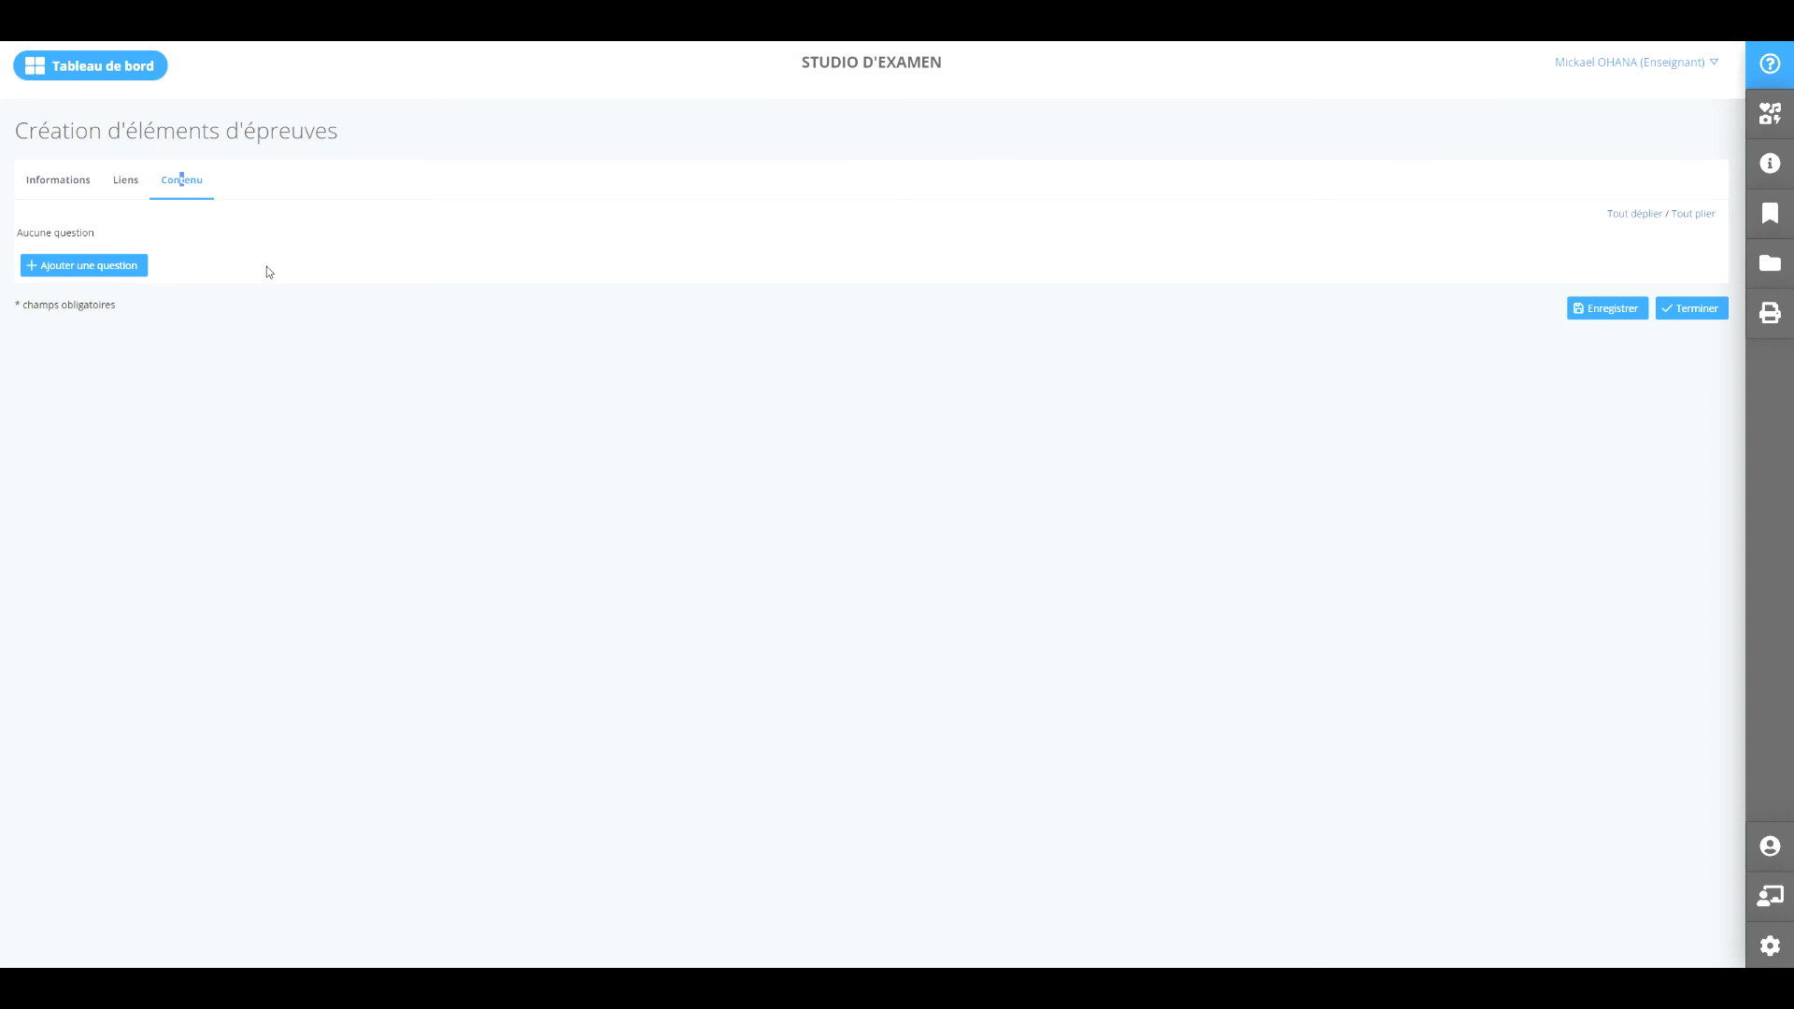
Add Question 1, a QRM with five empty propositions, and open its Type list.
left_click(83, 268)
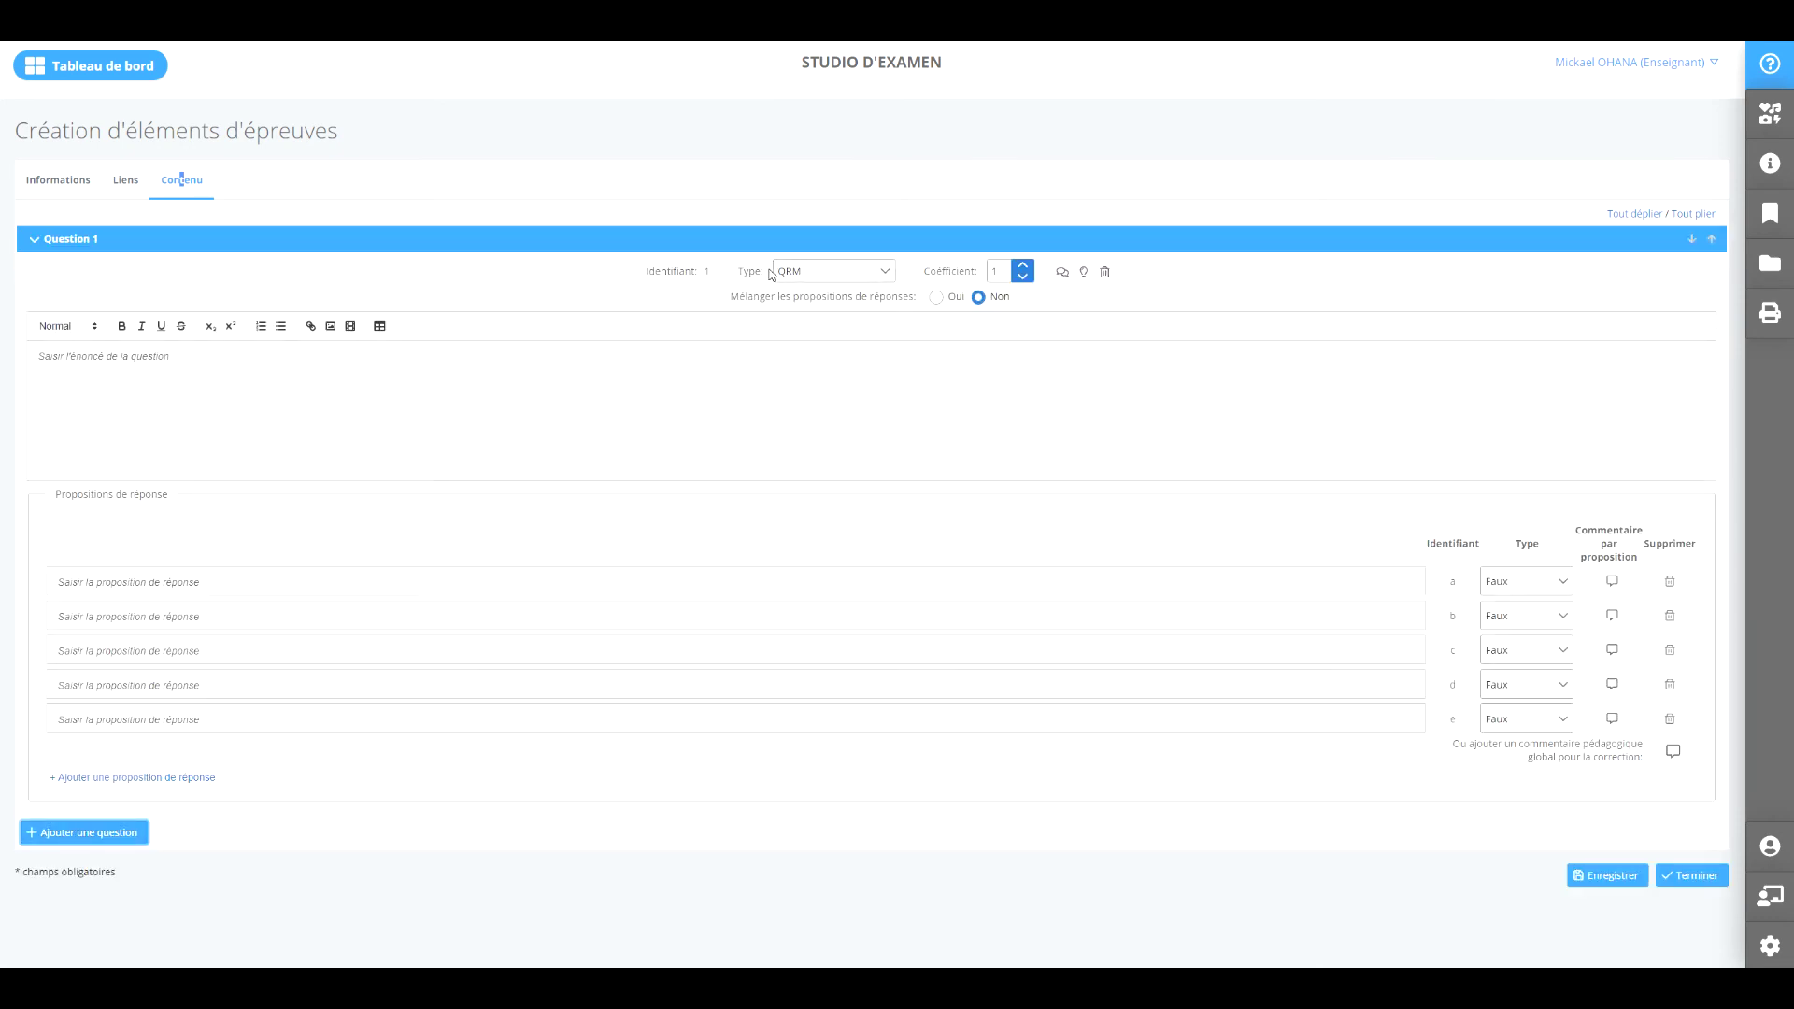
left_click(779, 273)
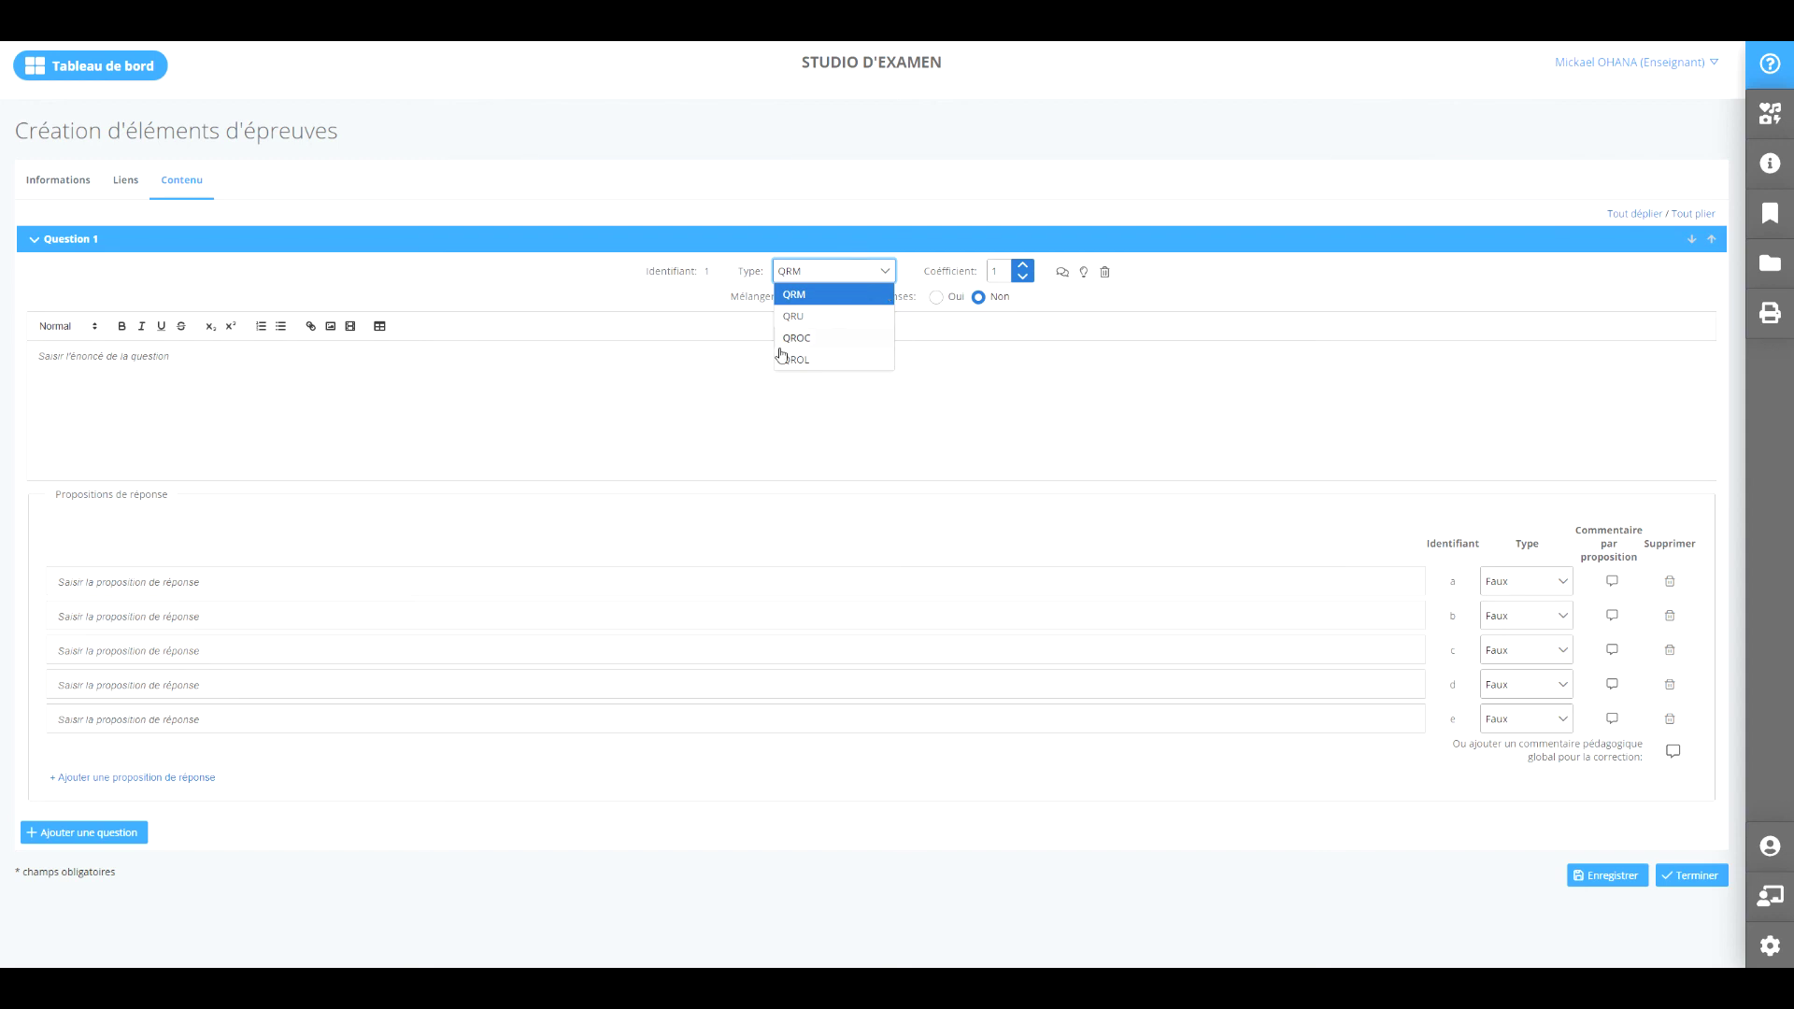
Keep QRM as the type and write the statement 'Ceci est un énonce'.
left_click(839, 300)
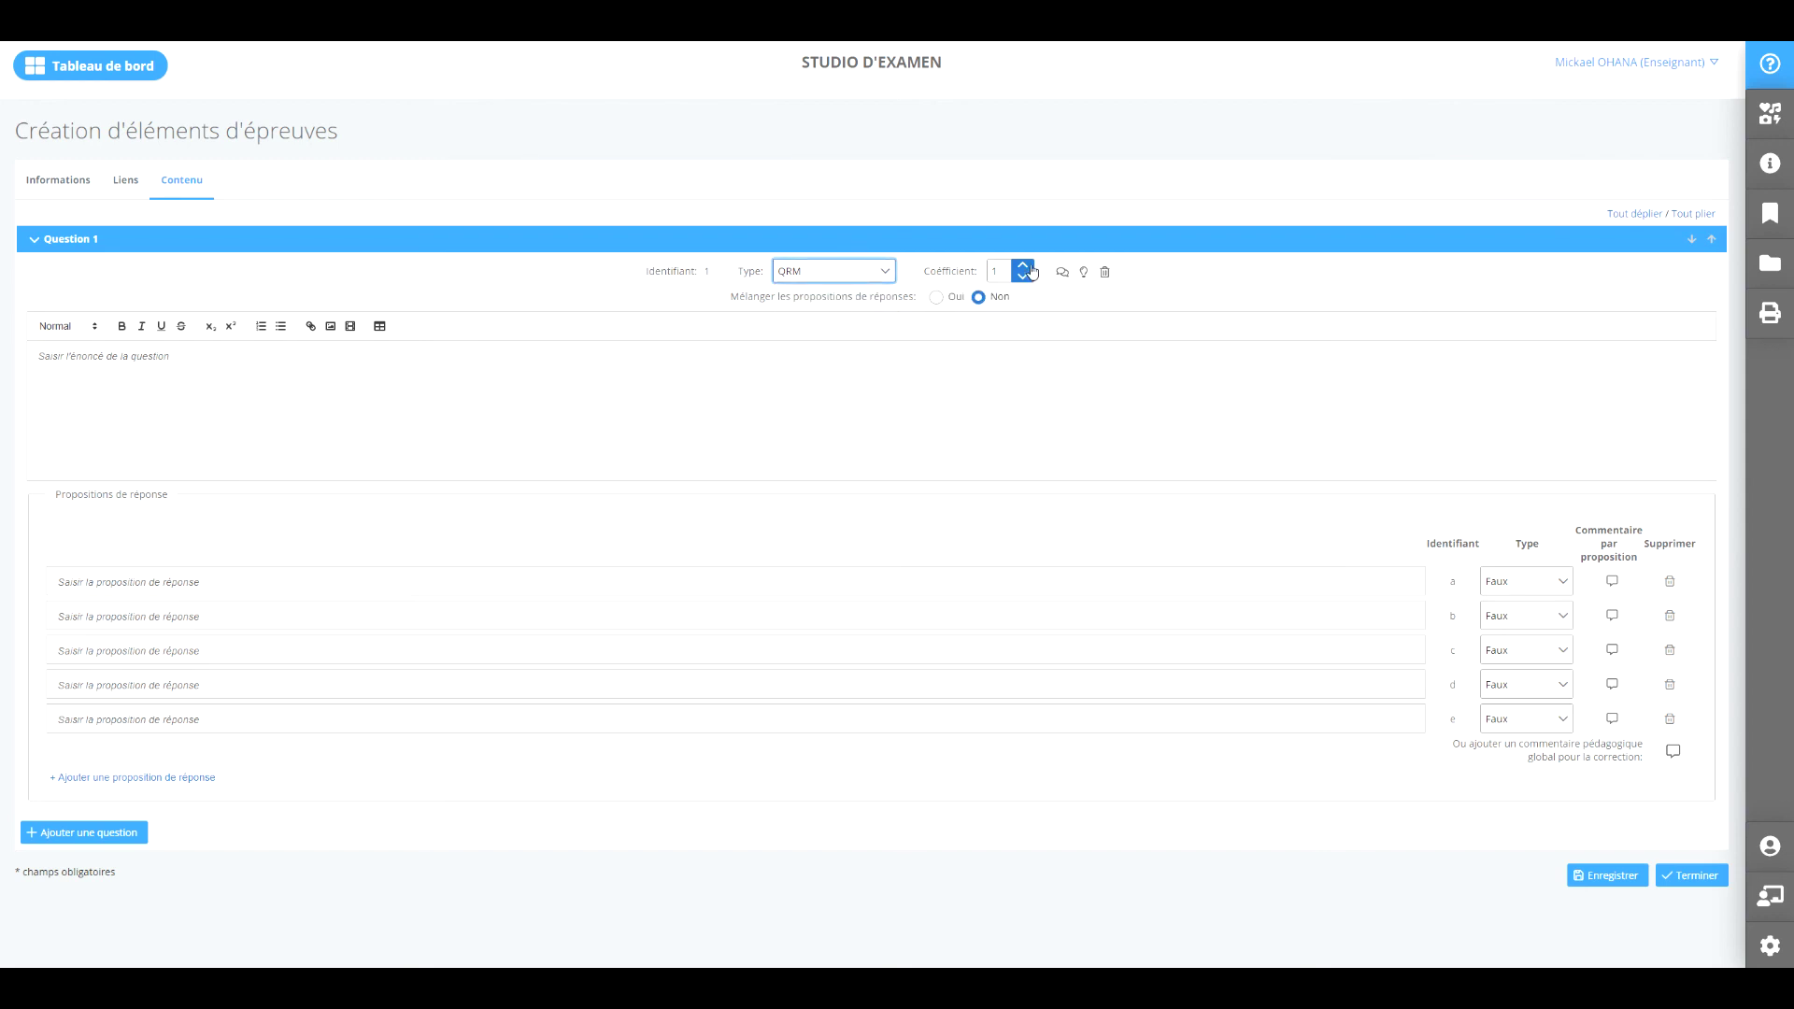
left_click(221, 360)
type("Ceic e")
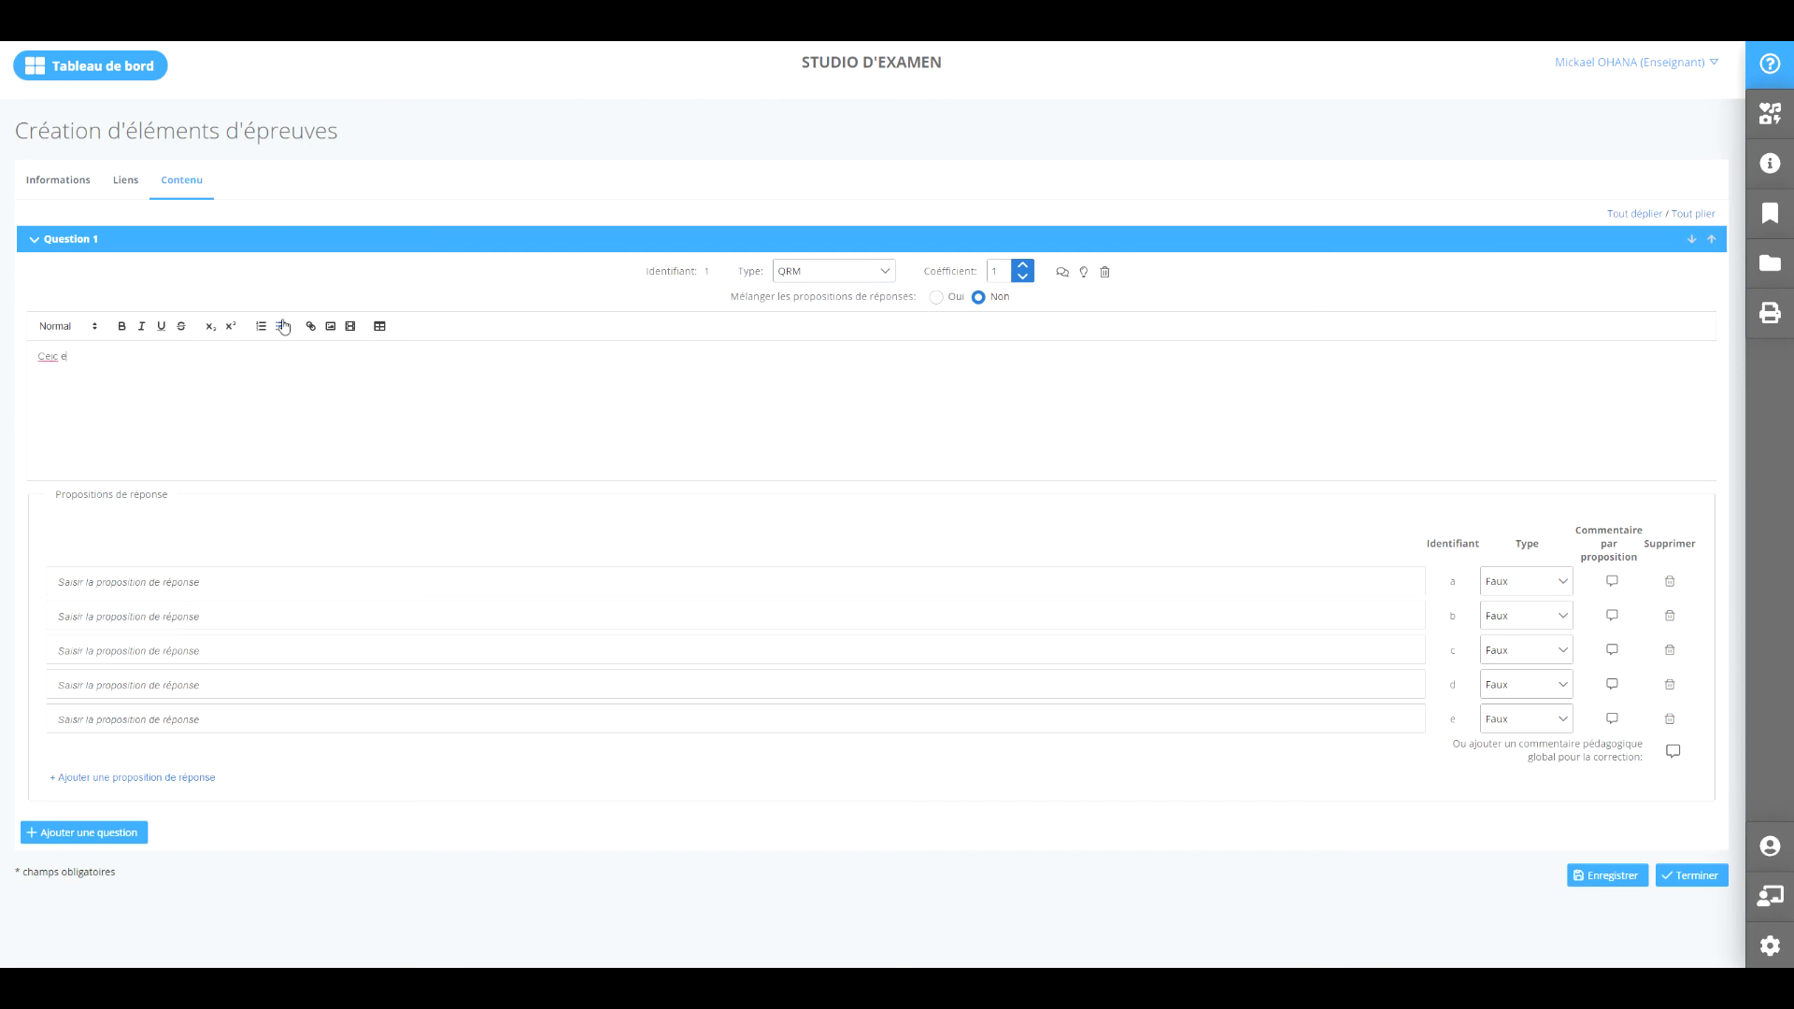
type("s")
key("BackSpace")
key("BackSpace")
key("BackSpace")
key("BackSpace")
type("ci est un énonce")
left_click(150, 591)
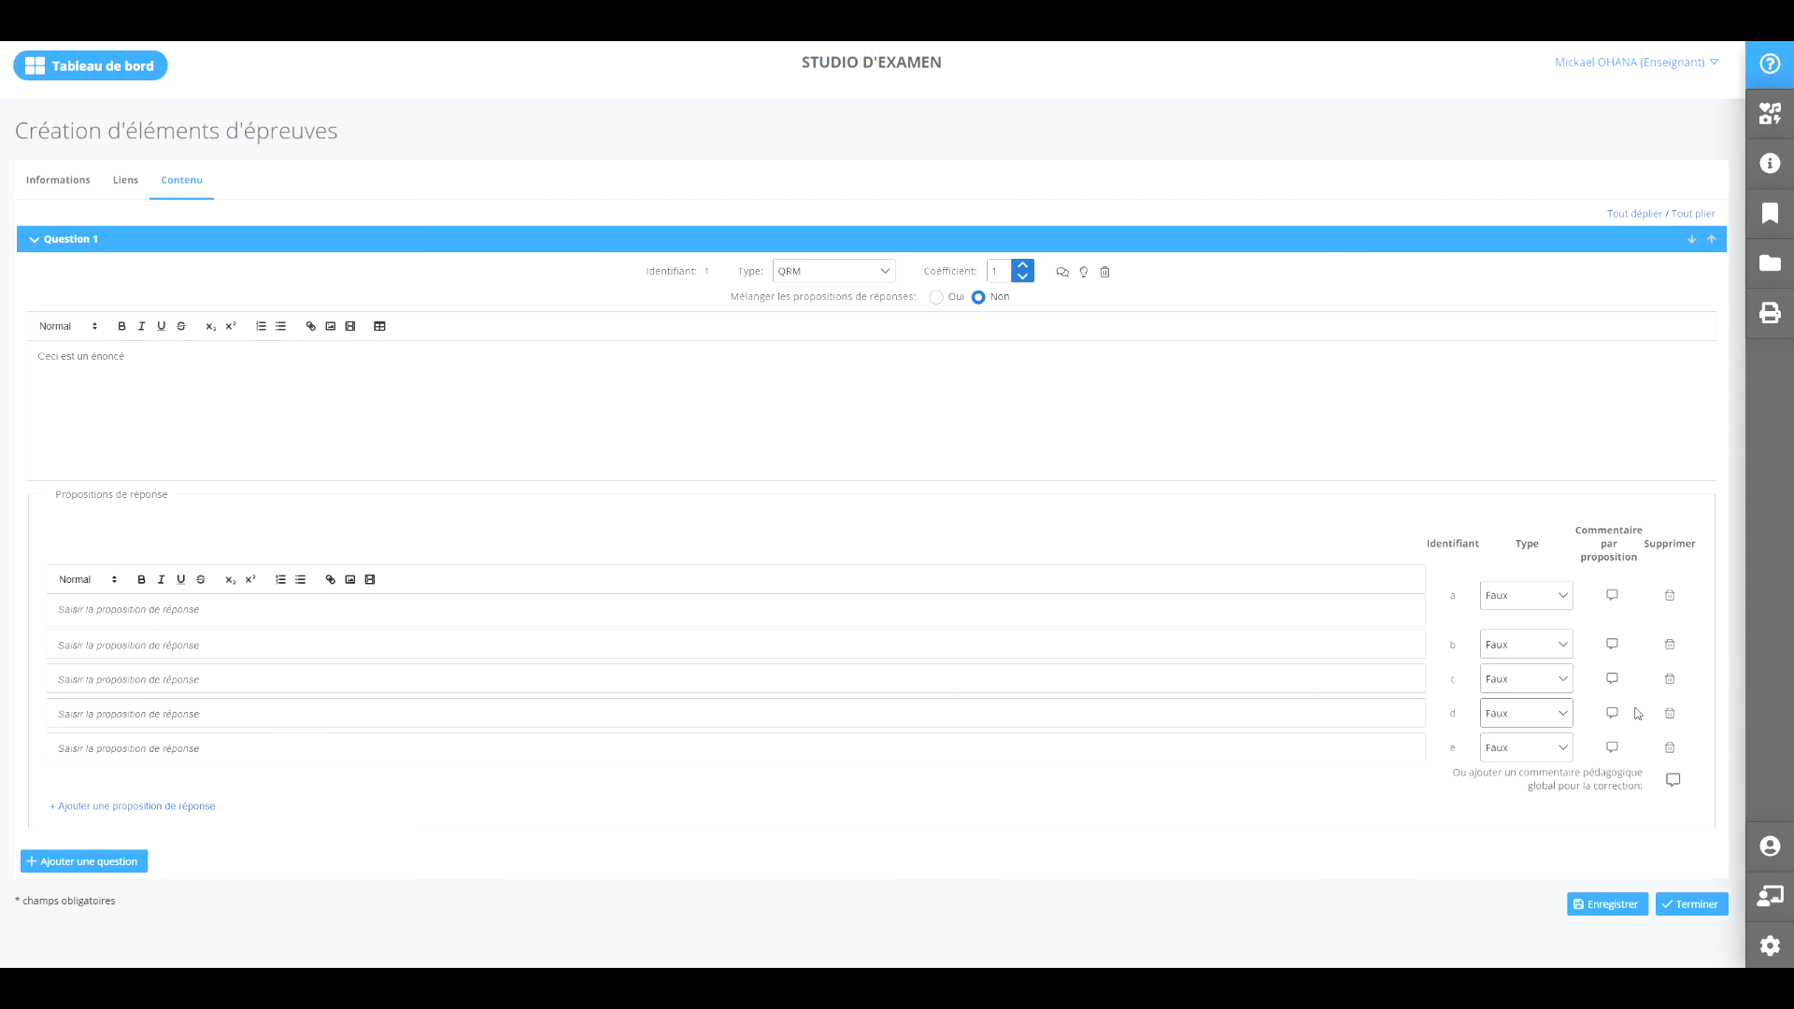
Add two extra propositions, then delete g, f, e and d, leaving a–c.
left_click(152, 810)
left_click(129, 843)
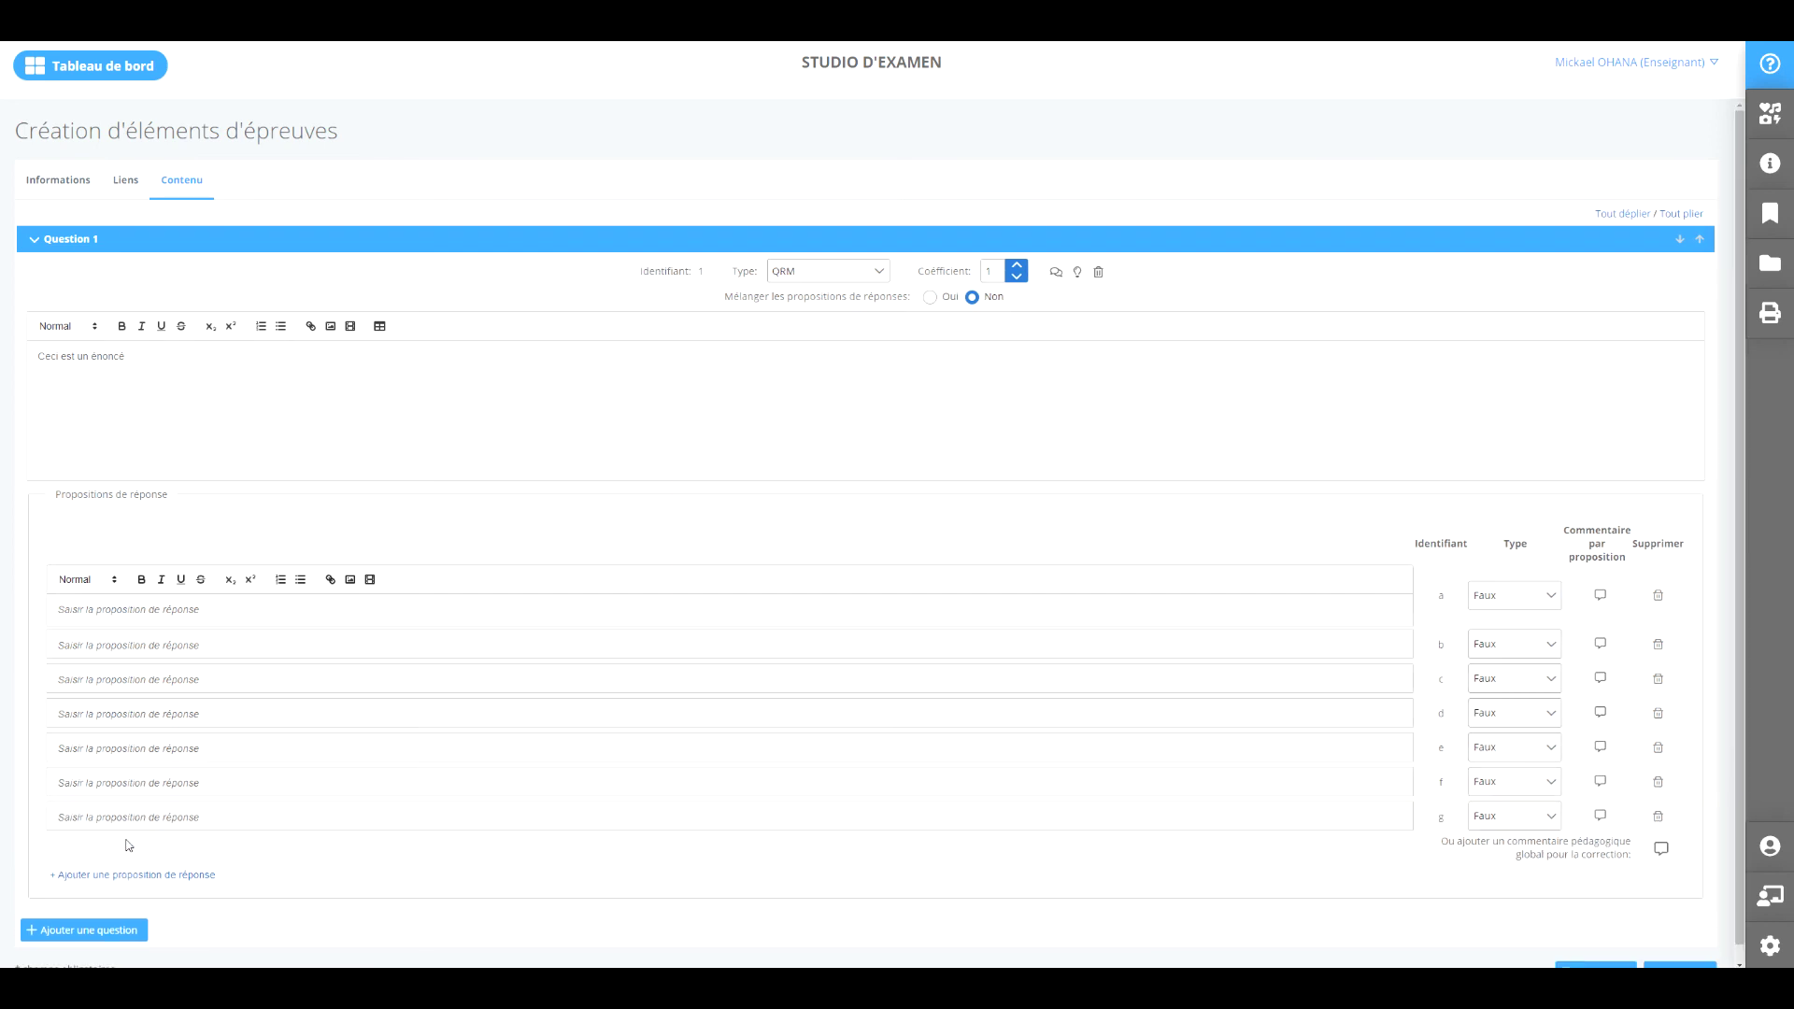
left_click(1658, 817)
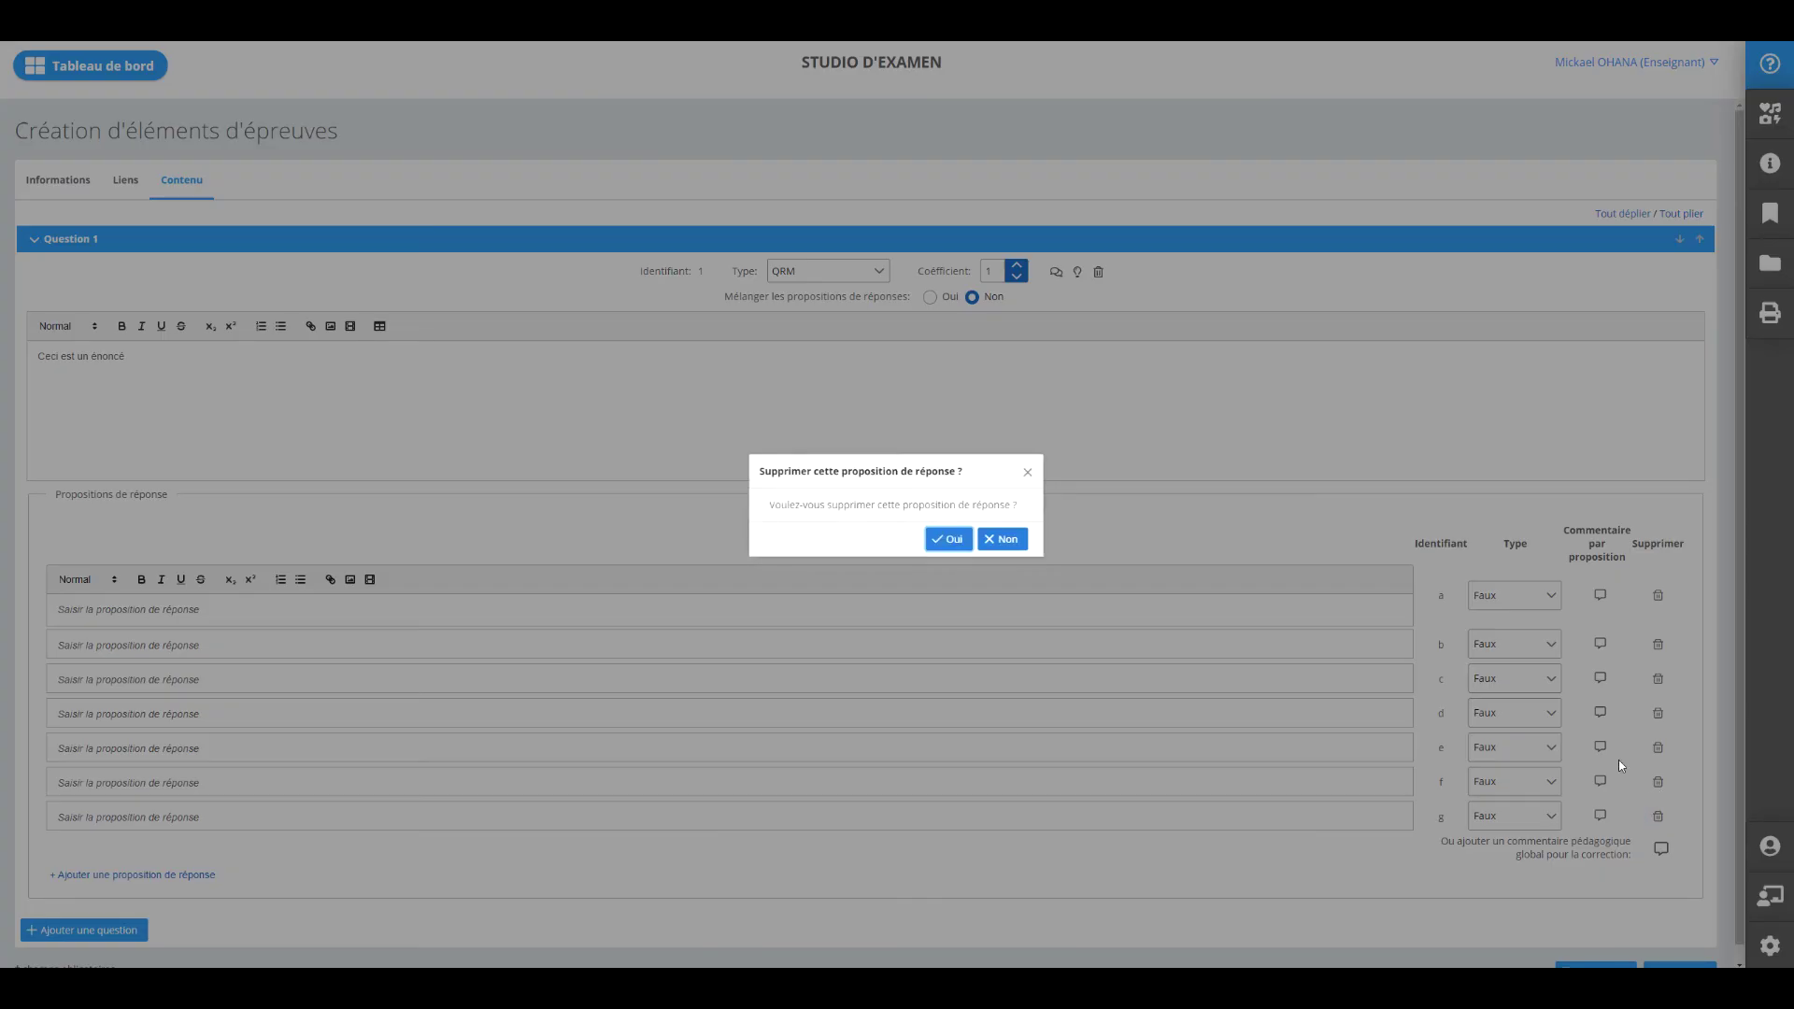
left_click(948, 536)
left_click(1669, 783)
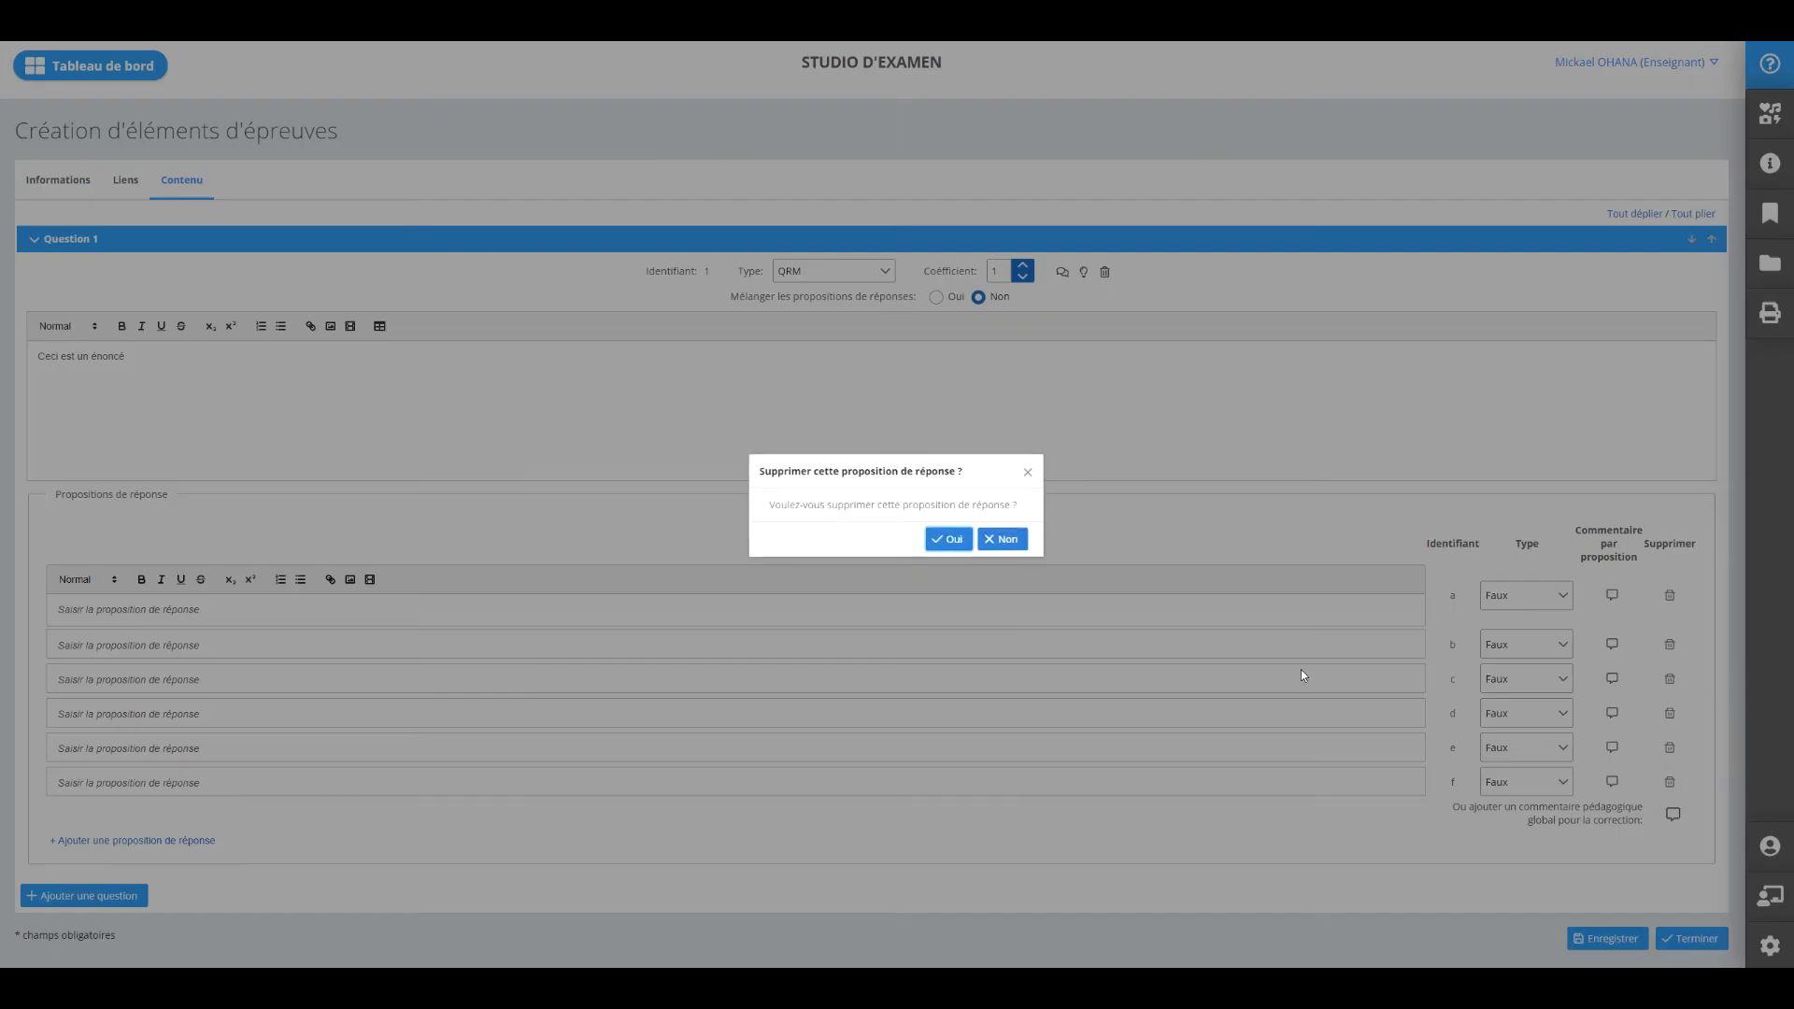
left_click(948, 540)
left_click(1669, 747)
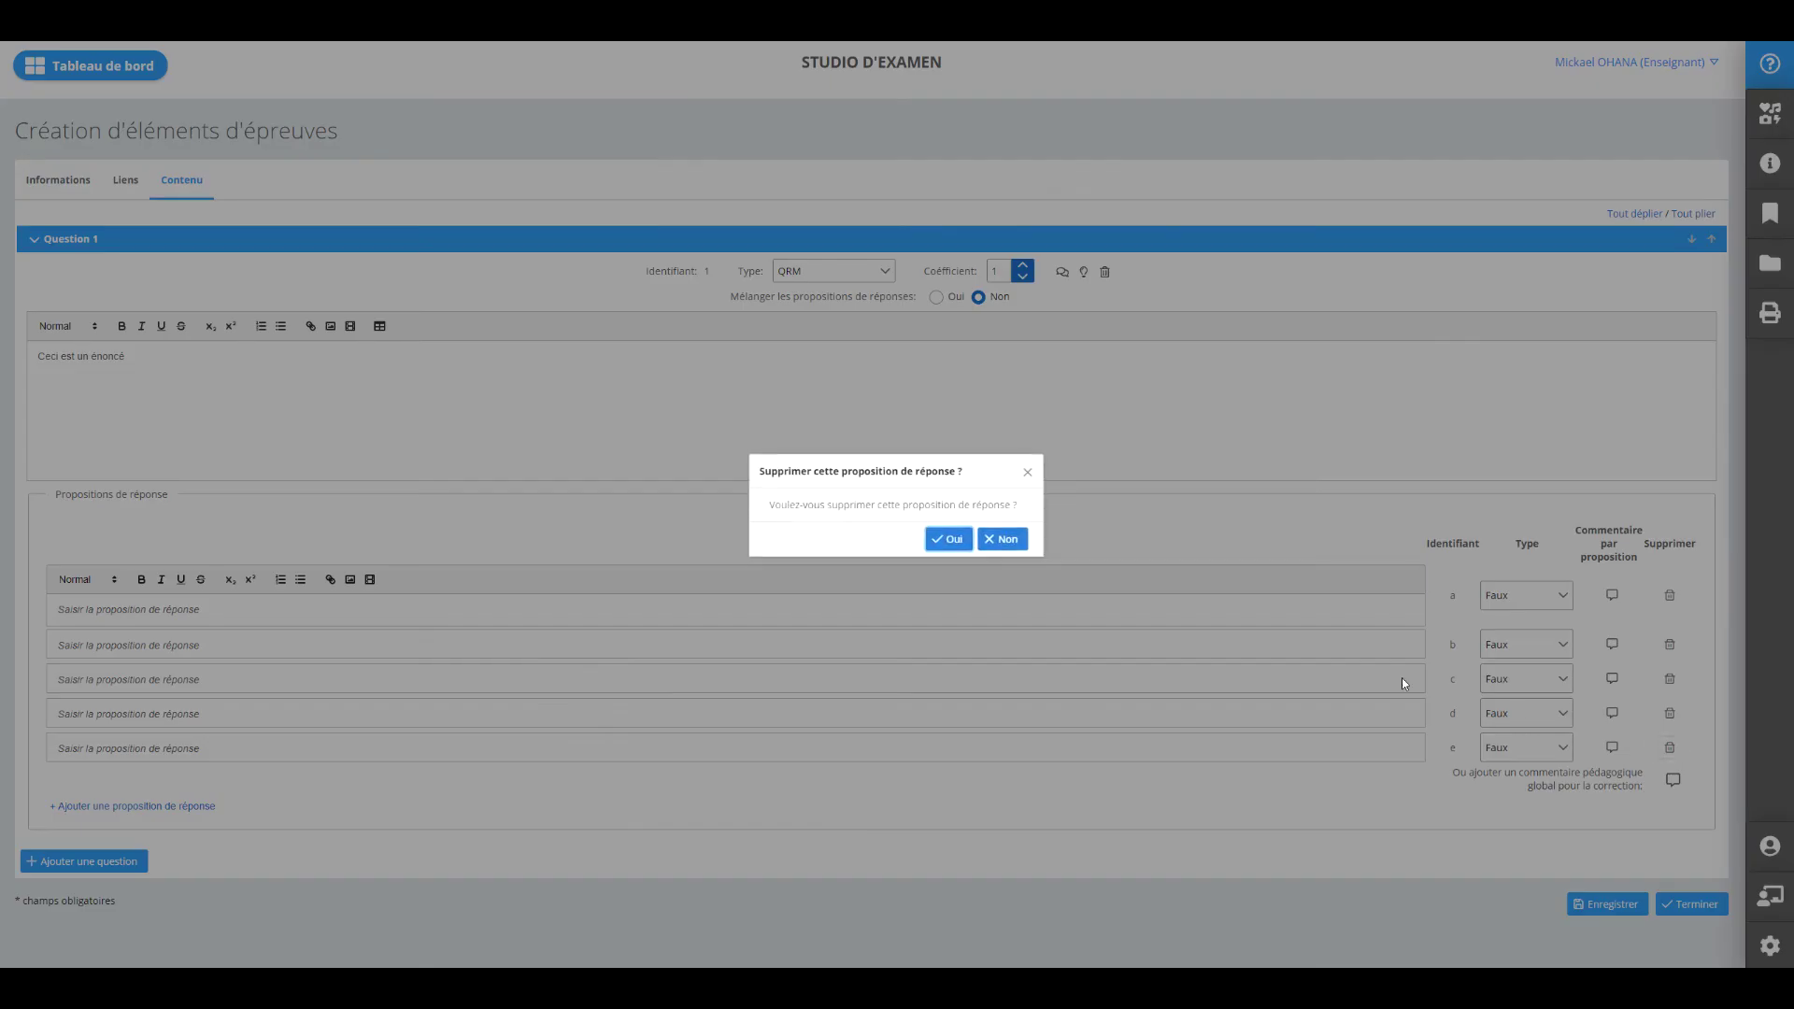
left_click(948, 540)
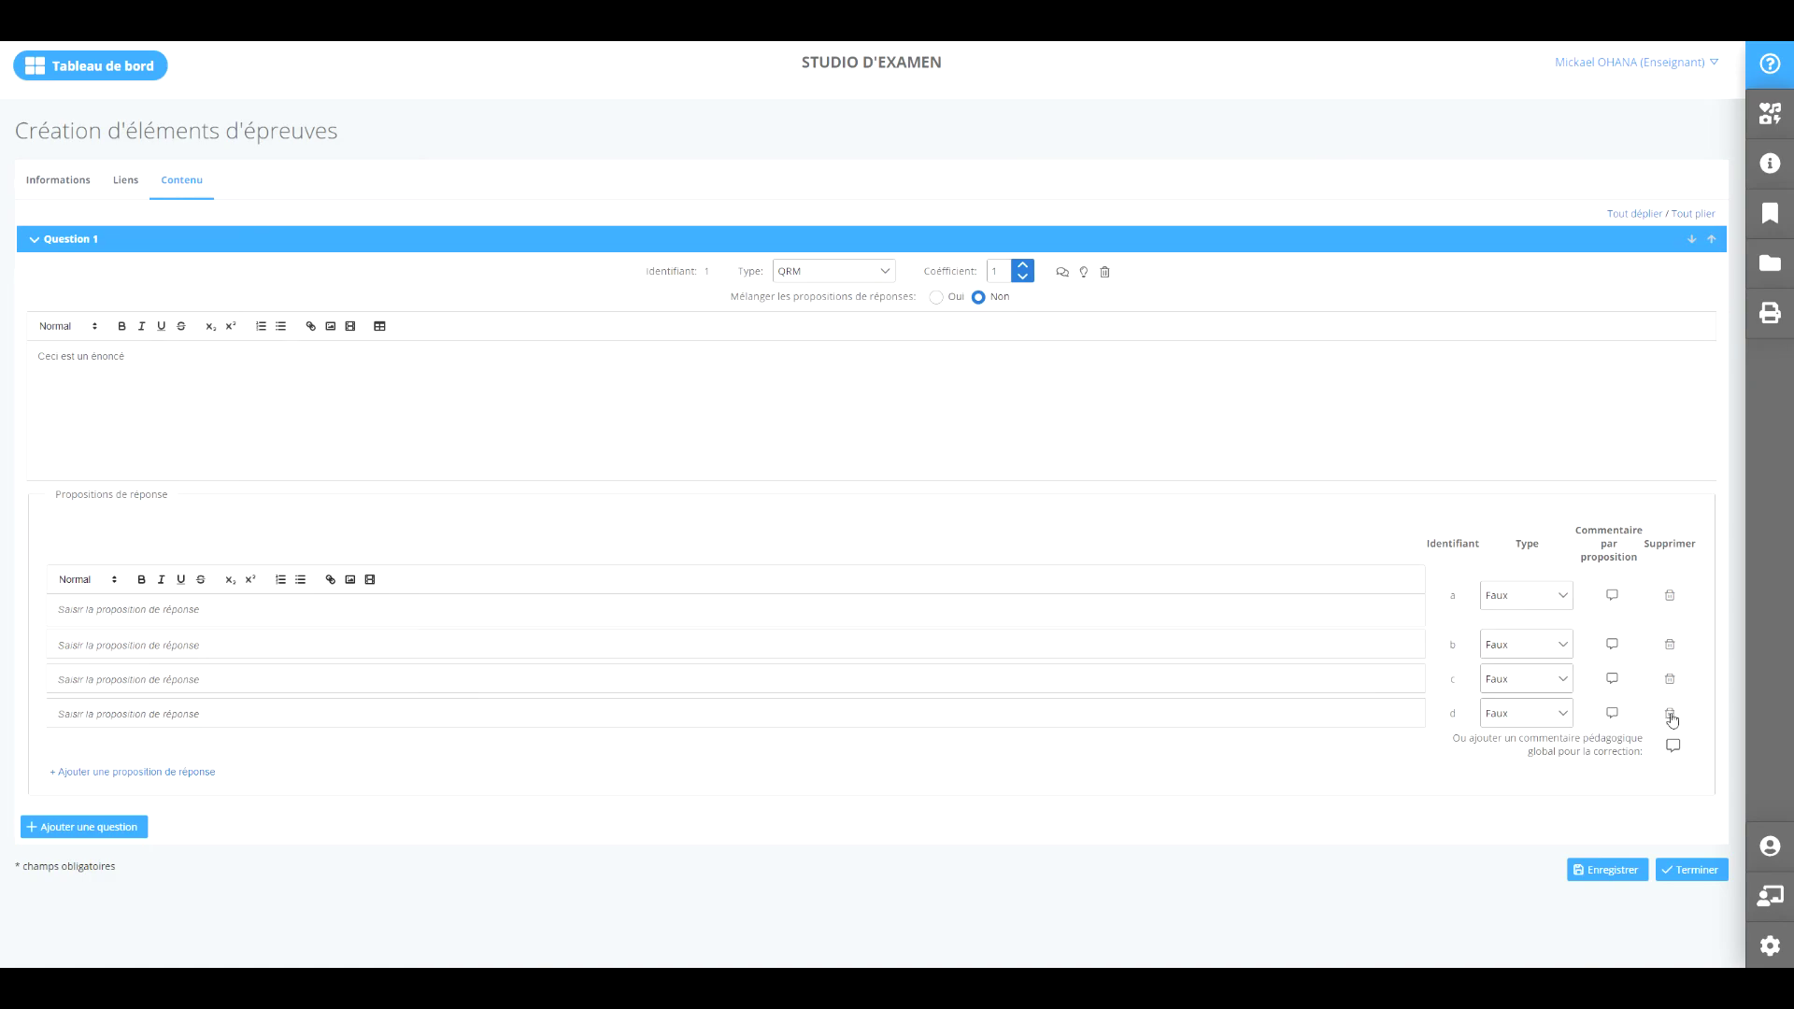
left_click(1669, 713)
left_click(948, 540)
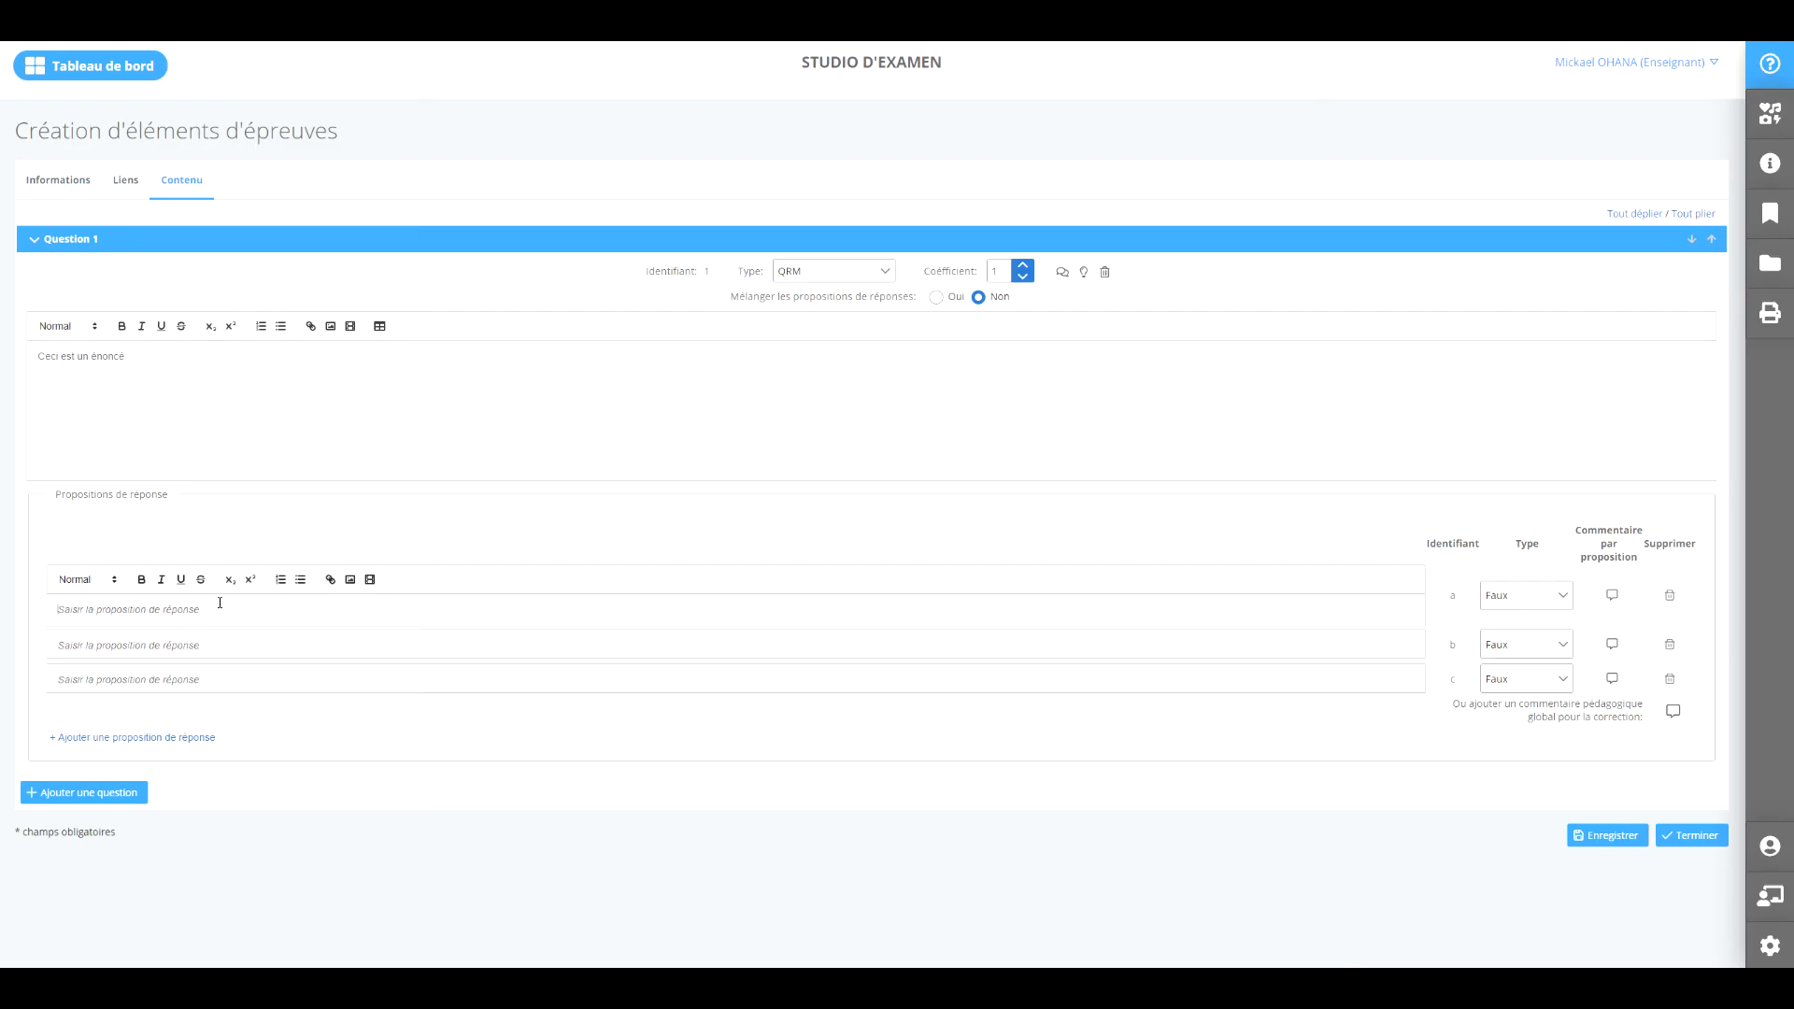
left_click(100, 581)
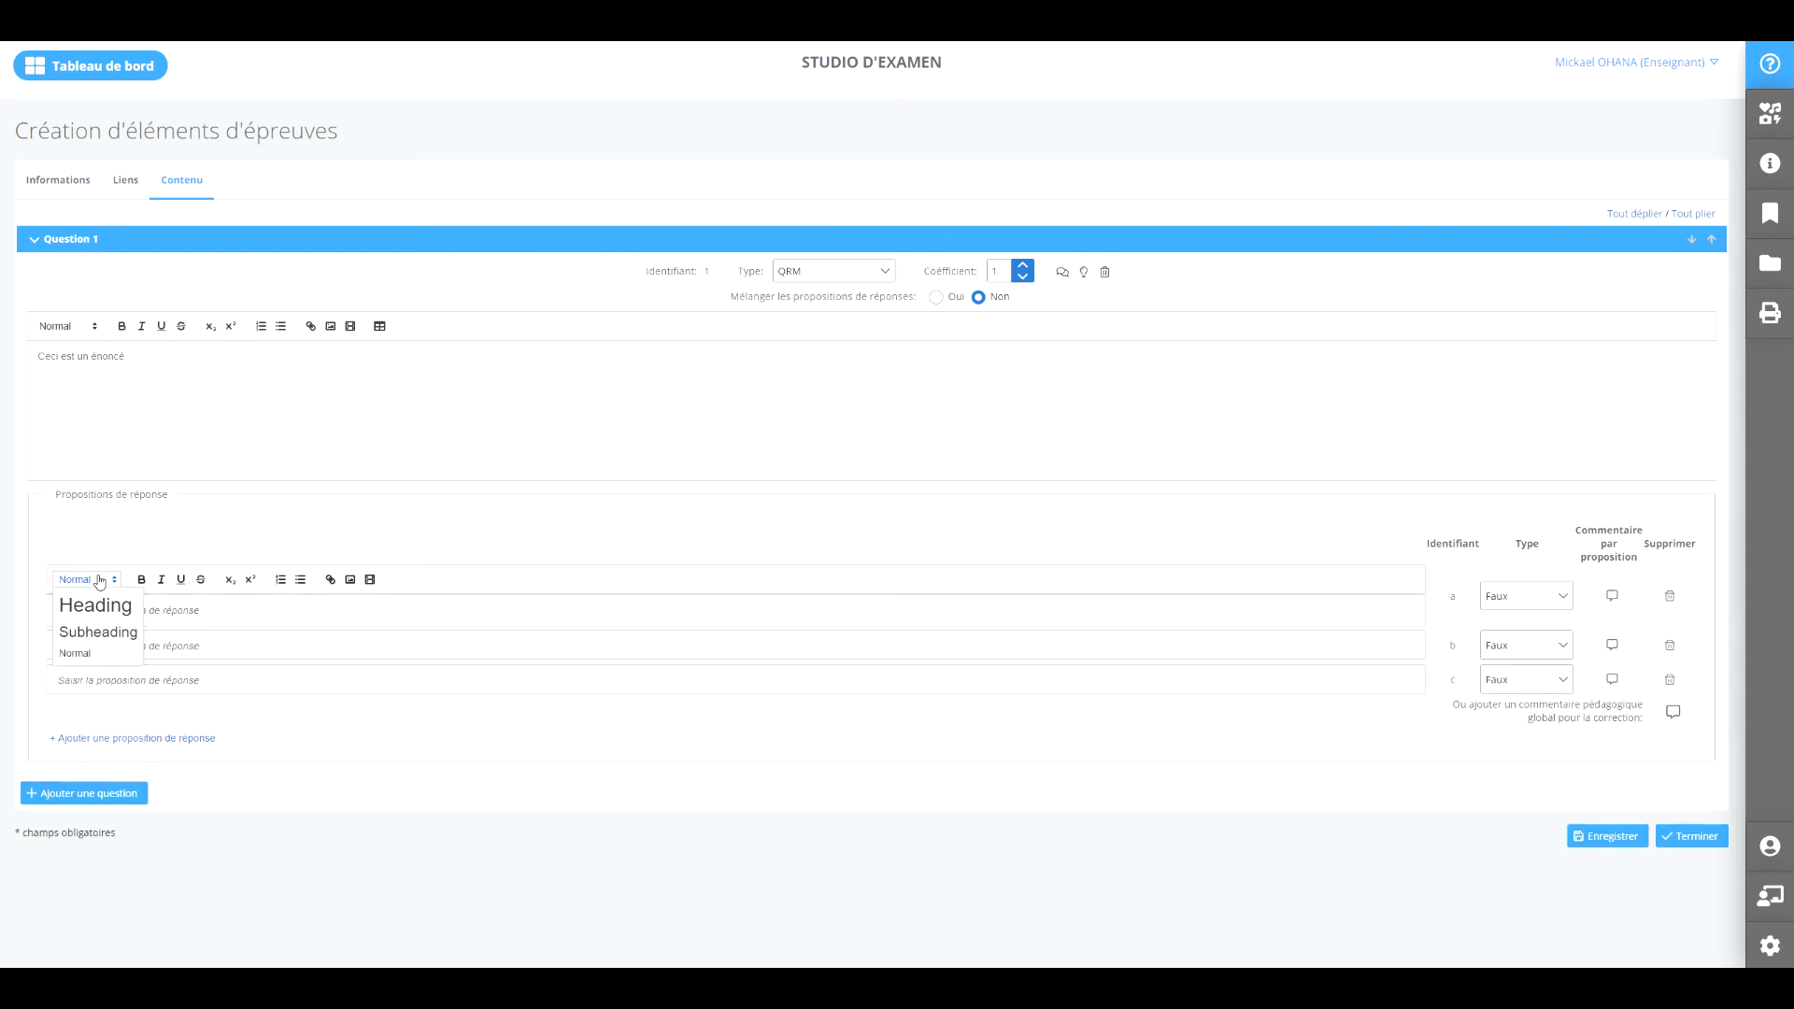
left_click(99, 581)
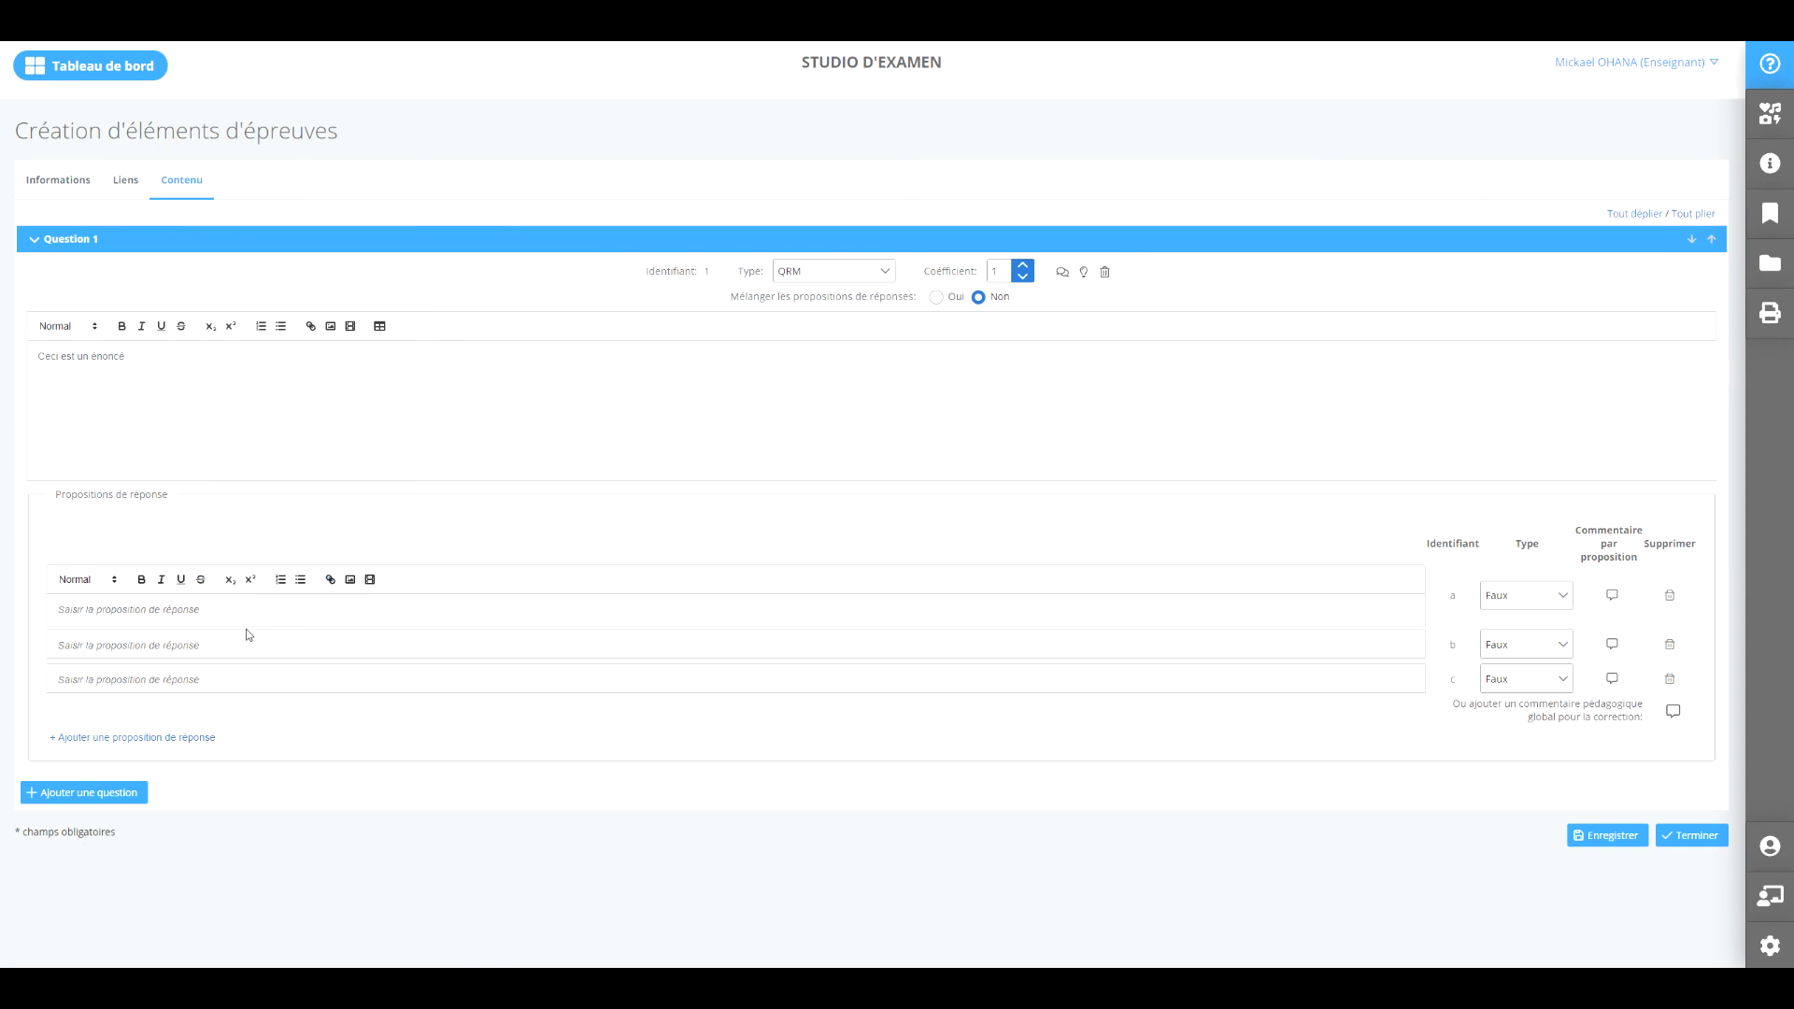
left_click(1537, 604)
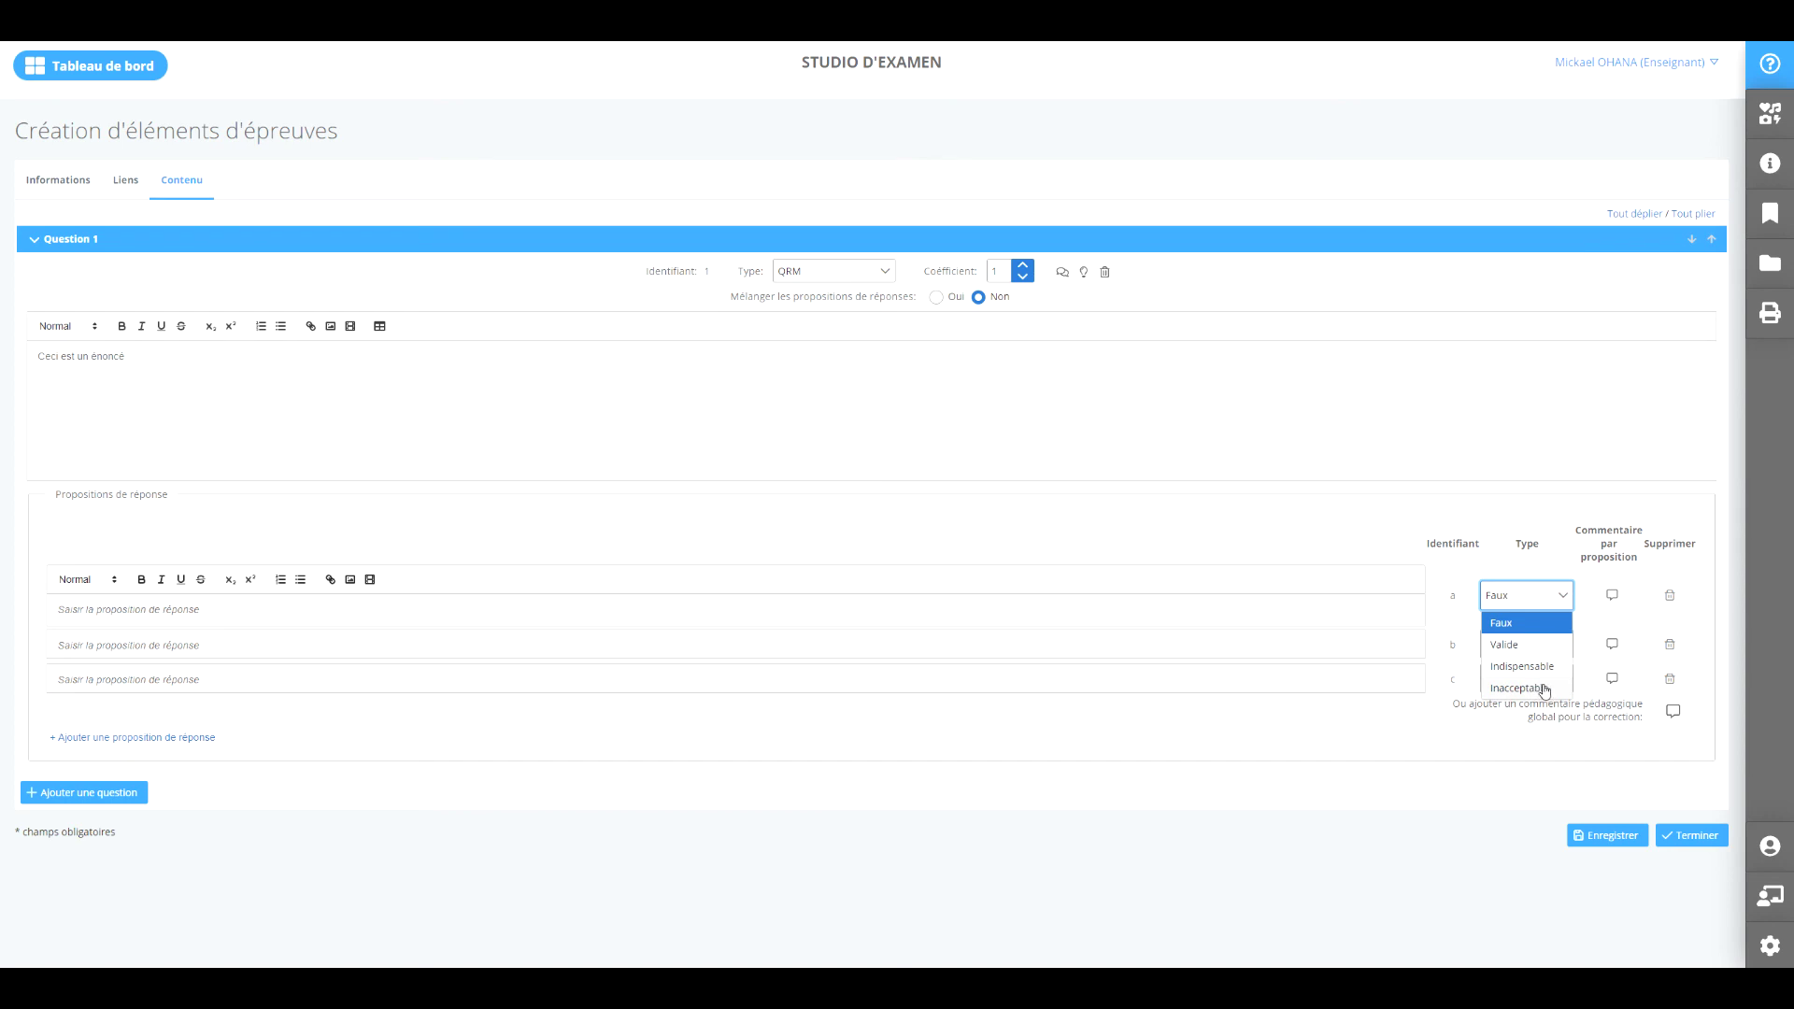
left_click(1374, 918)
left_click(1611, 843)
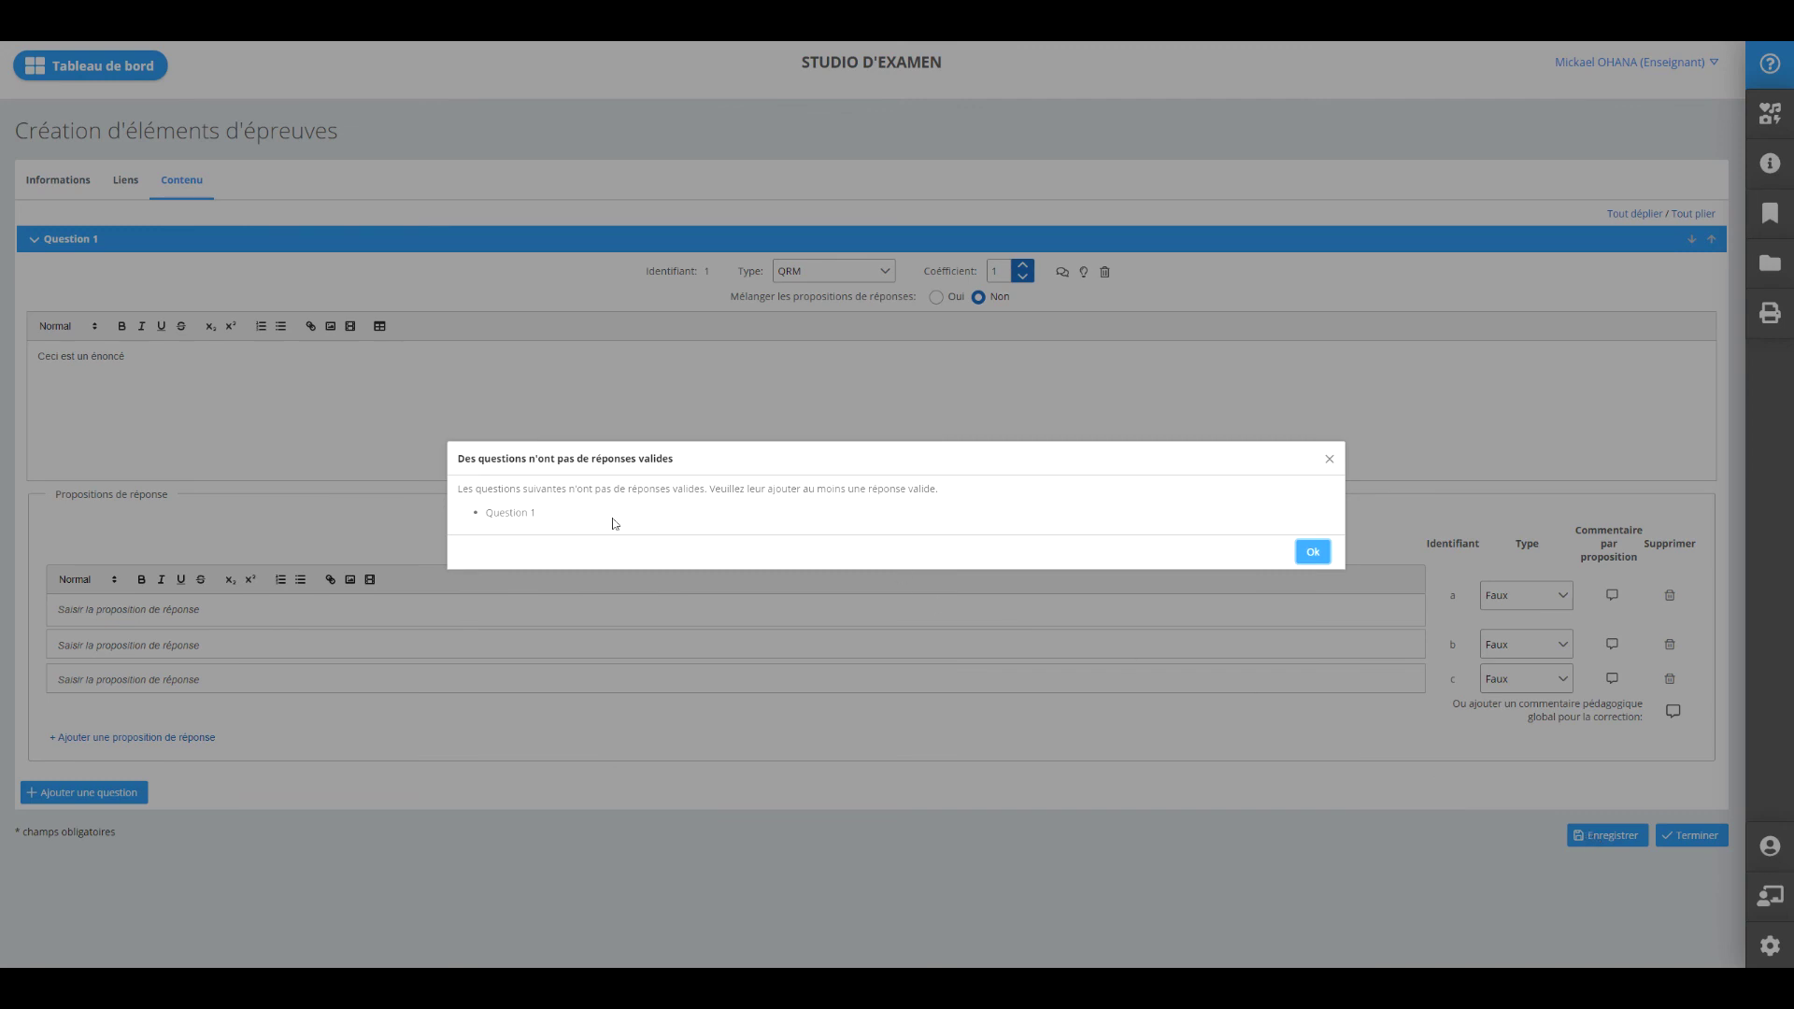
left_click(1308, 553)
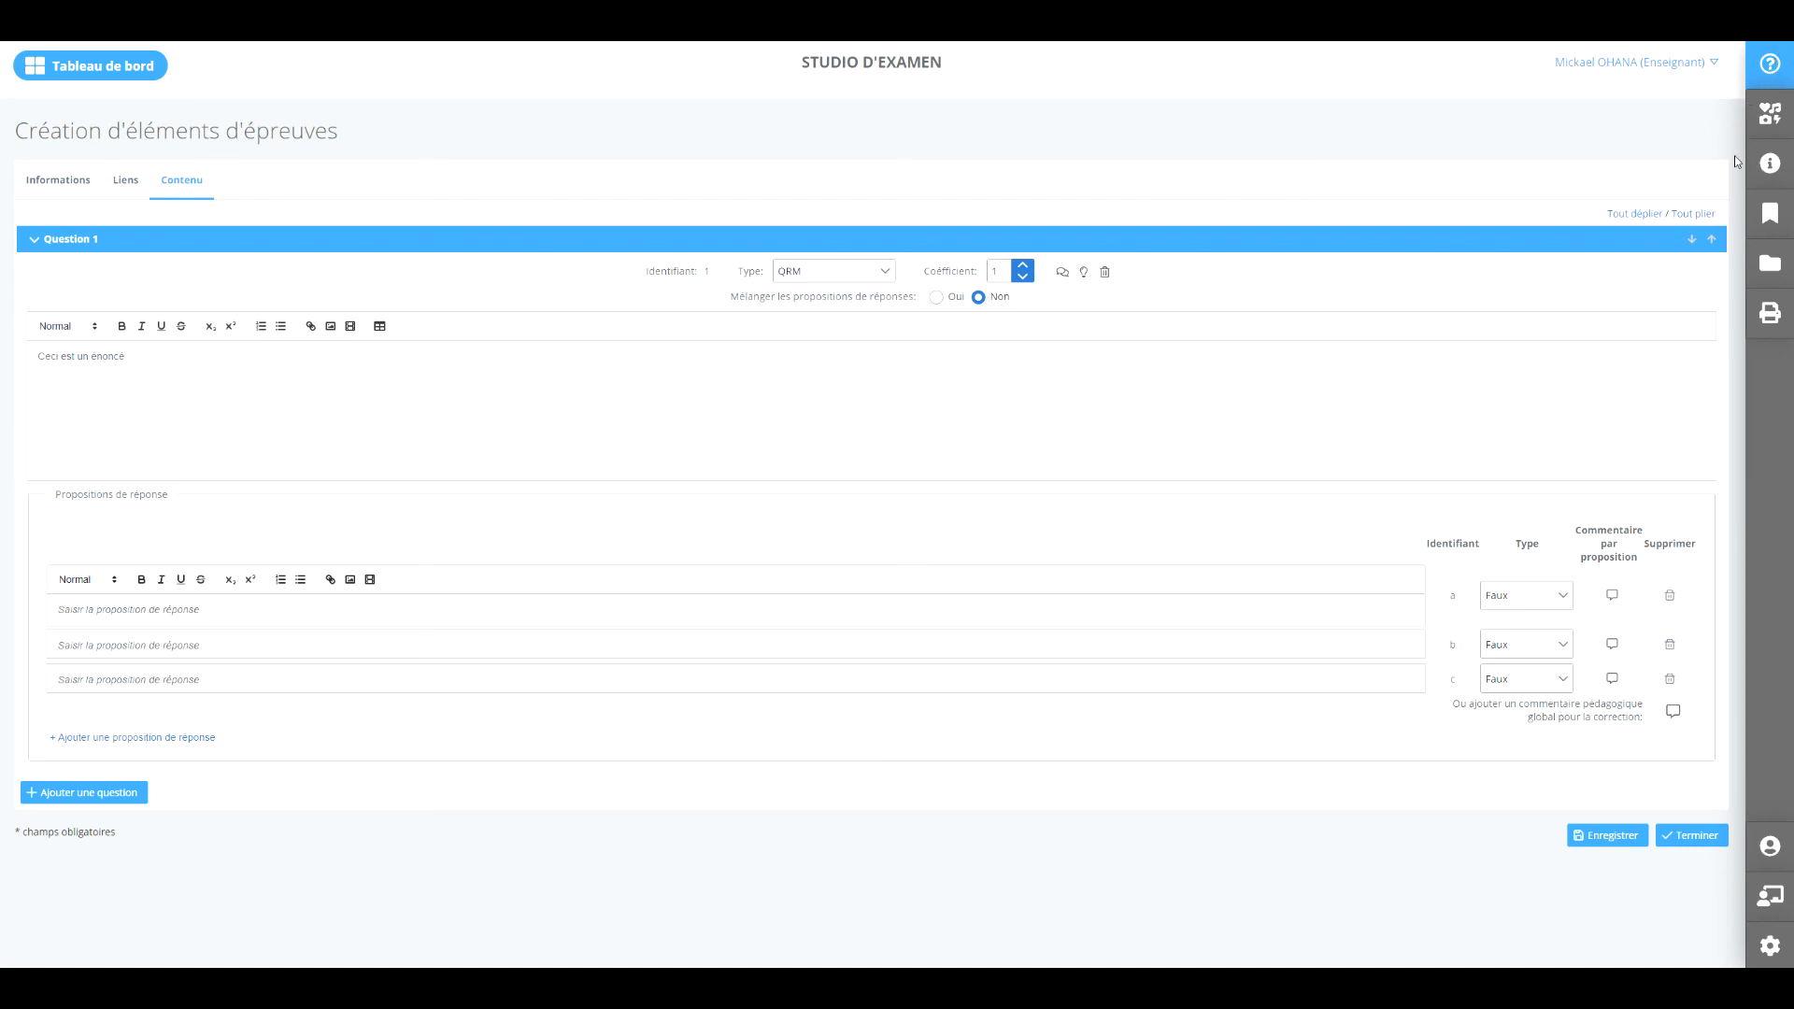
Read the docimology help on the QI, DCP and LCA element types.
left_click(1774, 71)
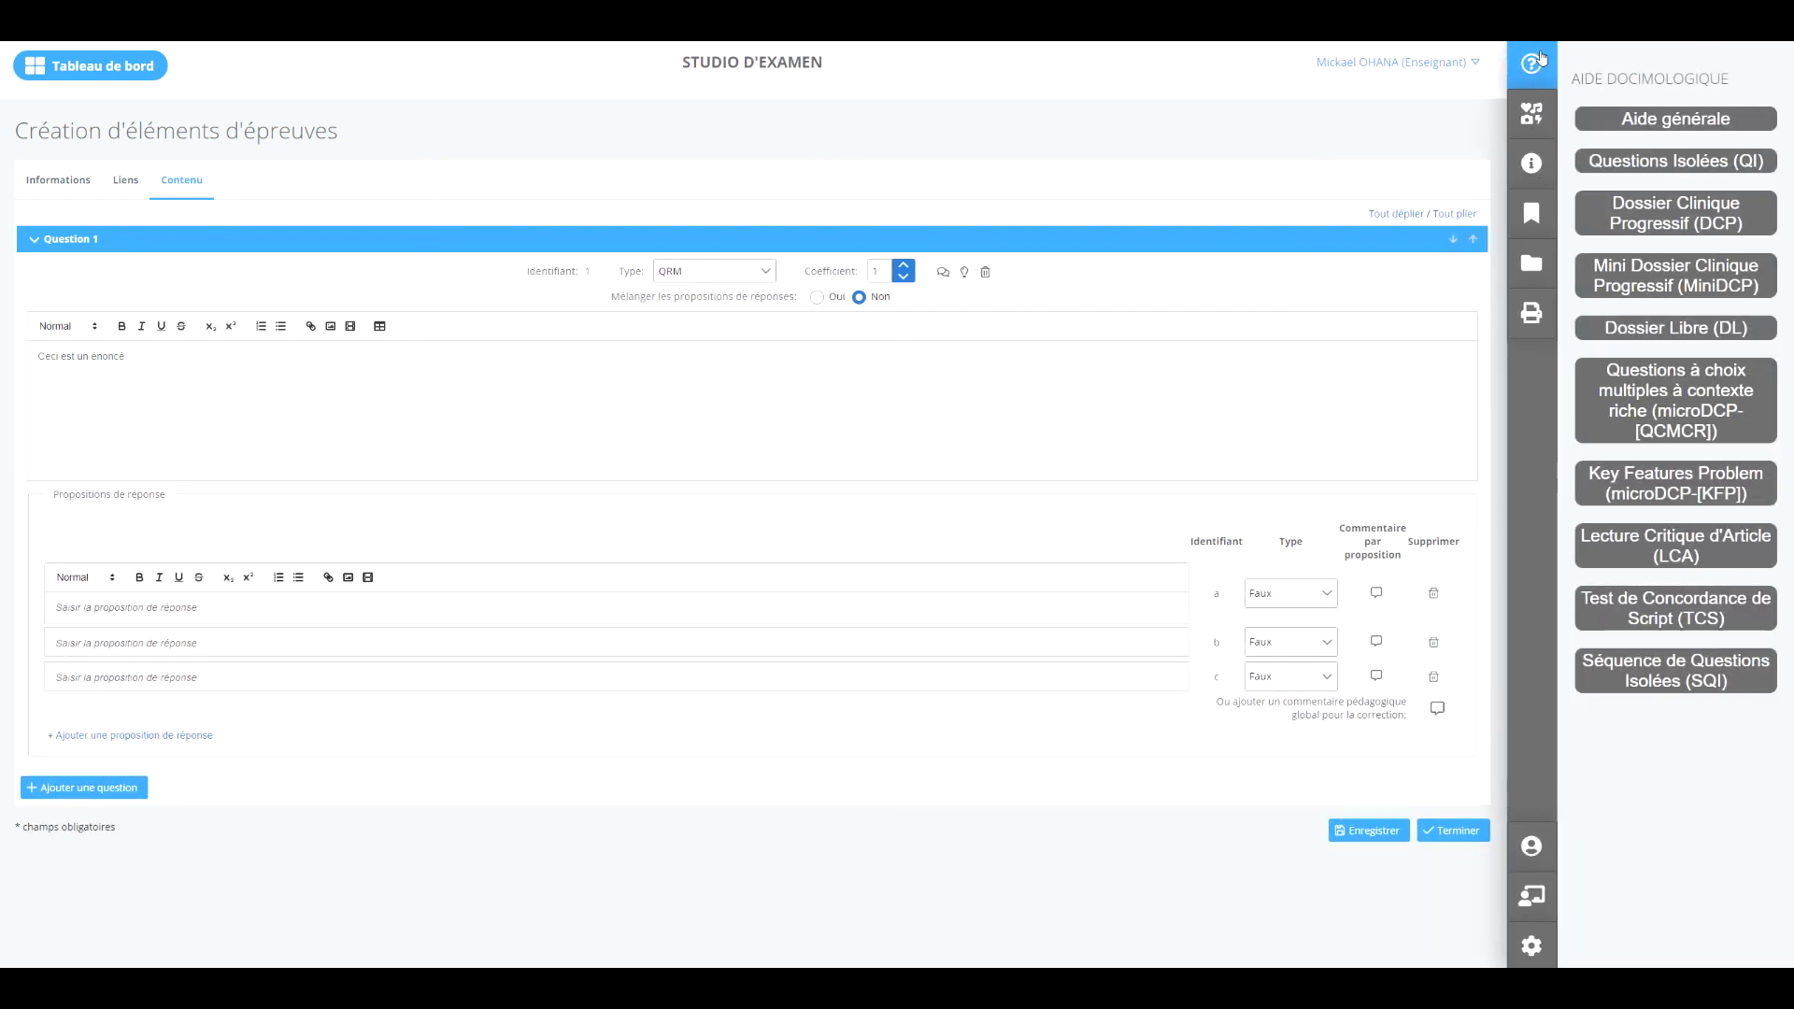
left_click(1660, 165)
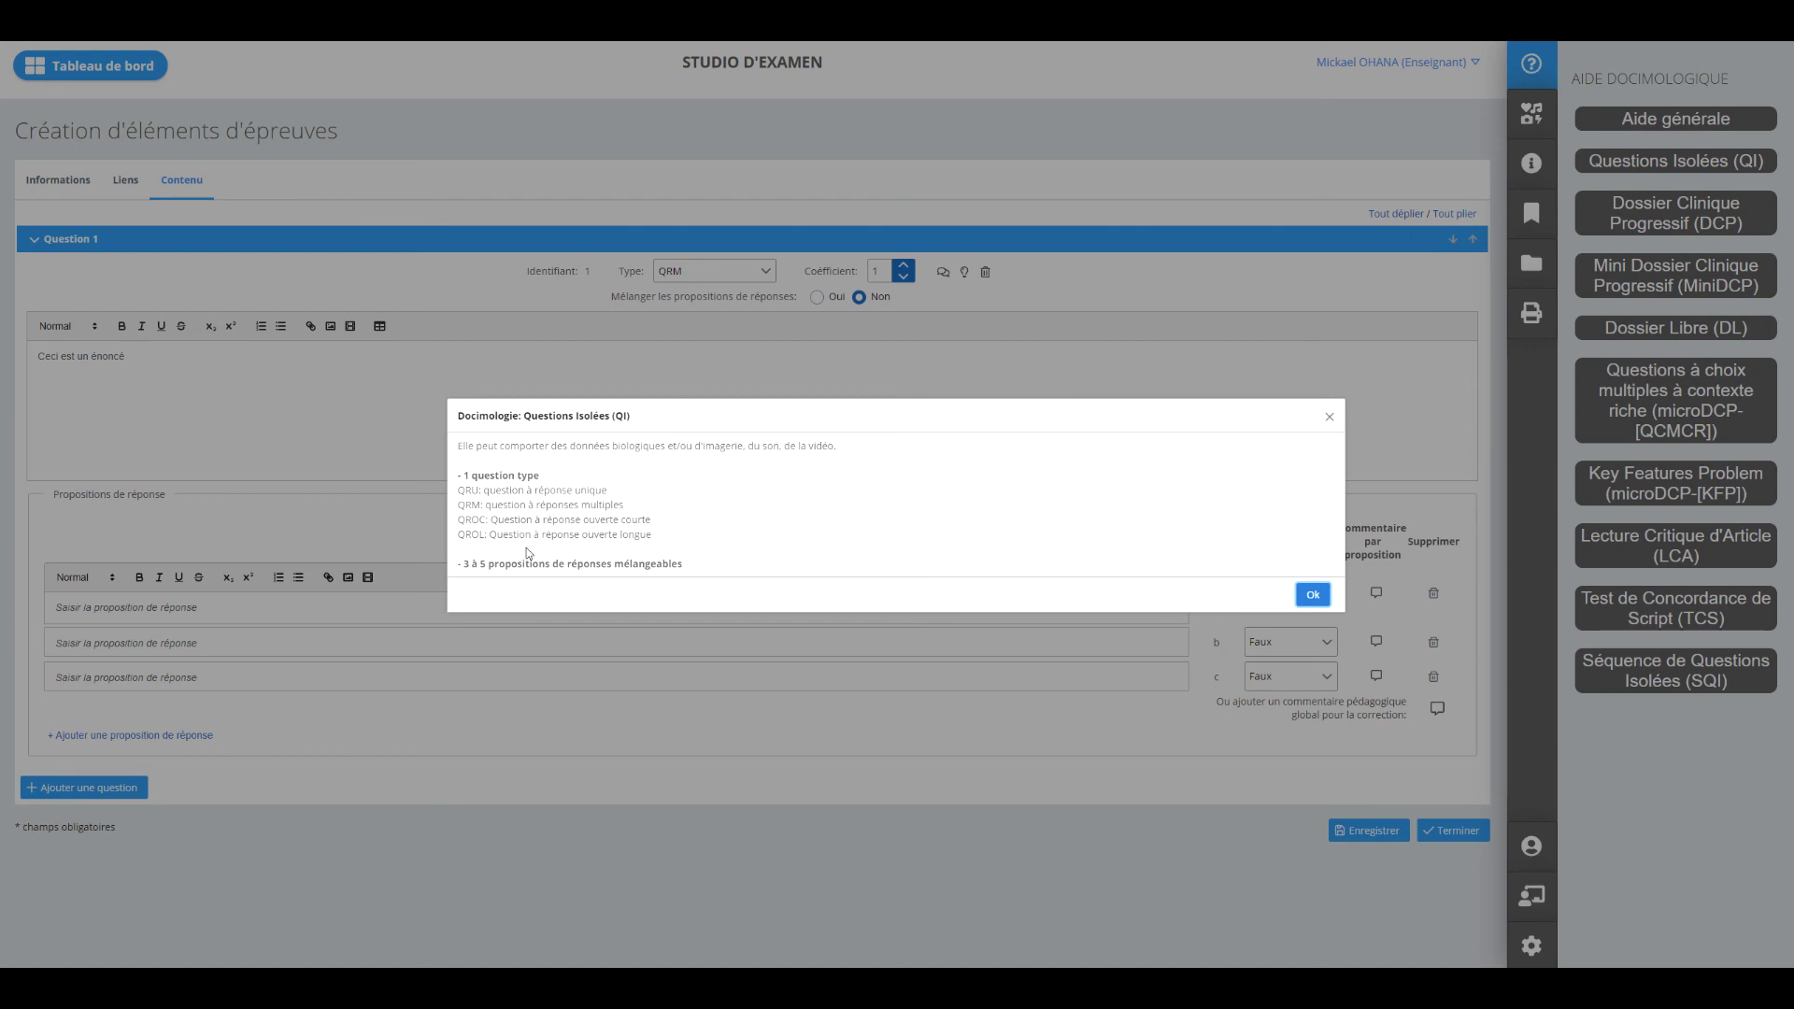
left_click(1303, 599)
left_click(1731, 231)
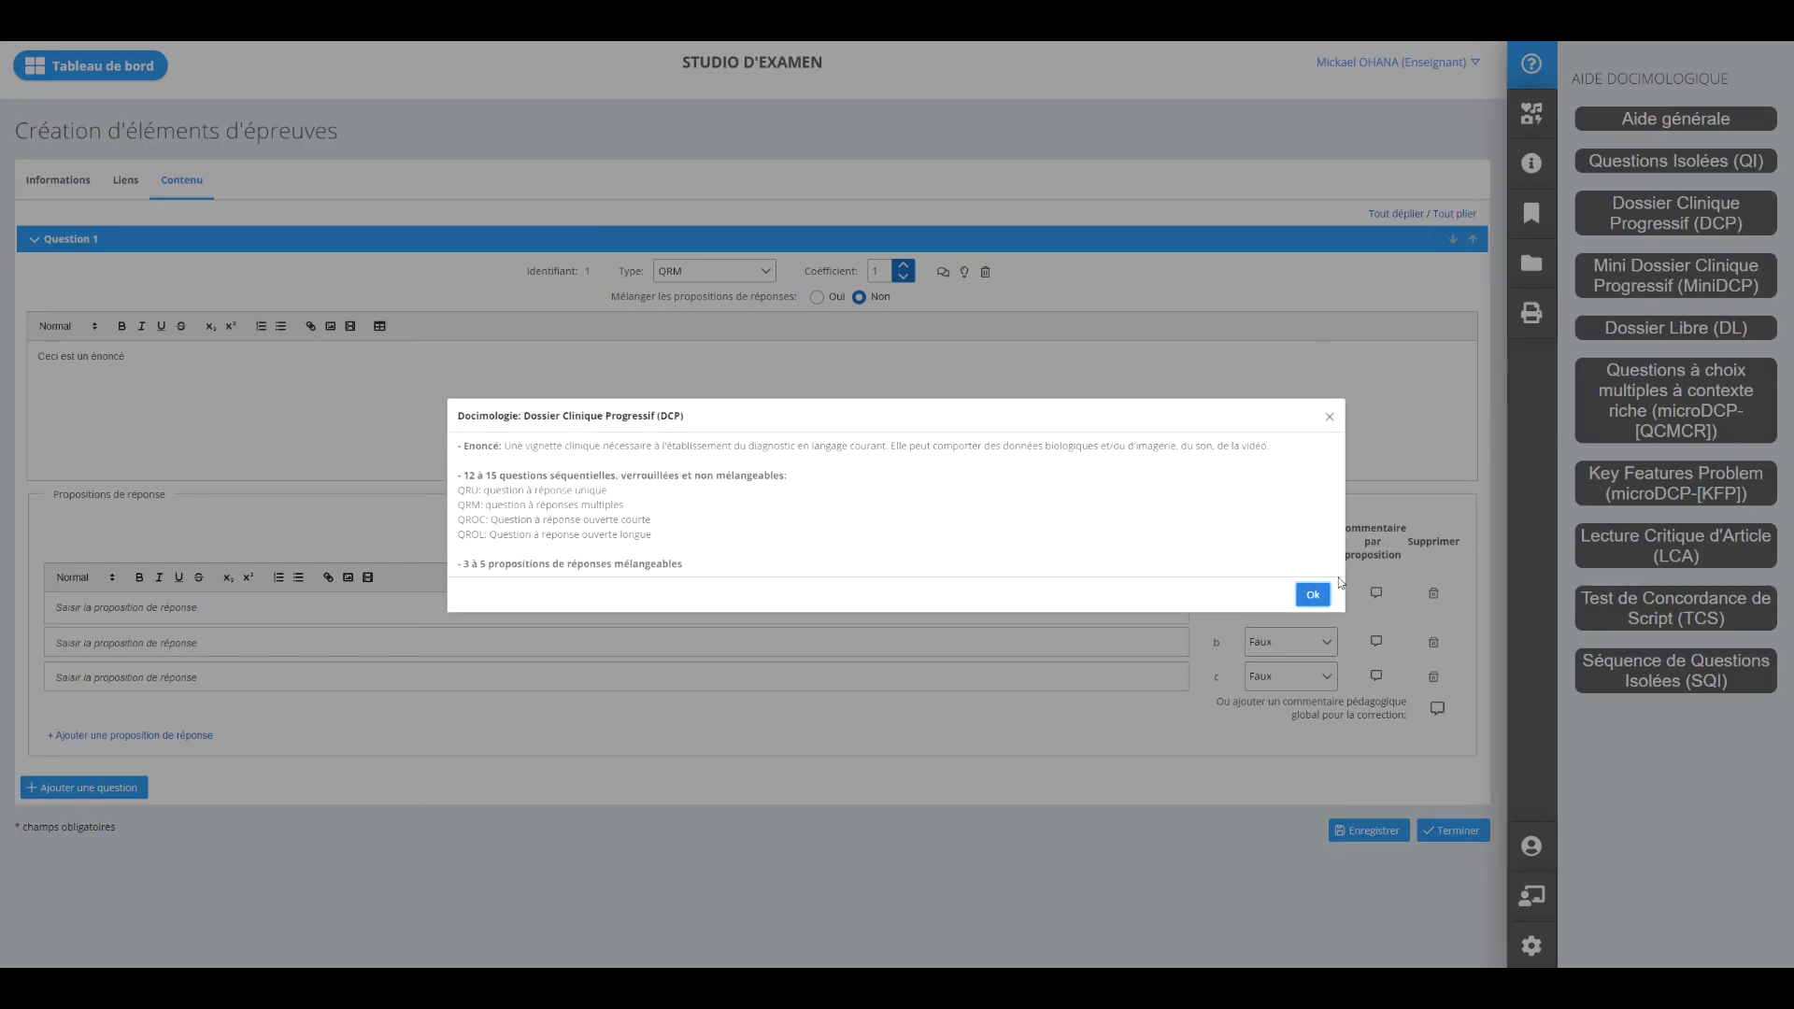
left_click(1313, 595)
left_click(1678, 582)
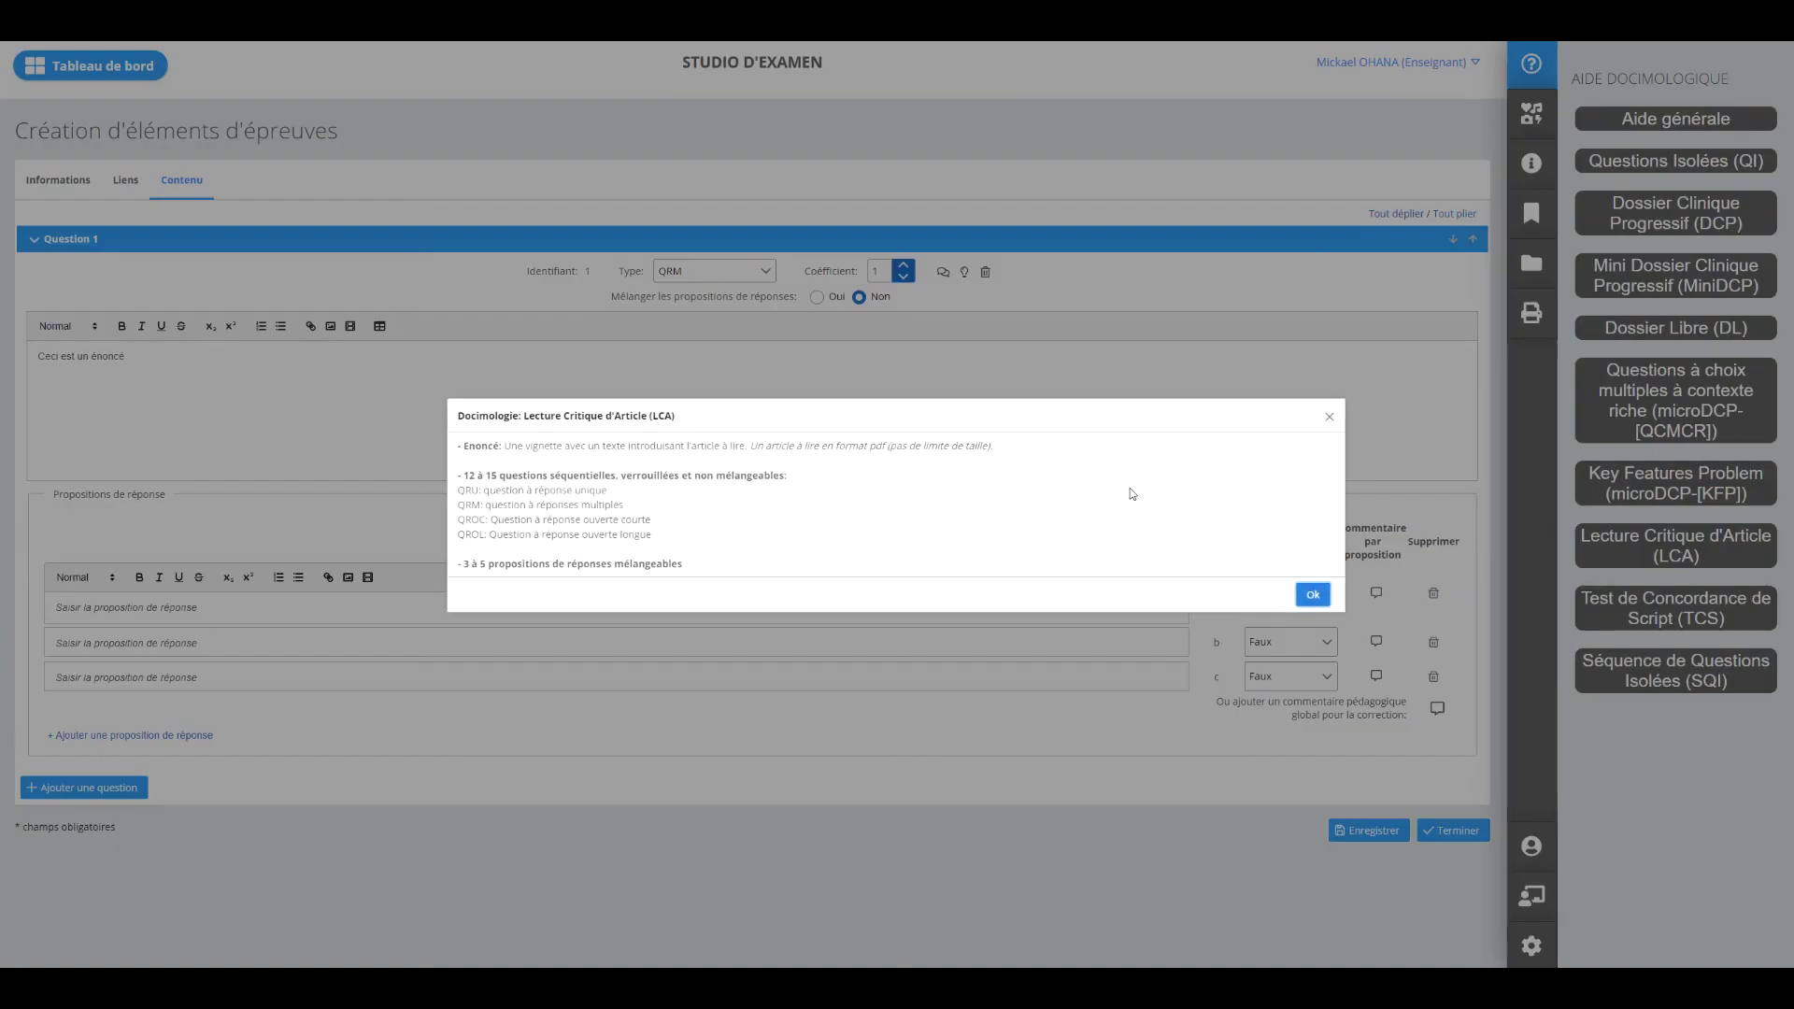
left_click(1319, 588)
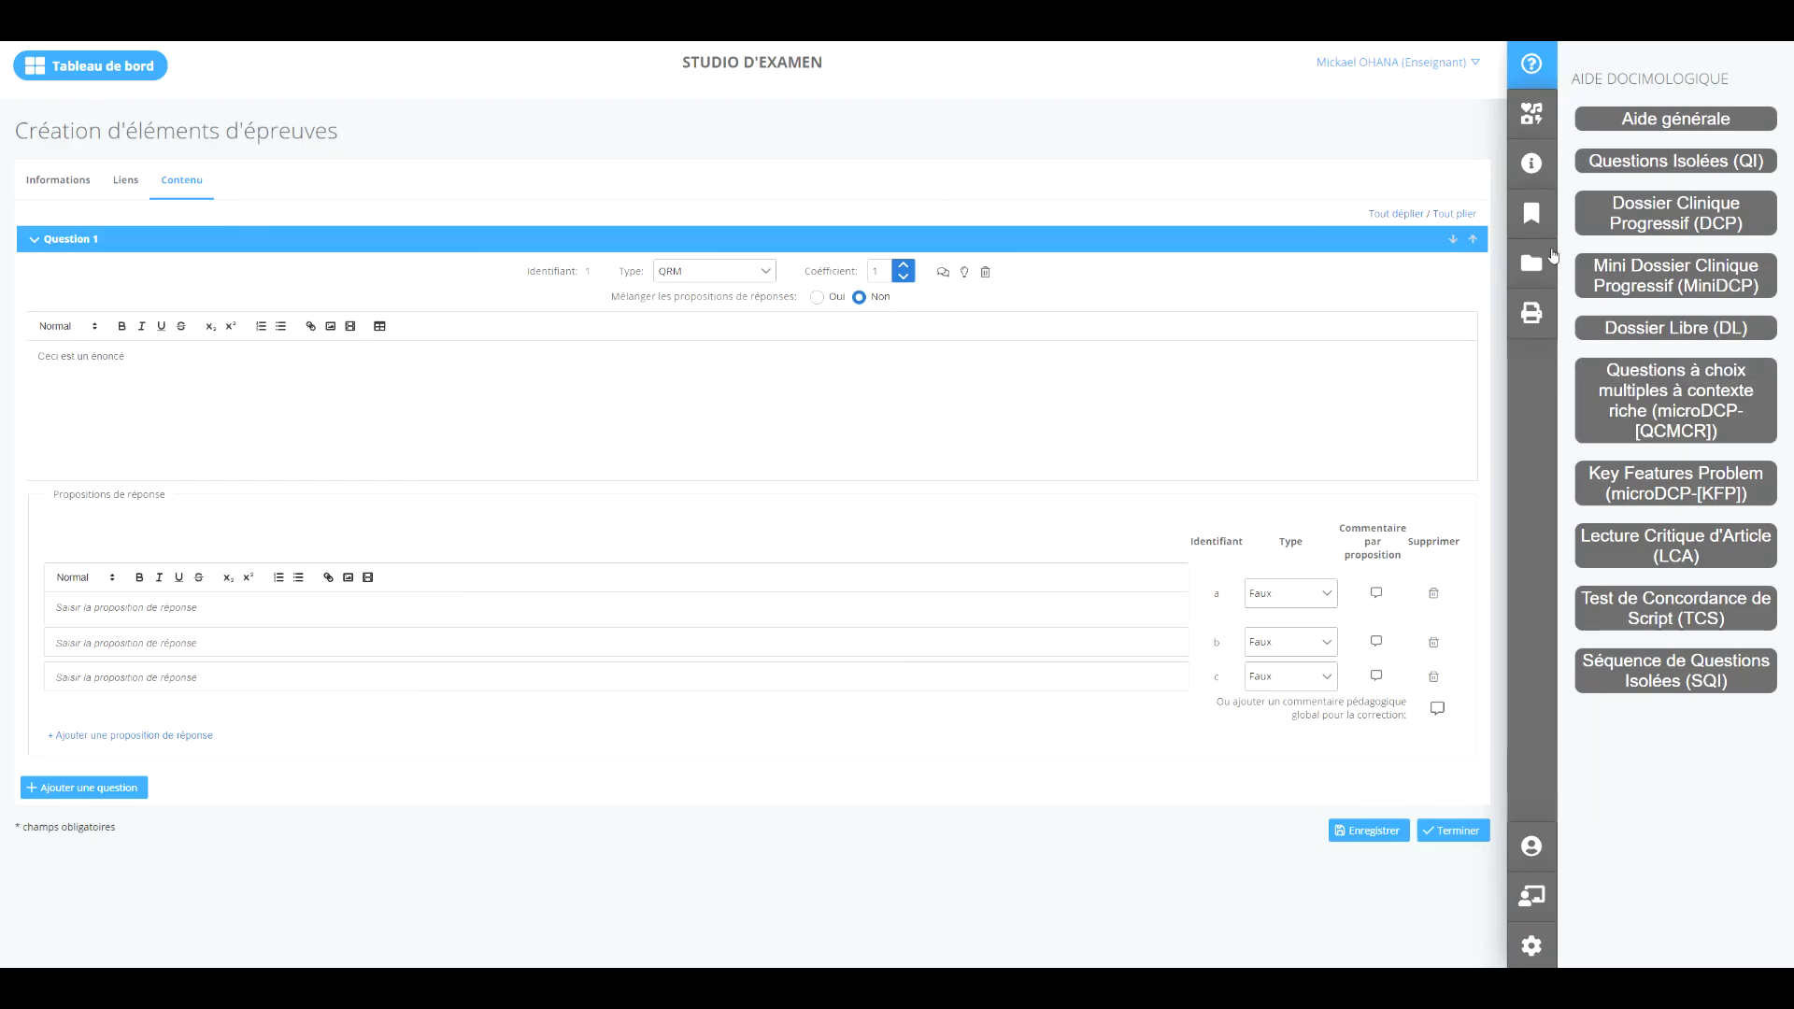
View the editor's icon legend, then show the item's information sections.
left_click(1530, 114)
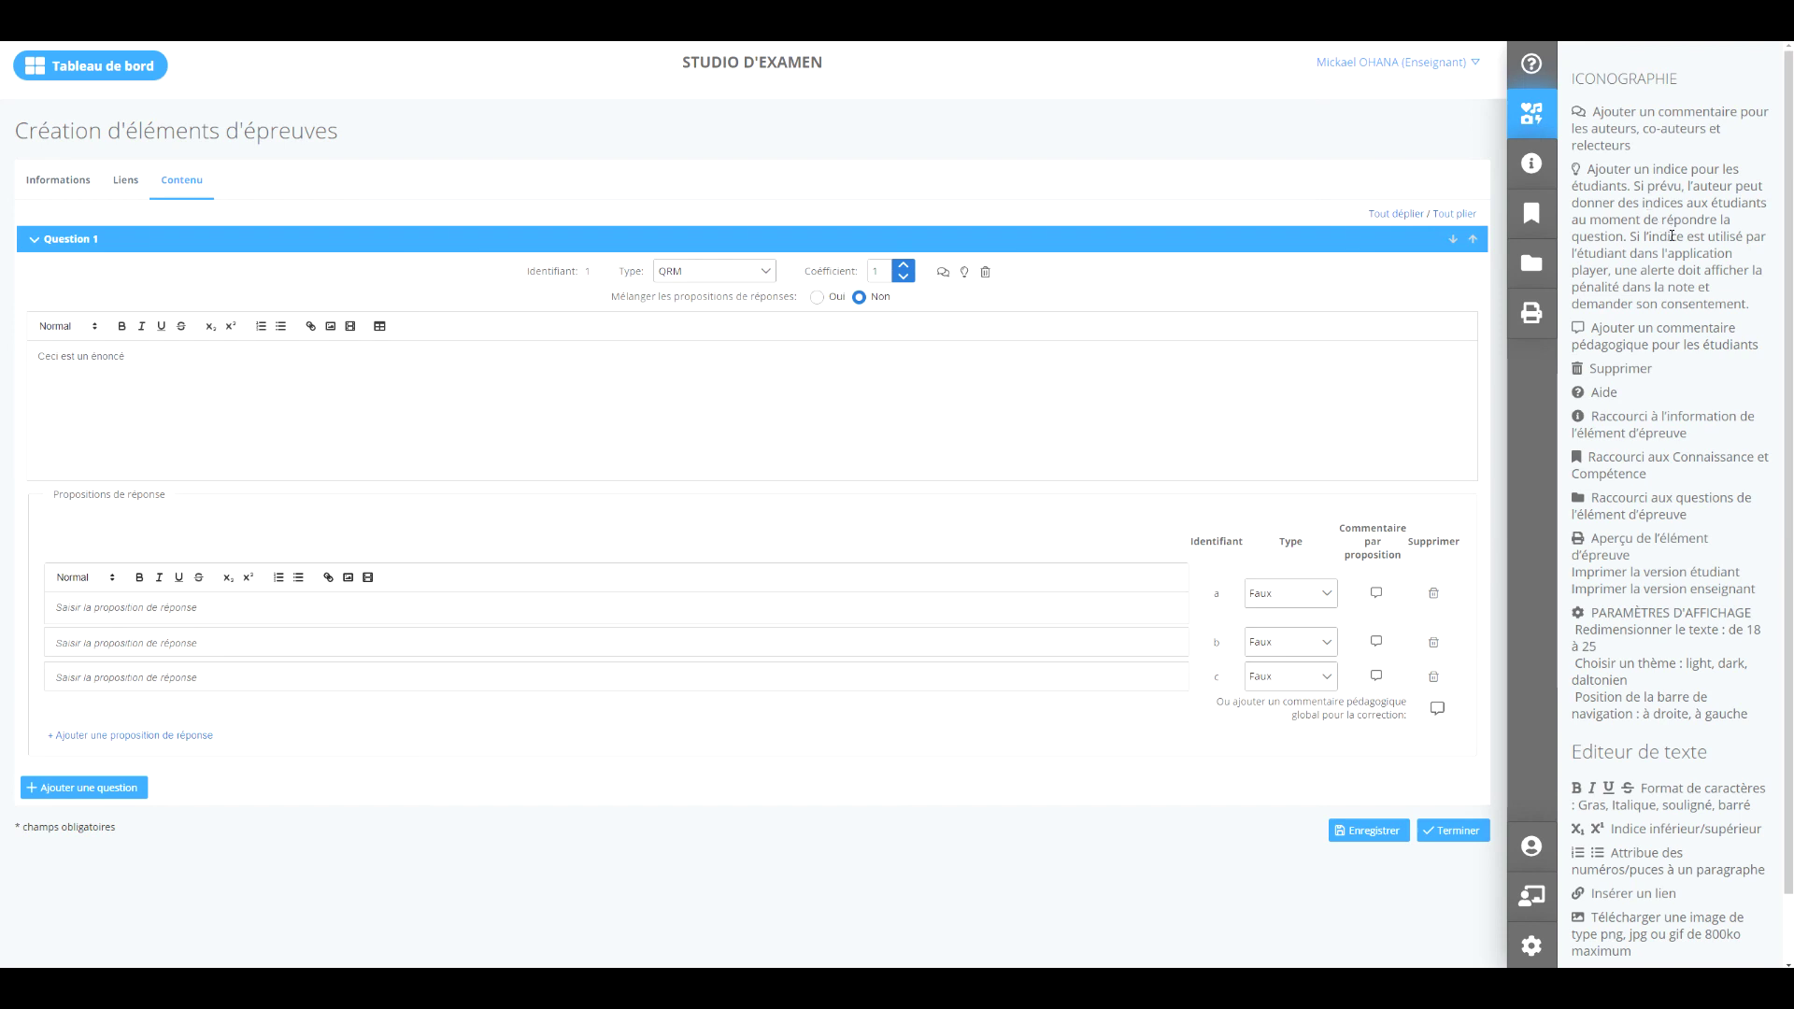
scroll(1671, 235, "down", 1)
scroll(1672, 235, "up", 1)
scroll(1671, 236, "down", 1)
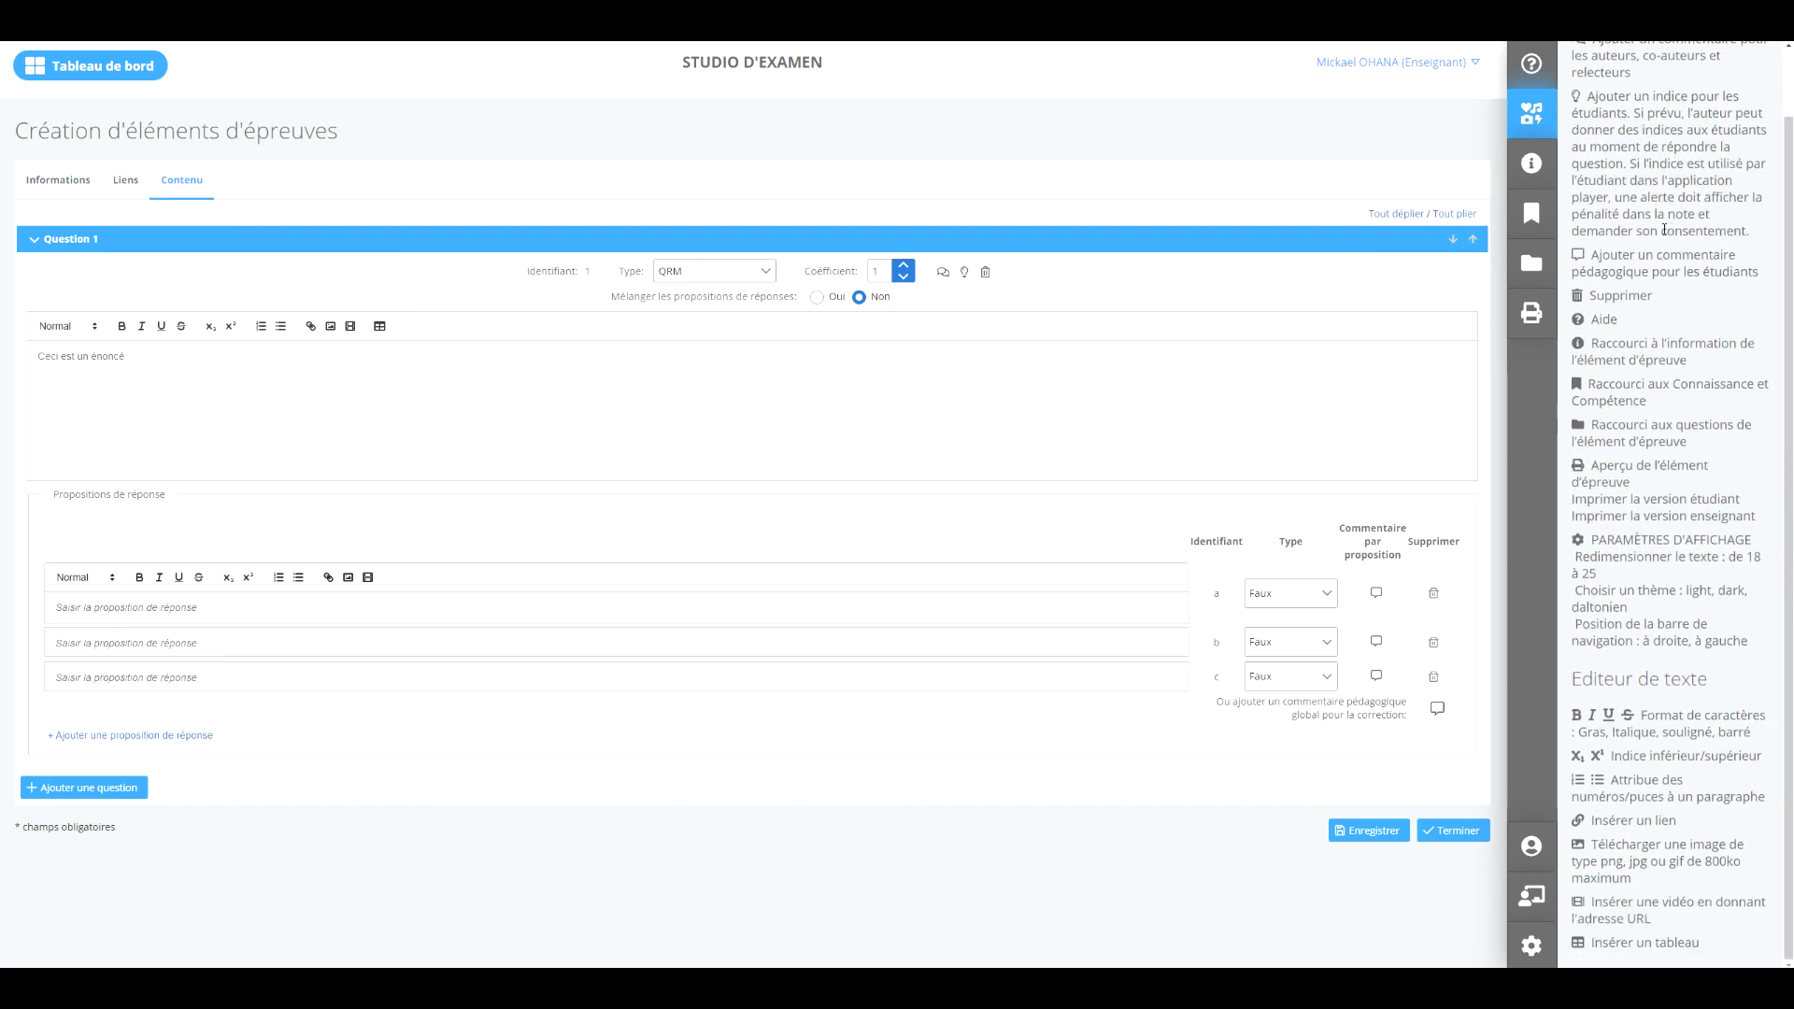
left_click(1531, 166)
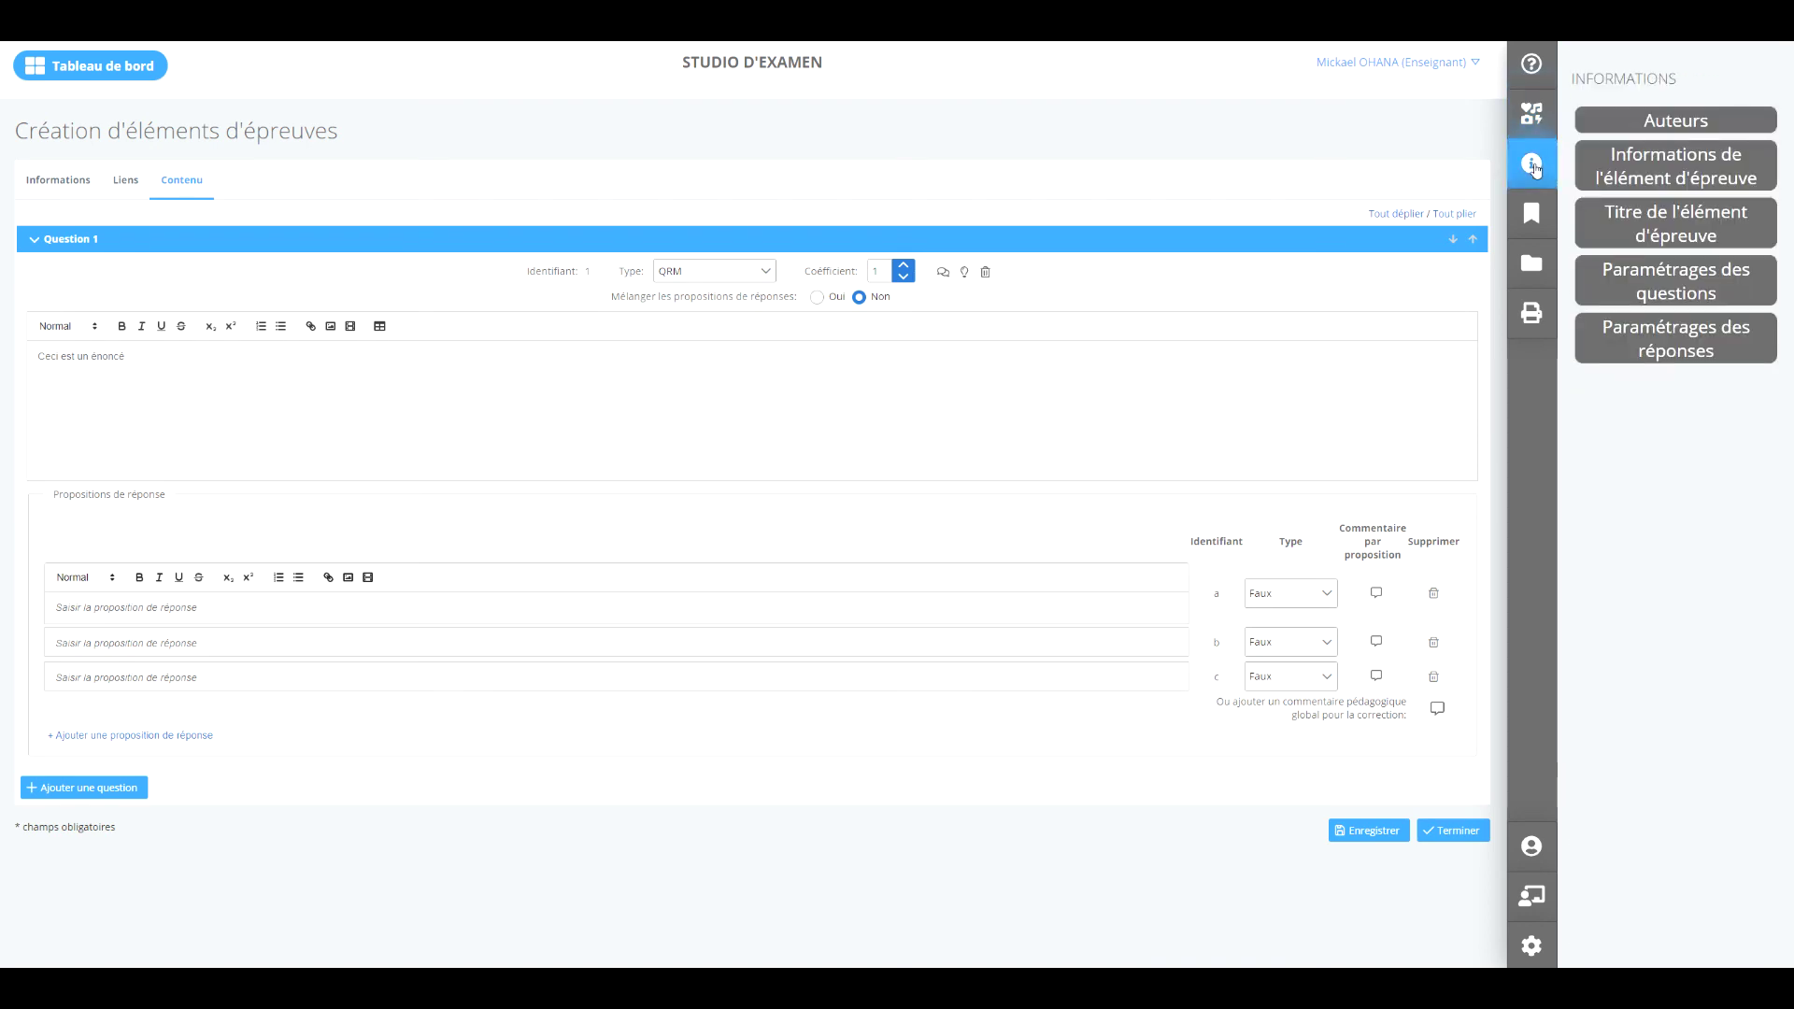
Check the title, frameworks and questions panels, return to Question 1, and show print options.
left_click(1654, 234)
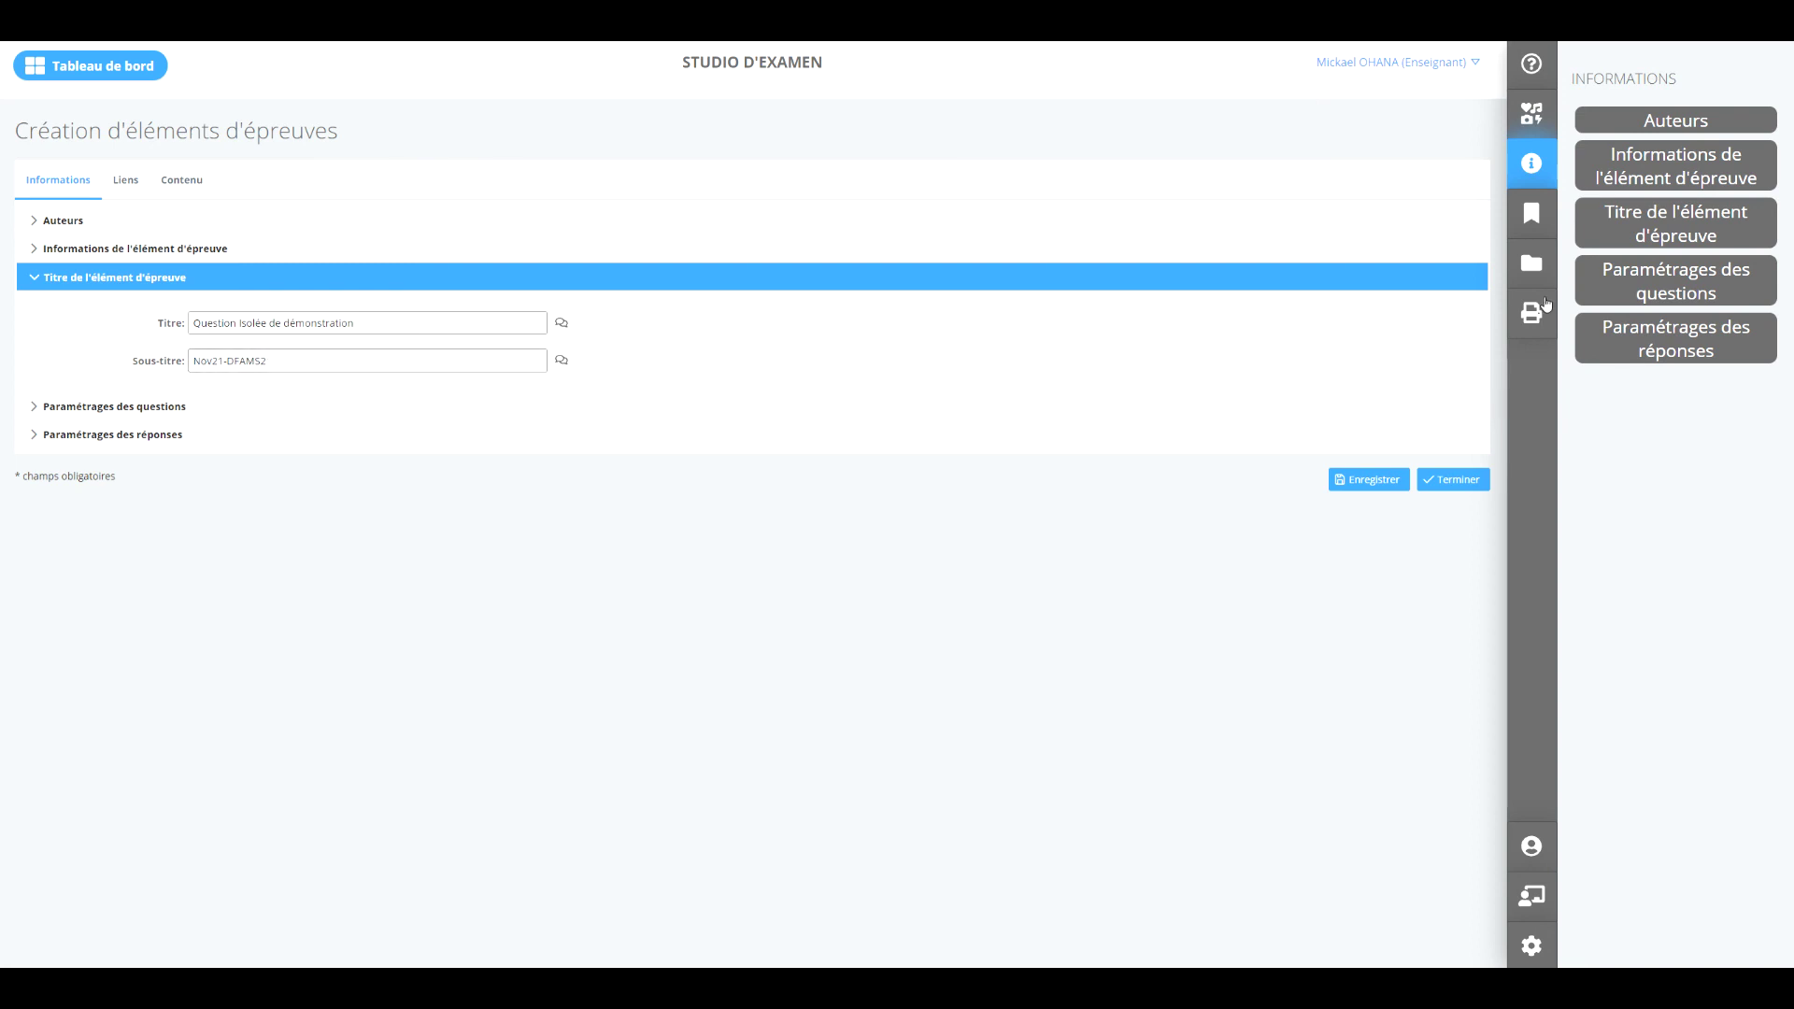
left_click(1531, 216)
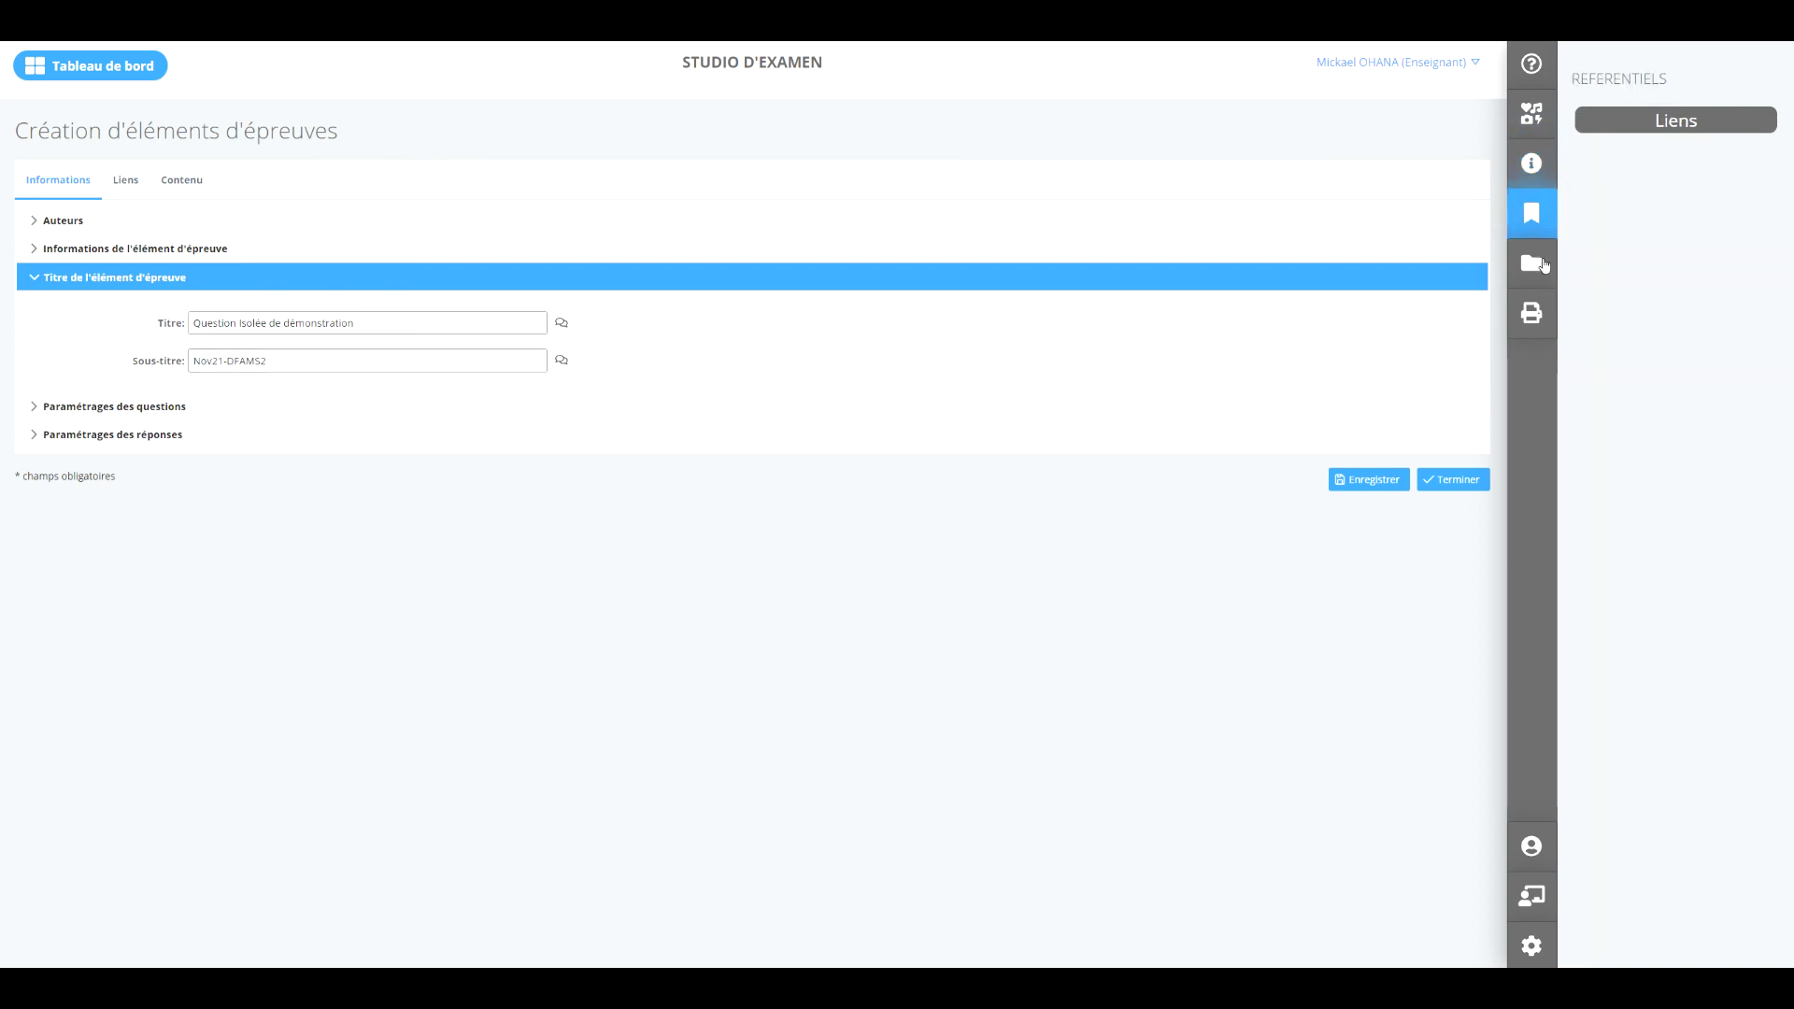
left_click(1523, 263)
left_click(1591, 131)
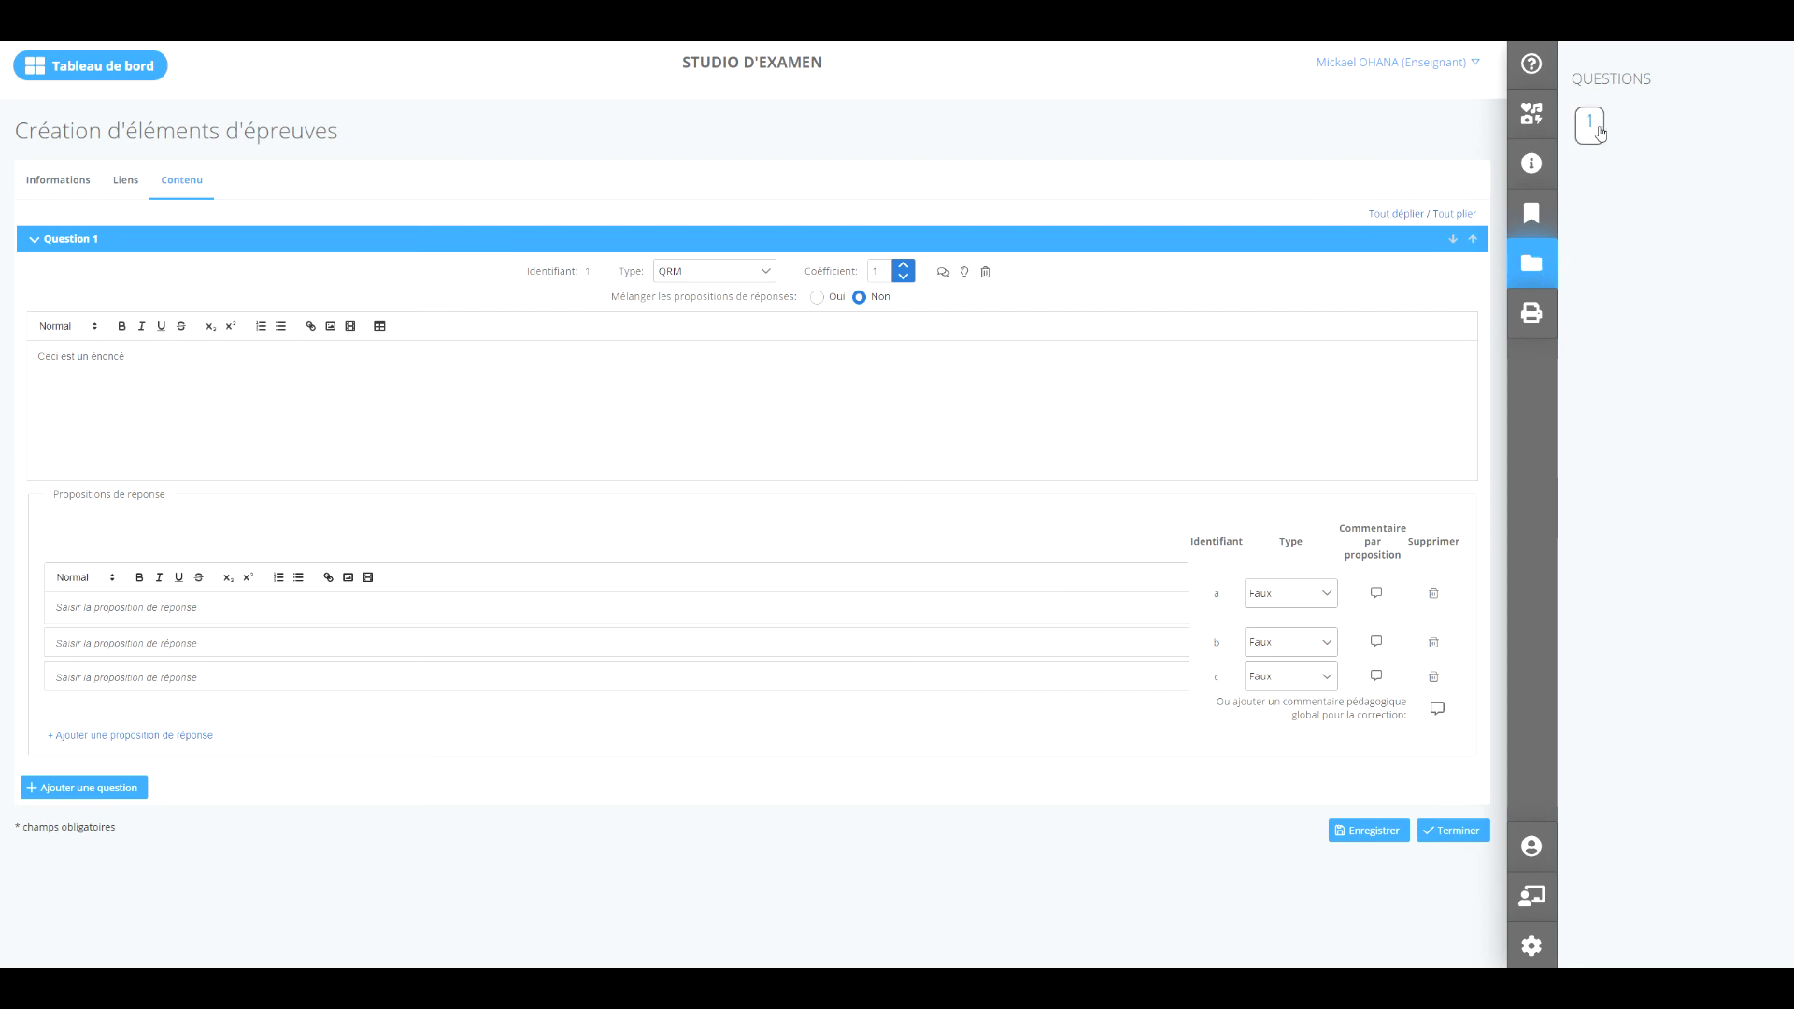
left_click(1532, 315)
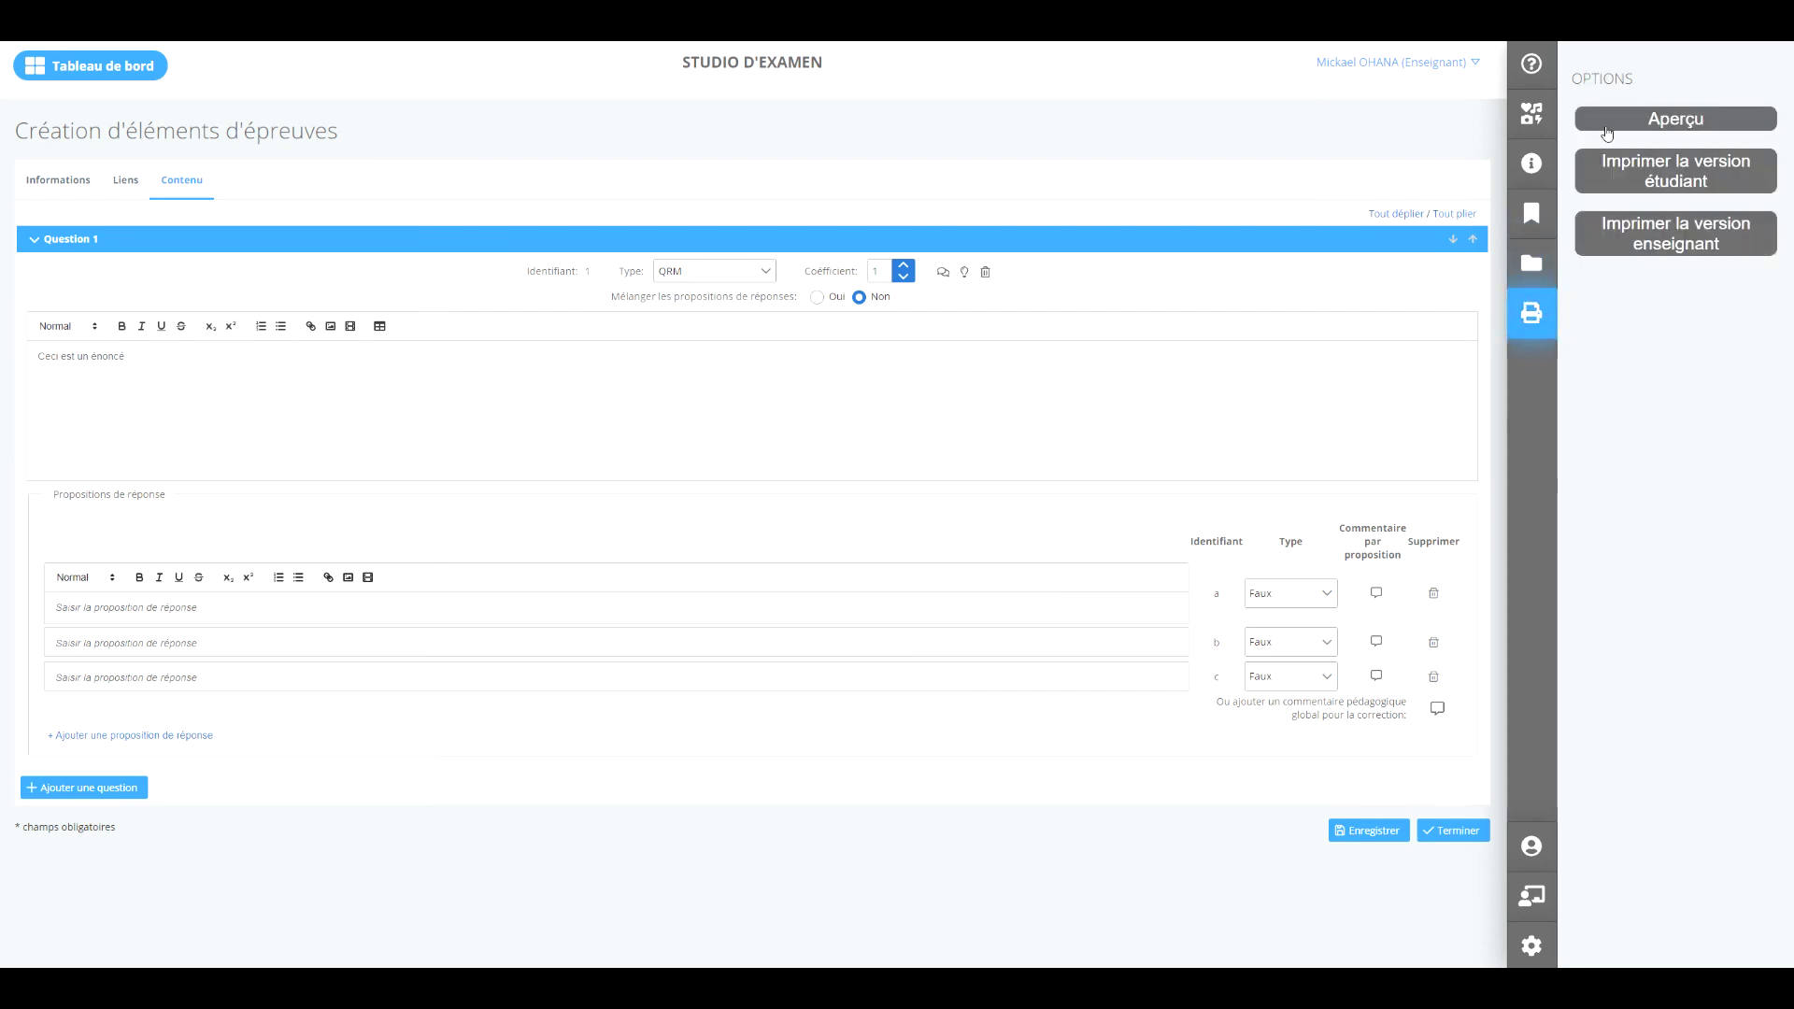
Open the Aperçu preview, close it, and show the item's question list again.
left_click(1638, 121)
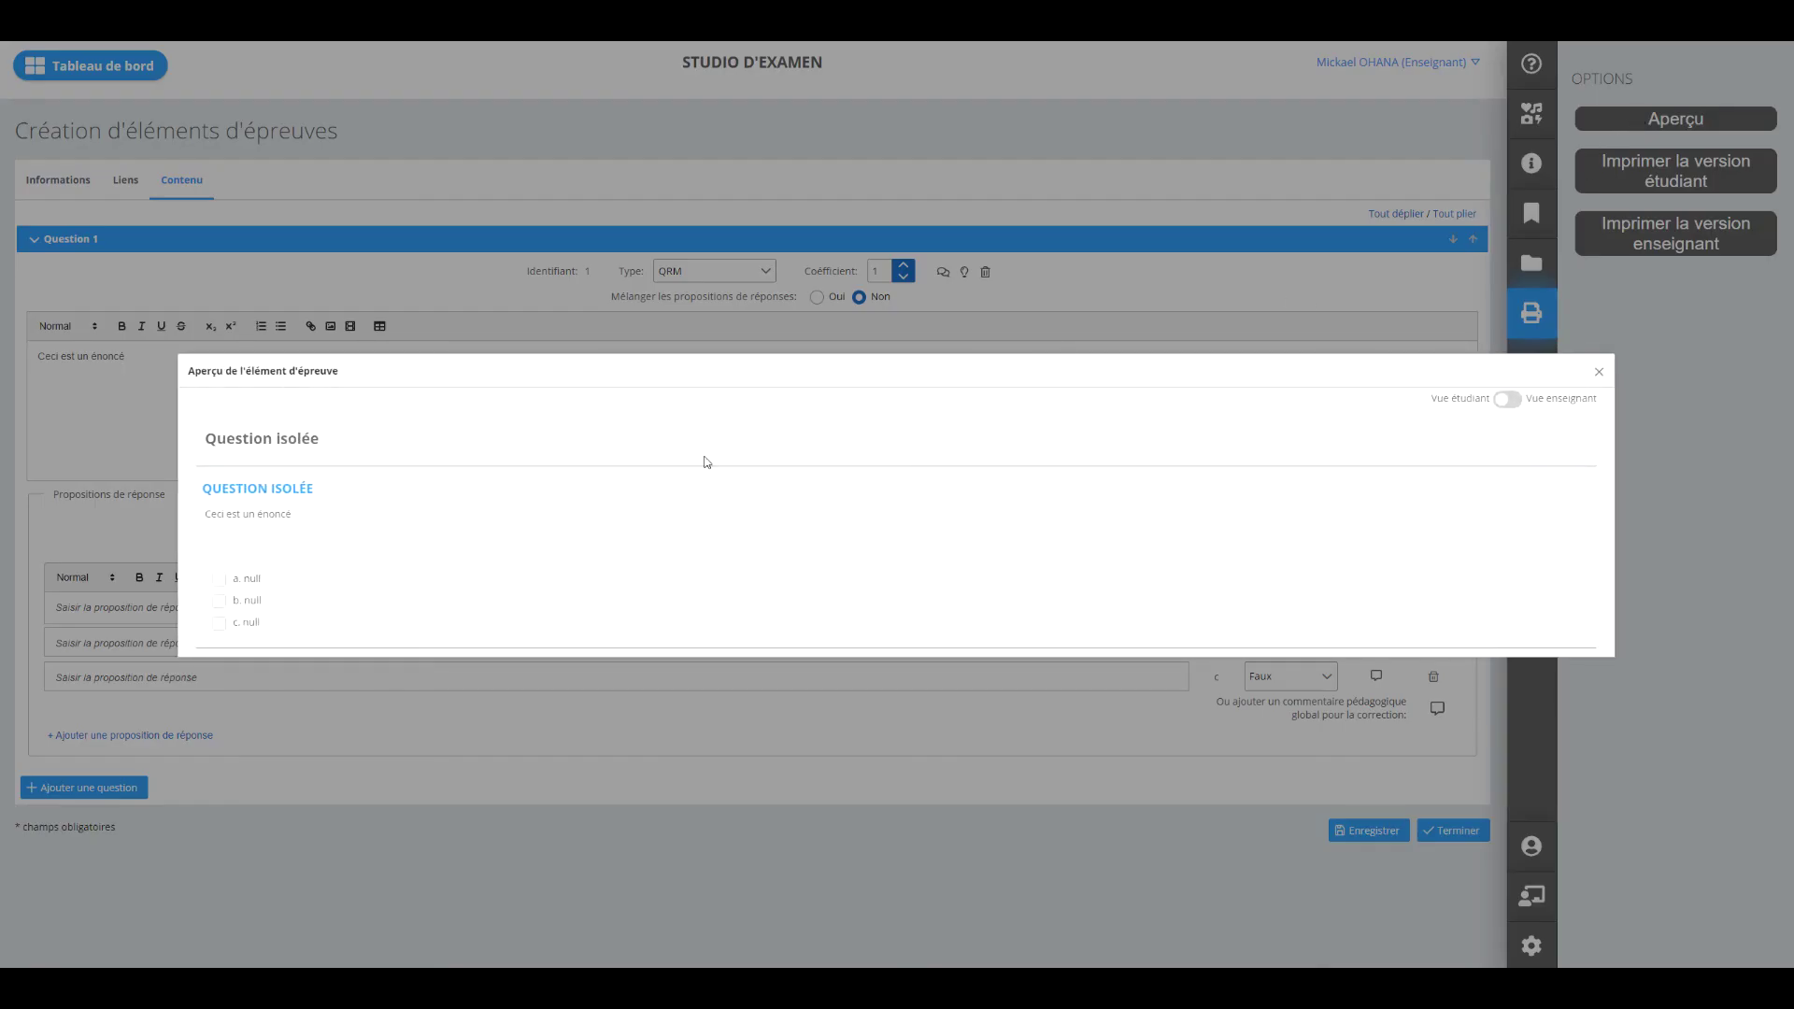
left_click(1600, 370)
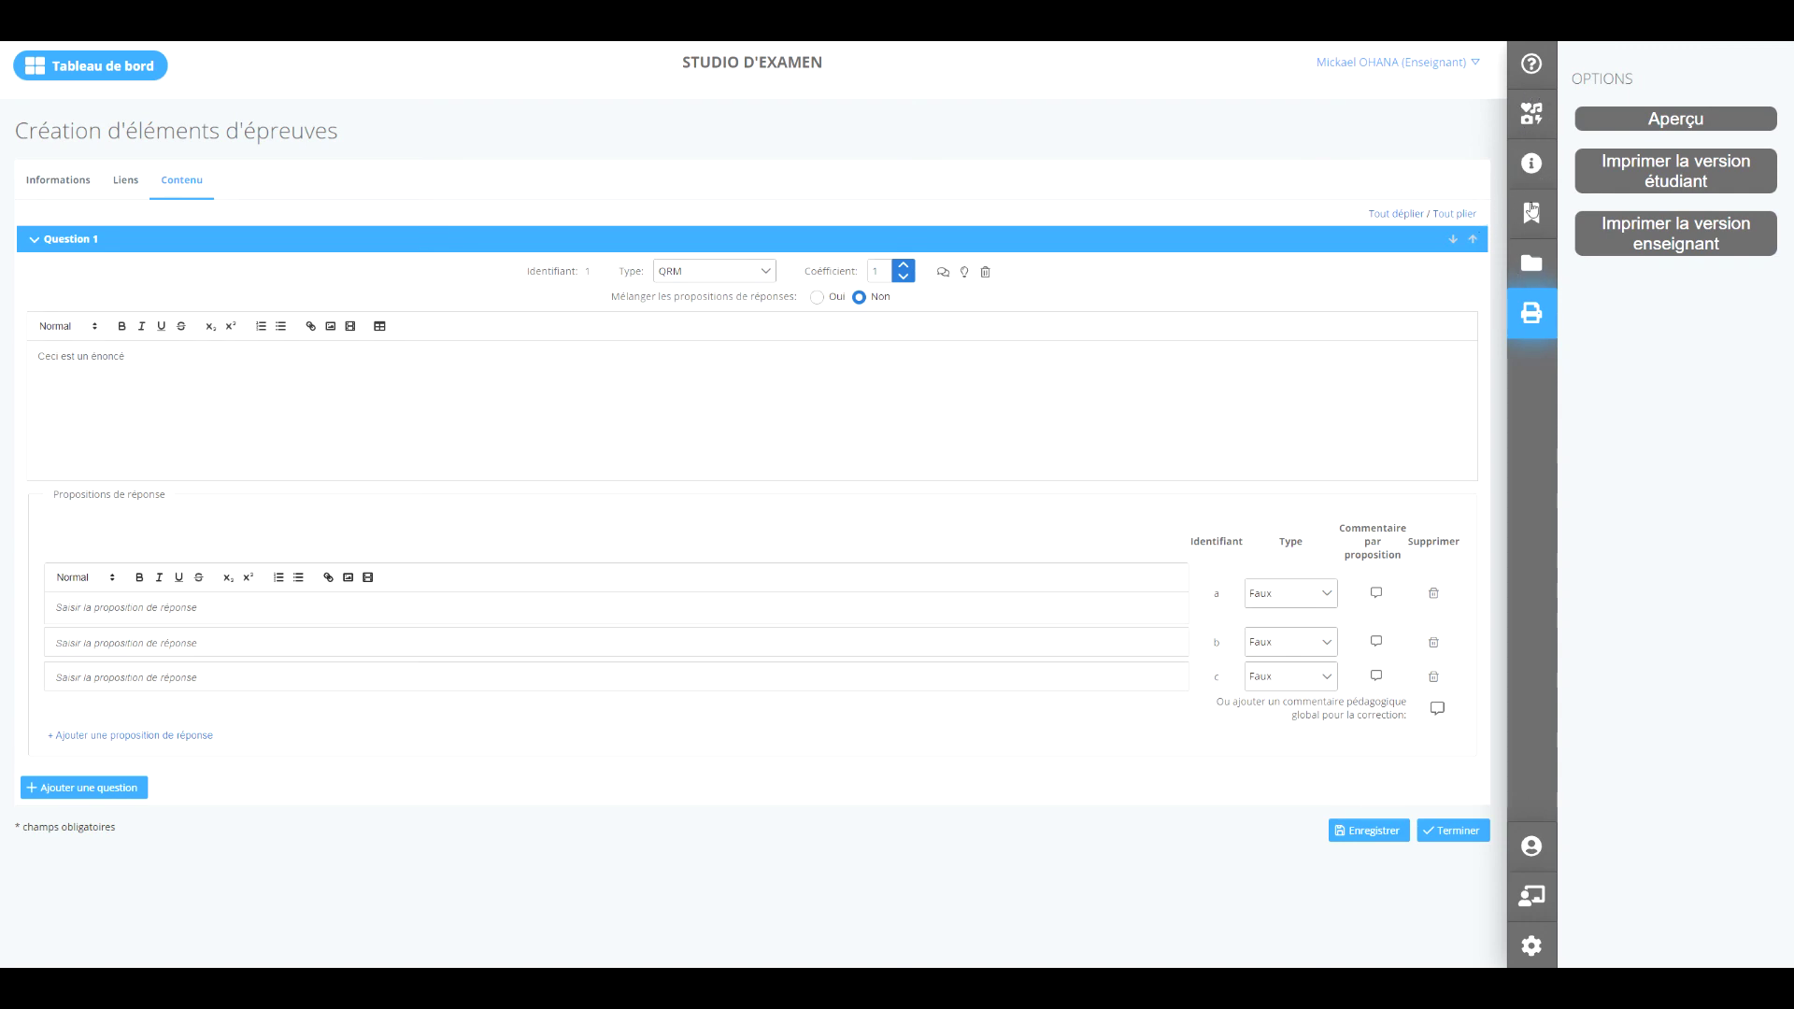
left_click(1533, 271)
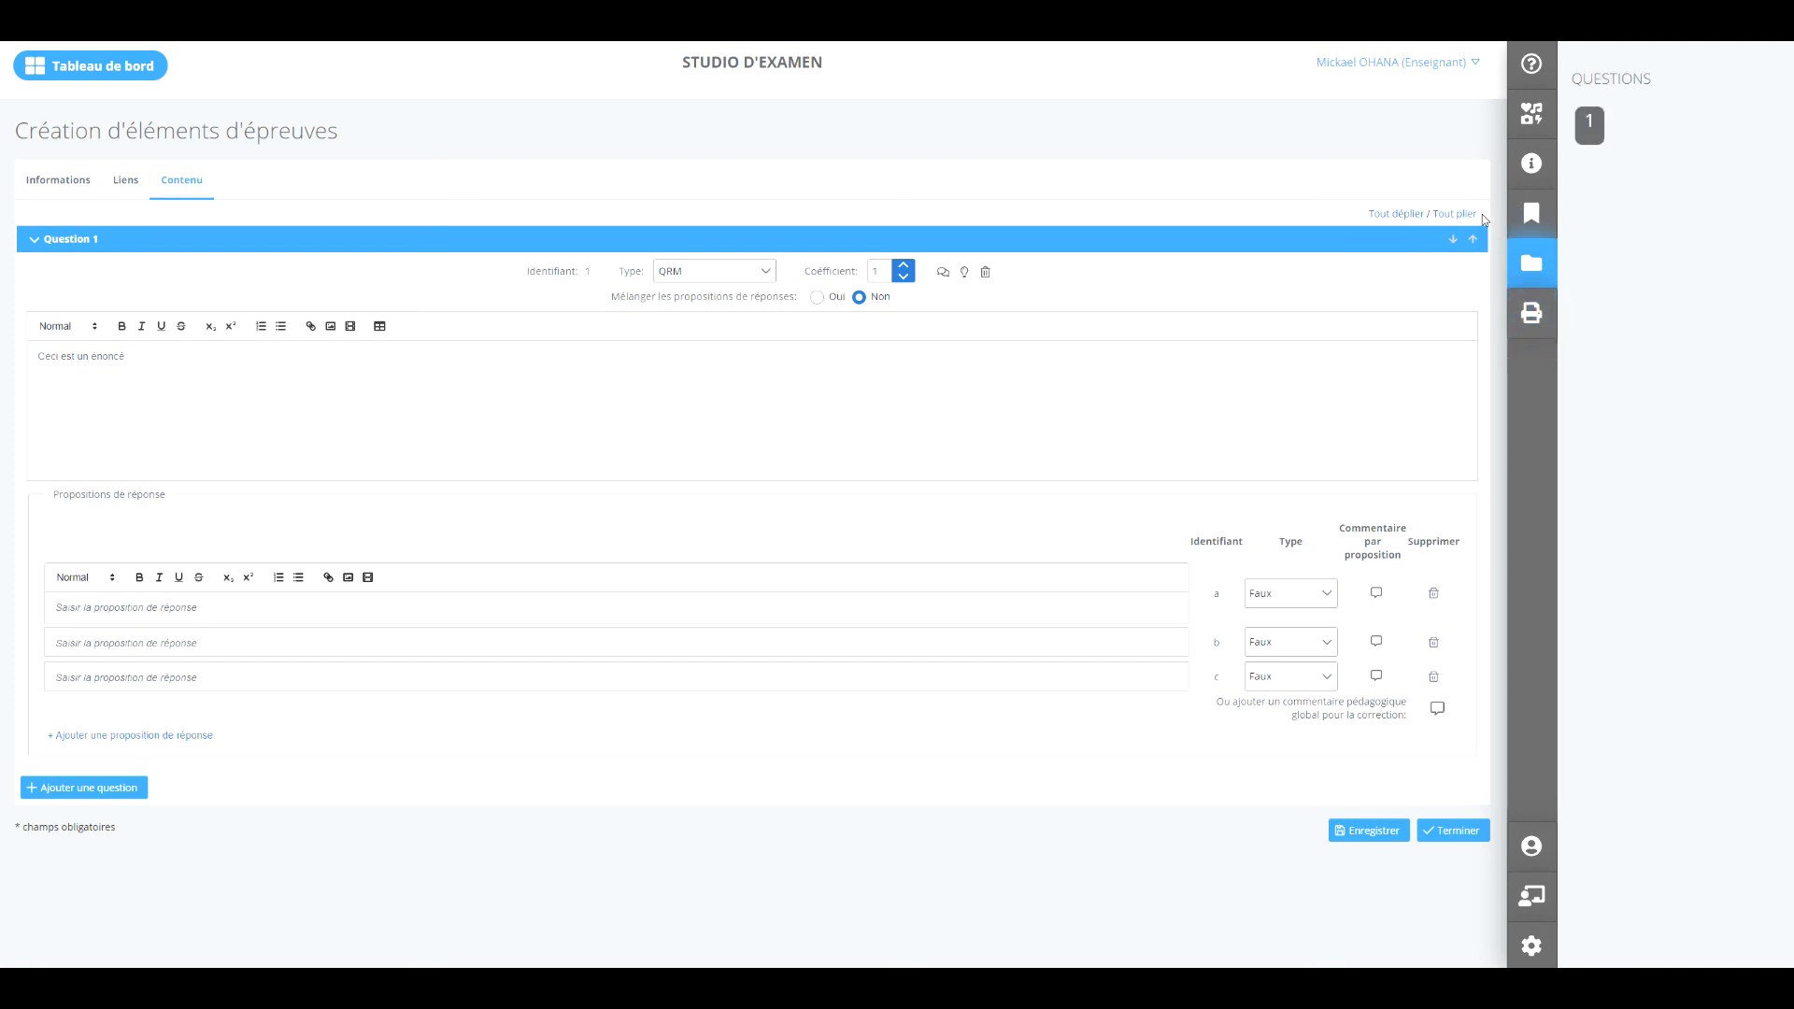
Return to the Tableau de bord, confirming with Oui after one cancel, and close the profile panel.
left_click(110, 76)
left_click(992, 548)
left_click(84, 62)
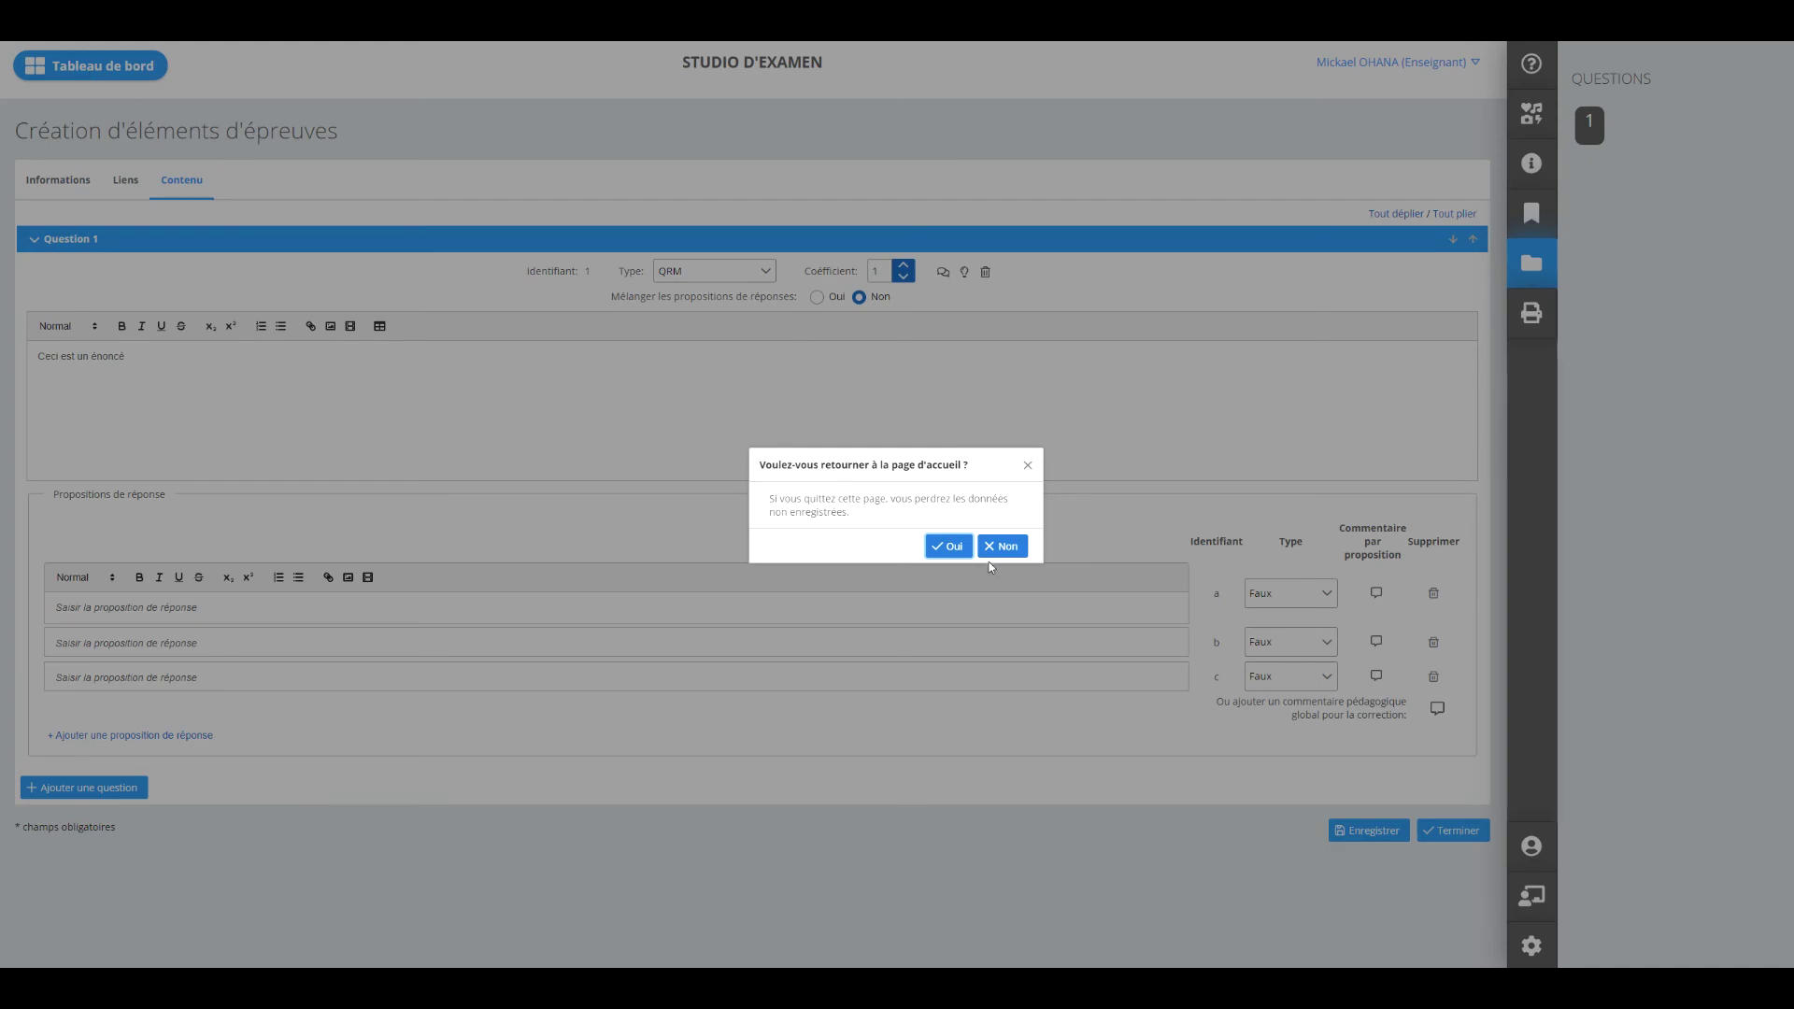
left_click(948, 547)
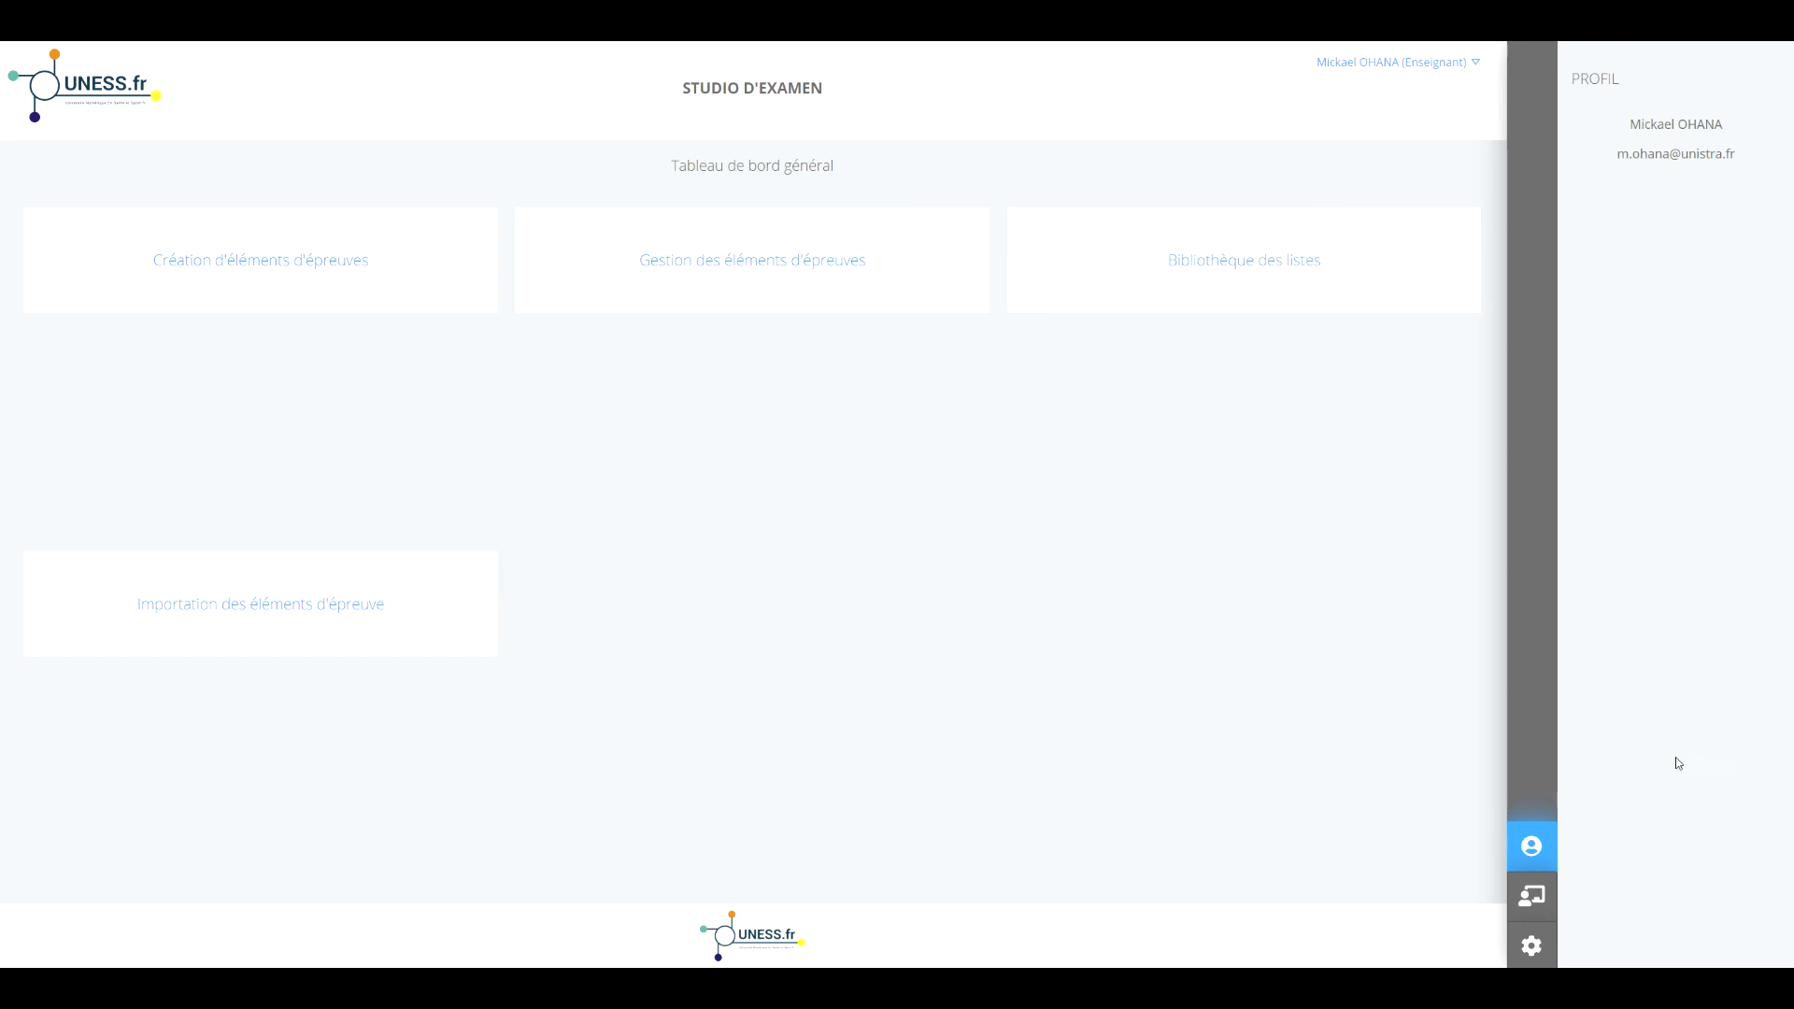
left_click(1530, 845)
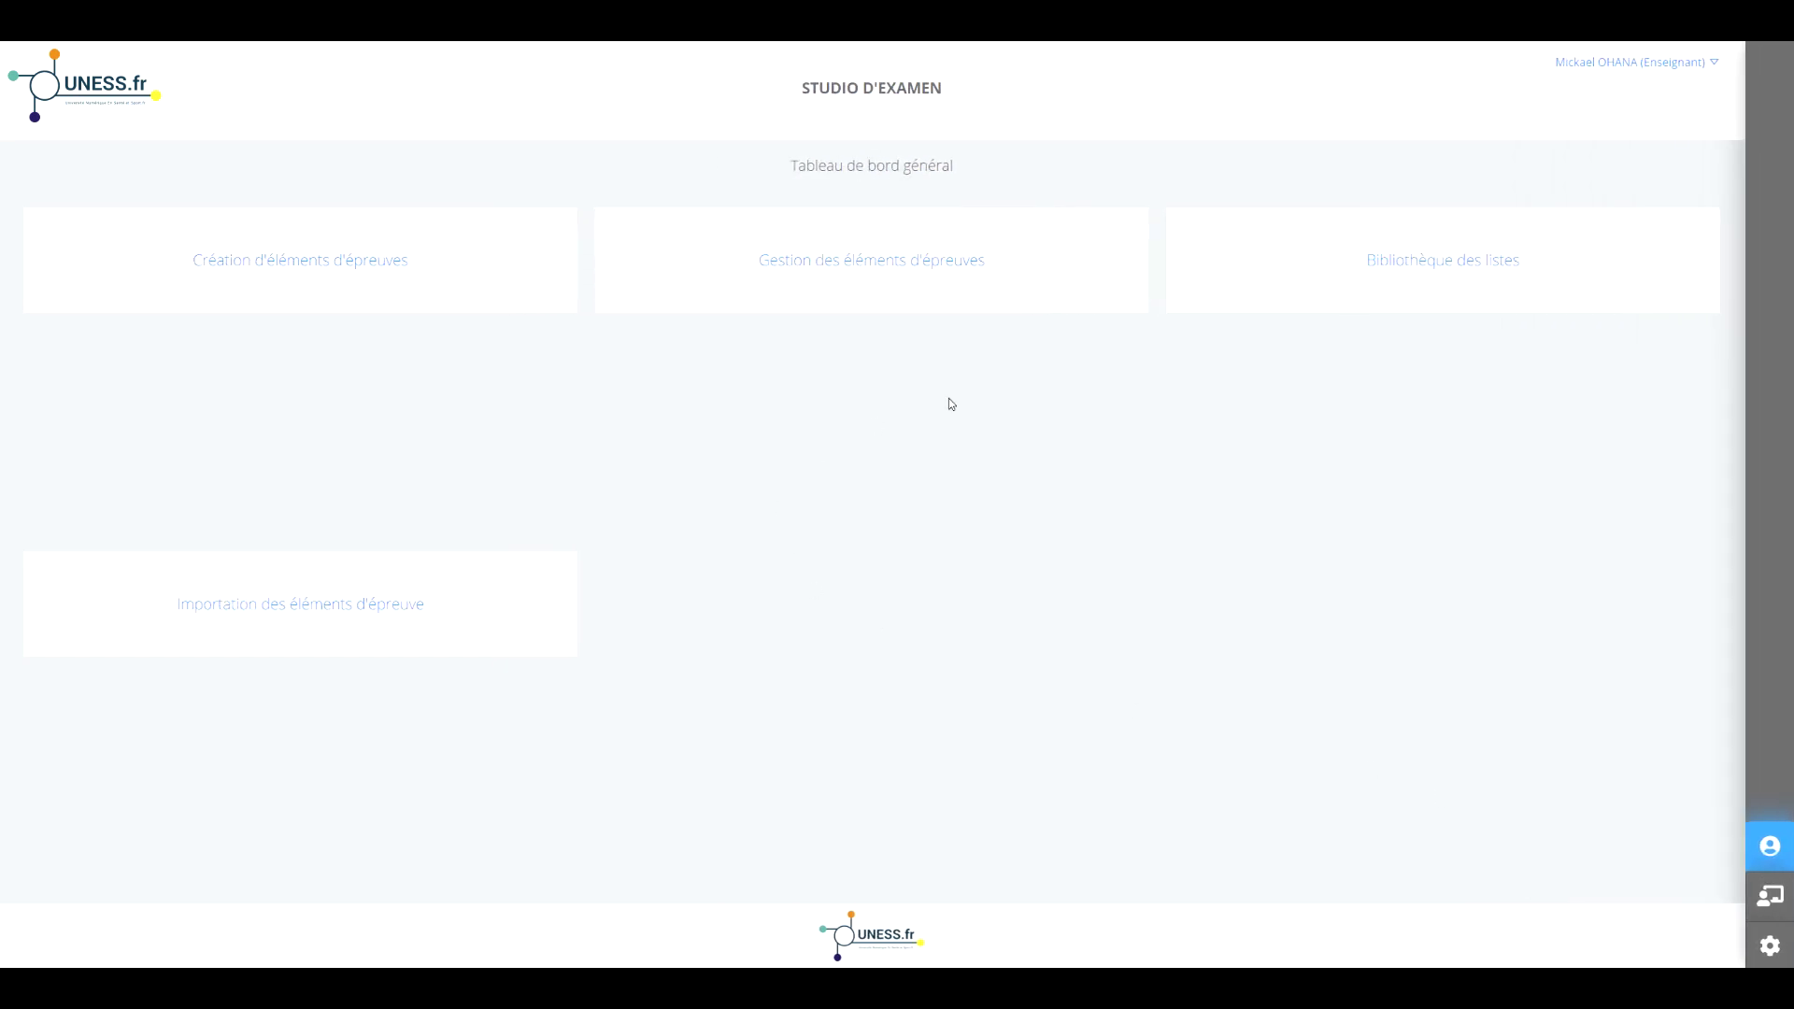